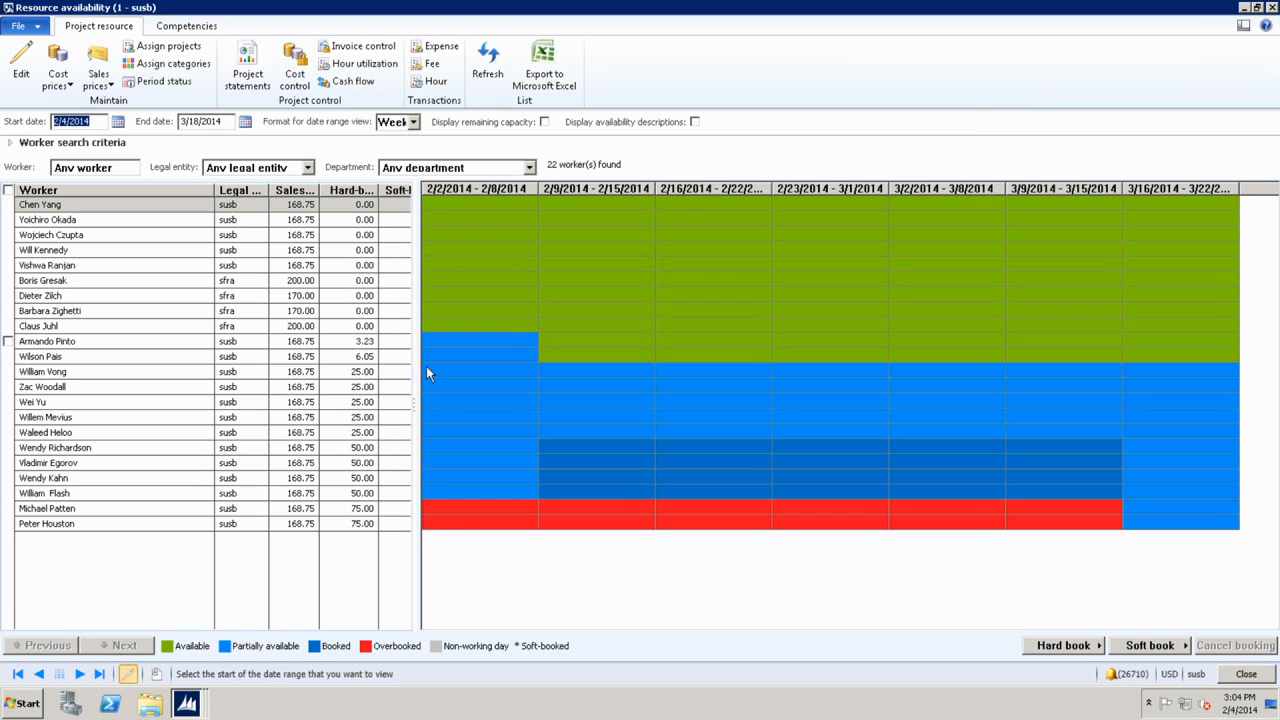
# Add the MarCom and MSDAX skills to the worker search criteria and search for matching workers.
pyautogui.click(472, 510)
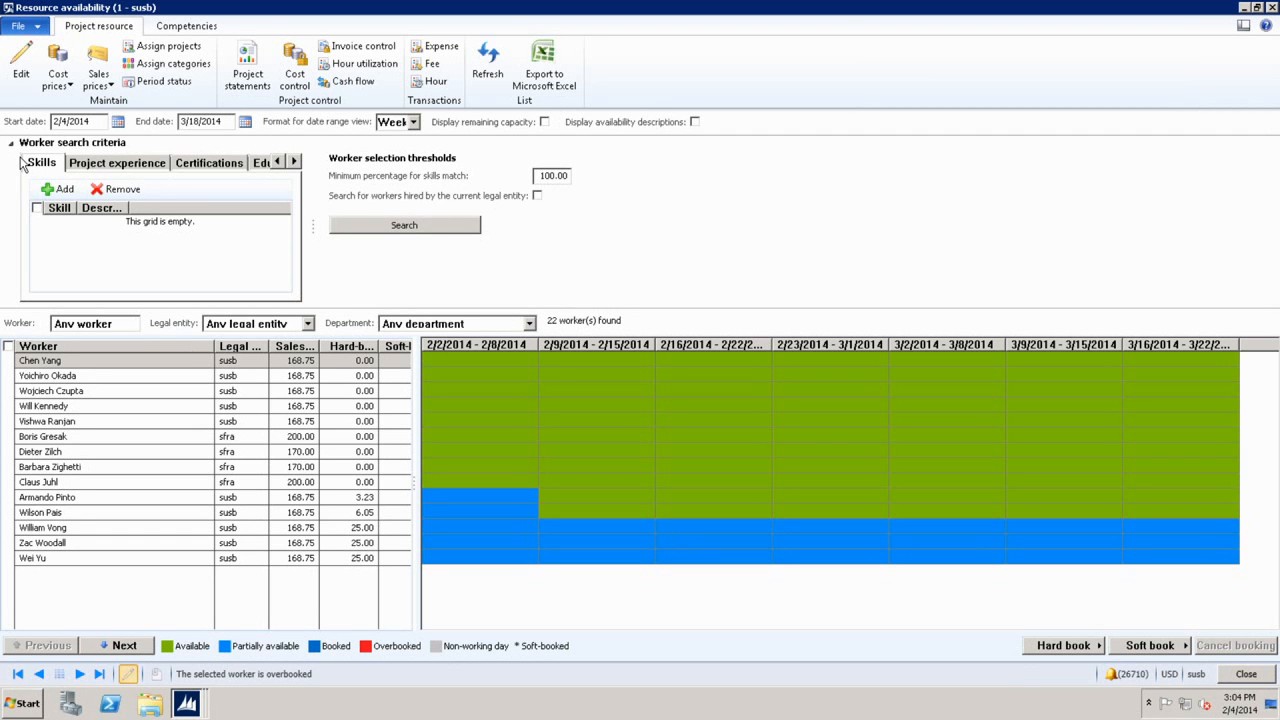
pyautogui.click(60, 189)
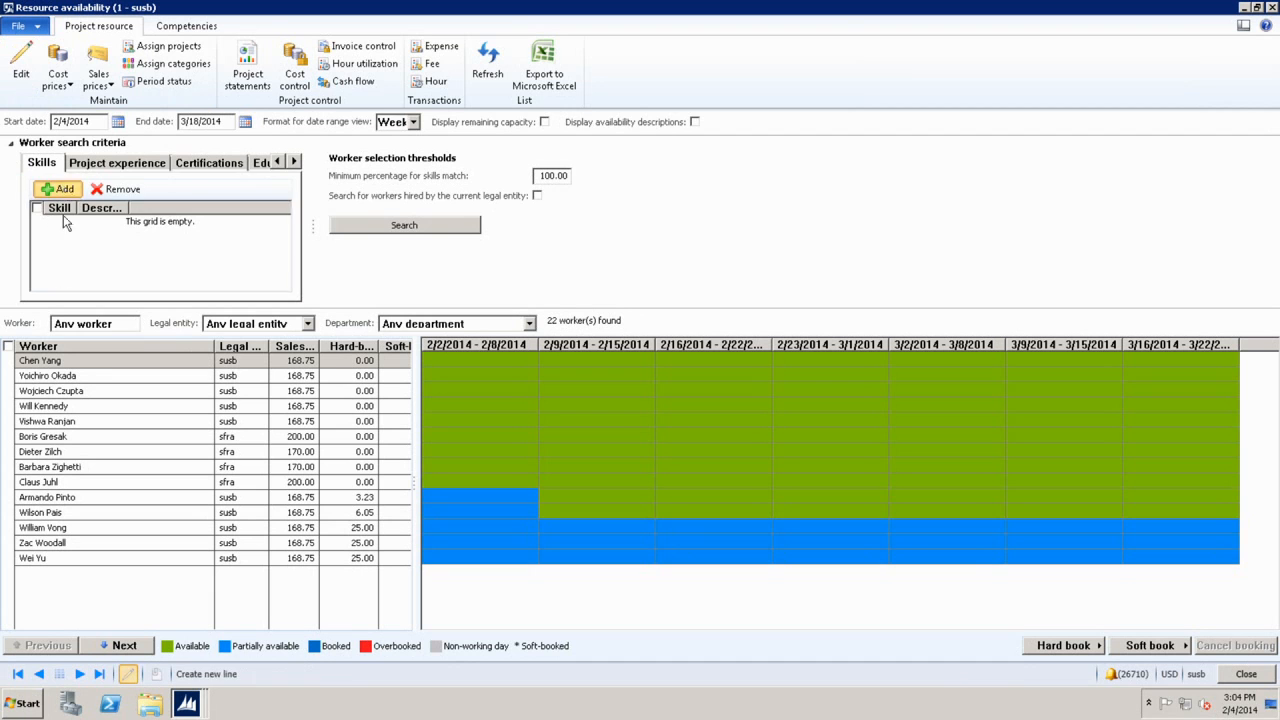
pyautogui.write('Ma')
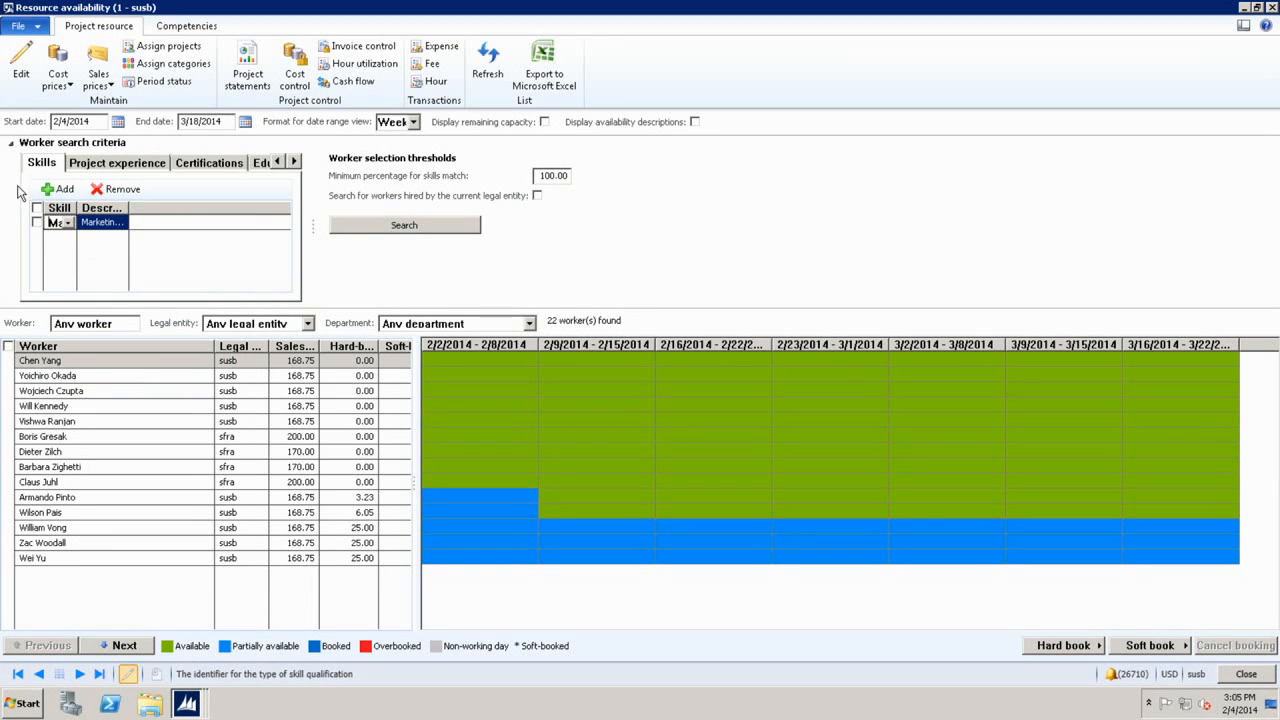
pyautogui.click(58, 190)
pyautogui.write('med*')
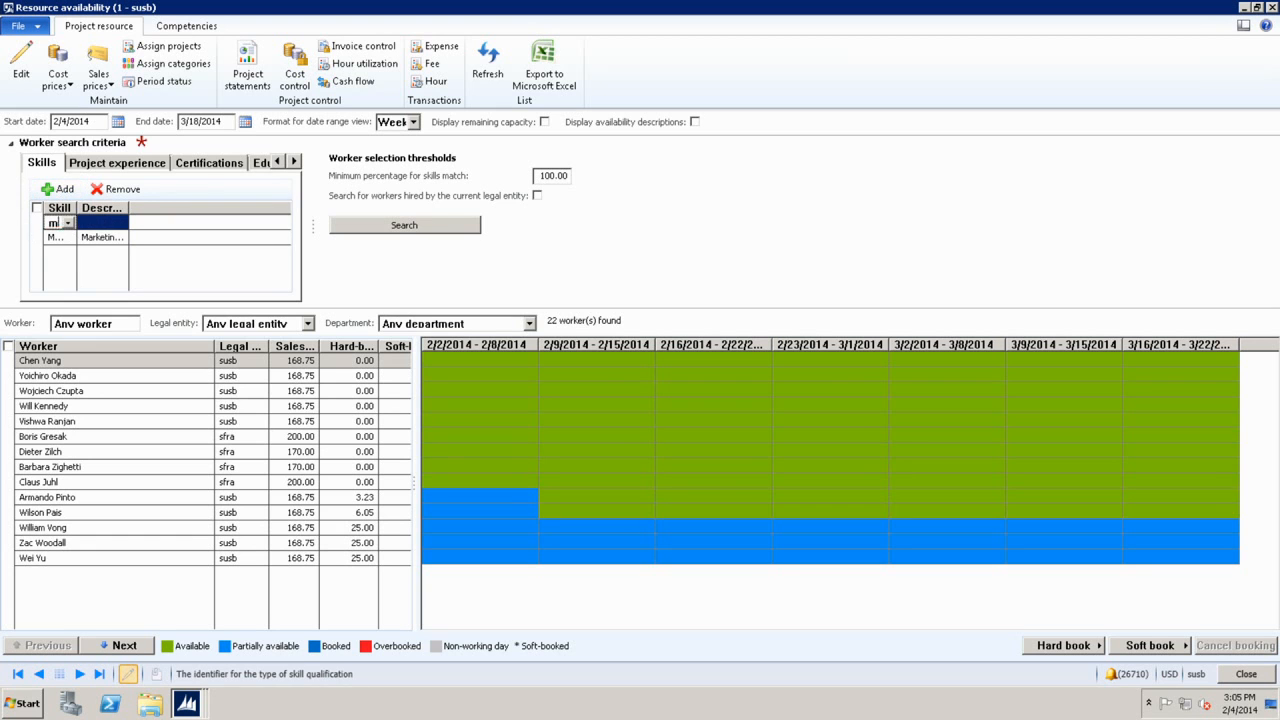
pyautogui.click(80, 251)
pyautogui.moveTo(77, 208); pyautogui.dragTo(84, 208)
pyautogui.doubleClick(136, 208)
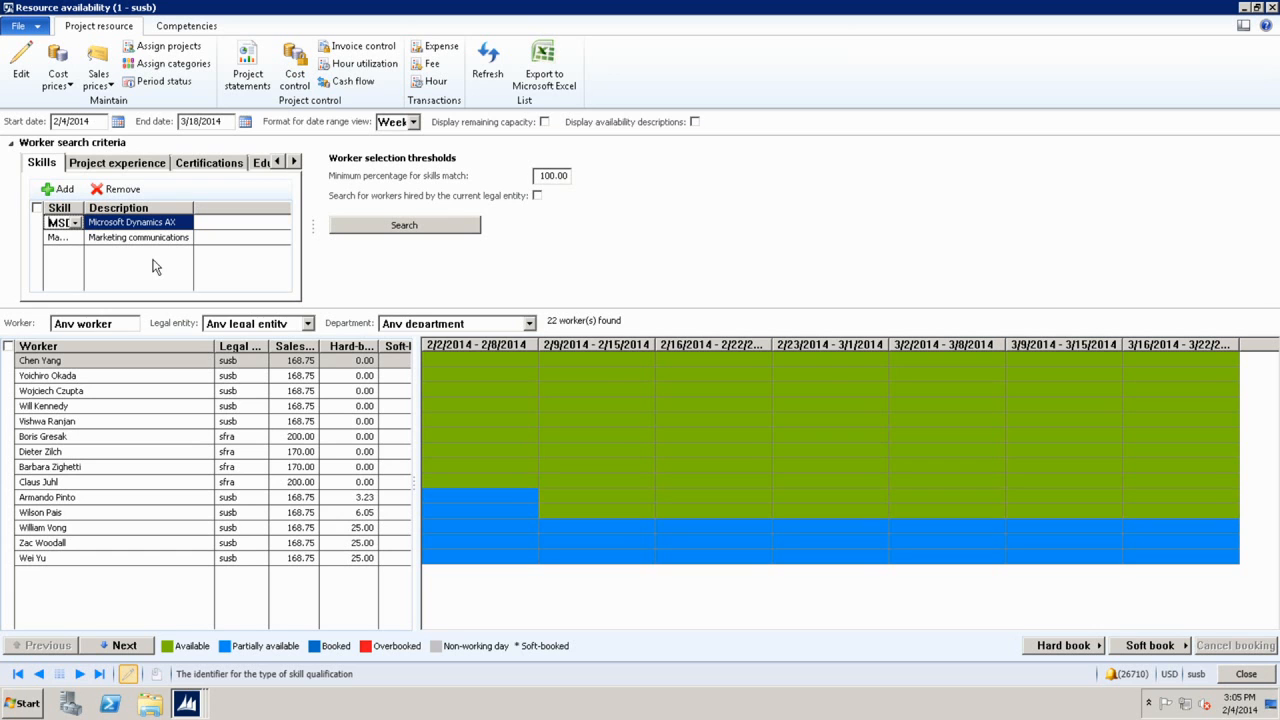
pyautogui.click(386, 230)
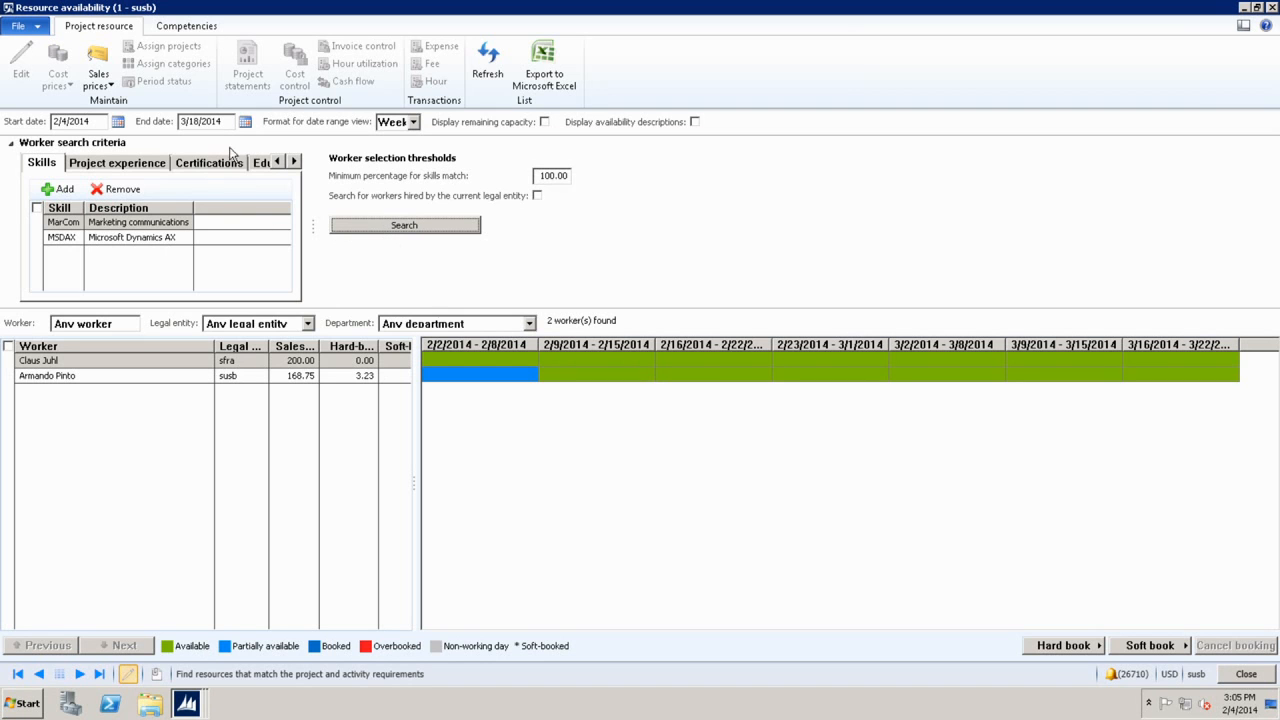
# Set the role criterion to Marketing analyst, played in the past 6 months, and search for matching workers.
pyautogui.click(294, 161)
pyautogui.click(294, 161)
pyautogui.click(177, 164)
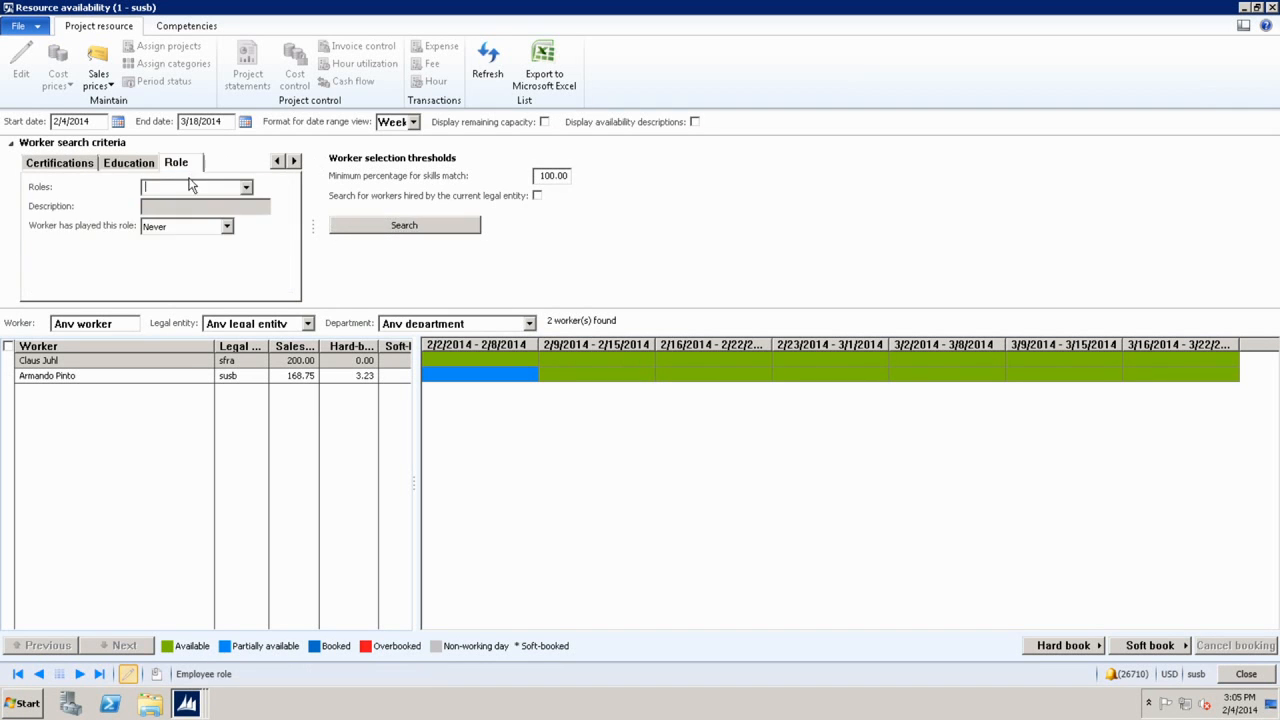
pyautogui.click(246, 187)
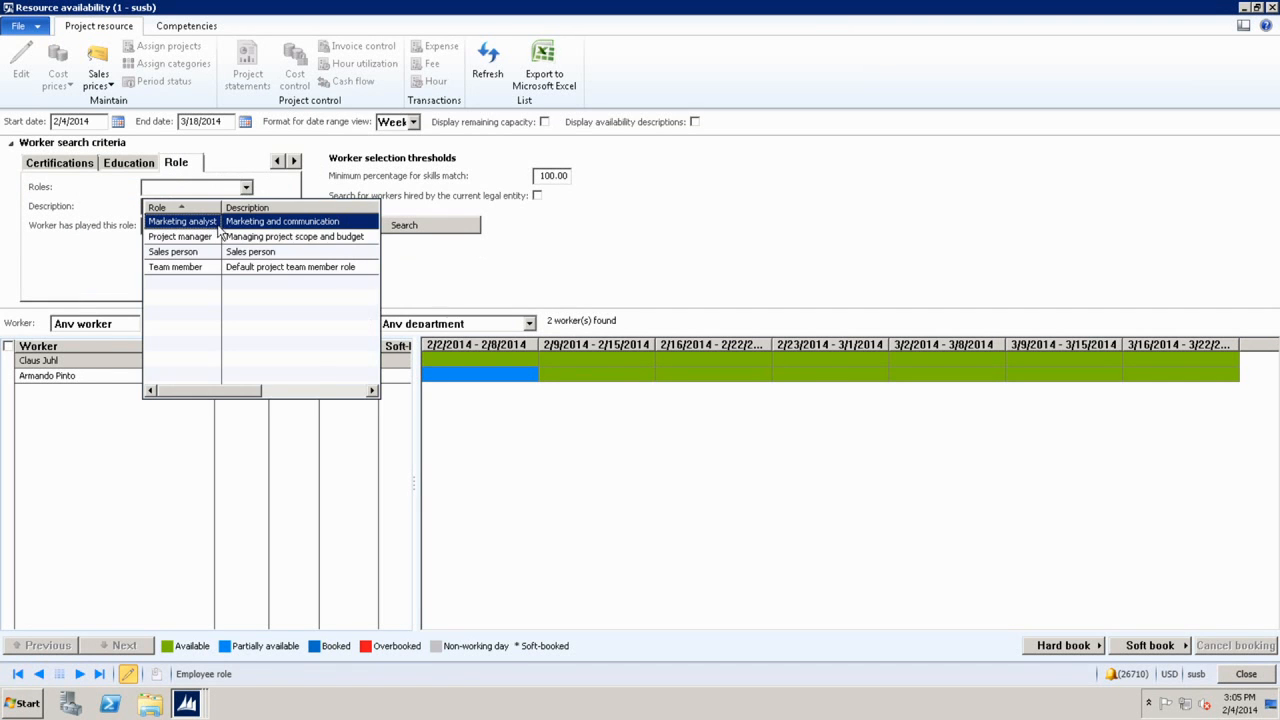
pyautogui.click(216, 227)
pyautogui.click(226, 229)
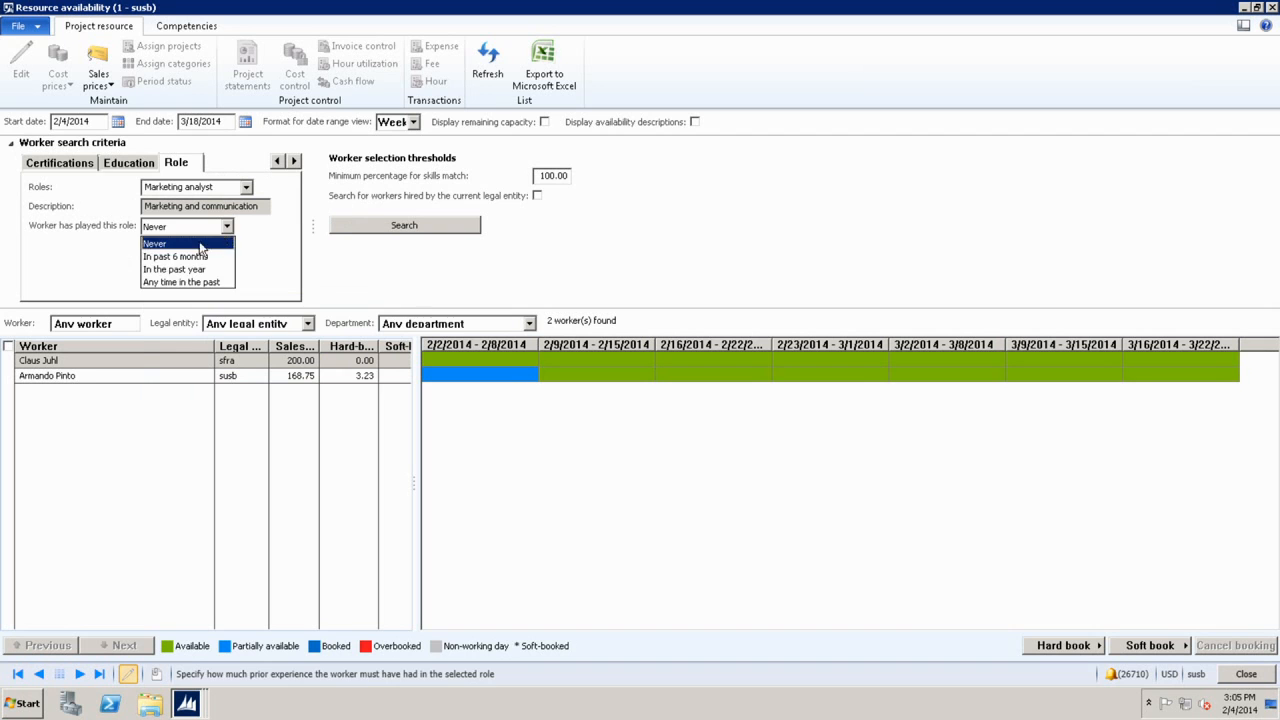
pyautogui.click(185, 252)
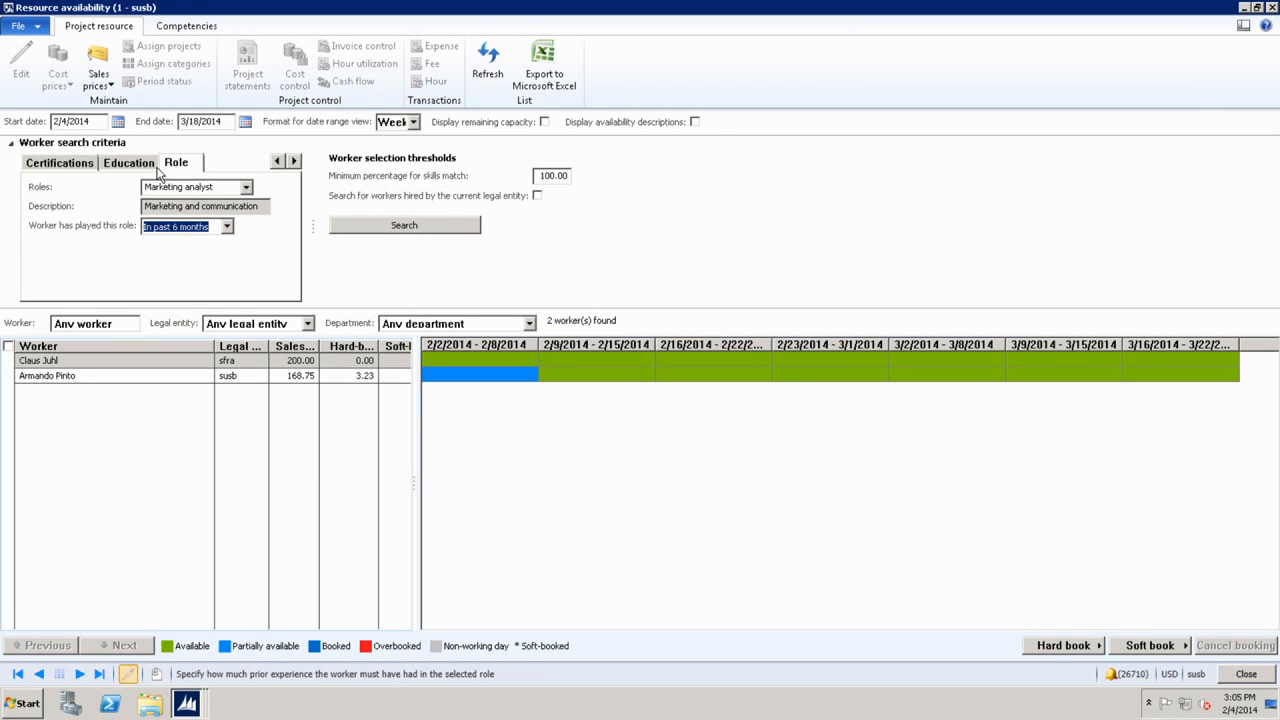
pyautogui.click(444, 240)
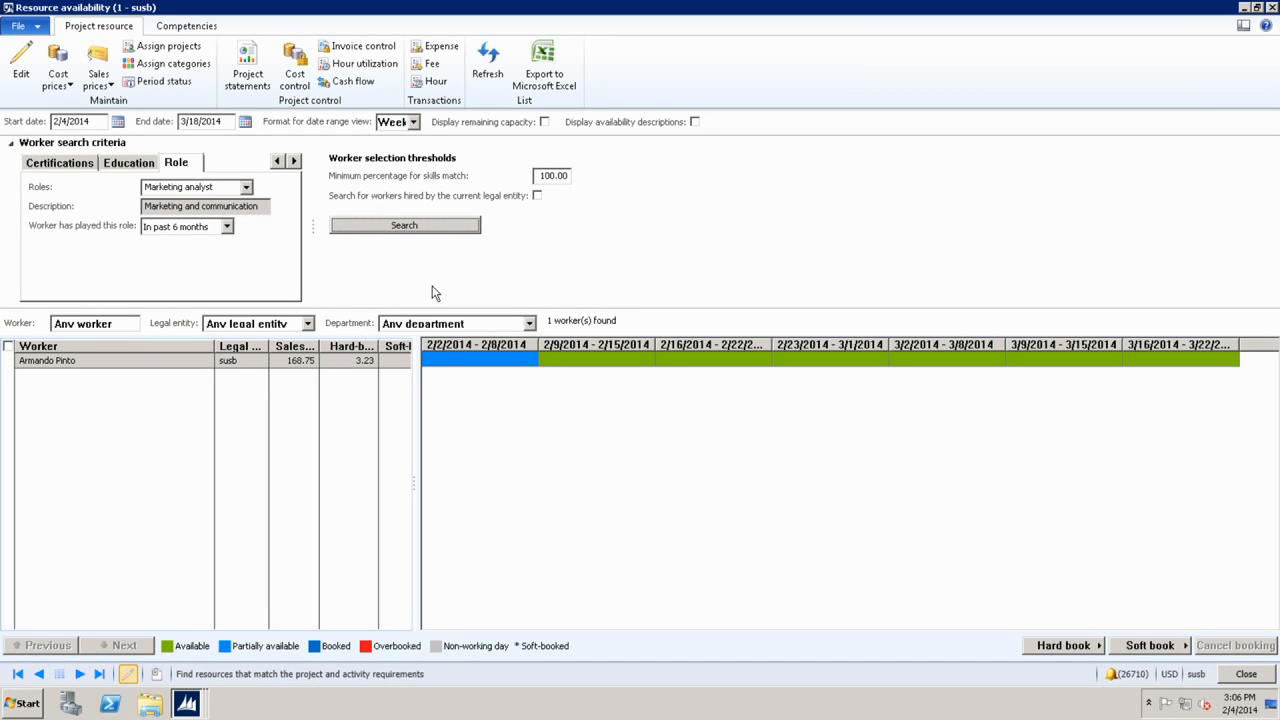
# Check the found worker's bookings for 2/2/2014 - 2/8/2014 and hard book the worker's full capacity to the R3 Product Launch project.
pyautogui.click(480, 358)
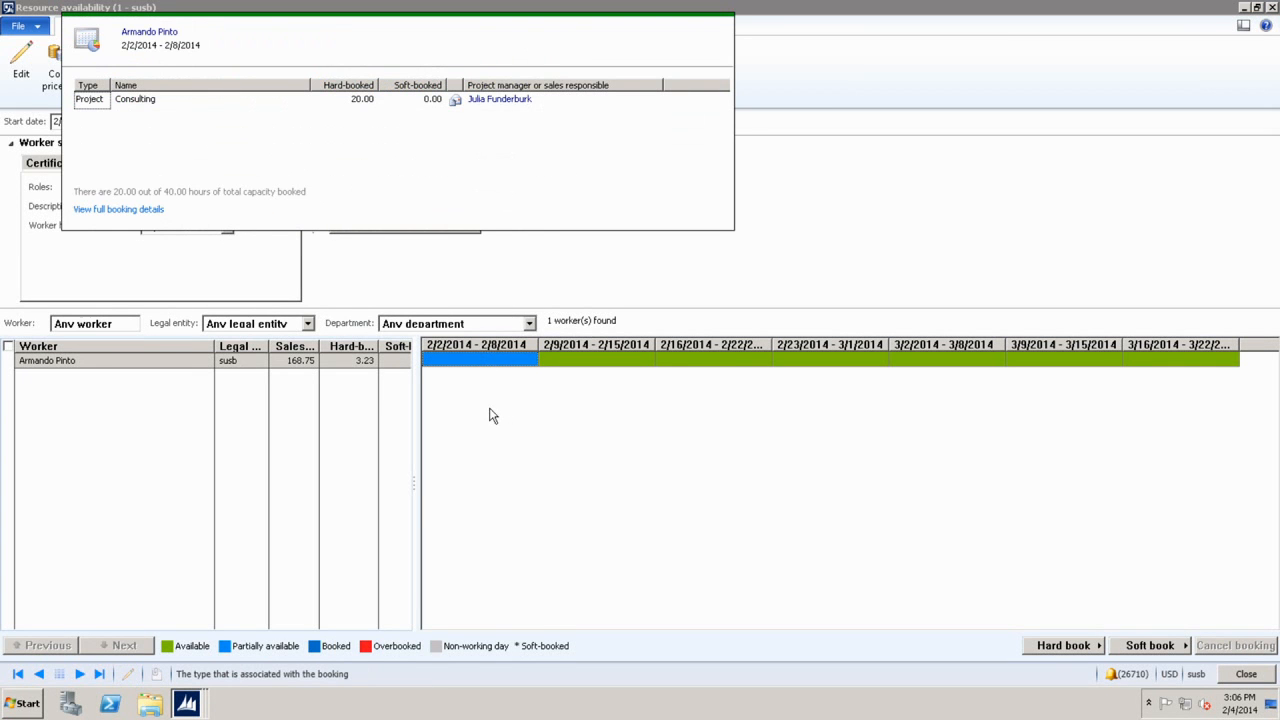
pyautogui.click(799, 94)
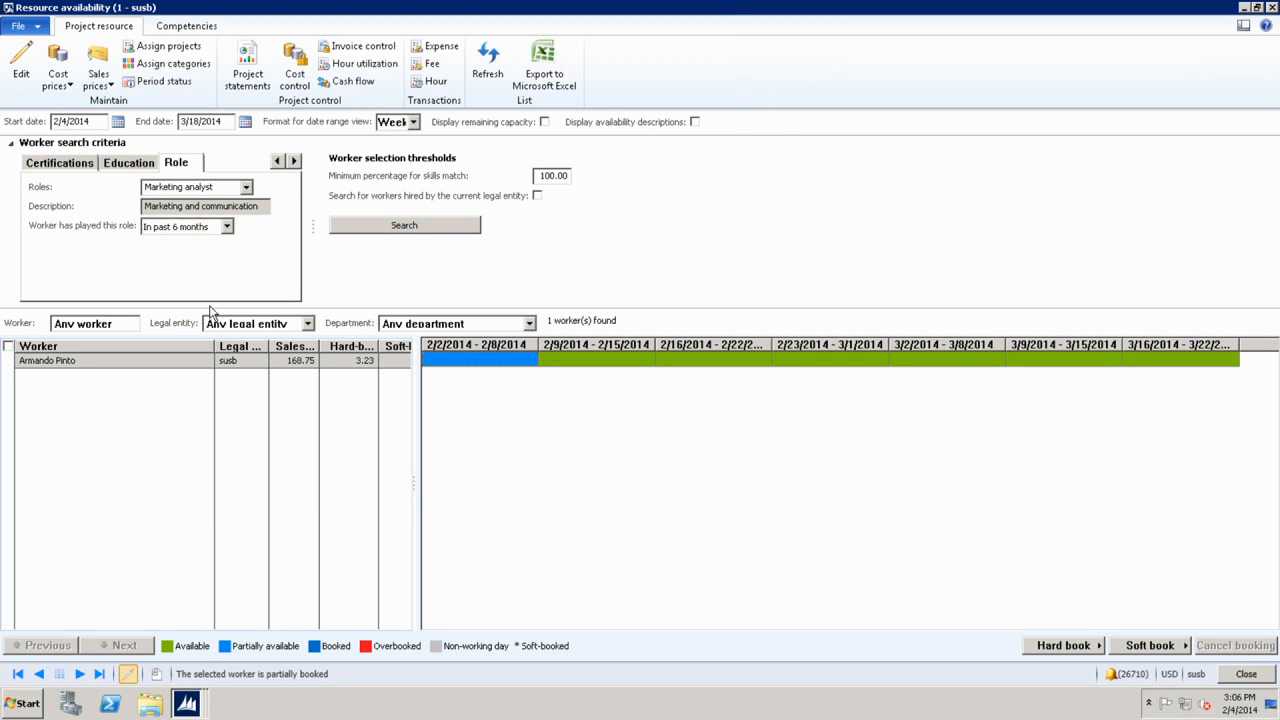
pyautogui.click(9, 361)
pyautogui.click(1097, 650)
pyautogui.click(1166, 588)
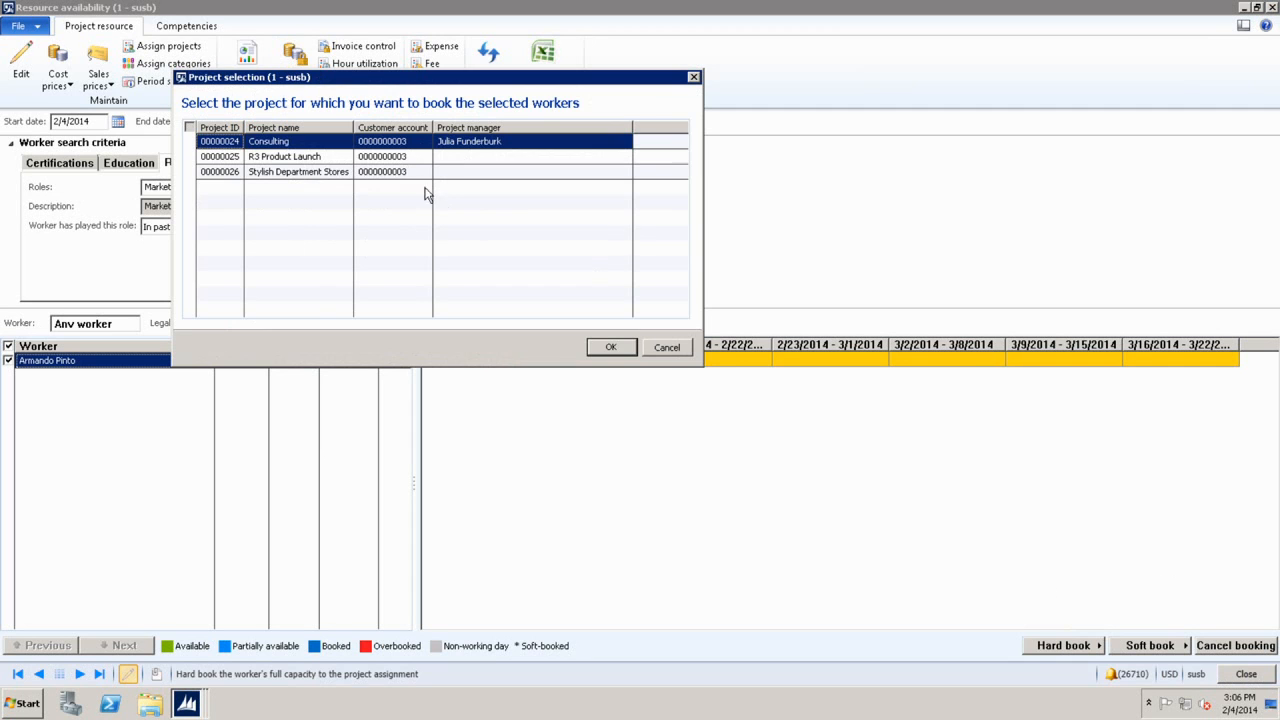
pyautogui.click(348, 160)
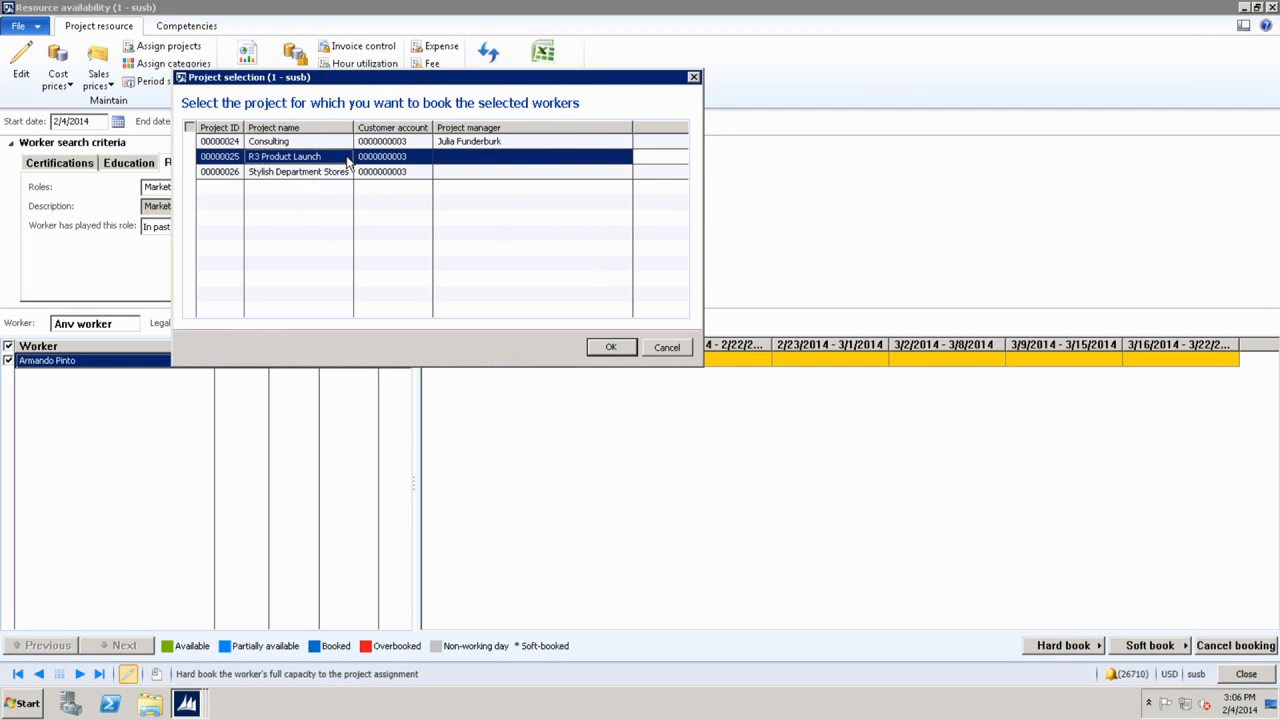
pyautogui.click(189, 157)
pyautogui.click(610, 347)
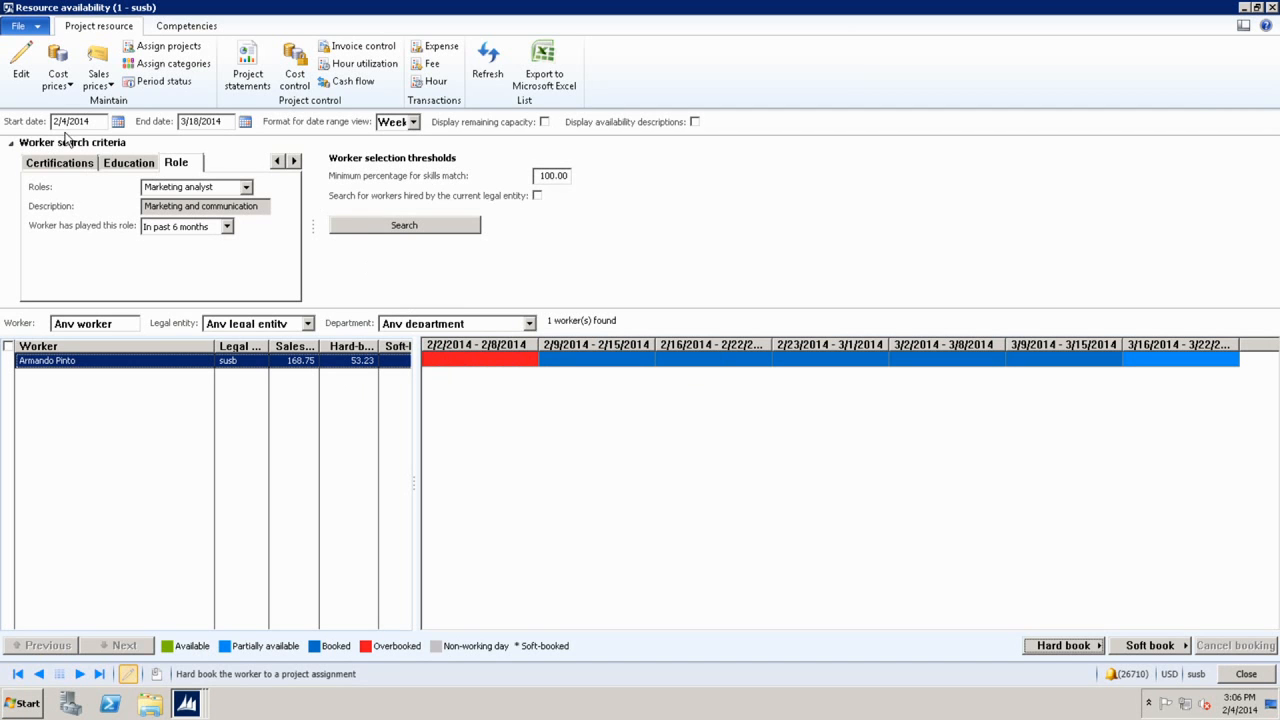
# Remove the MarCom and MSDAX skills from the search criteria and rerun the worker search.
pyautogui.click(46, 164)
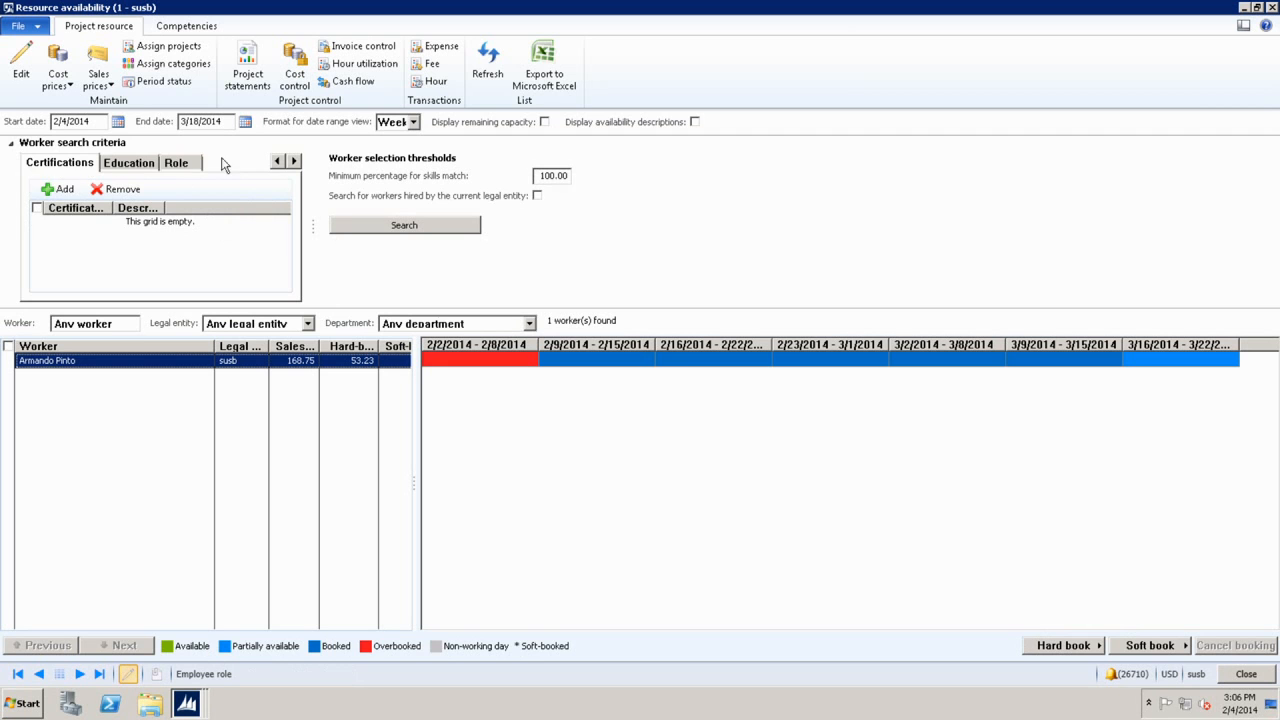
pyautogui.click(277, 162)
pyautogui.click(277, 162)
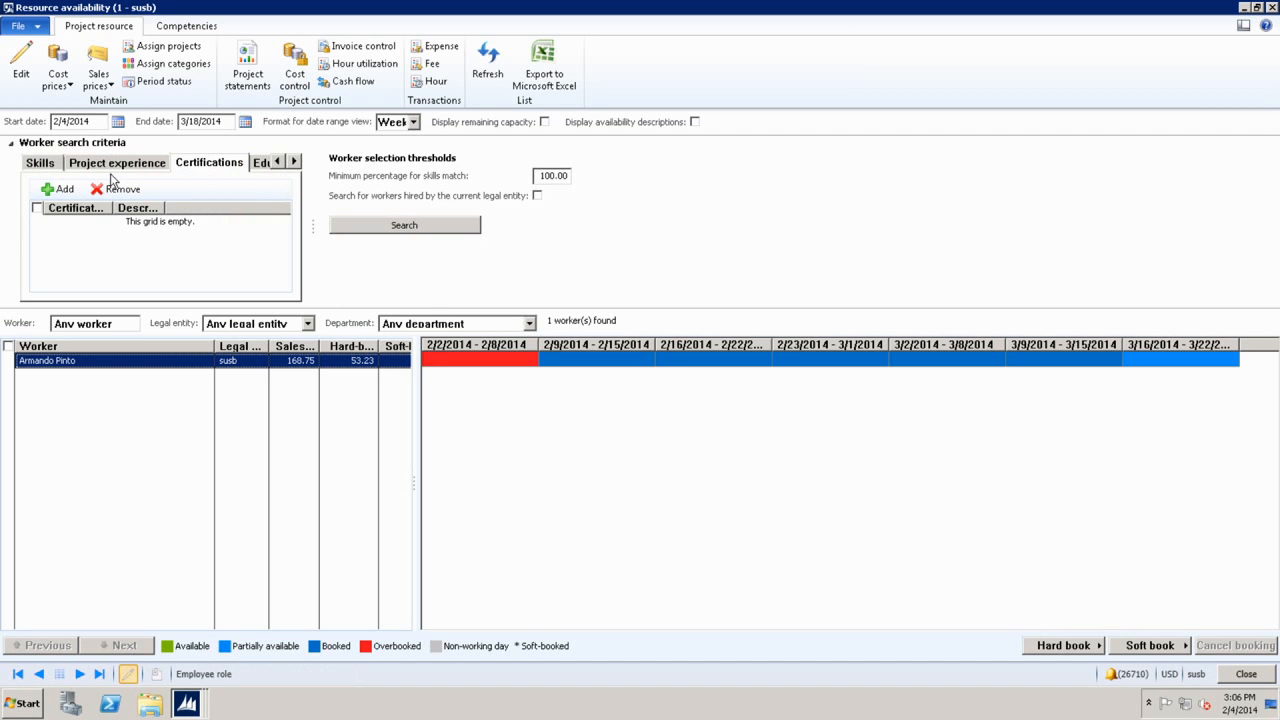
pyautogui.click(54, 165)
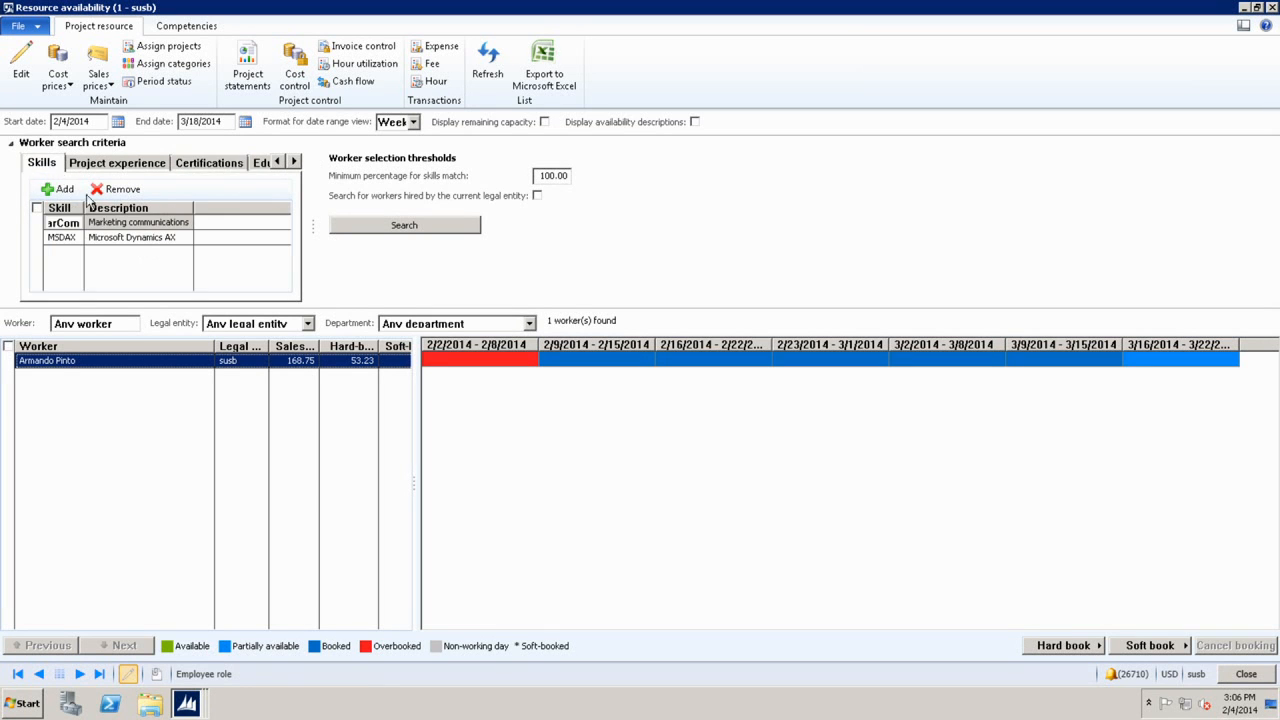
pyautogui.click(37, 222)
pyautogui.click(37, 237)
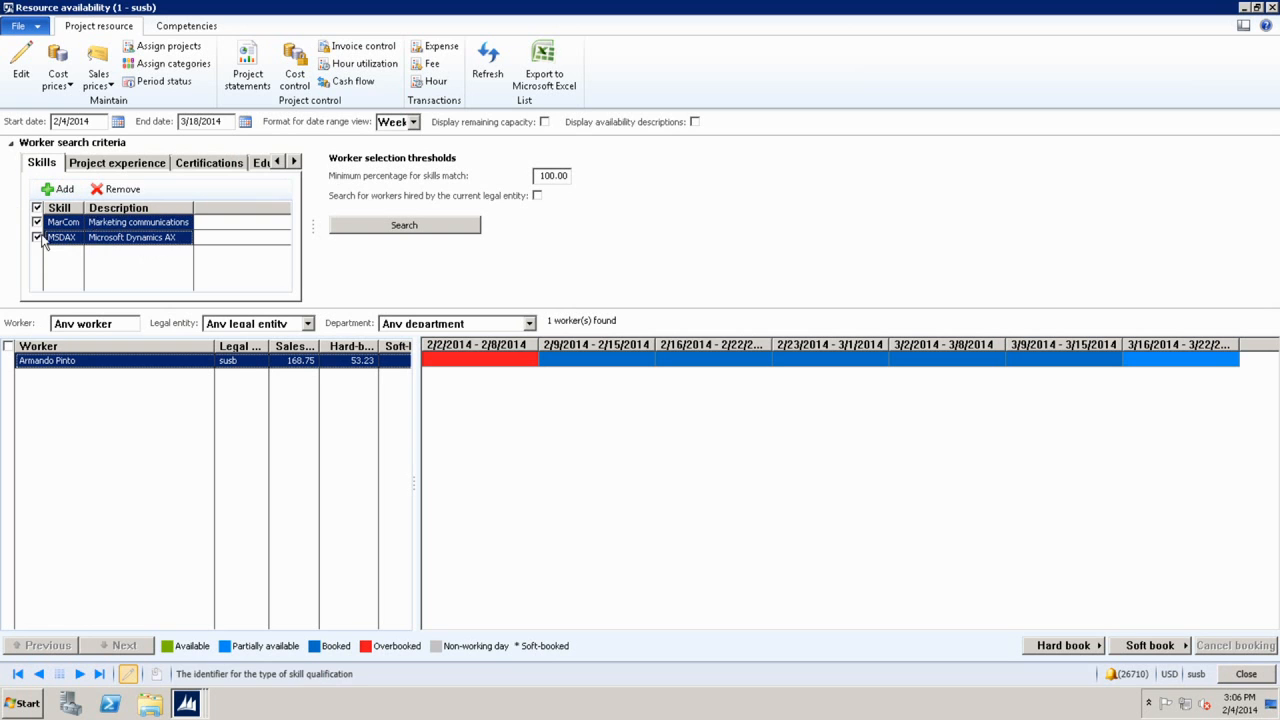
pyautogui.click(117, 189)
pyautogui.click(676, 400)
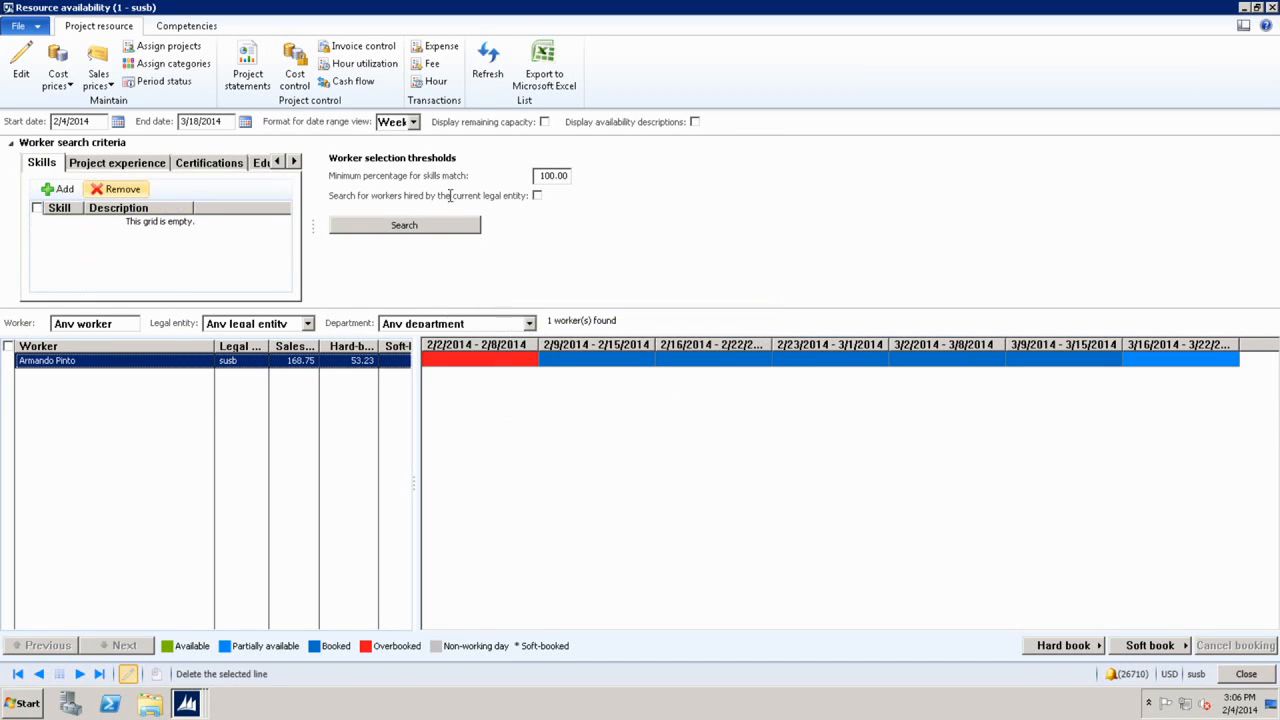
pyautogui.click(383, 226)
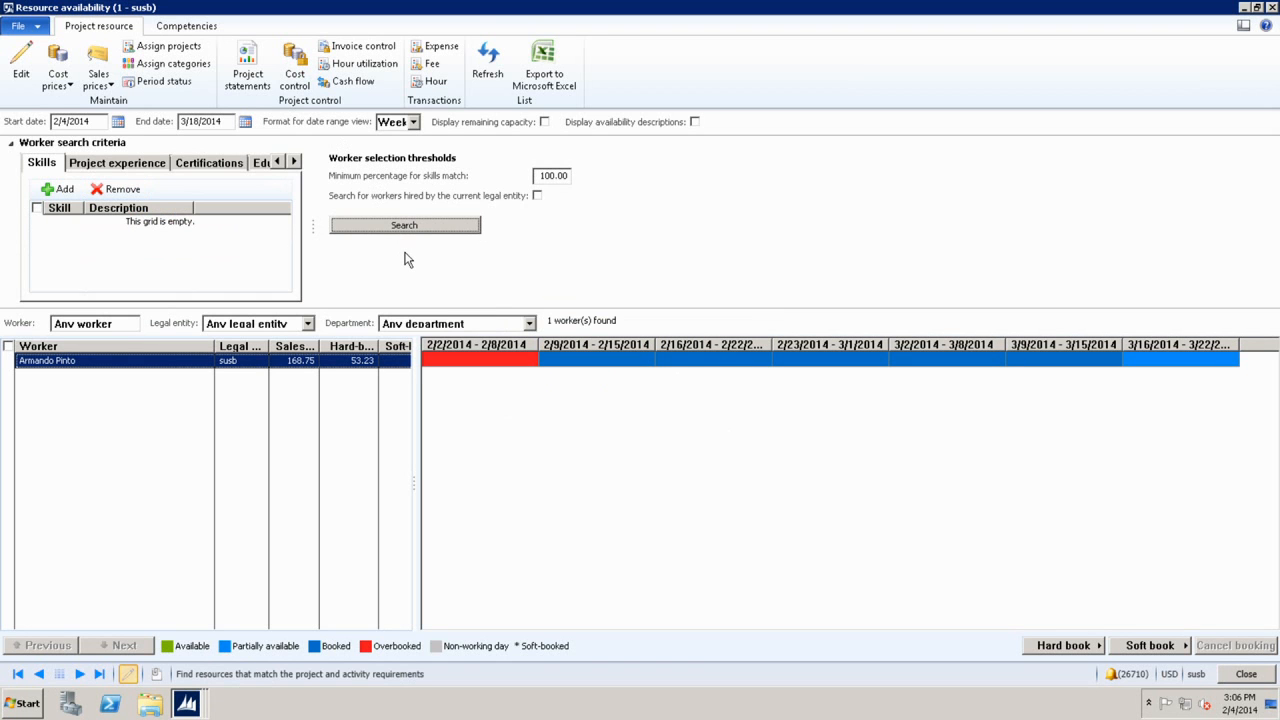
# Close and reopen the Resource availability form, maximize it and expand its worker search criteria.
pyautogui.click(1246, 673)
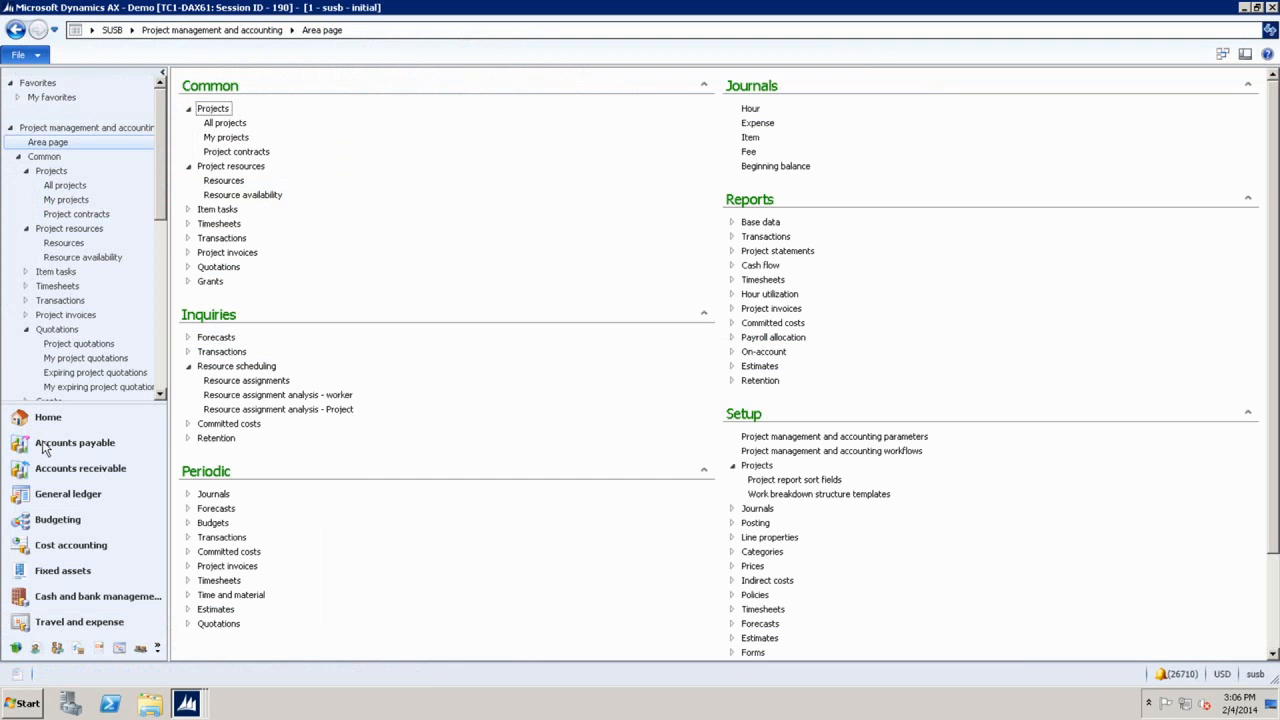
pyautogui.click(284, 198)
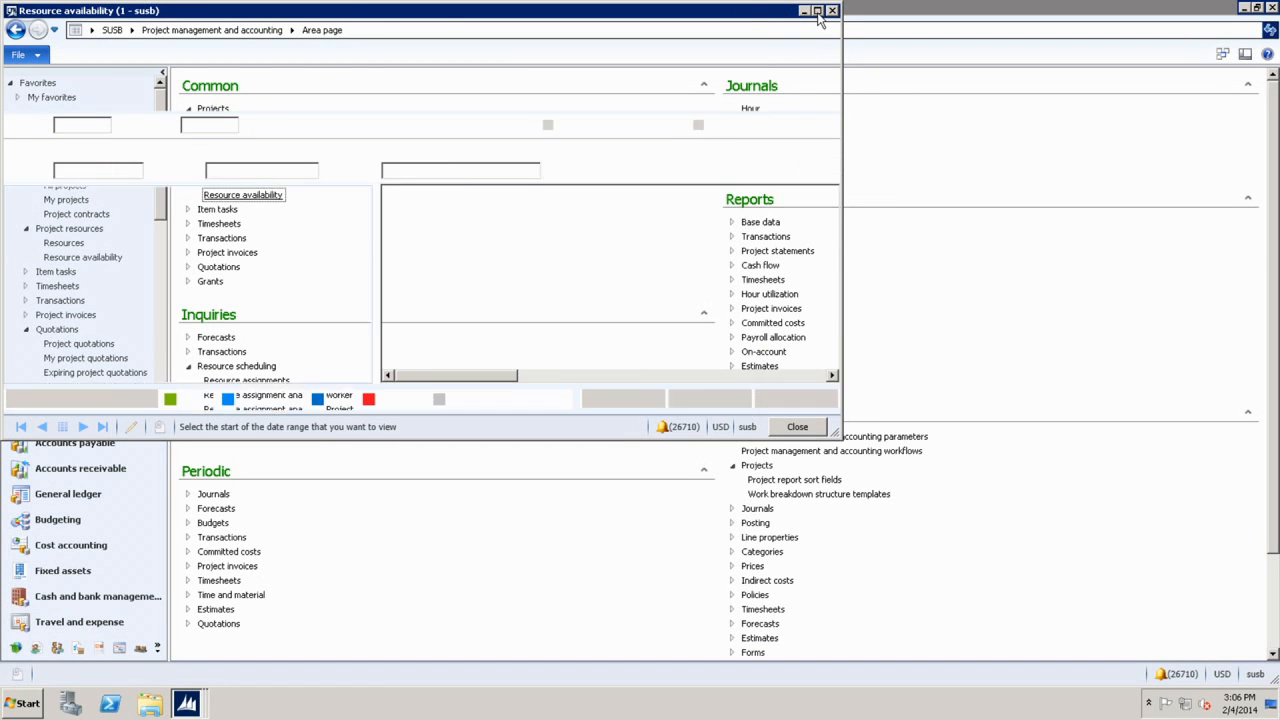
pyautogui.click(817, 11)
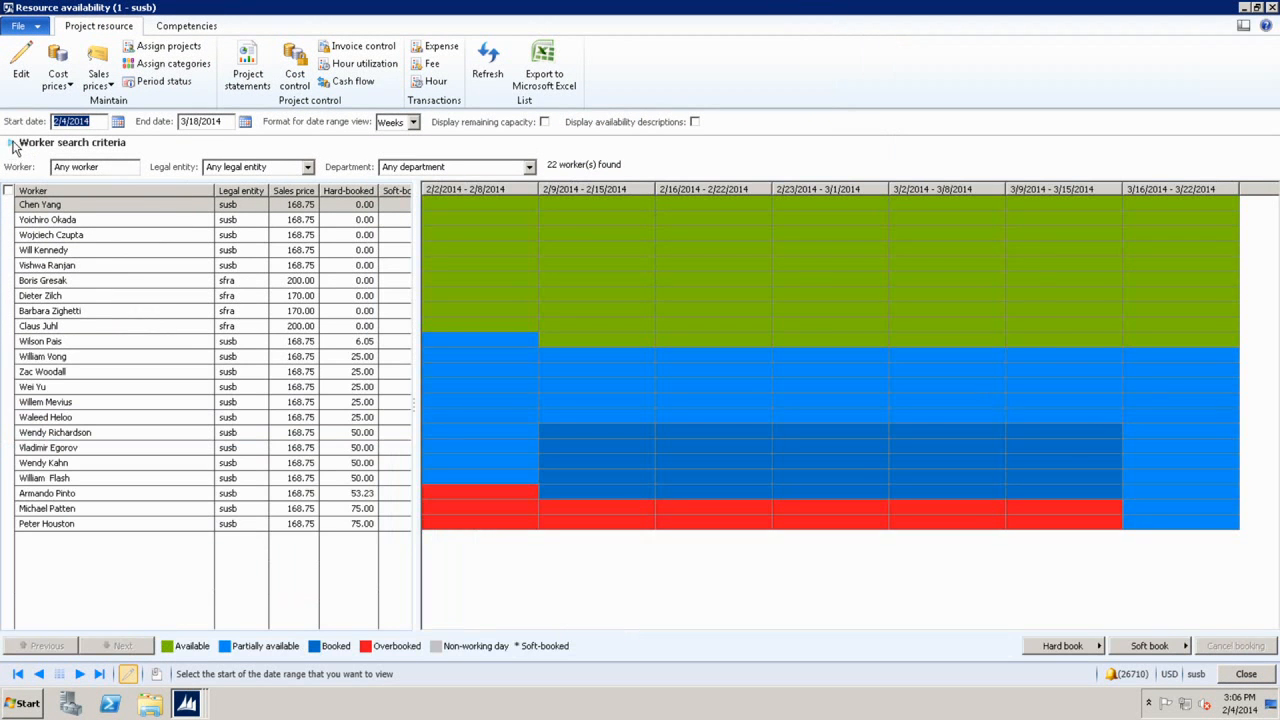
pyautogui.click(10, 146)
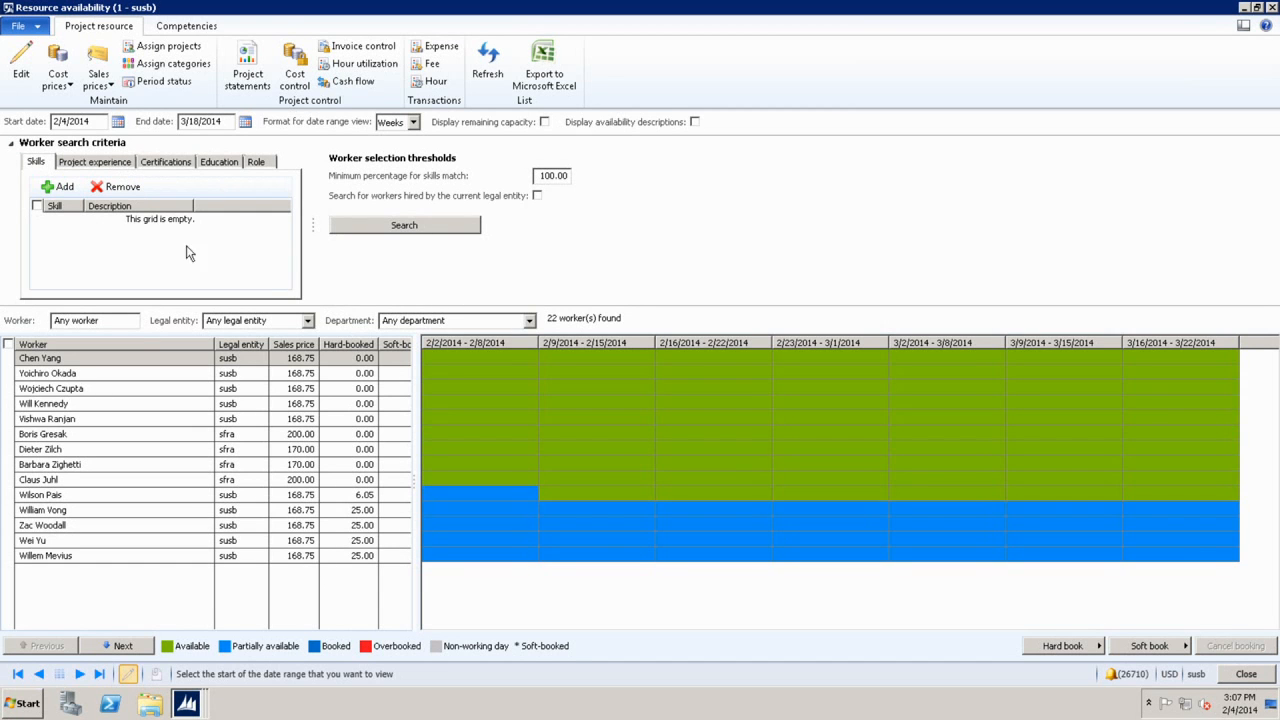
# Filter the worker list by the Contoso Consulting France legal entity.
pyautogui.click(309, 321)
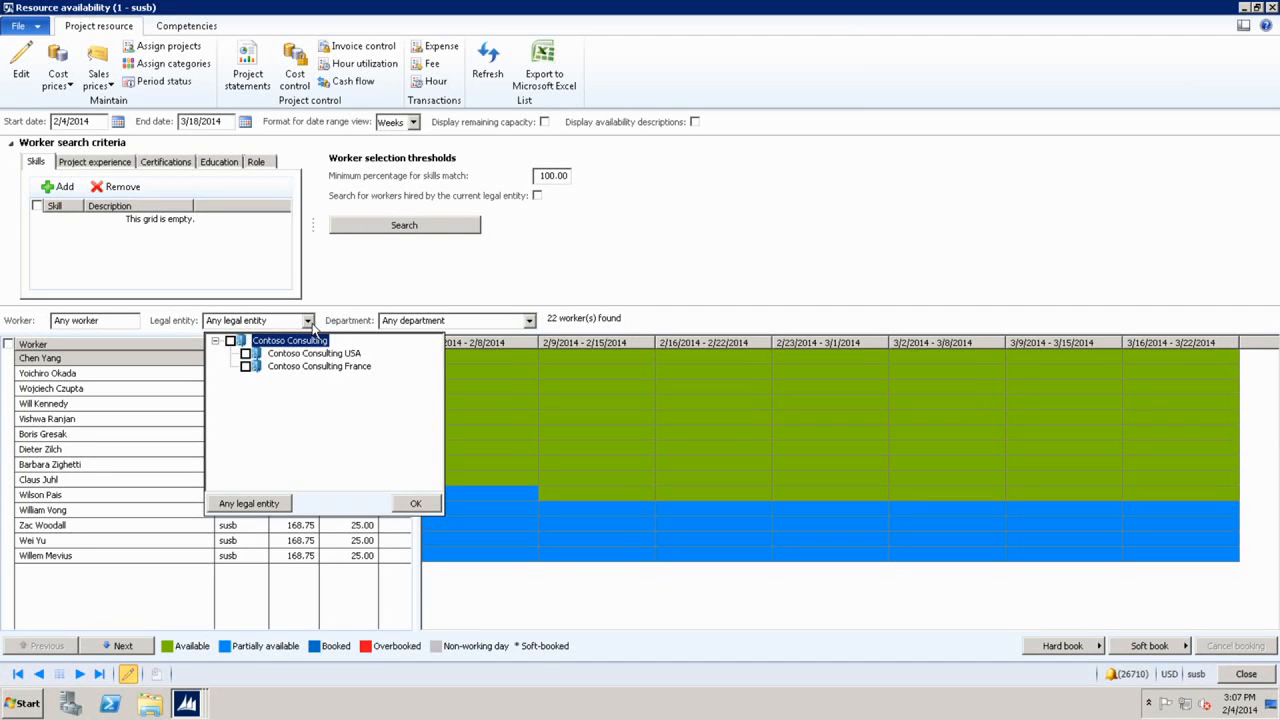
pyautogui.click(251, 367)
pyautogui.click(246, 367)
pyautogui.click(418, 504)
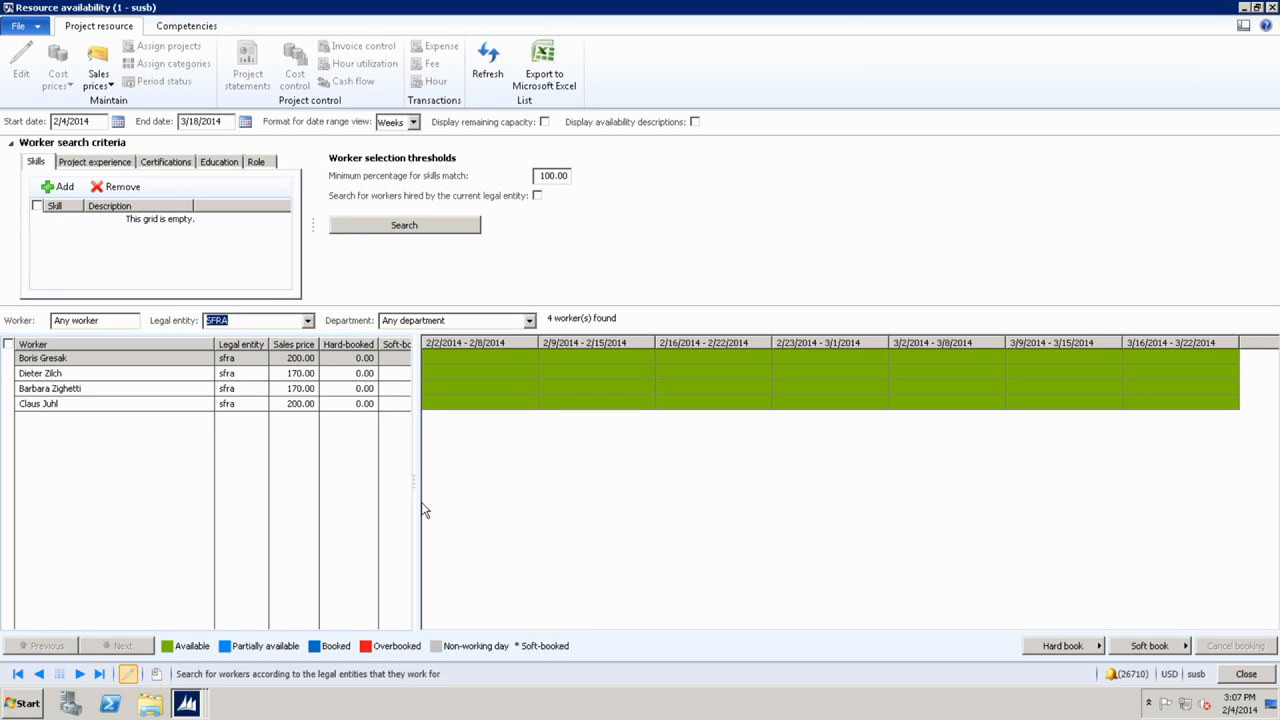
# Reset the worker list's legal entity filter to any legal entity.
pyautogui.click(308, 321)
pyautogui.click(254, 369)
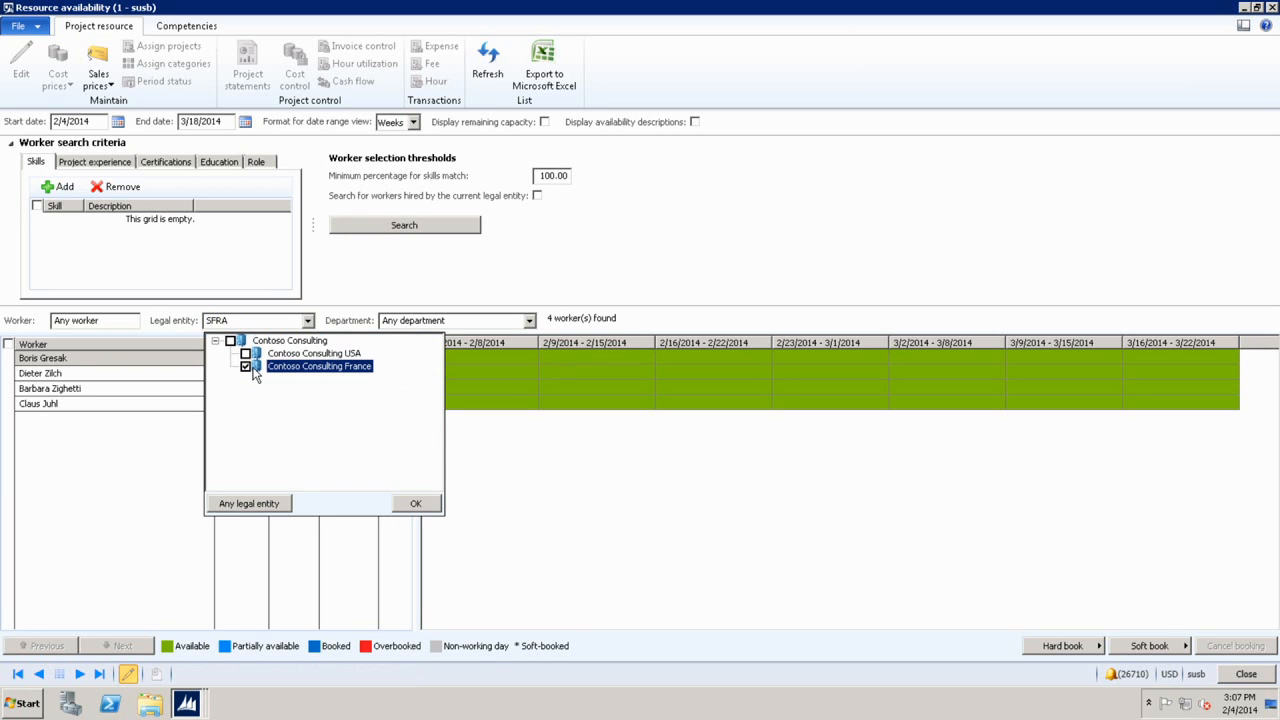
pyautogui.click(282, 505)
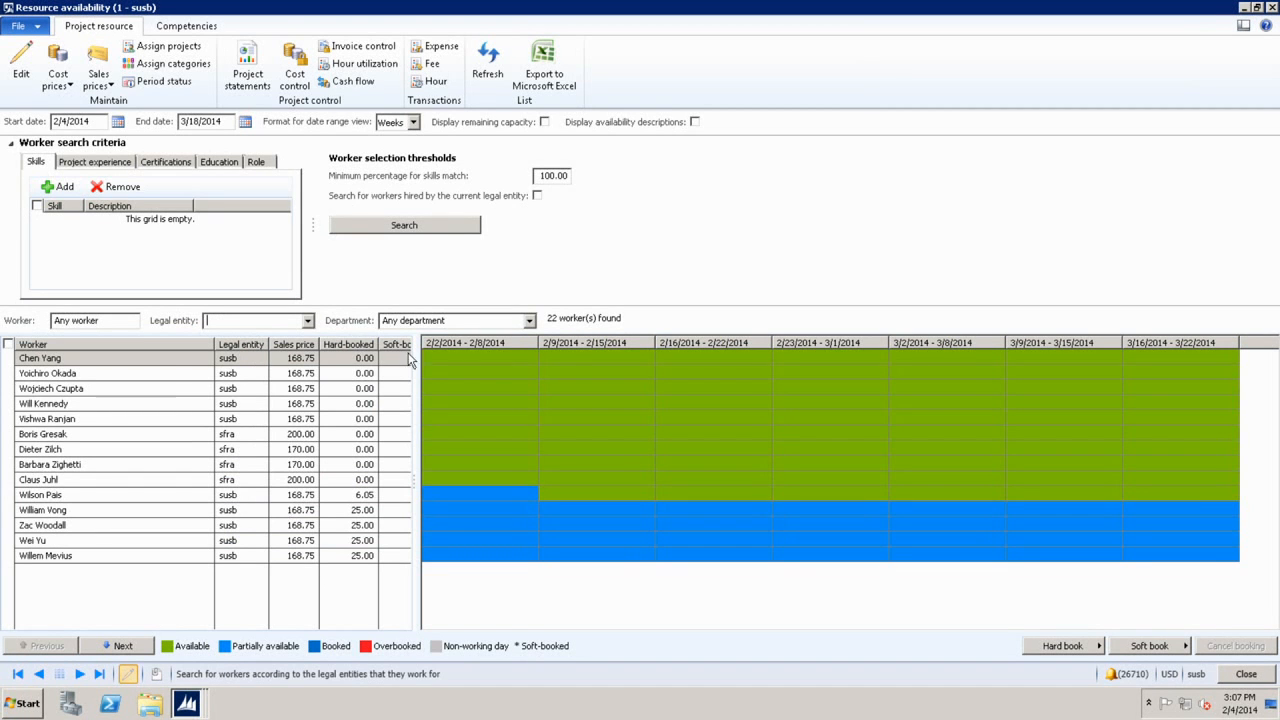
pyautogui.click(529, 320)
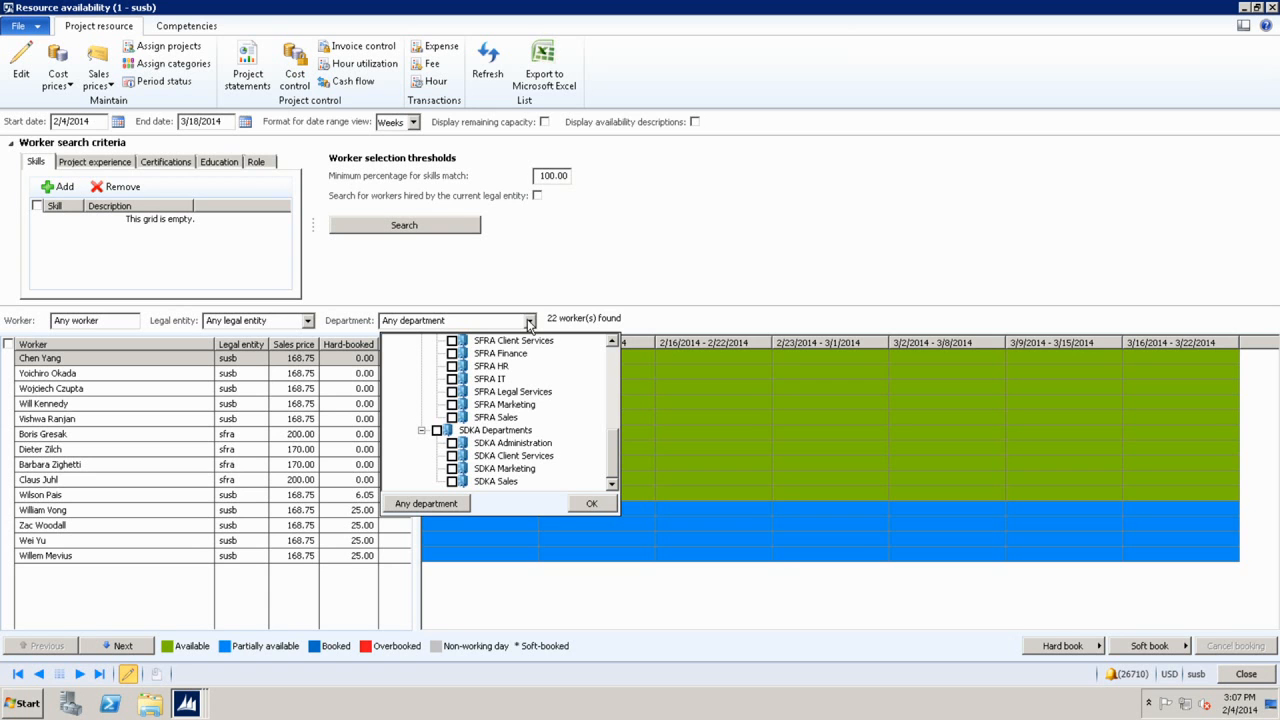
pyautogui.click(529, 320)
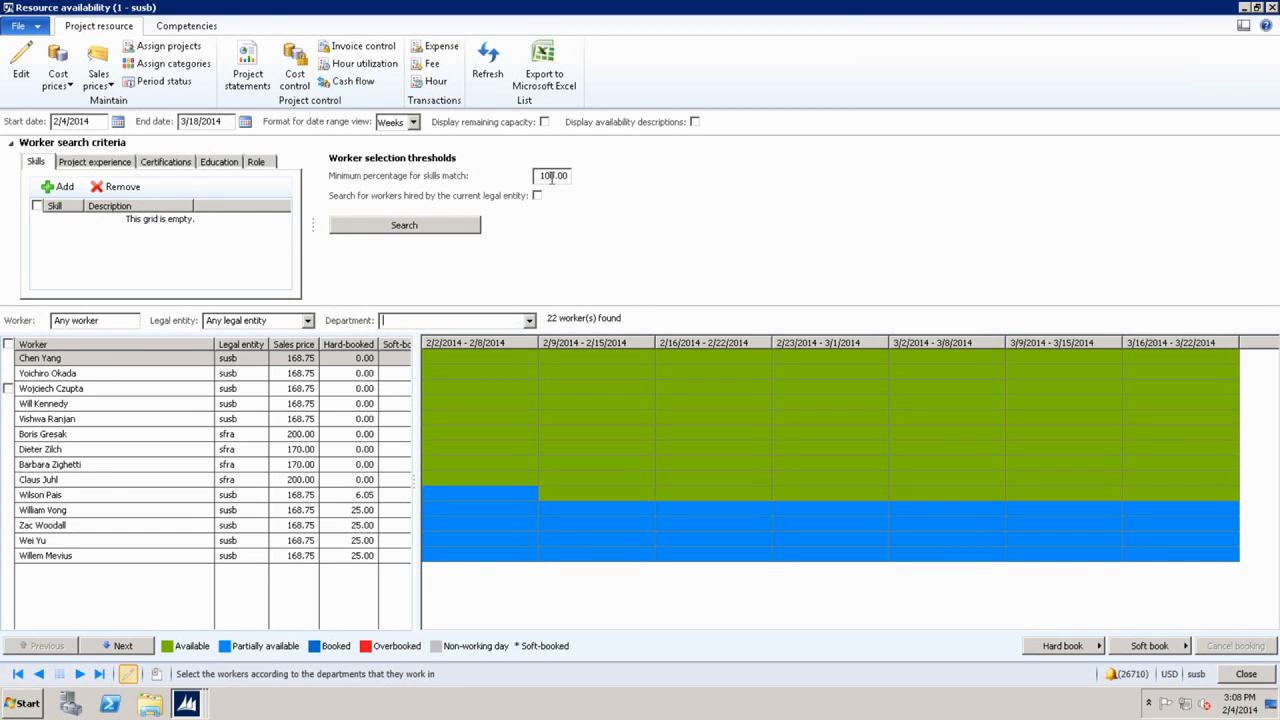
pyautogui.click(412, 123)
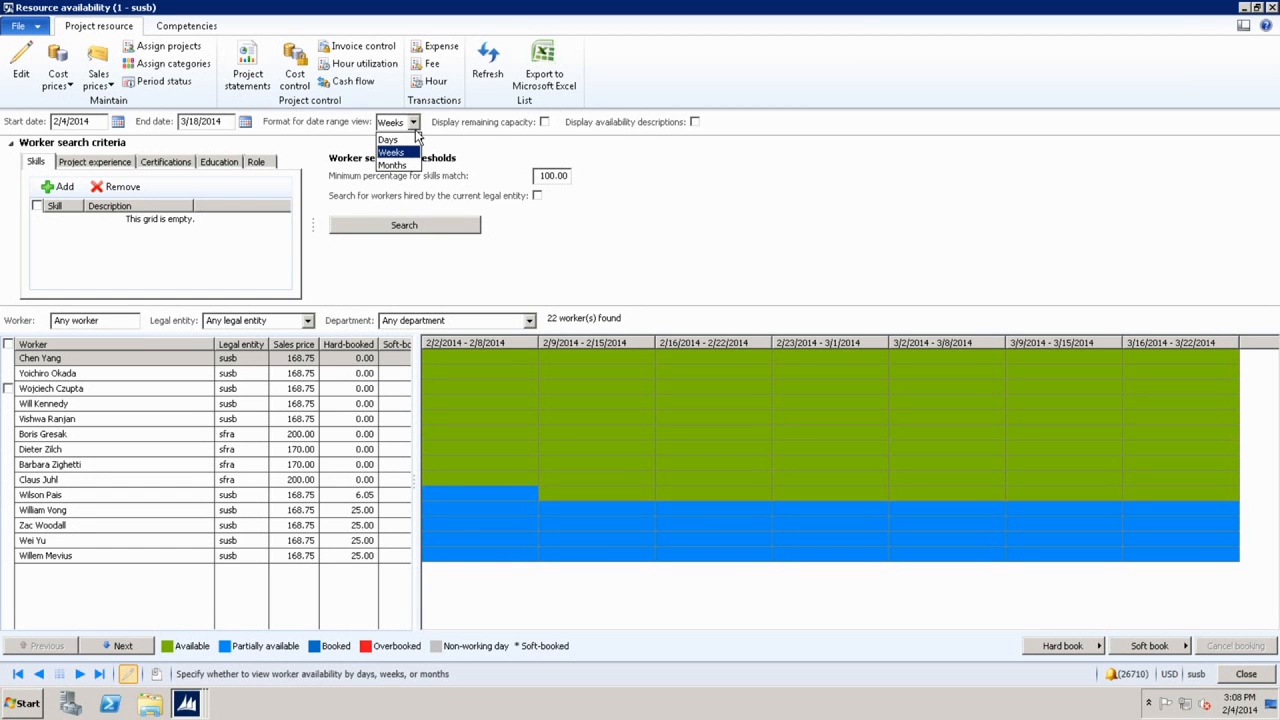
pyautogui.click(415, 129)
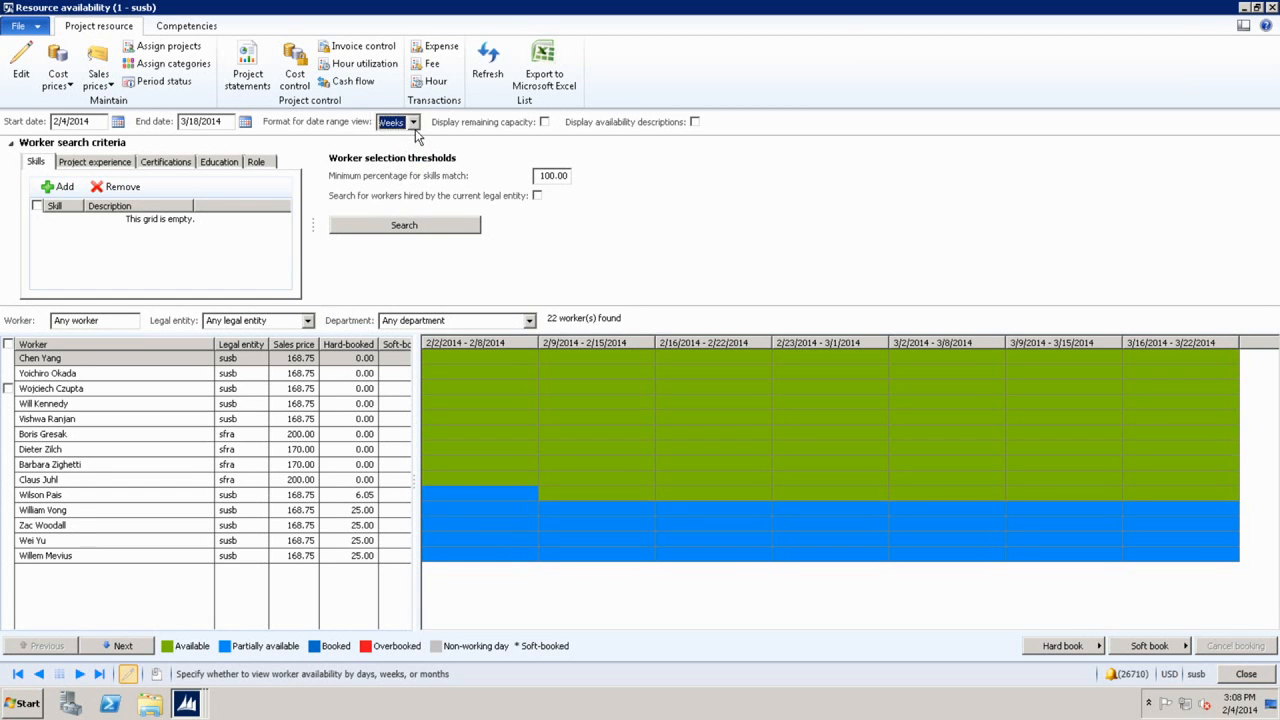
# Display the workers' remaining capacity in the availability grid.
pyautogui.click(545, 122)
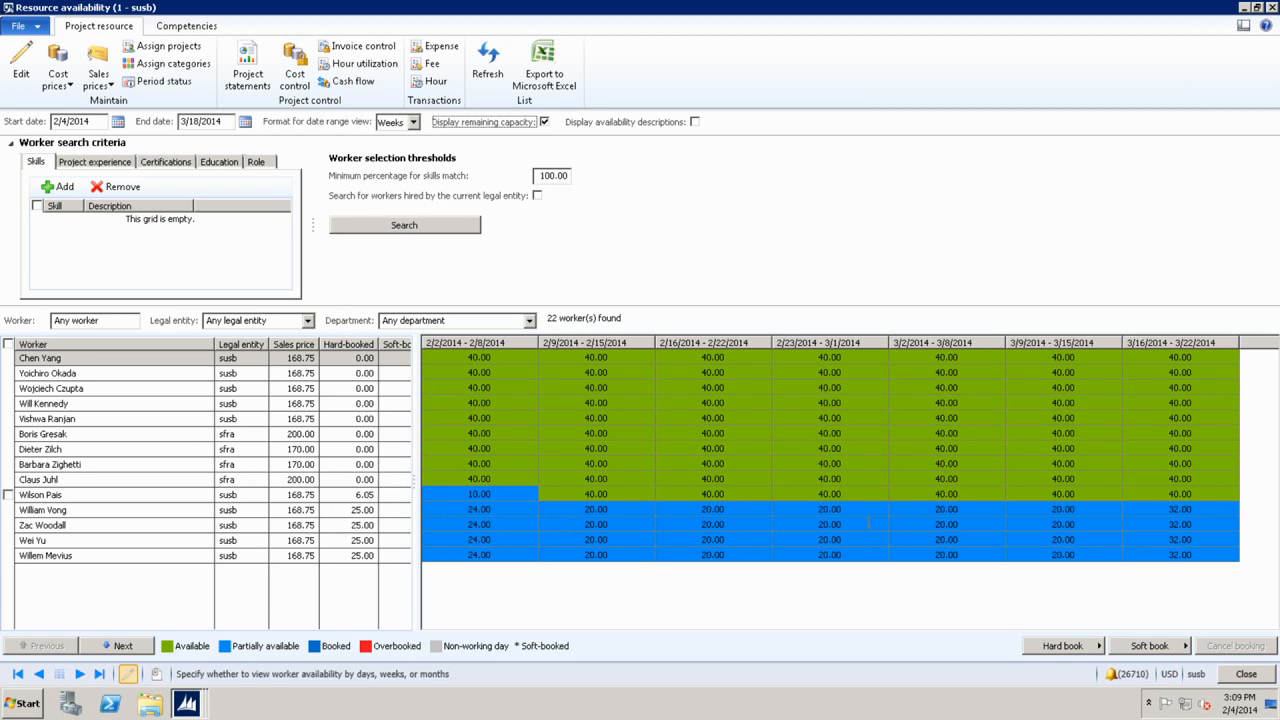
# Review the remaining capacity on the next page of workers, return to the previous page and view the hard booking options.
pyautogui.click(122, 646)
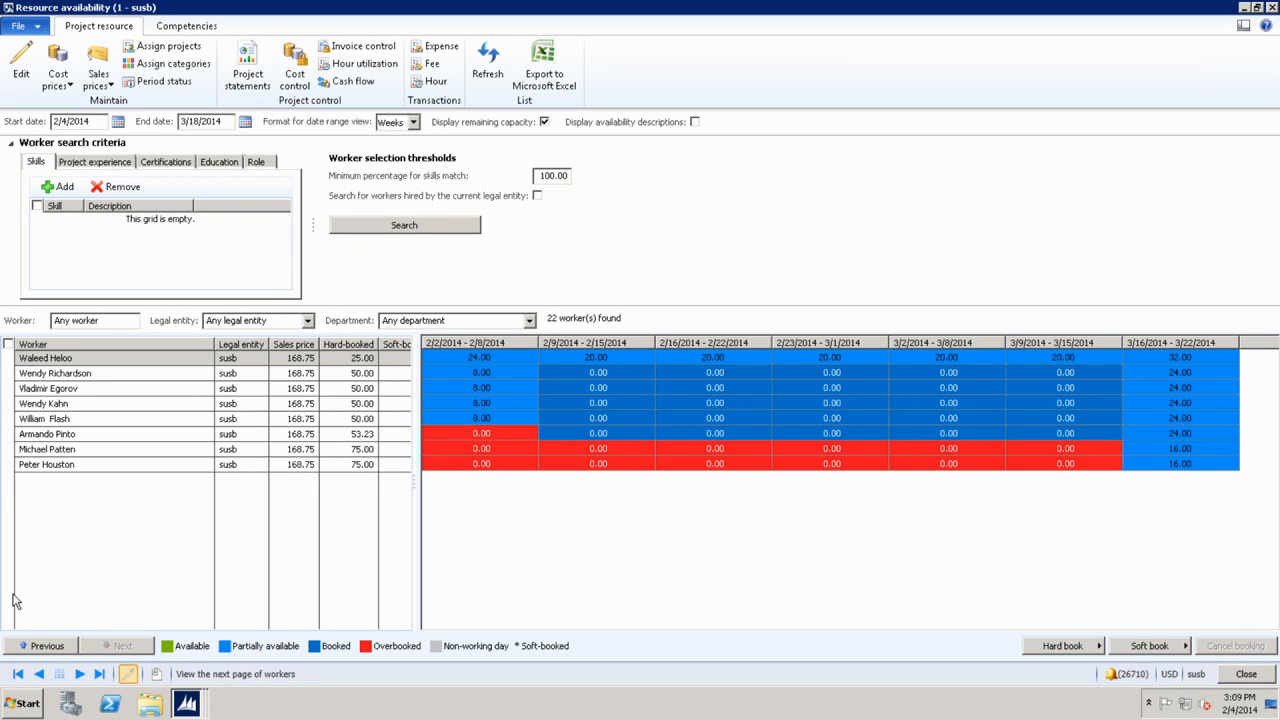
pyautogui.click(47, 645)
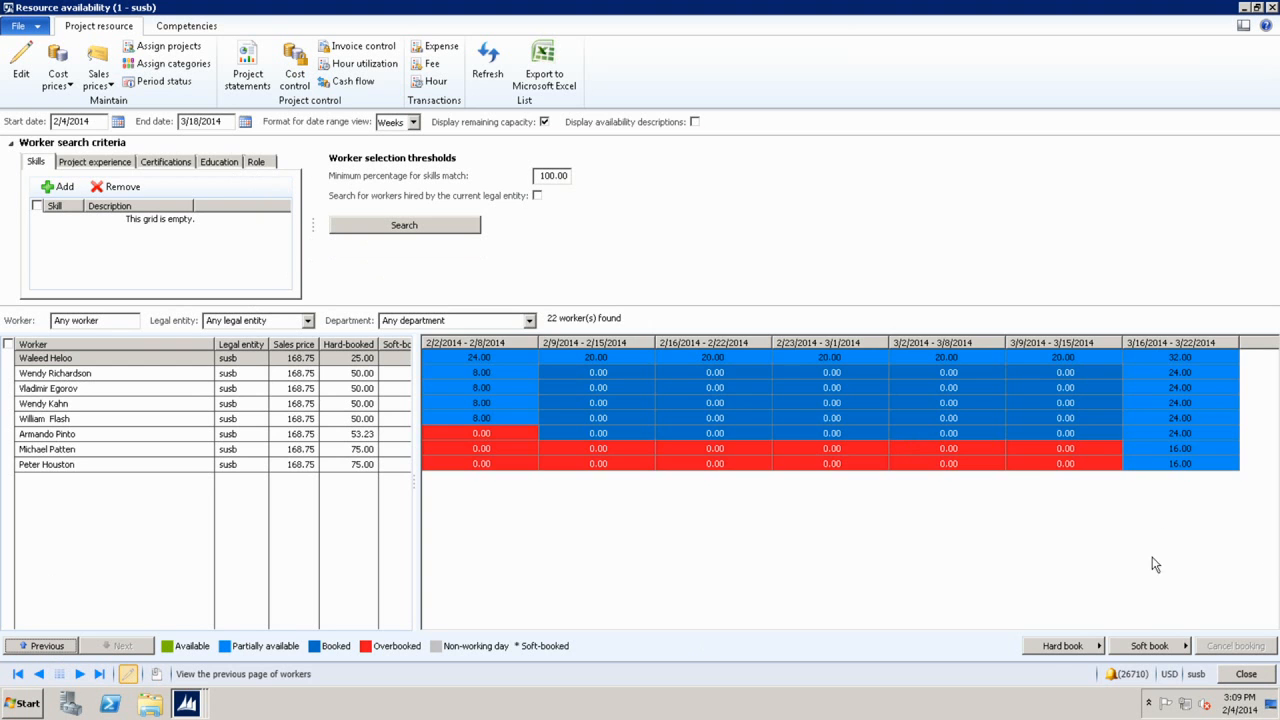
pyautogui.click(1063, 647)
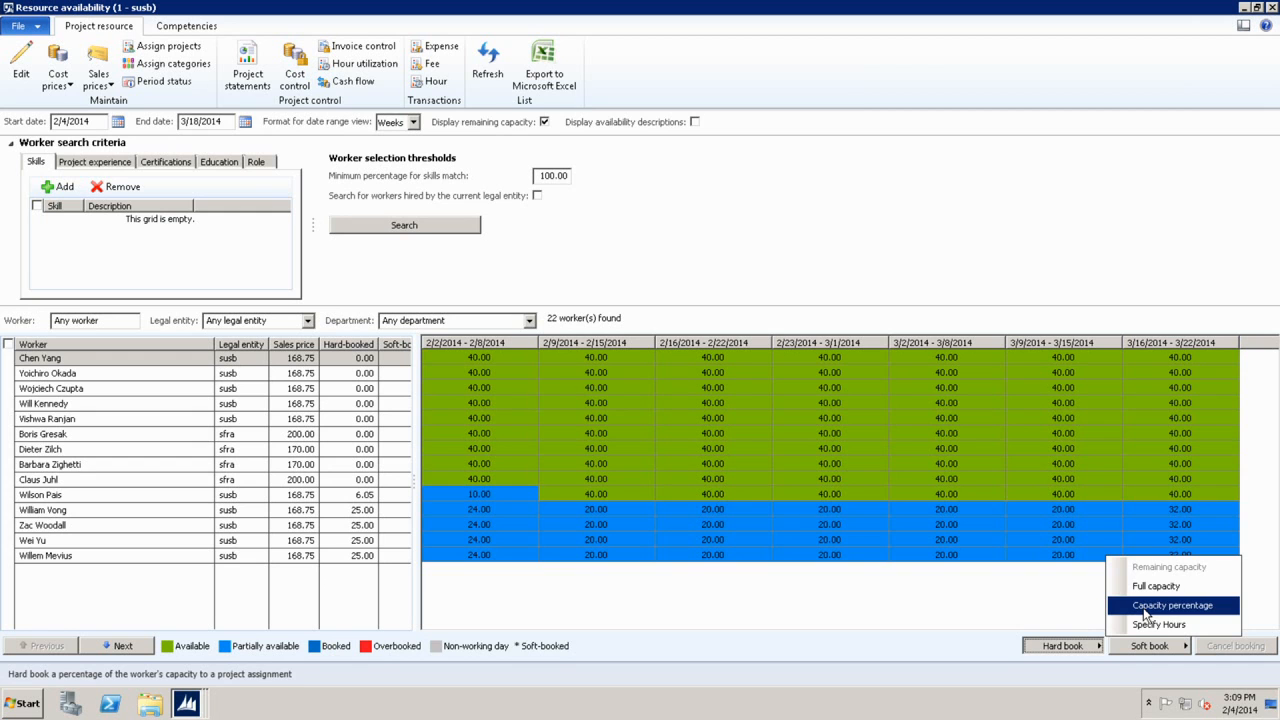
pyautogui.click(890, 591)
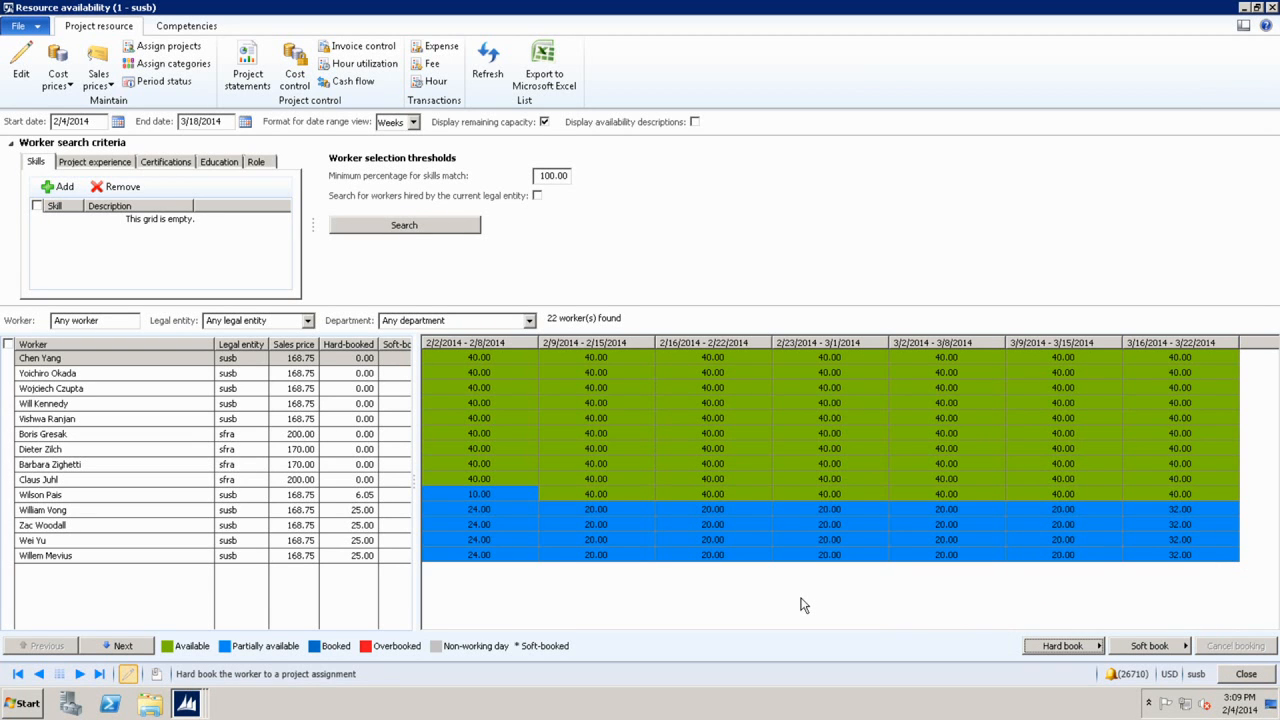
# Select the weeks from 2/16/2014 to 3/8/2014 for the first worker with 25.00 hard-booked, and close the Resource availability form.
pyautogui.moveTo(712, 509); pyautogui.dragTo(830, 509)
pyautogui.moveTo(944, 509); pyautogui.dragTo(948, 510)
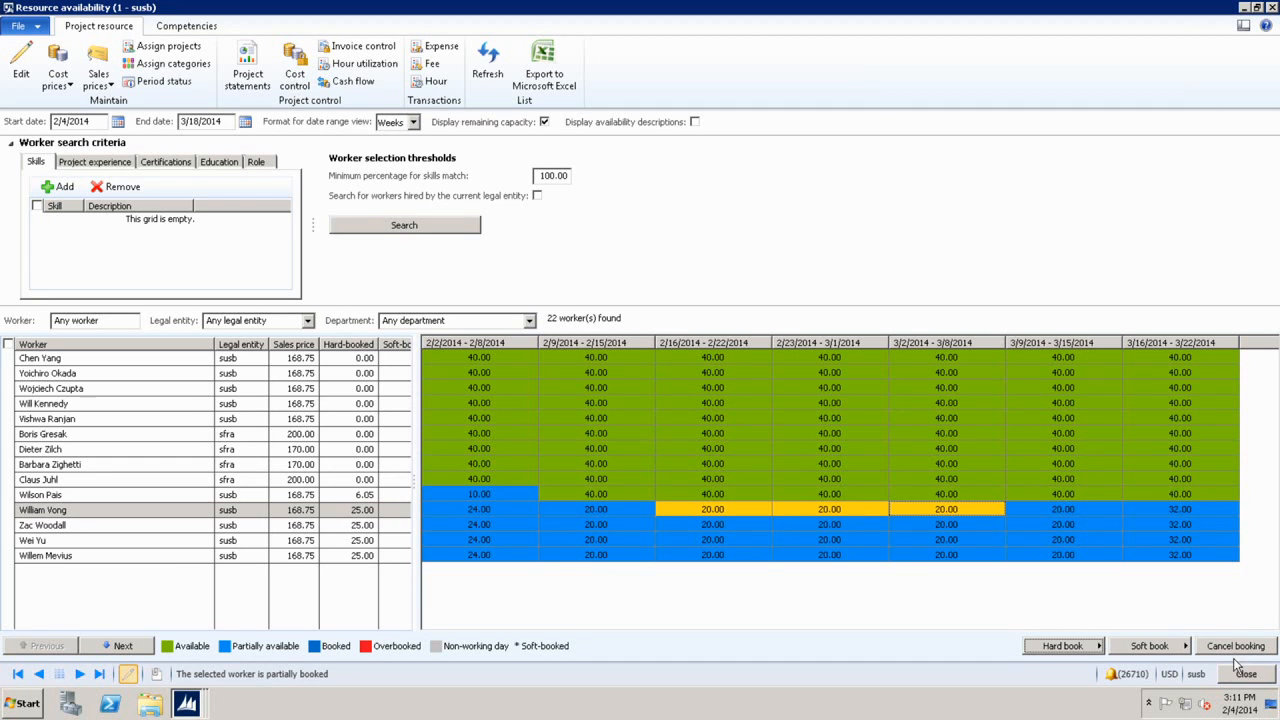
pyautogui.click(1245, 675)
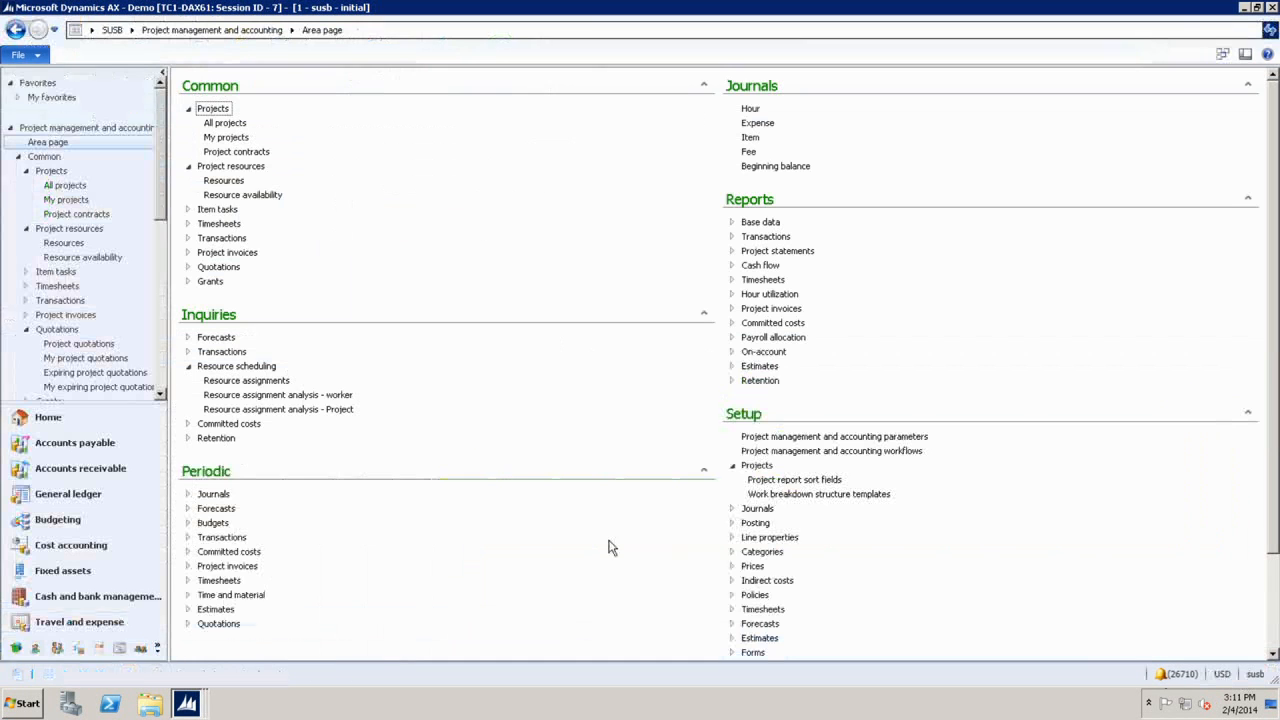
# Open the Resources list and hard book the second listed worker to the Consulting project.
pyautogui.click(236, 187)
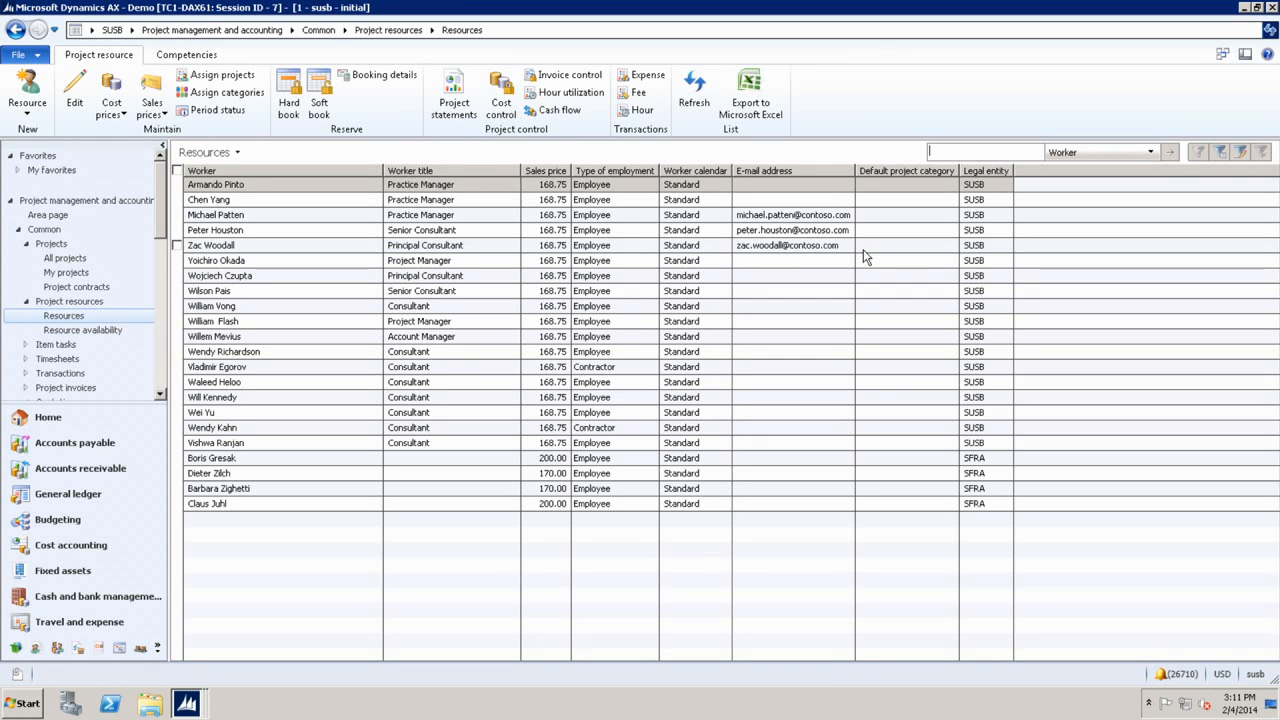
pyautogui.click(176, 205)
pyautogui.click(288, 96)
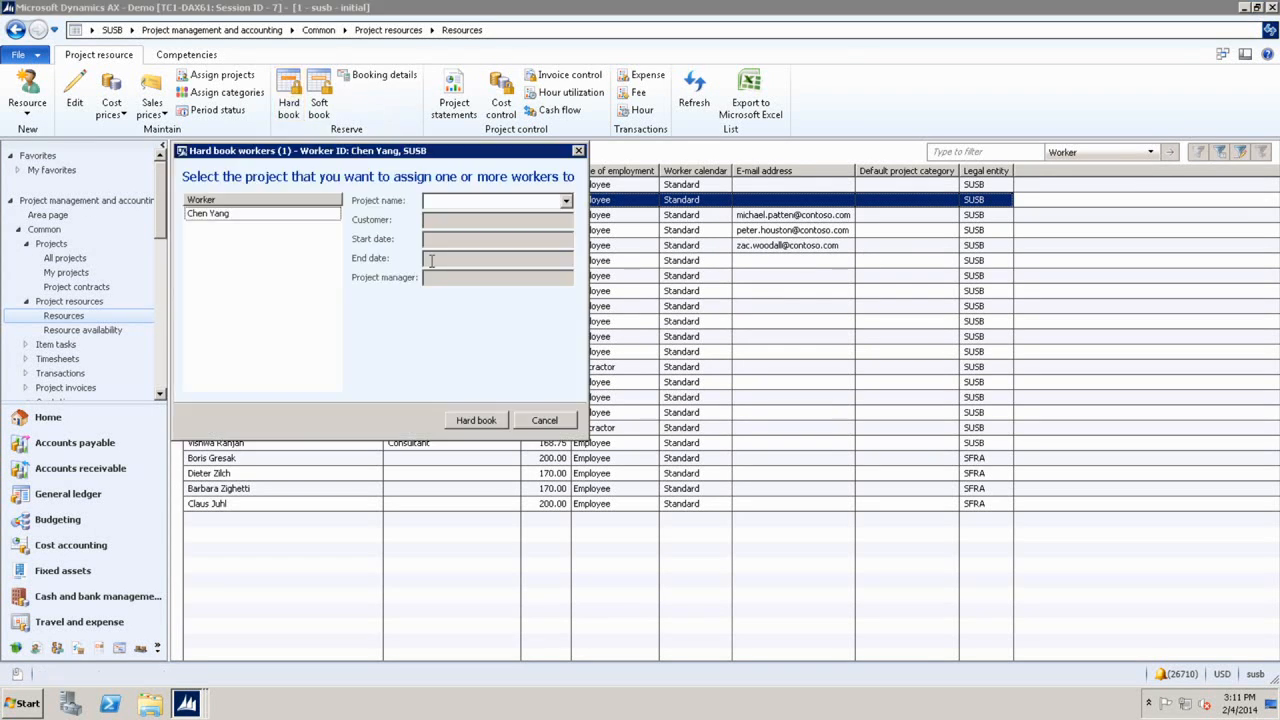
pyautogui.click(565, 201)
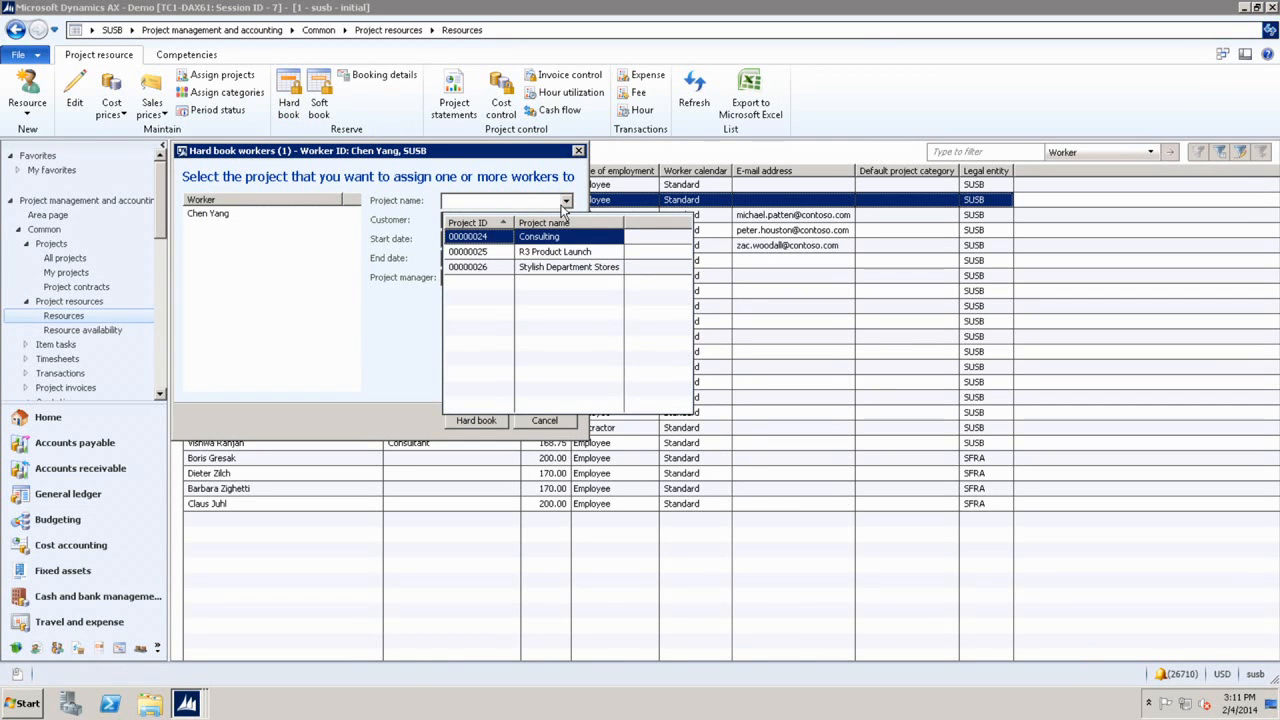
pyautogui.click(509, 237)
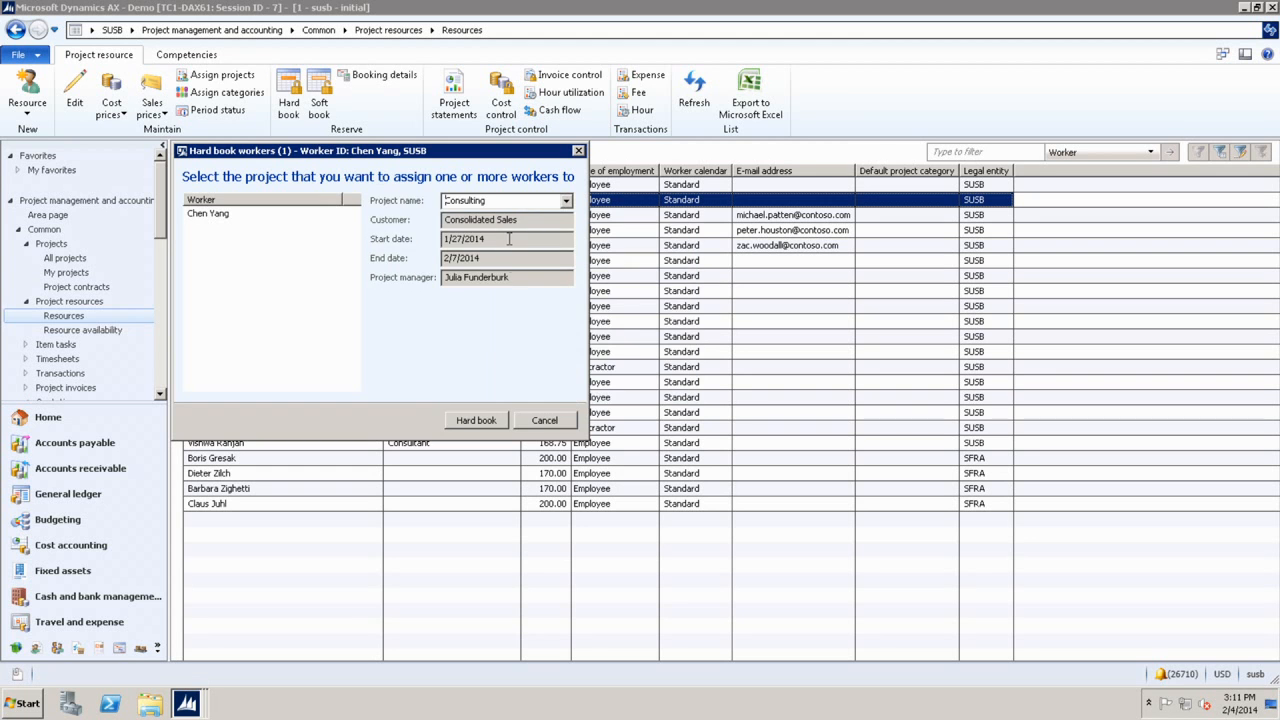
pyautogui.click(489, 420)
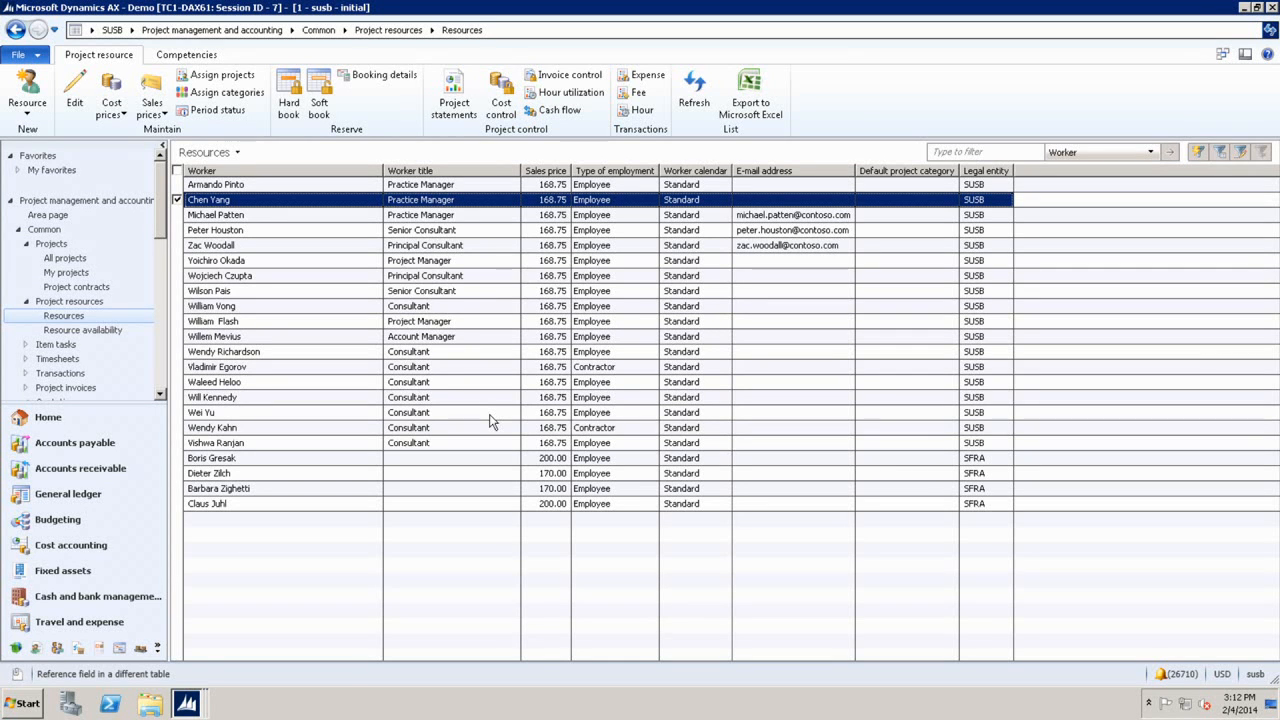
# Add the third worker in the worker lookup as a new resource with the Standard calendar.
pyautogui.click(28, 110)
pyautogui.click(170, 194)
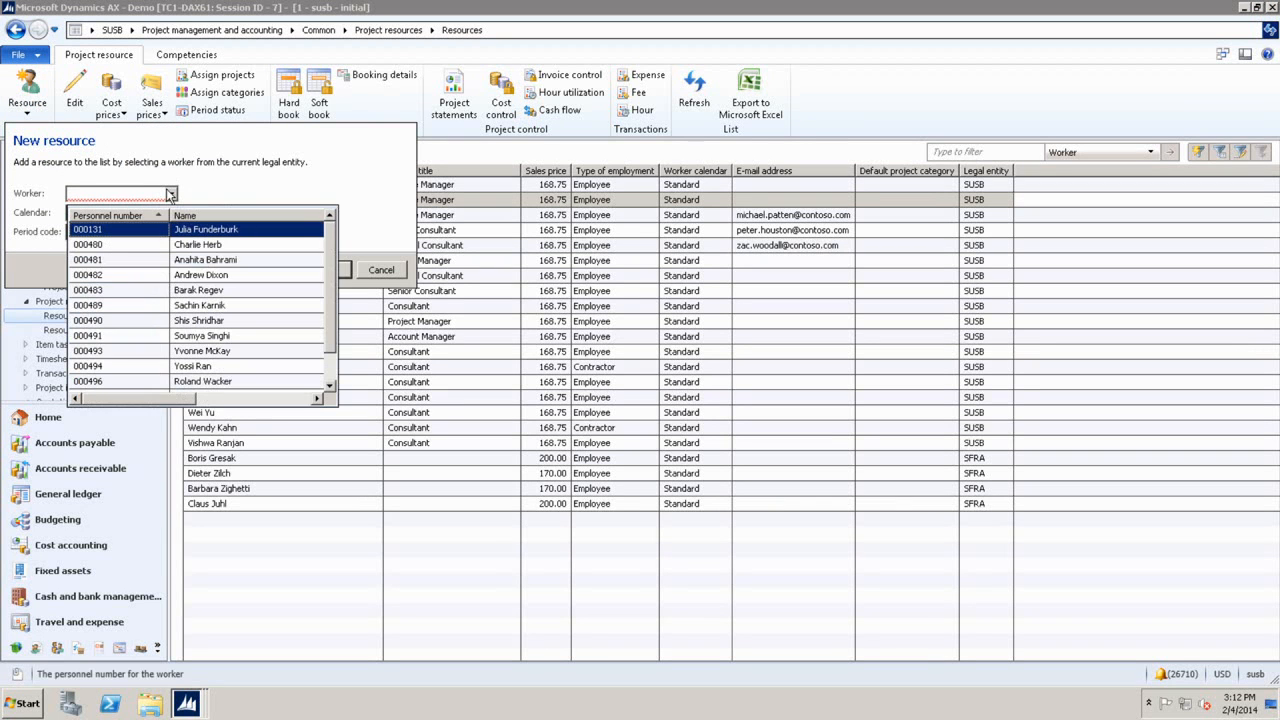
pyautogui.click(210, 260)
pyautogui.click(172, 215)
pyautogui.click(95, 251)
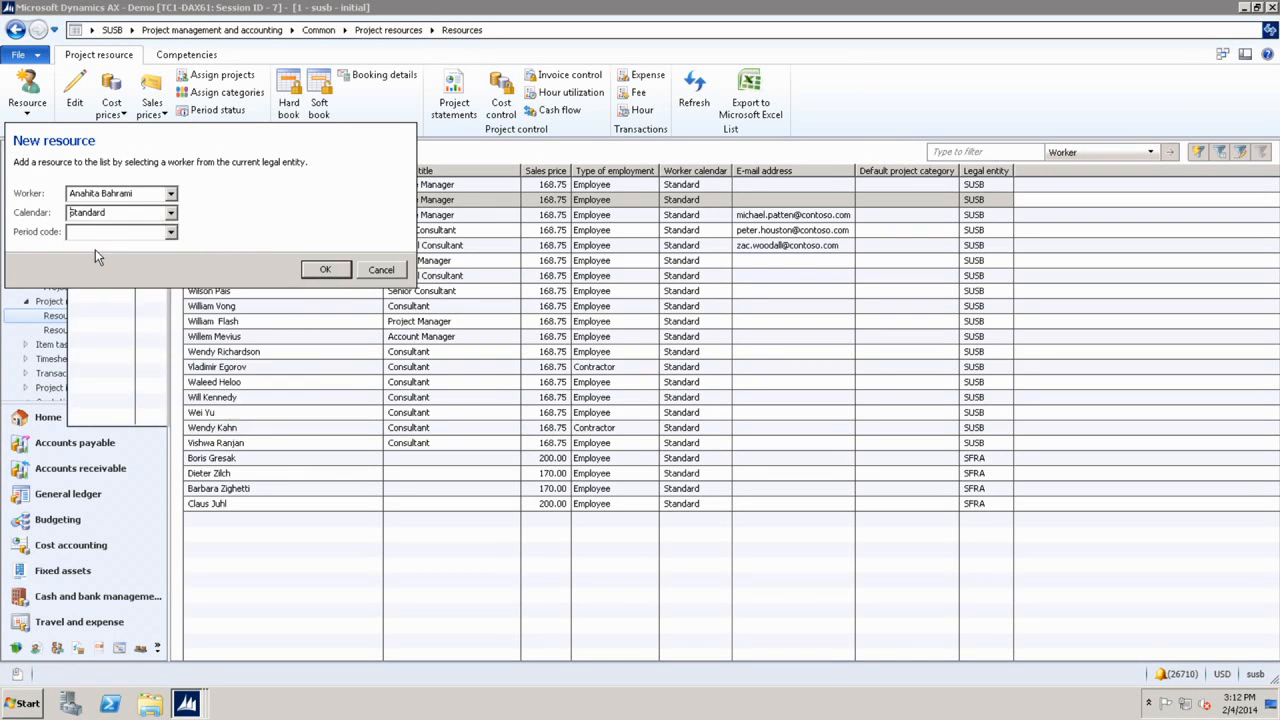
pyautogui.click(303, 279)
pyautogui.moveTo(311, 362)
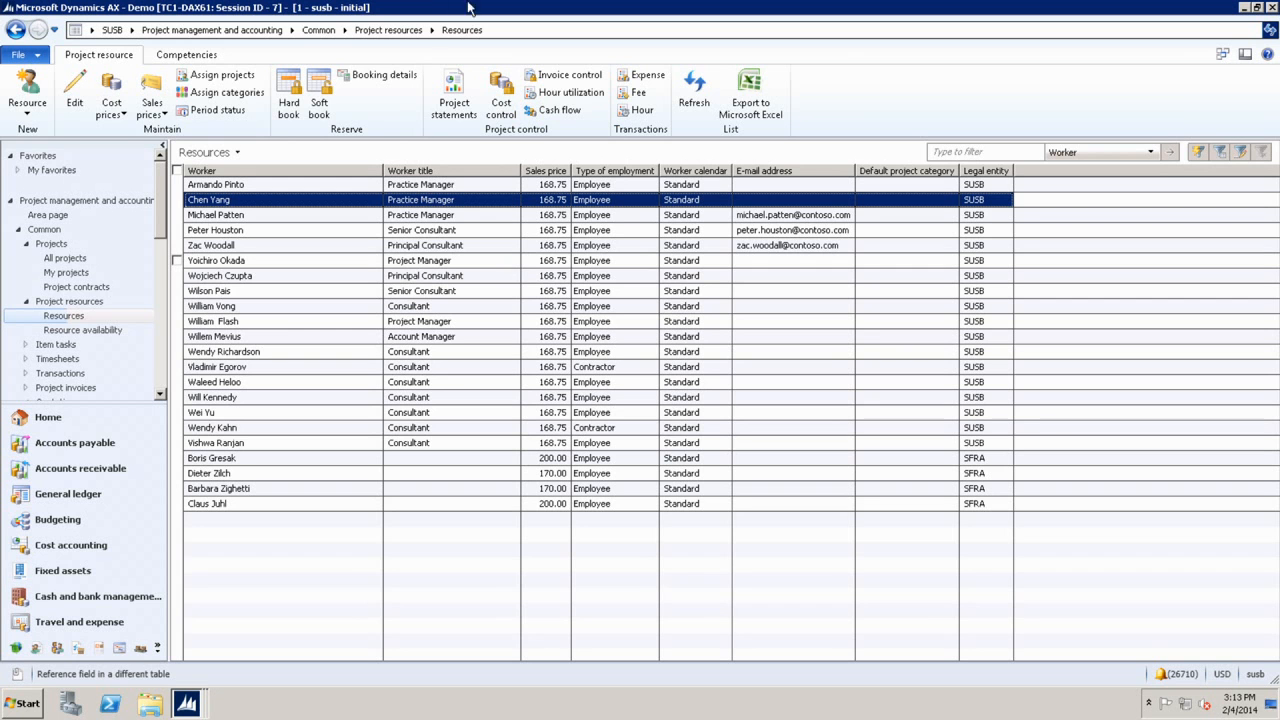
# Return to the Project management and accounting area page, open the Resource availability form and maximize it.
pyautogui.click(291, 30)
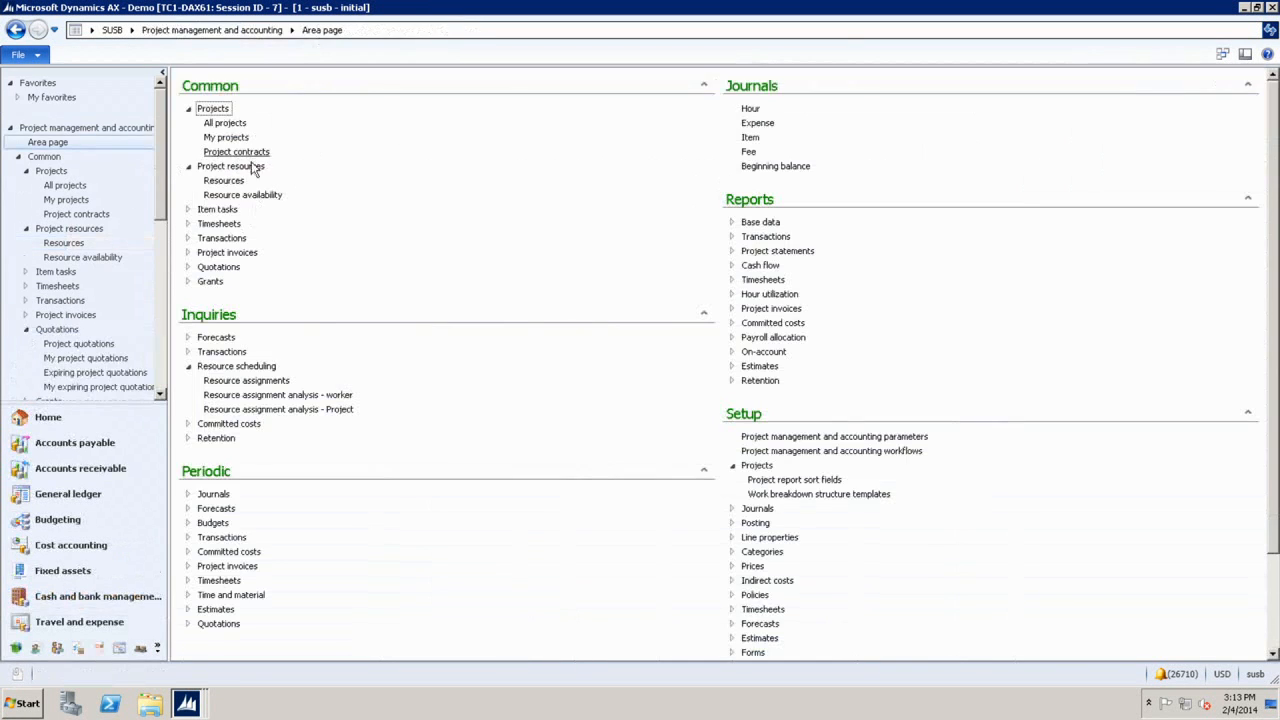
pyautogui.click(245, 195)
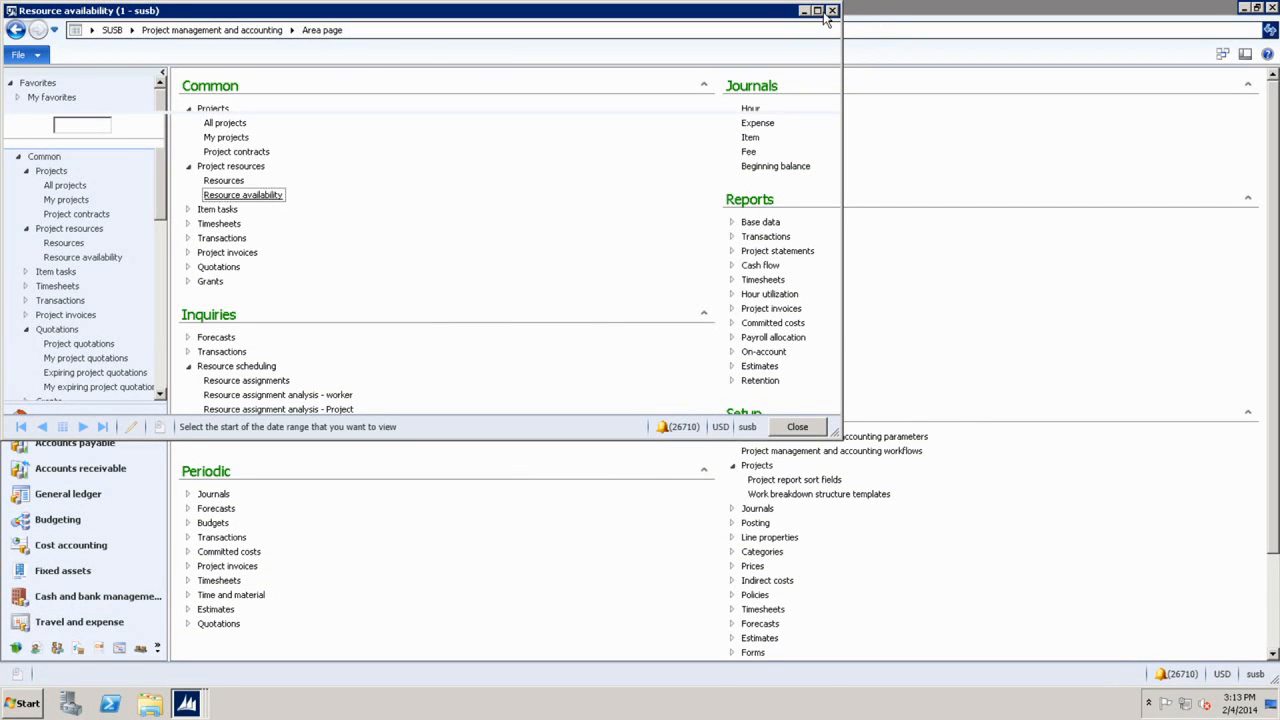
pyautogui.click(817, 11)
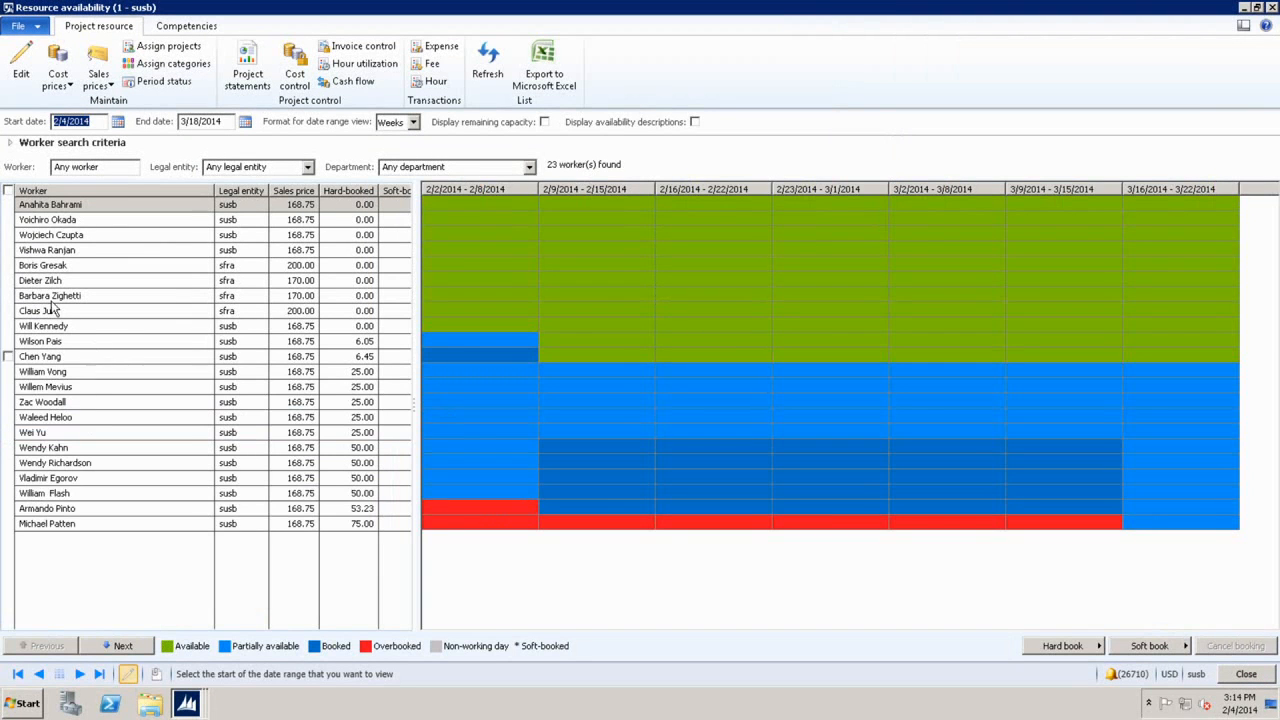
# Select the second listed worker's availability across the whole date range, and clear that selection.
pyautogui.click(8, 219)
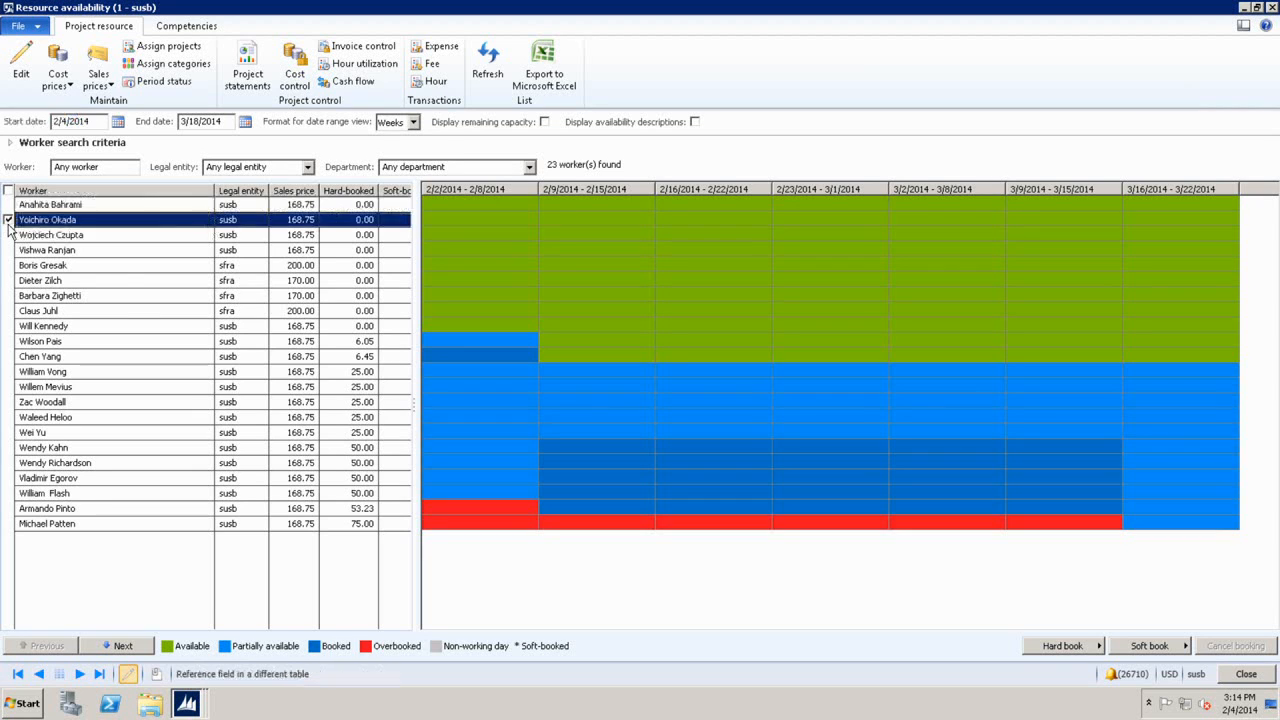
pyautogui.moveTo(140, 300)
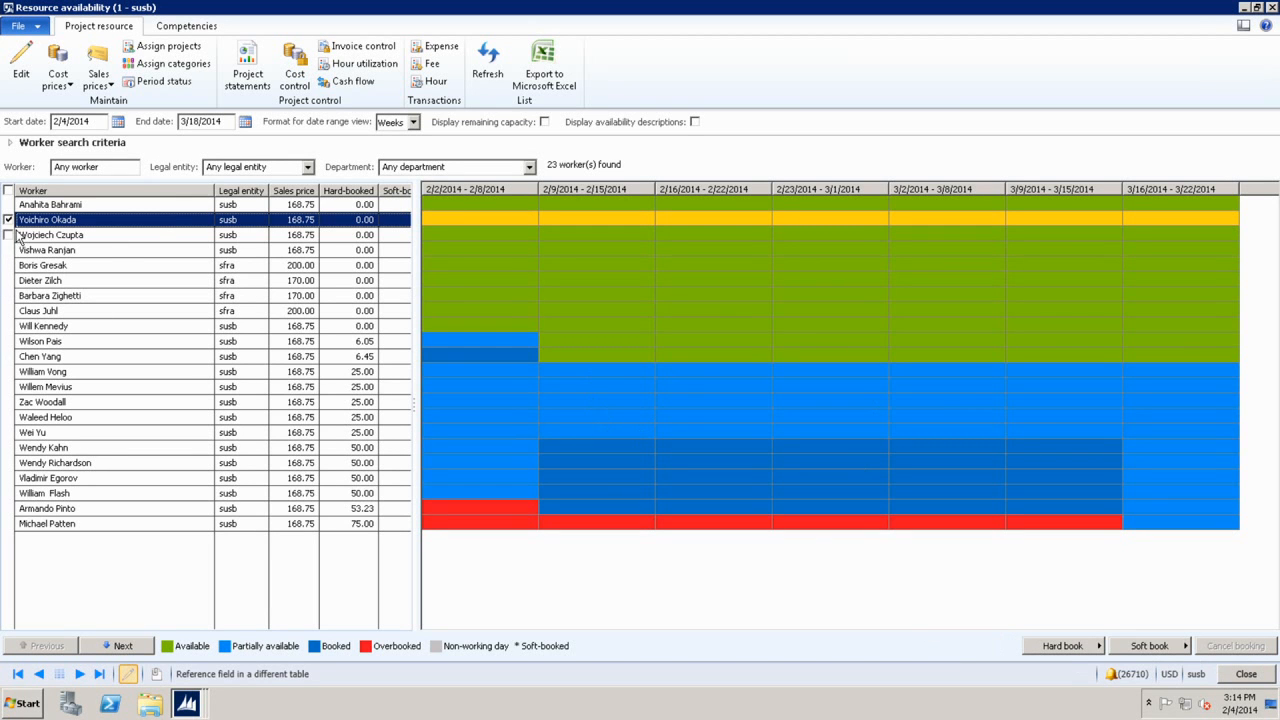
pyautogui.moveTo(113, 258)
pyautogui.click(9, 220)
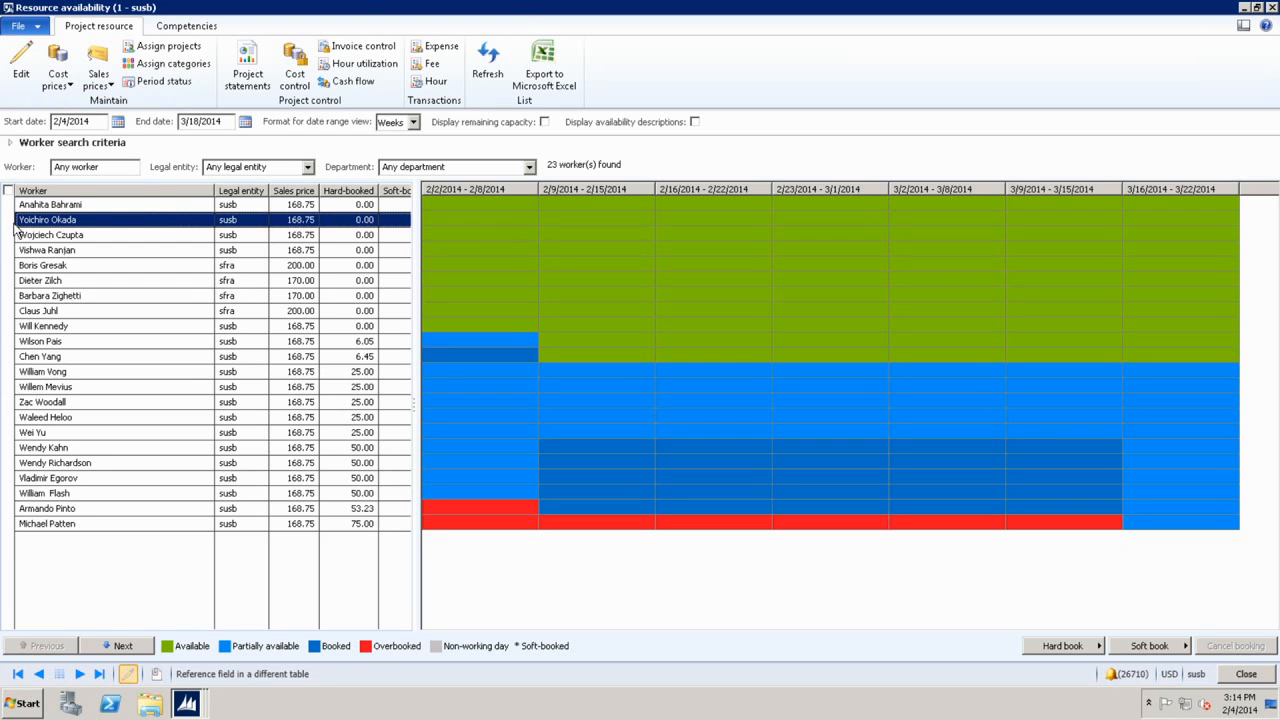
# Hard book the full capacity of the second, fifth and seventh workers to Consulting for the weeks starting 2/2, 2/9 and 2/16/2014 respectively.
pyautogui.click(509, 221)
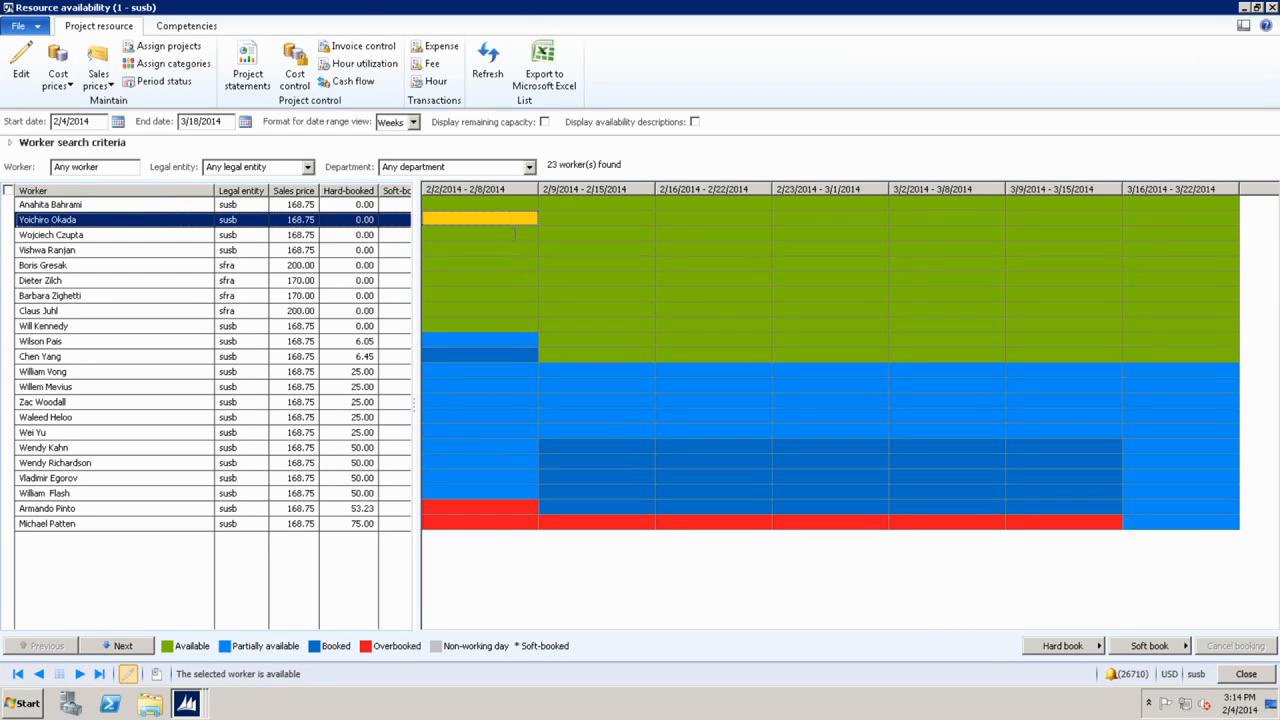
pyautogui.click(573, 263)
pyautogui.click(703, 296)
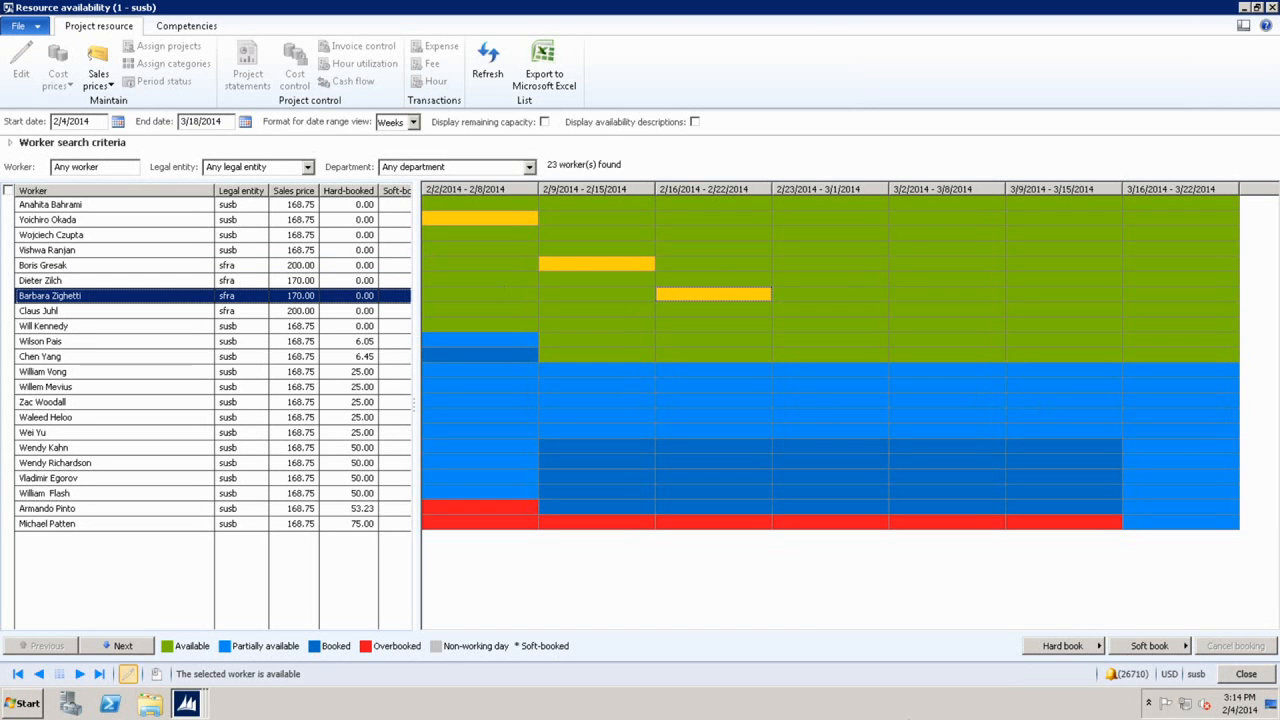
pyautogui.click(1092, 646)
pyautogui.click(1150, 586)
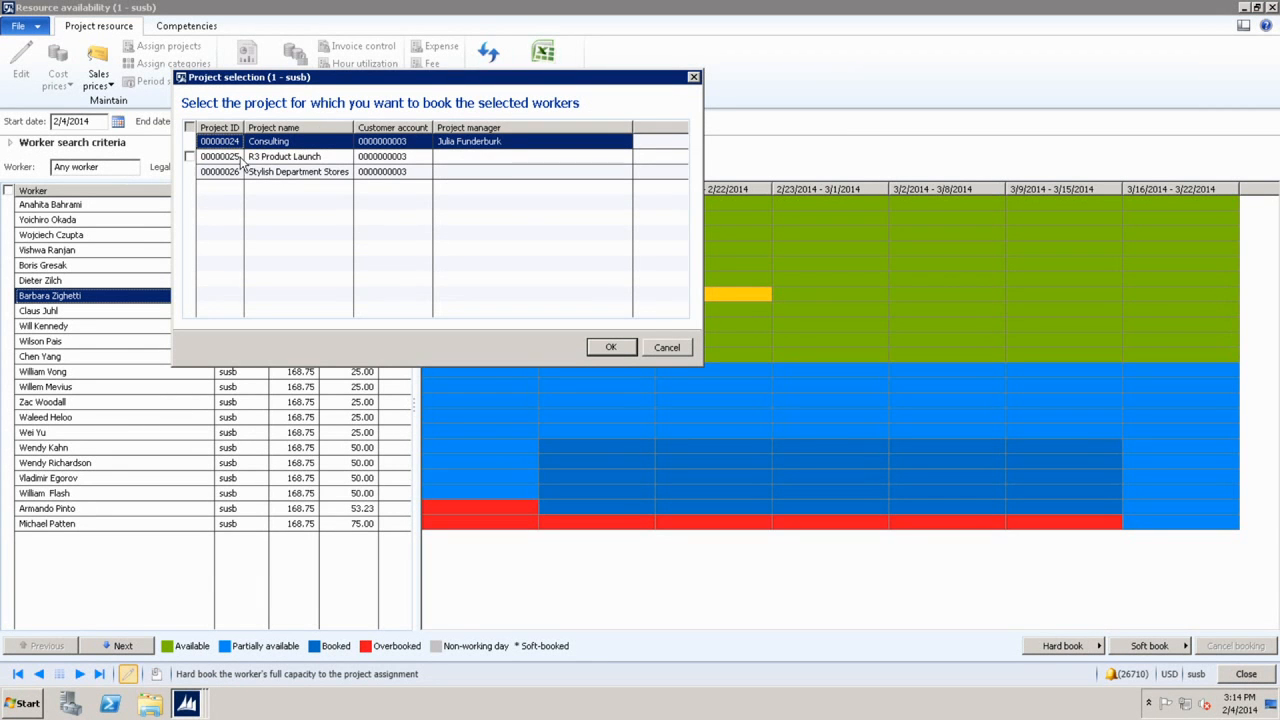
pyautogui.click(190, 142)
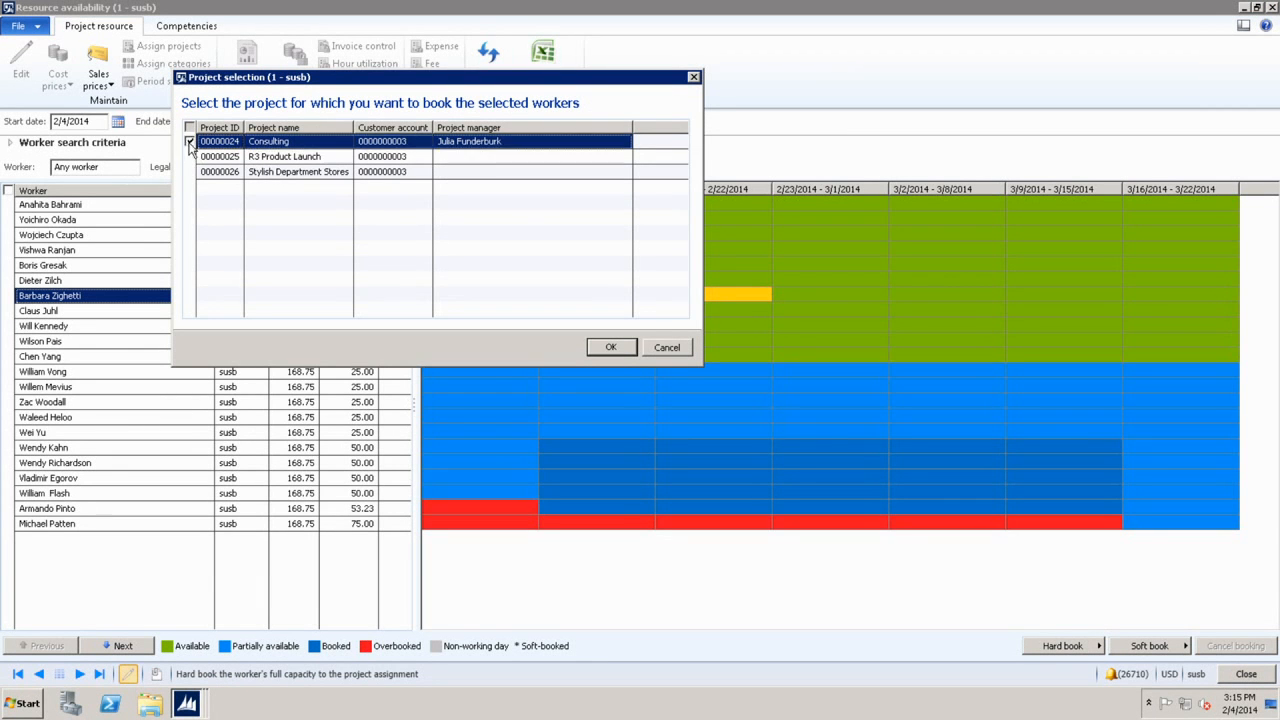
pyautogui.click(612, 346)
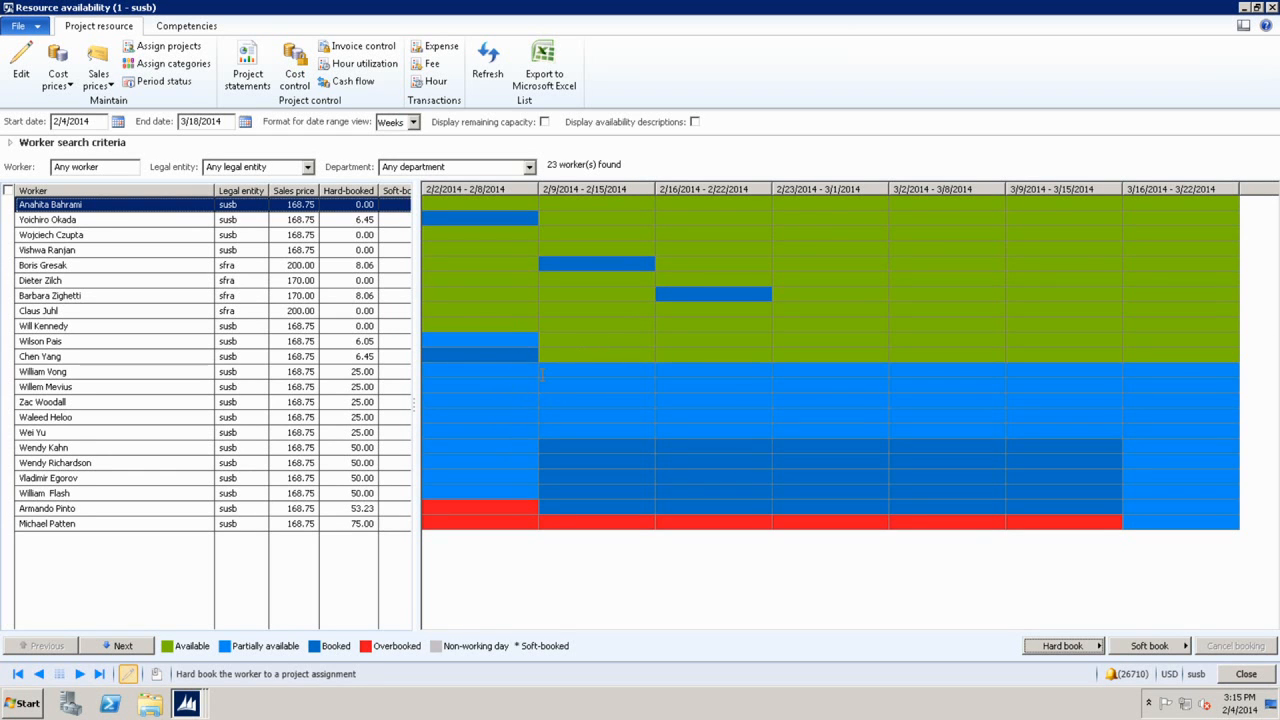
# Examine the booking details of the first worker with 25.00 hard-booked for the weeks from 2/2/2014 to 3/8/2014, and close them.
pyautogui.click(566, 372)
pyautogui.keyDown('ctrl'); pyautogui.click(515, 371); pyautogui.keyUp('ctrl')
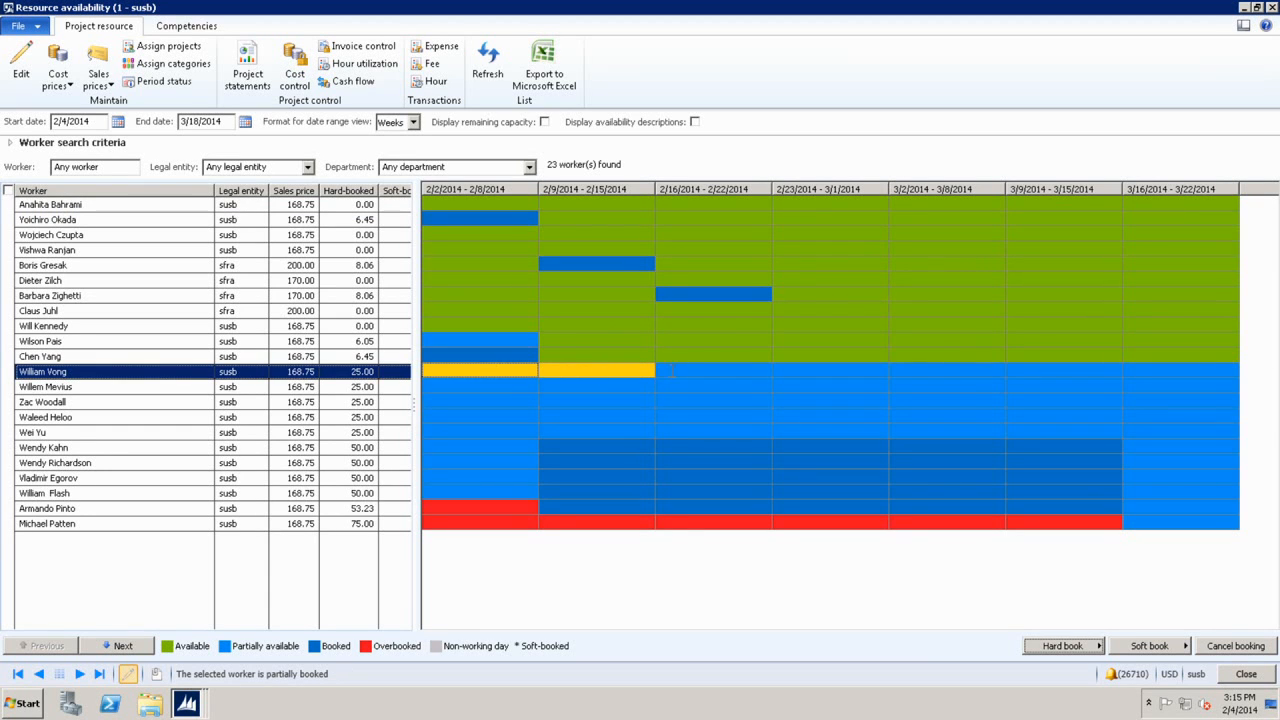
pyautogui.keyDown('ctrl'); pyautogui.click(768, 370); pyautogui.keyUp('ctrl')
pyautogui.keyDown('ctrl'); pyautogui.click(803, 371); pyautogui.keyUp('ctrl')
pyautogui.keyDown('ctrl'); pyautogui.click(913, 370); pyautogui.keyUp('ctrl')
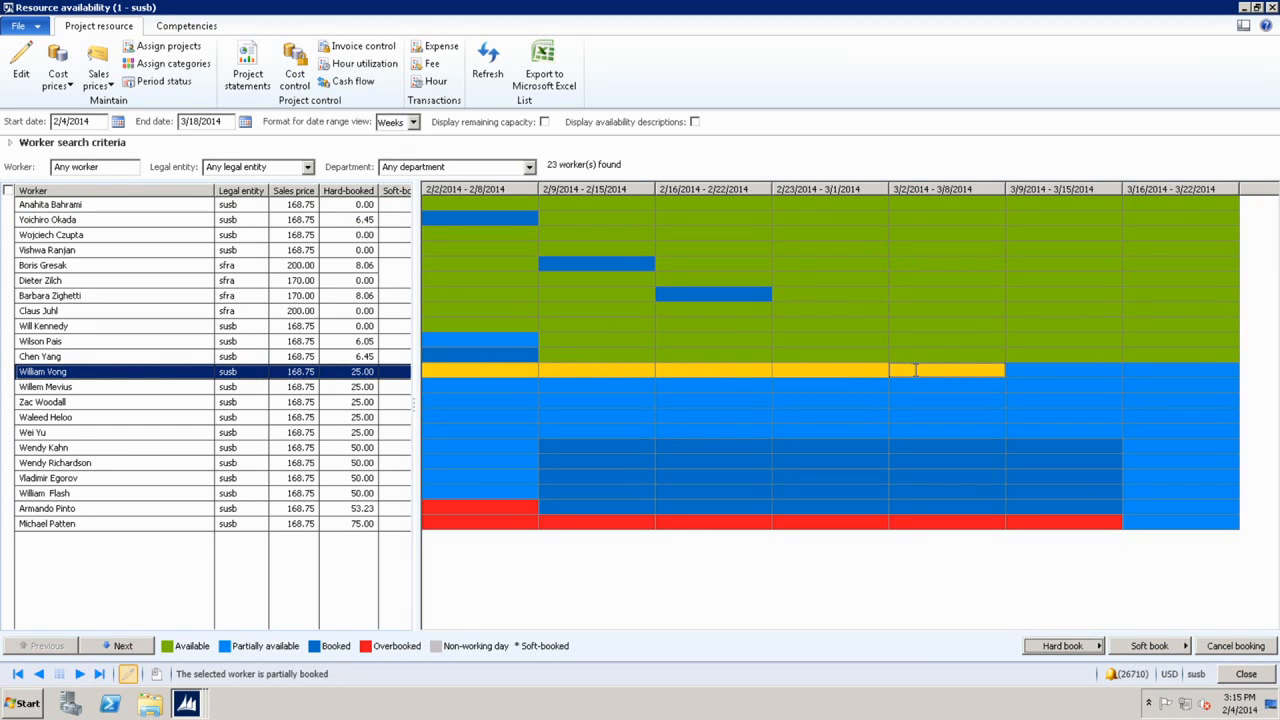
pyautogui.rightClick(913, 370)
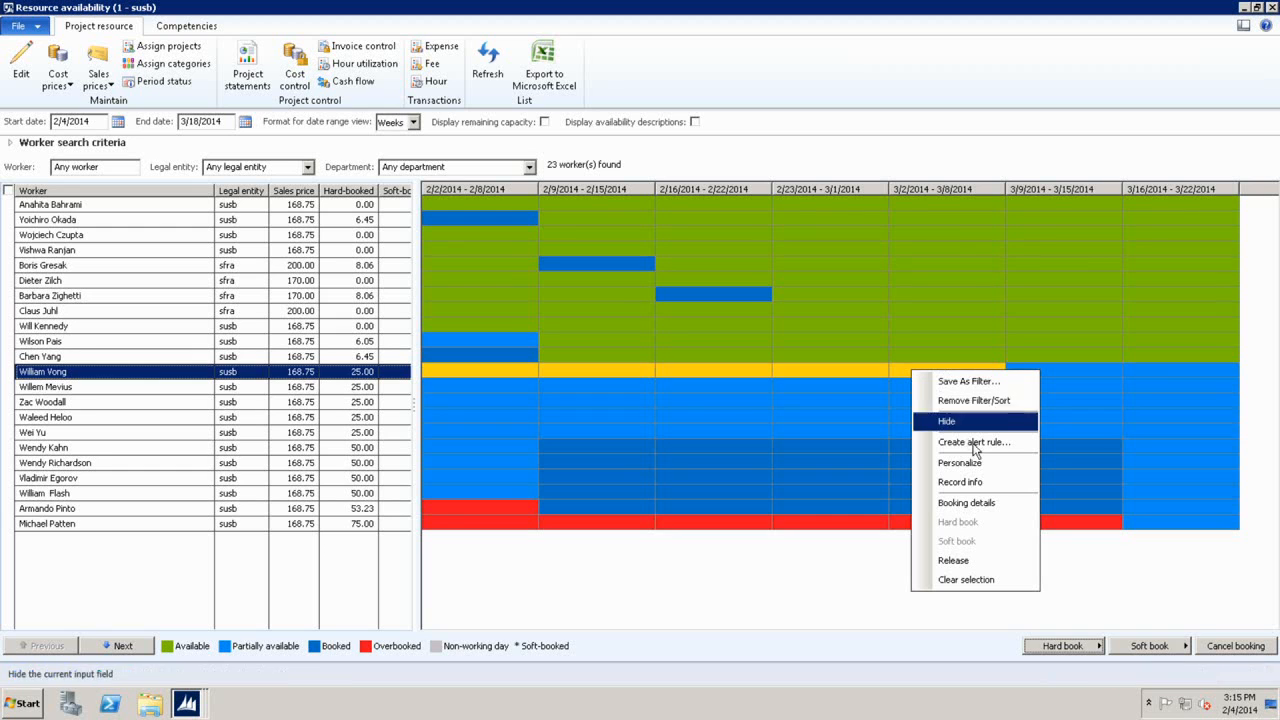
pyautogui.click(966, 502)
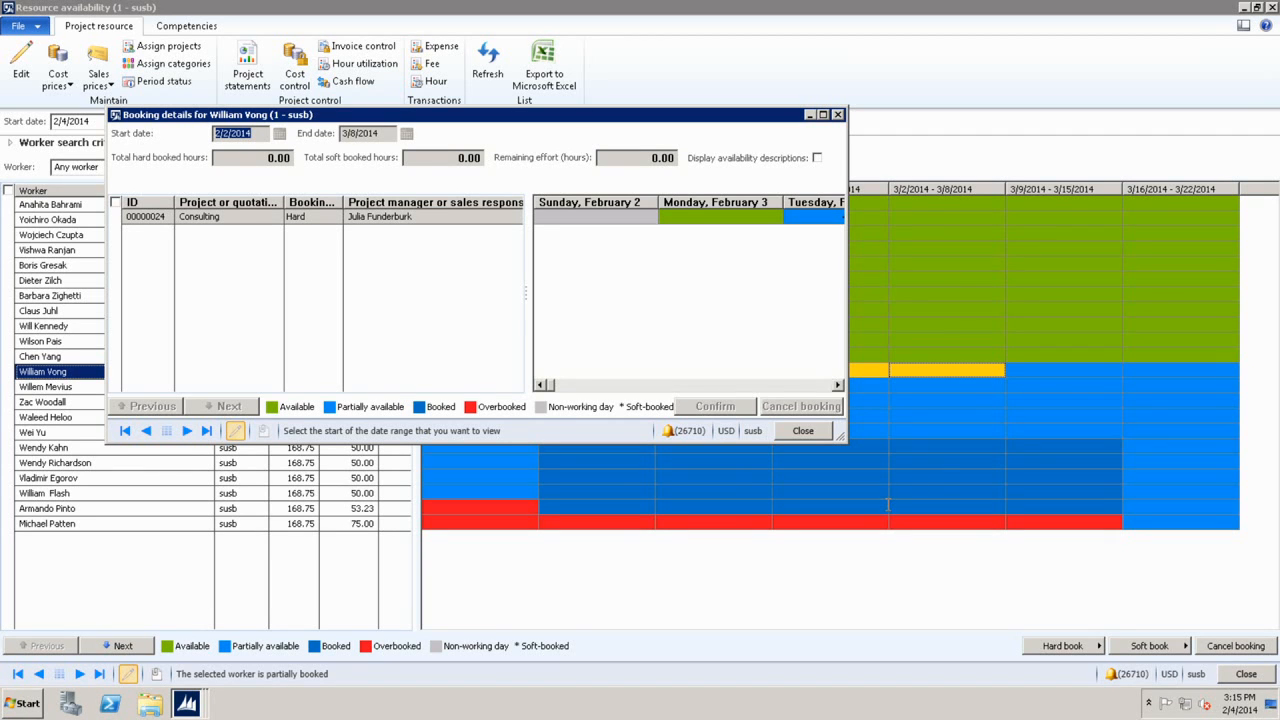
pyautogui.click(803, 431)
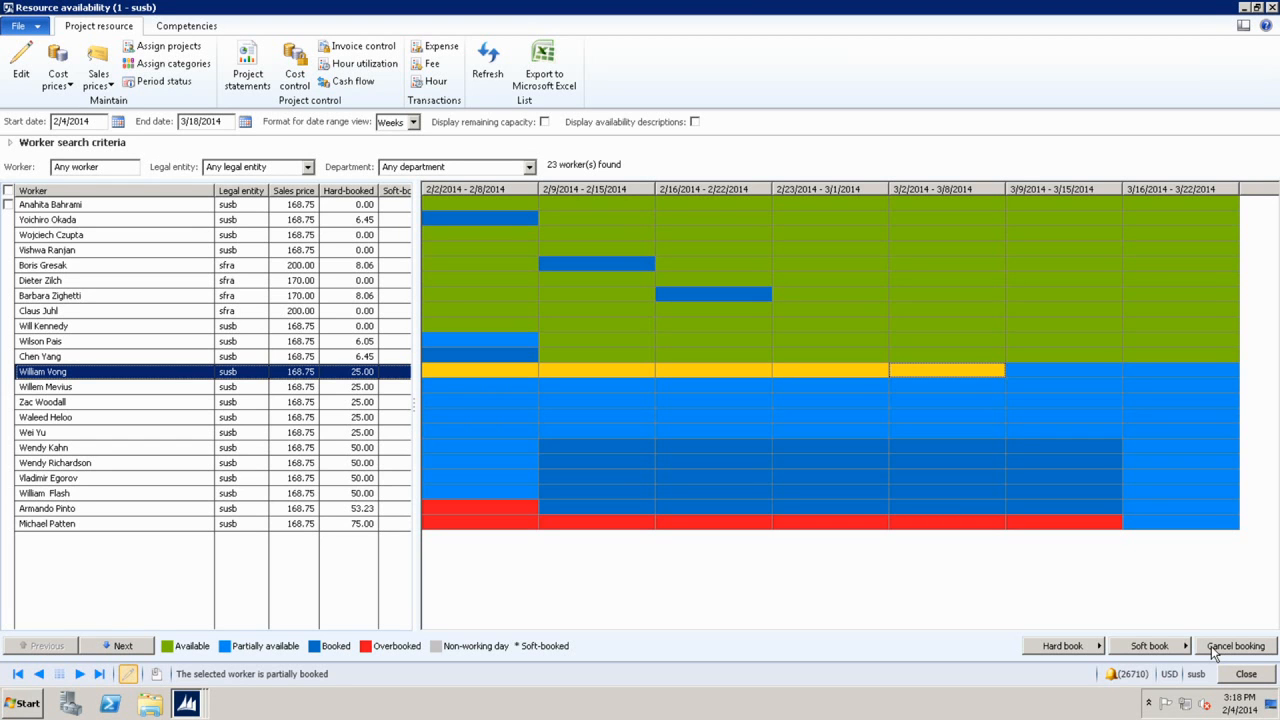
# Leave the Resource availability form, switch to PowerPoint and display slide 9, the Quote to Project demo slide.
pyautogui.hotkey('alt', 'Tab')
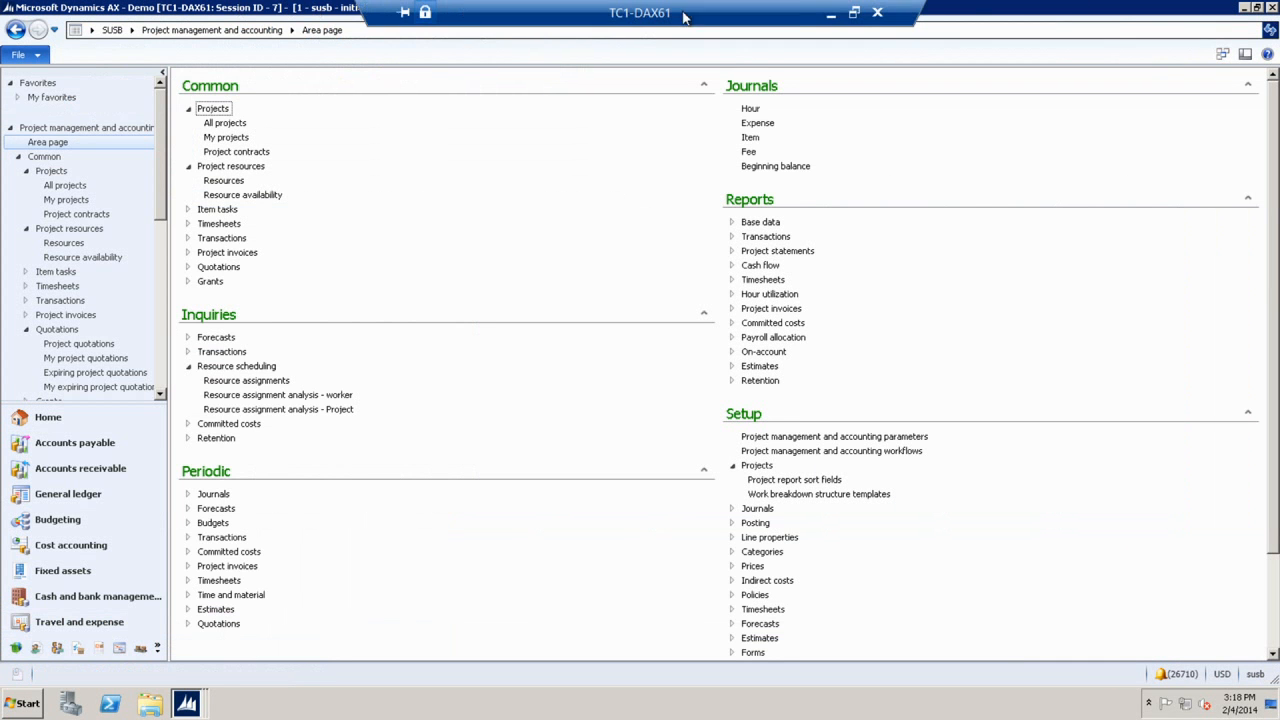
pyautogui.click(835, 17)
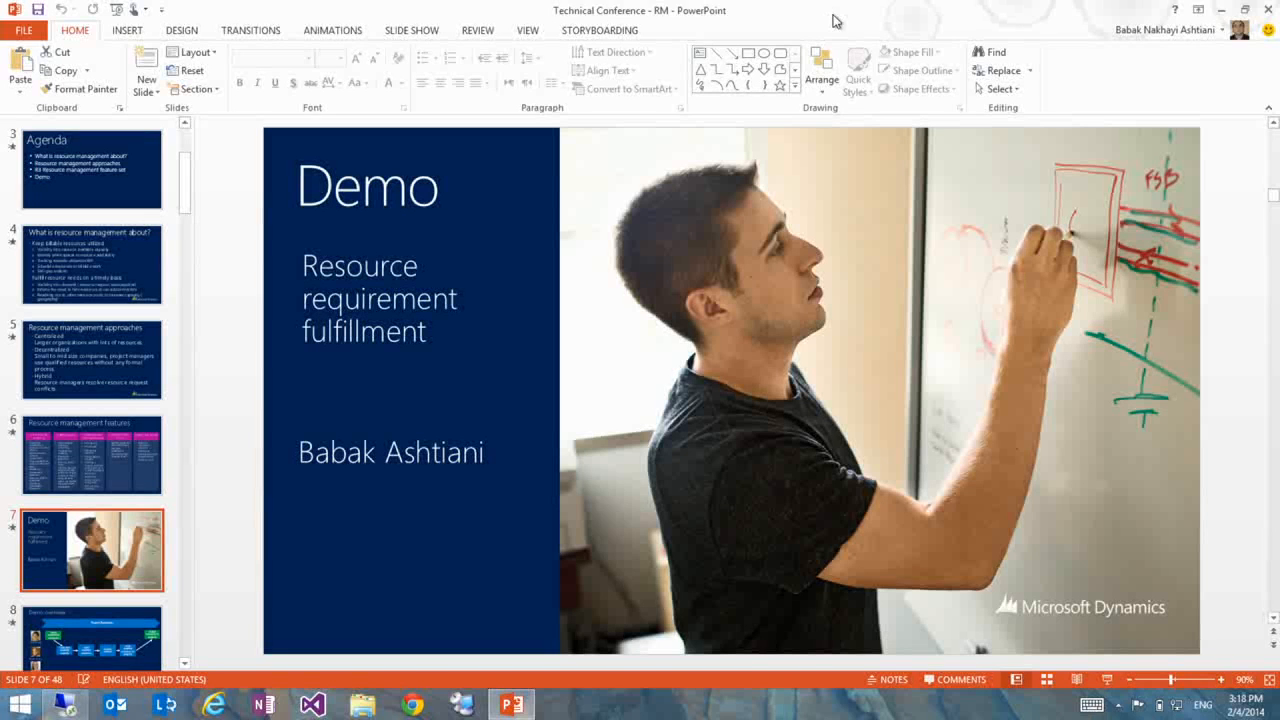
pyautogui.click(84, 630)
pyautogui.click(115, 613)
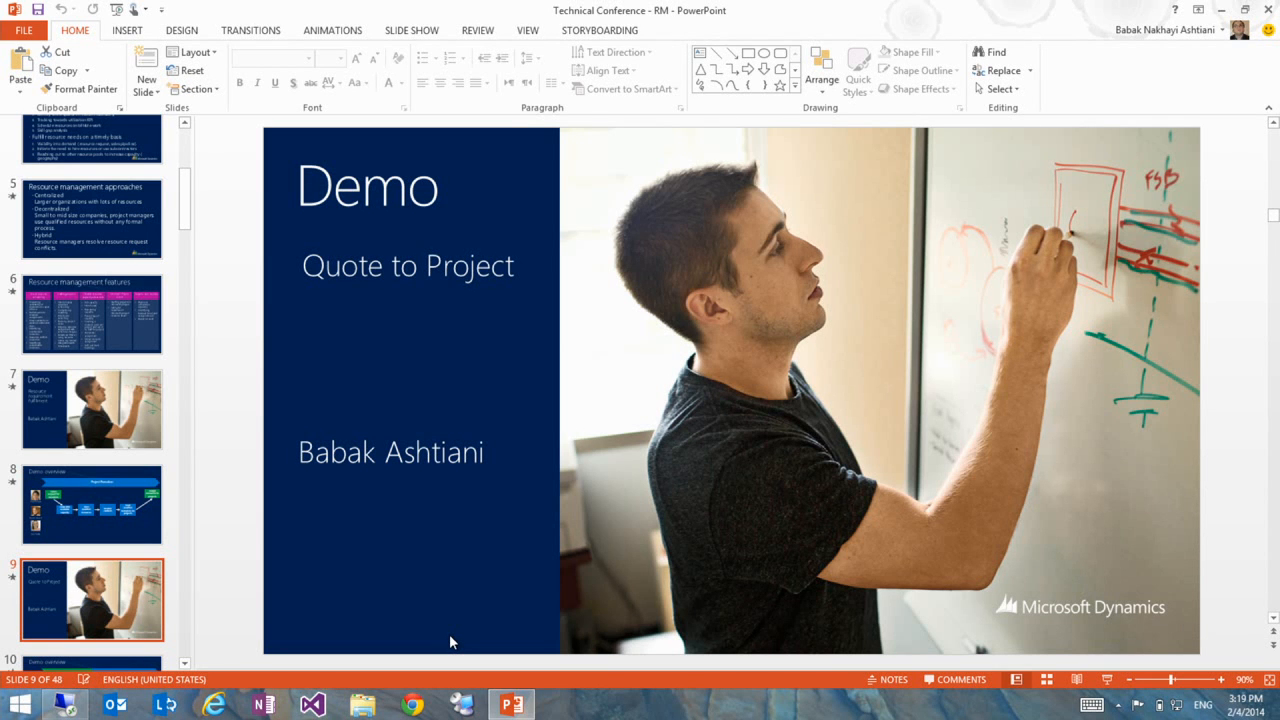
# Switch back to the Dynamics AX session and open project 00000025, R3 Product Launch, from All projects.
pyautogui.click(66, 705)
pyautogui.click(224, 123)
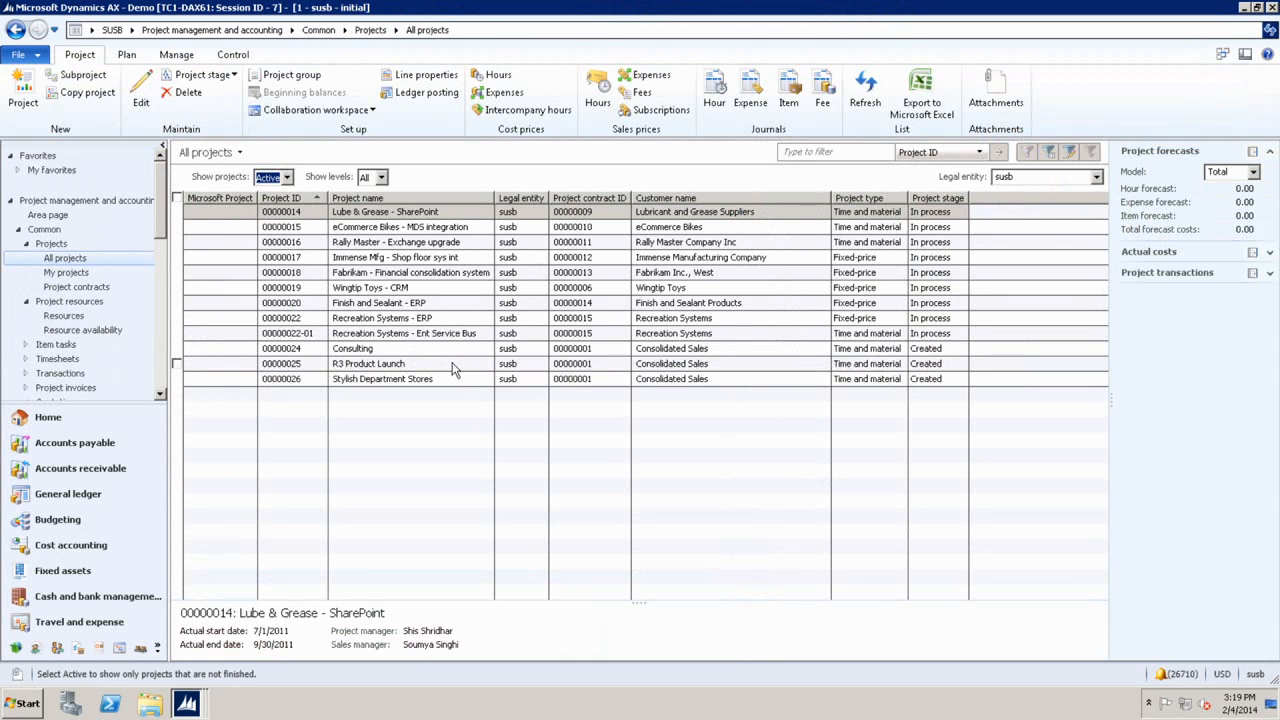
pyautogui.click(451, 363)
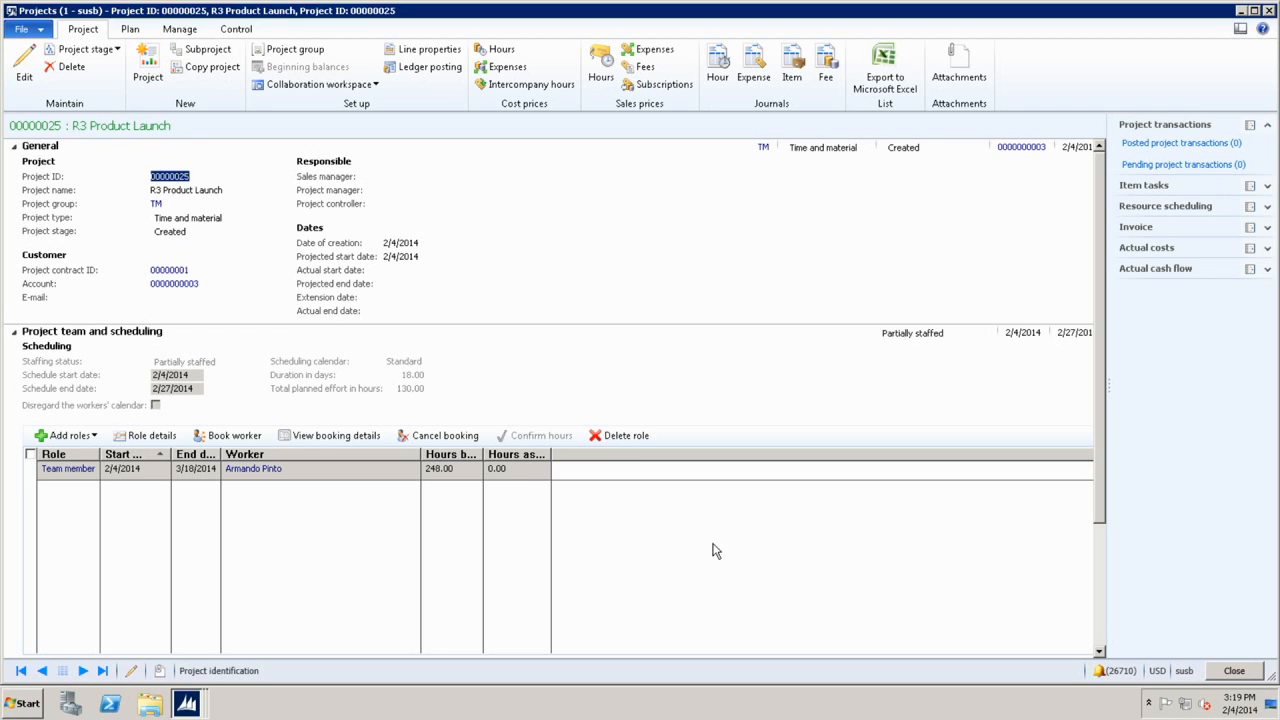
# Widen the Role column and change the existing team member's role to Marketing analyst in the project team grid.
pyautogui.moveTo(100, 456); pyautogui.dragTo(141, 456)
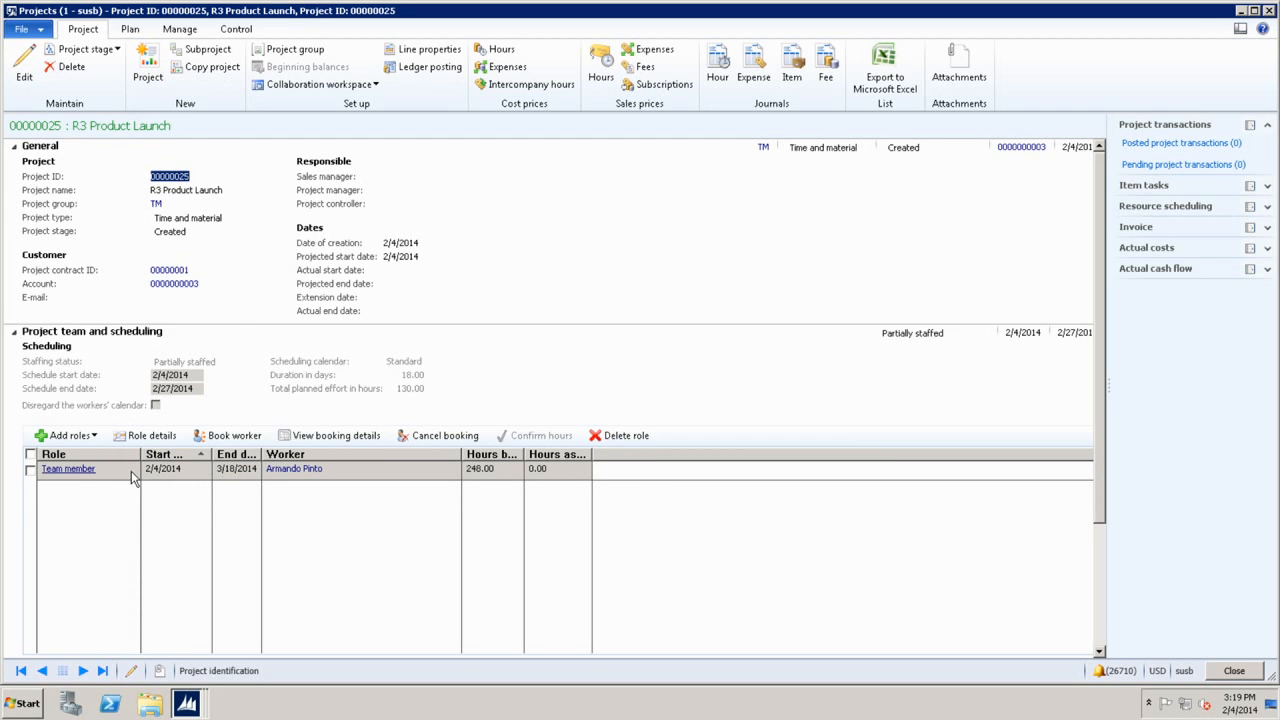
pyautogui.hotkey('ctrl', 'shift', 'e')
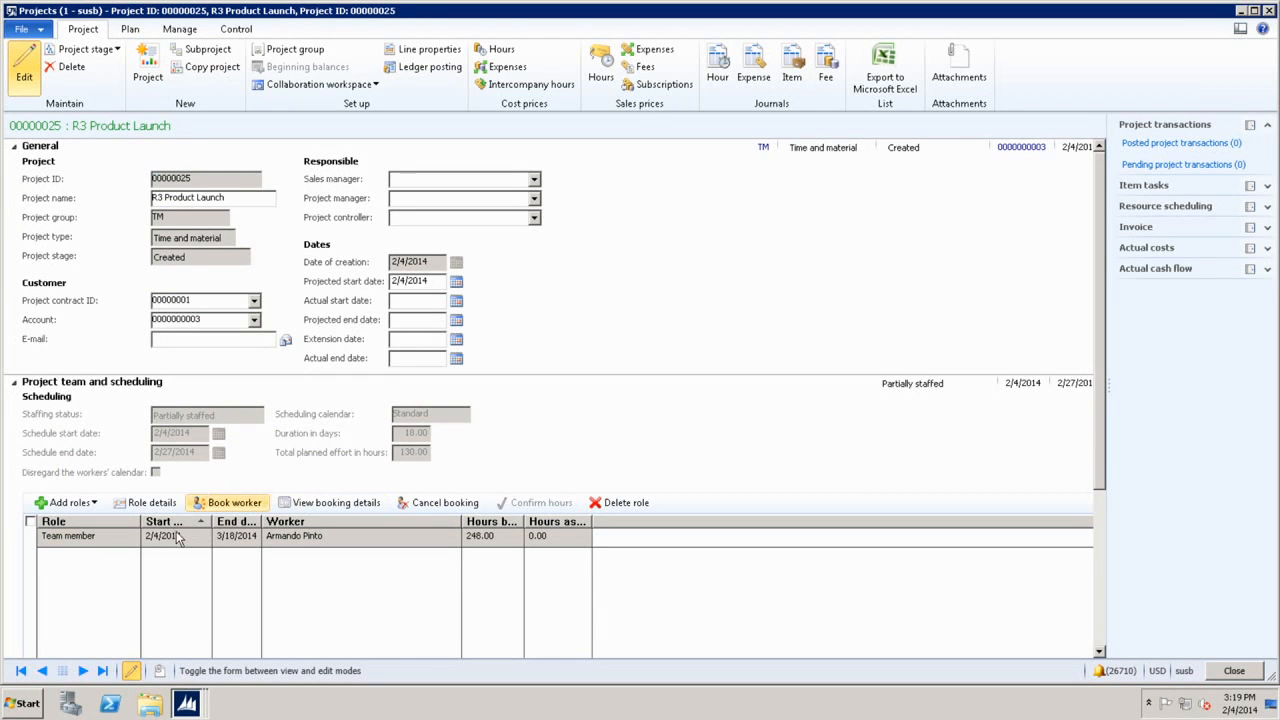
pyautogui.click(136, 540)
pyautogui.click(133, 537)
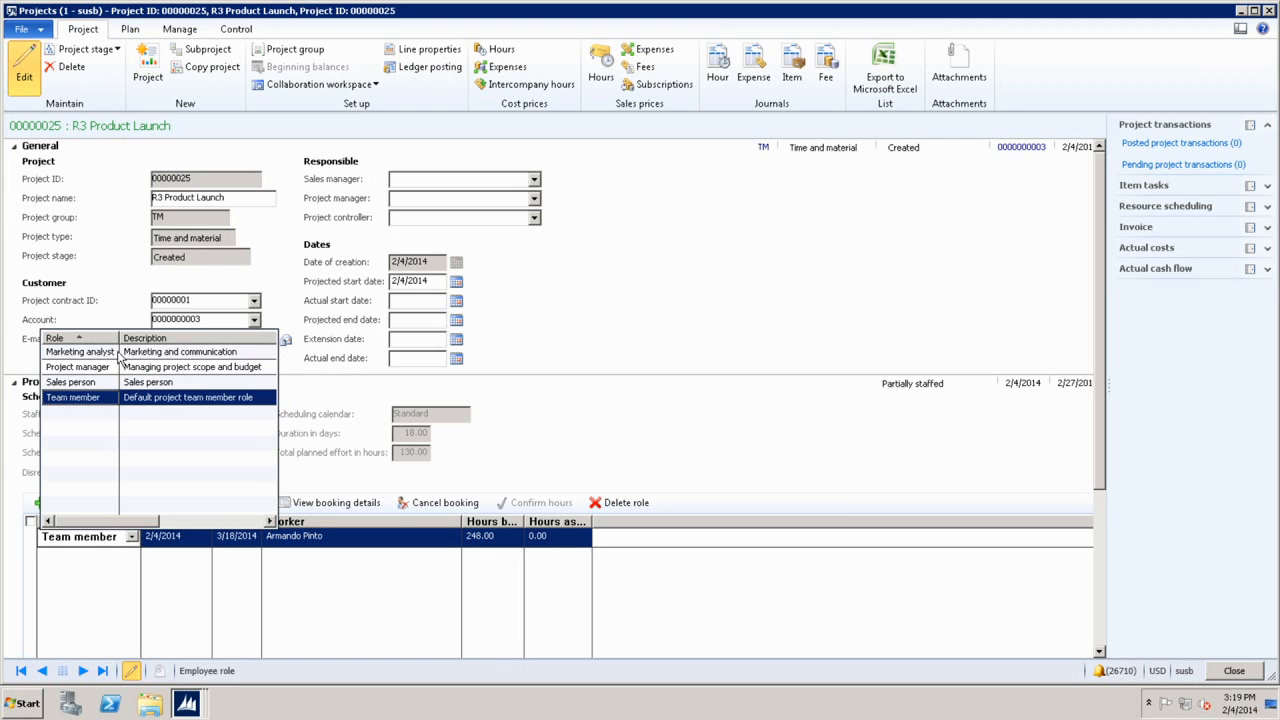
pyautogui.click(118, 354)
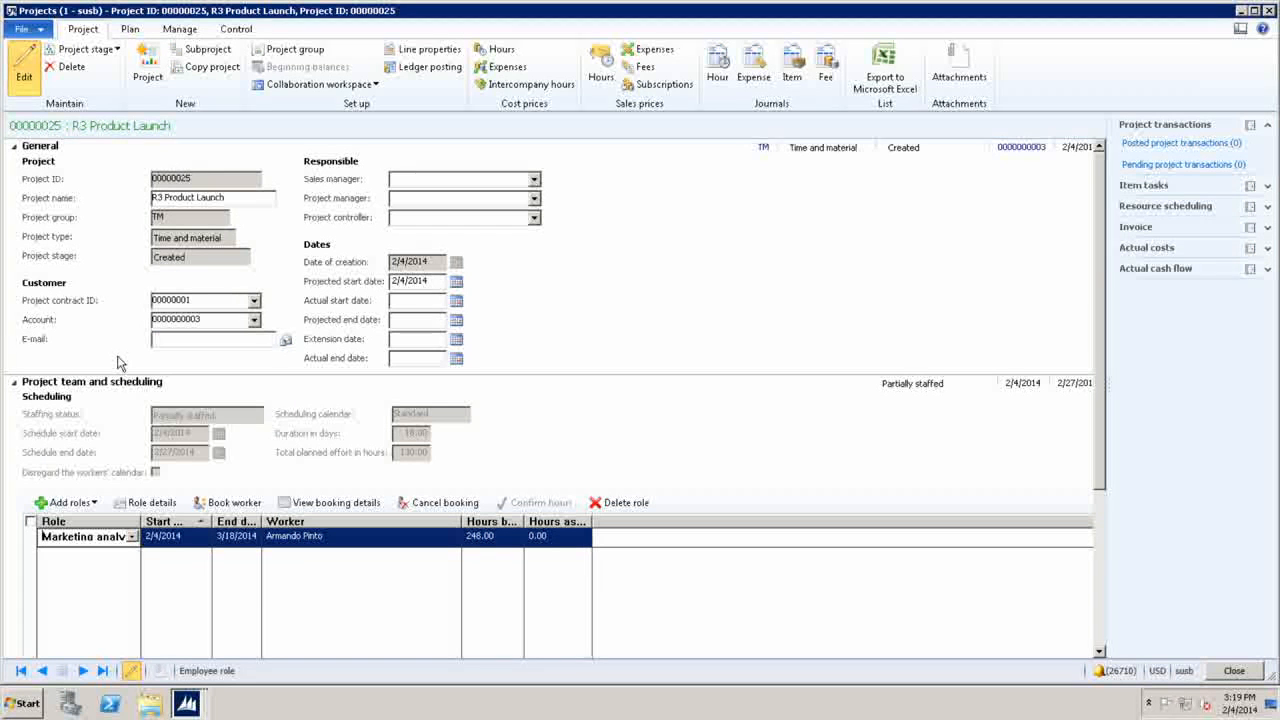
# Add a Project manager role for 1 worker to the project, with workers booked immediately.
pyautogui.click(95, 505)
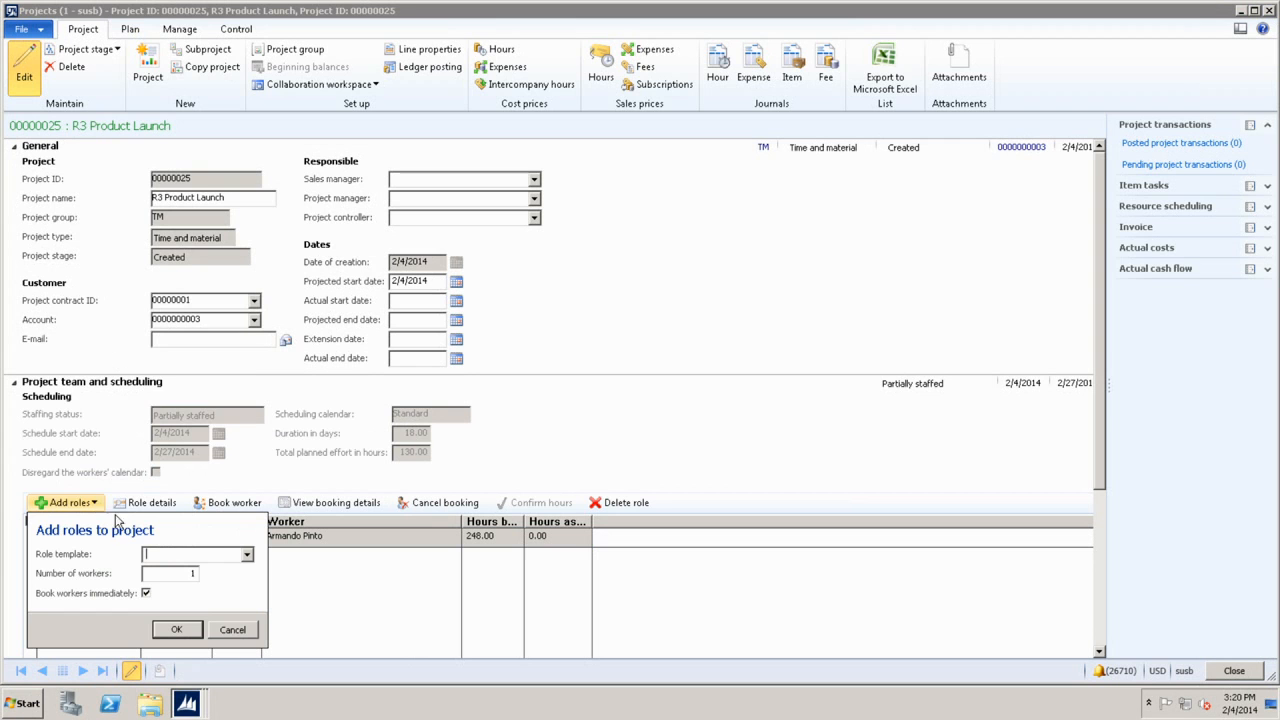
pyautogui.click(247, 554)
pyautogui.click(194, 388)
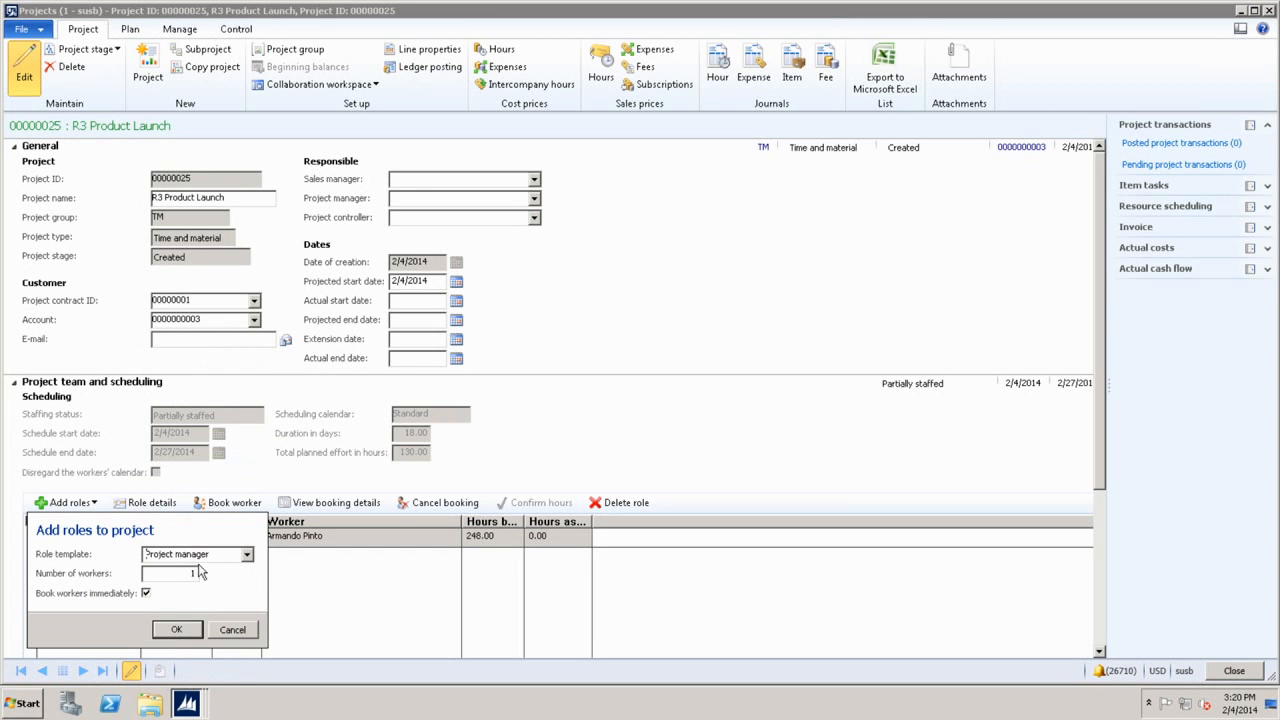
pyautogui.click(247, 555)
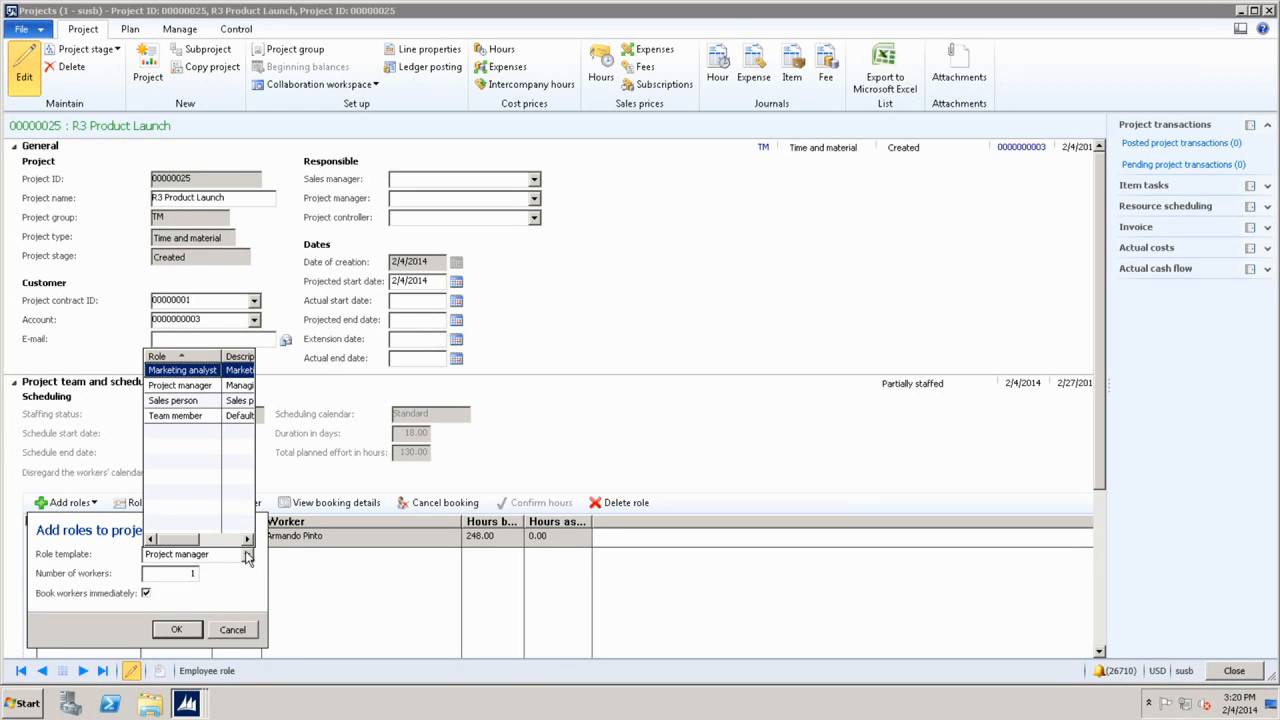
pyautogui.click(180, 629)
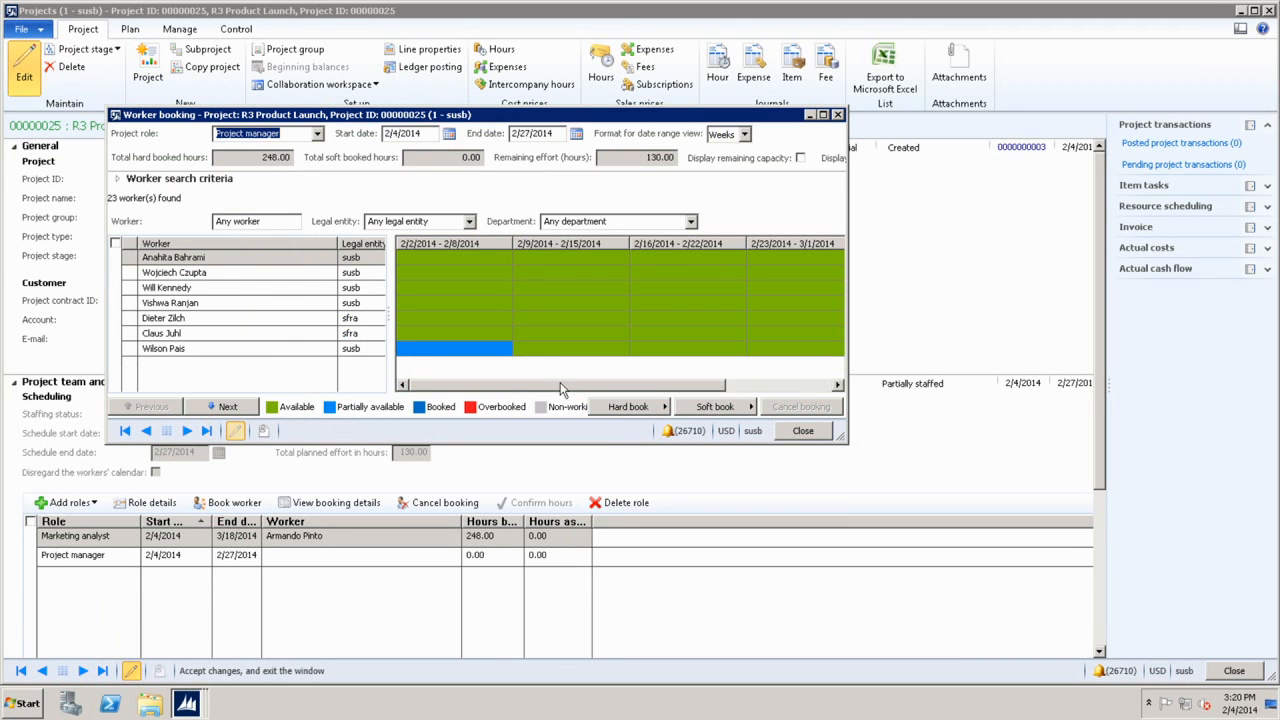
# Search the workers by first name and hard book the full capacity of the fully available match as Project manager, closing Worker booking.
pyautogui.click(823, 116)
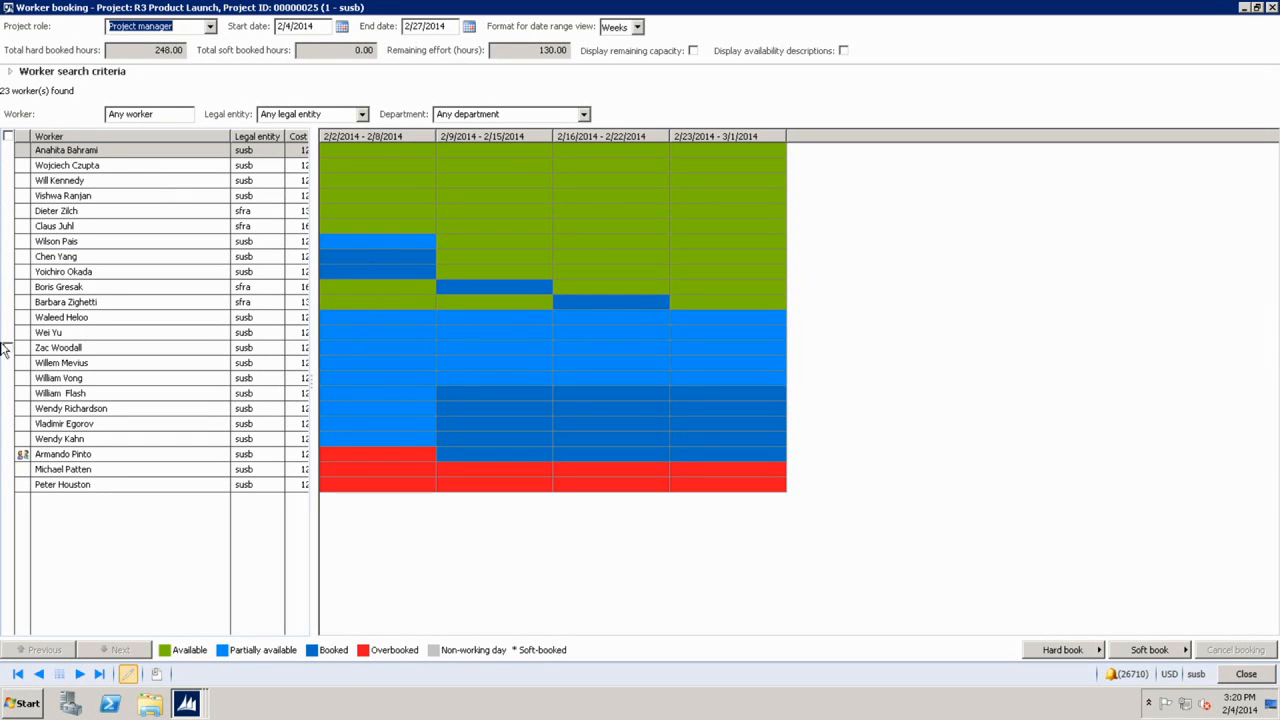
pyautogui.click(151, 115)
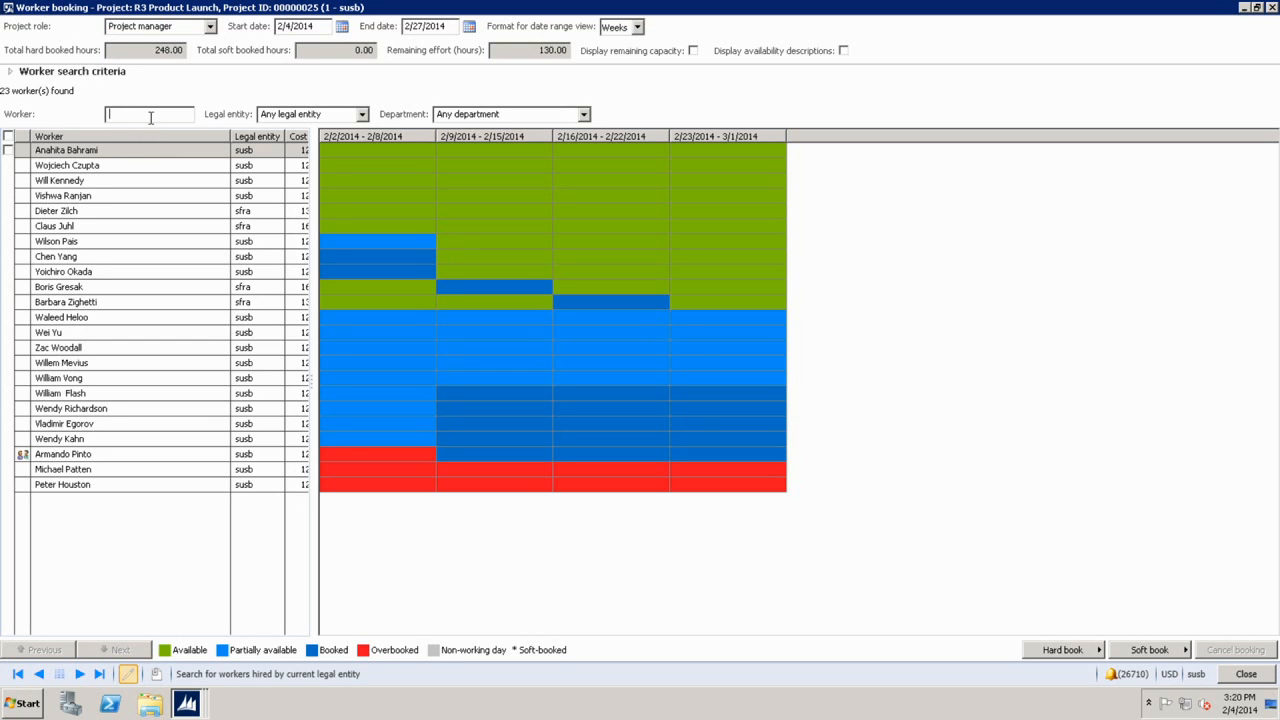
pyautogui.write('will')
pyautogui.press('Tab')
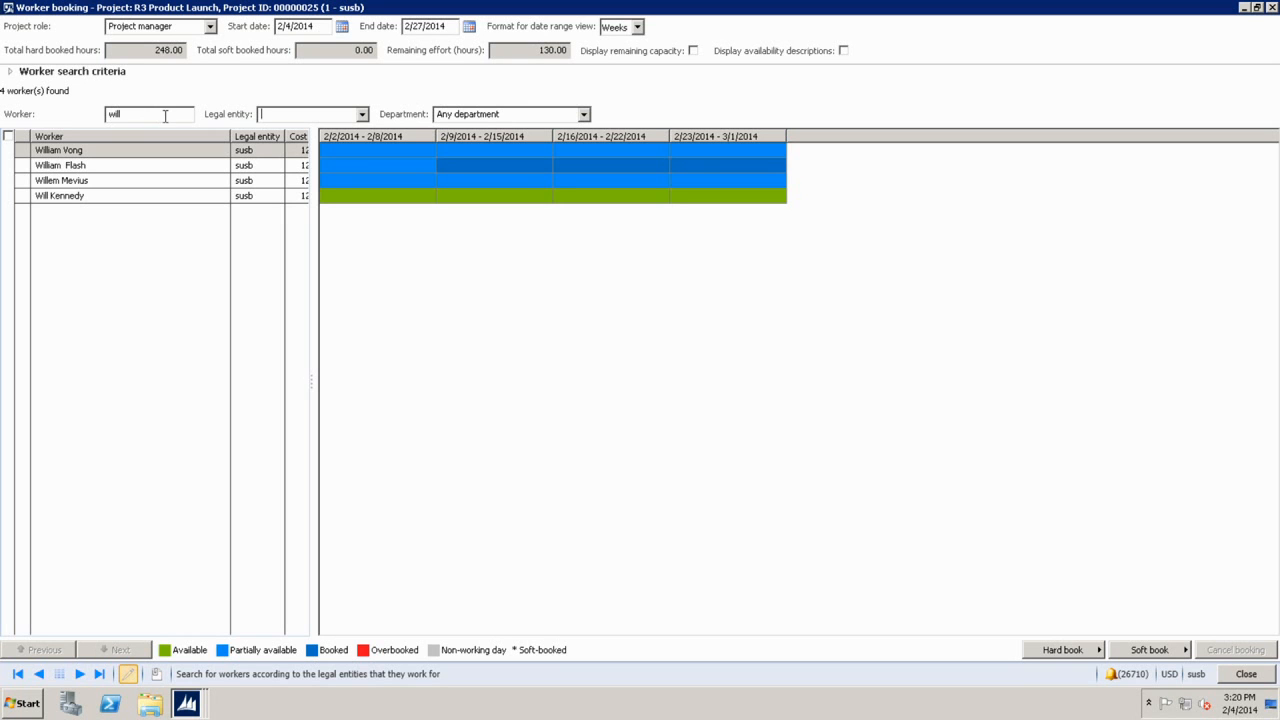
pyautogui.click(10, 198)
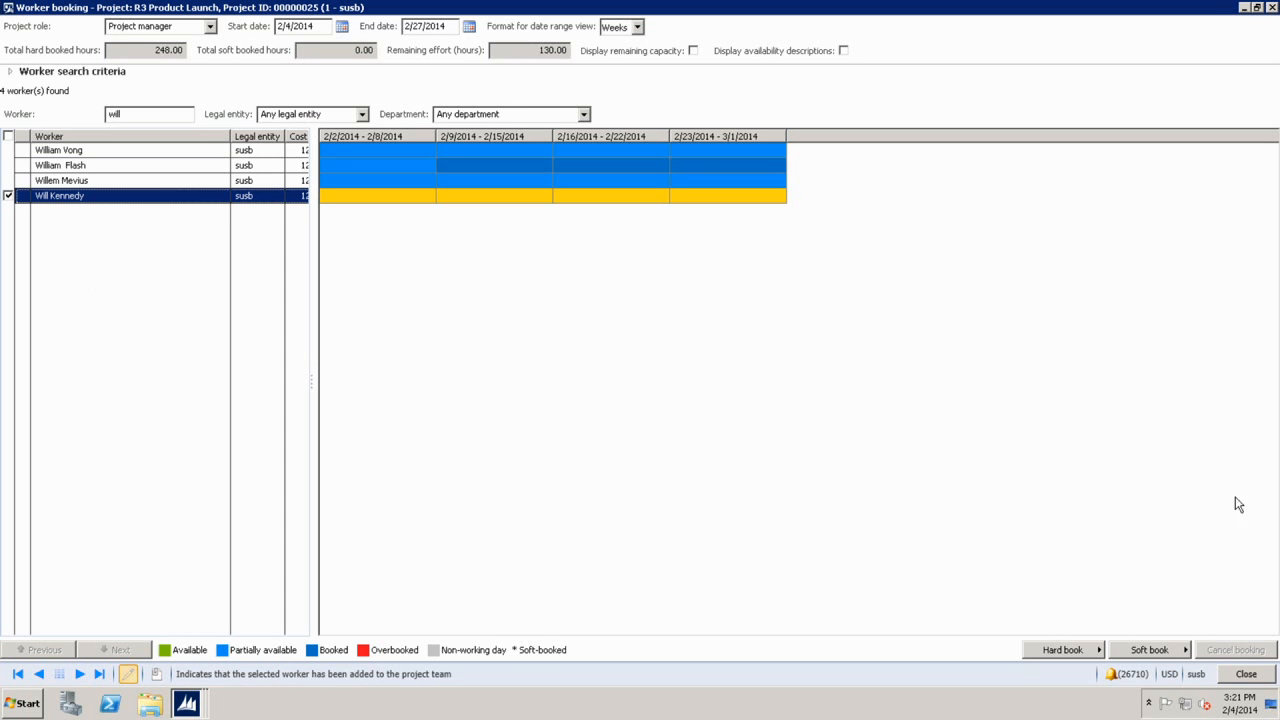
pyautogui.click(1082, 650)
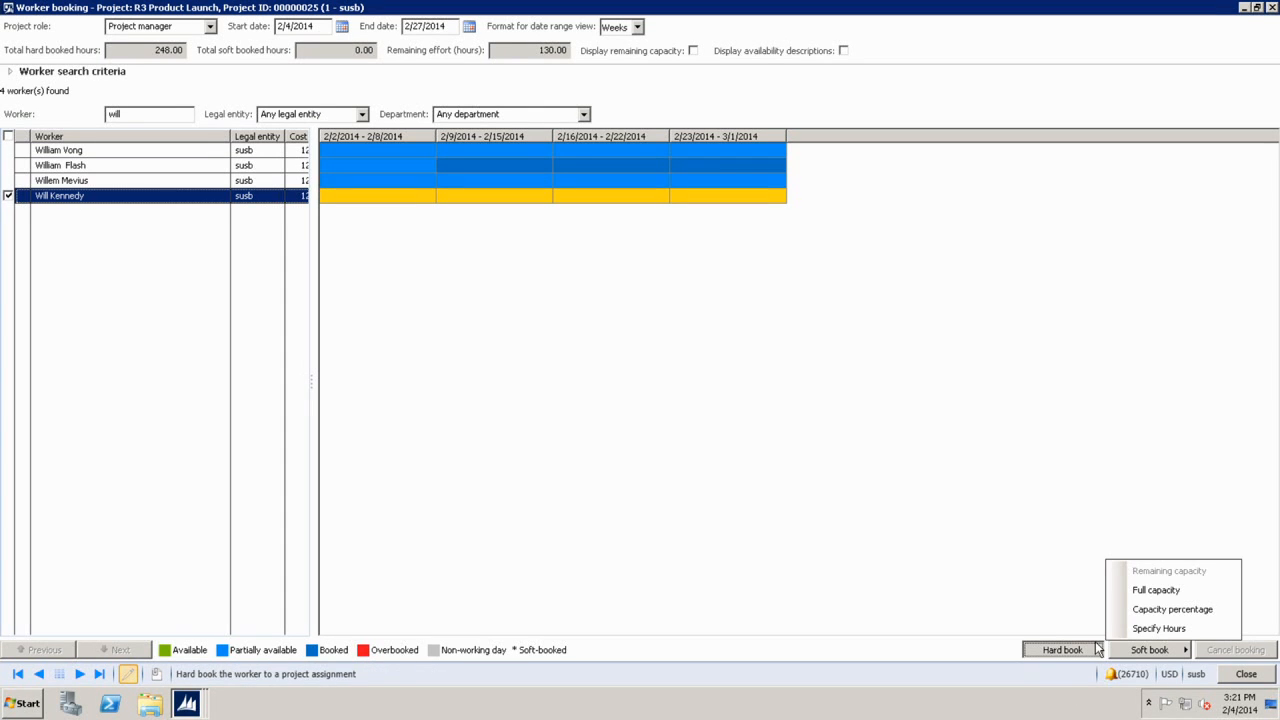
pyautogui.click(1160, 590)
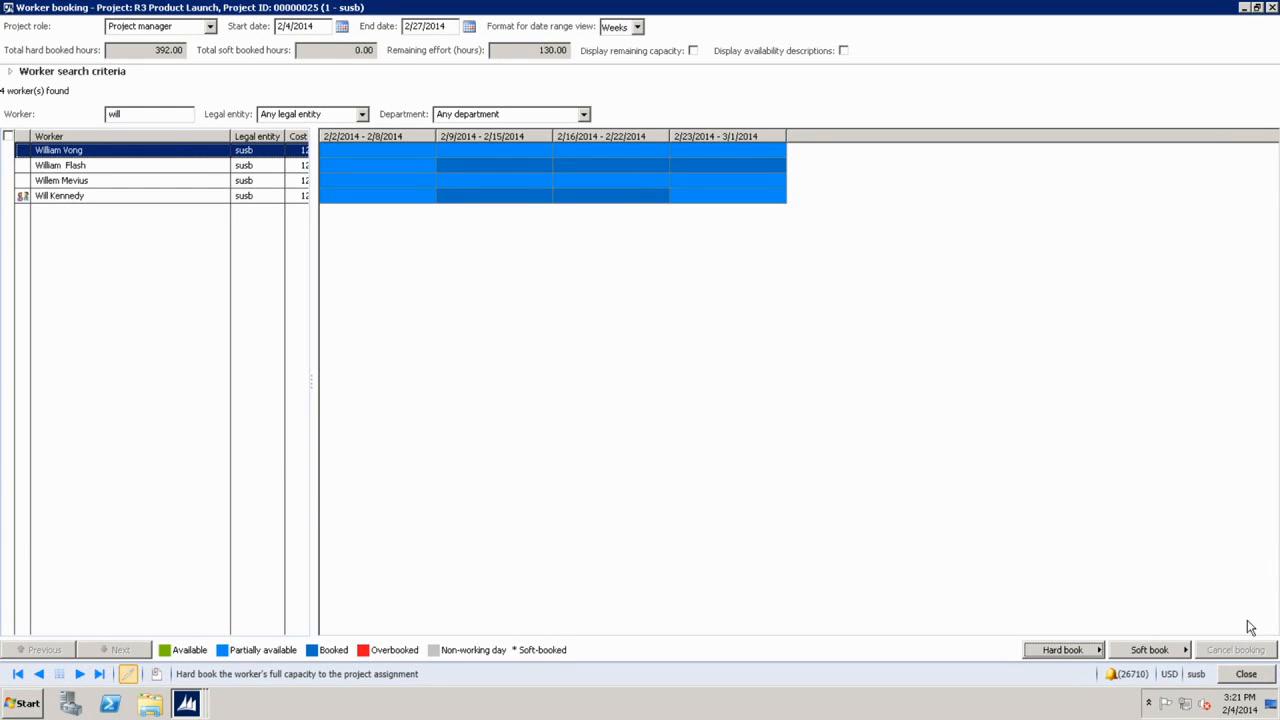
pyautogui.click(1246, 674)
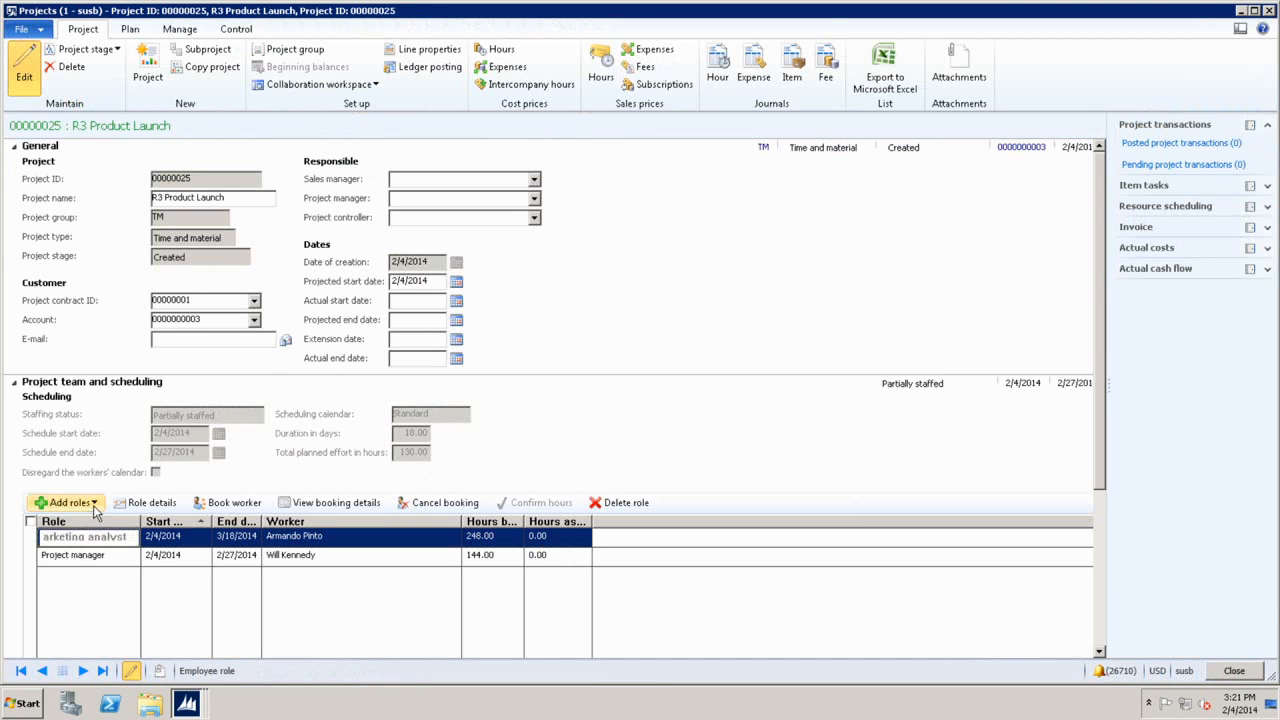
# Add the Sales person role for 2 workers to the project, with workers booked immediately.
pyautogui.click(68, 502)
pyautogui.click(247, 555)
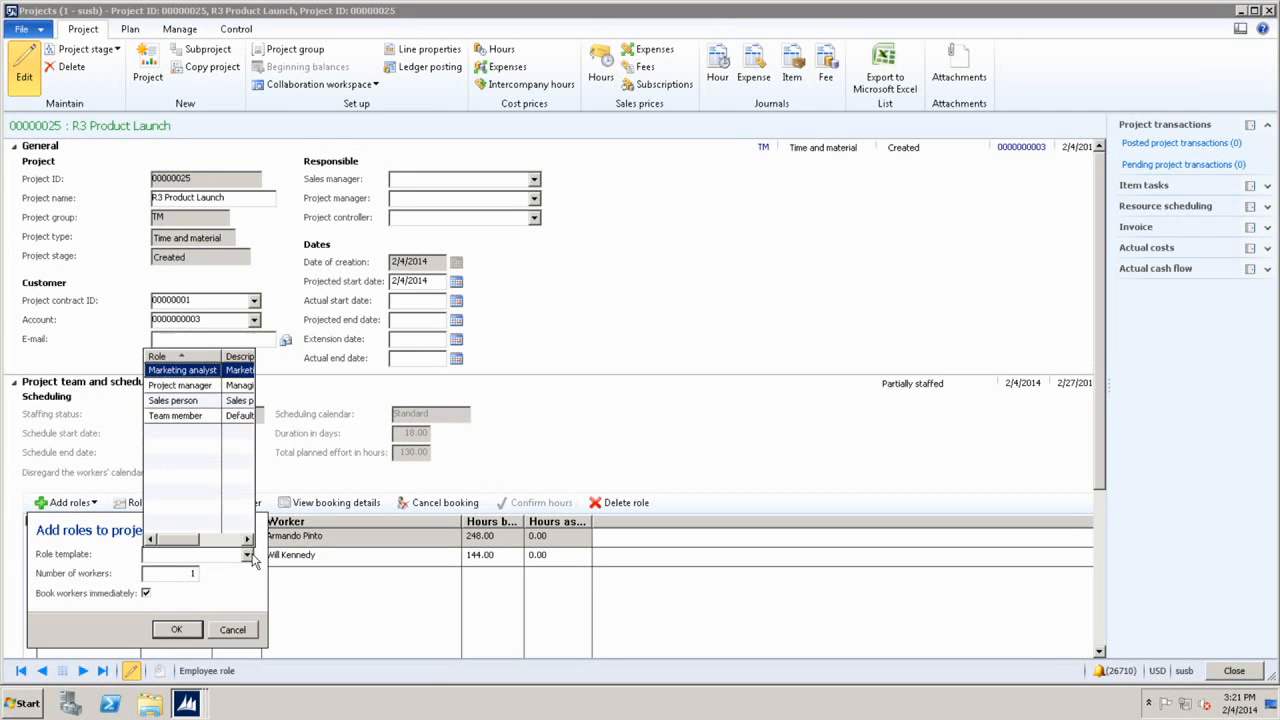
pyautogui.click(196, 402)
pyautogui.moveTo(187, 574); pyautogui.dragTo(212, 572)
pyautogui.write('2')
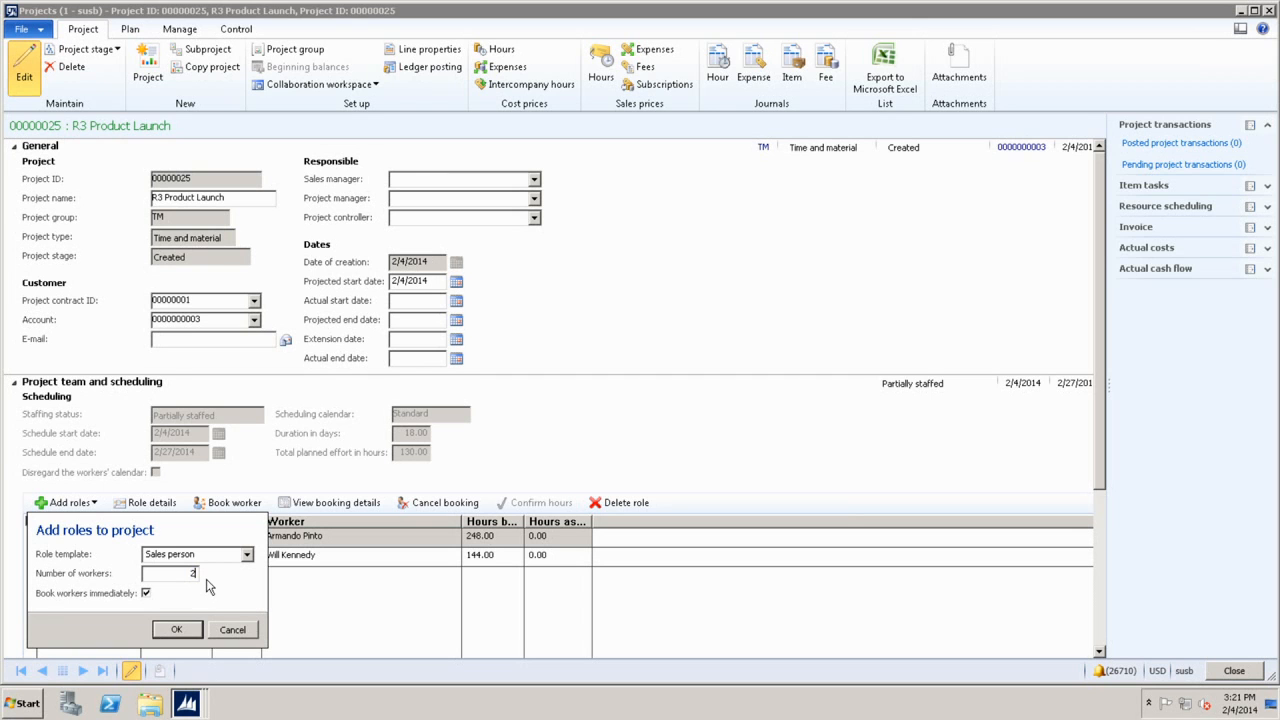
pyautogui.click(177, 631)
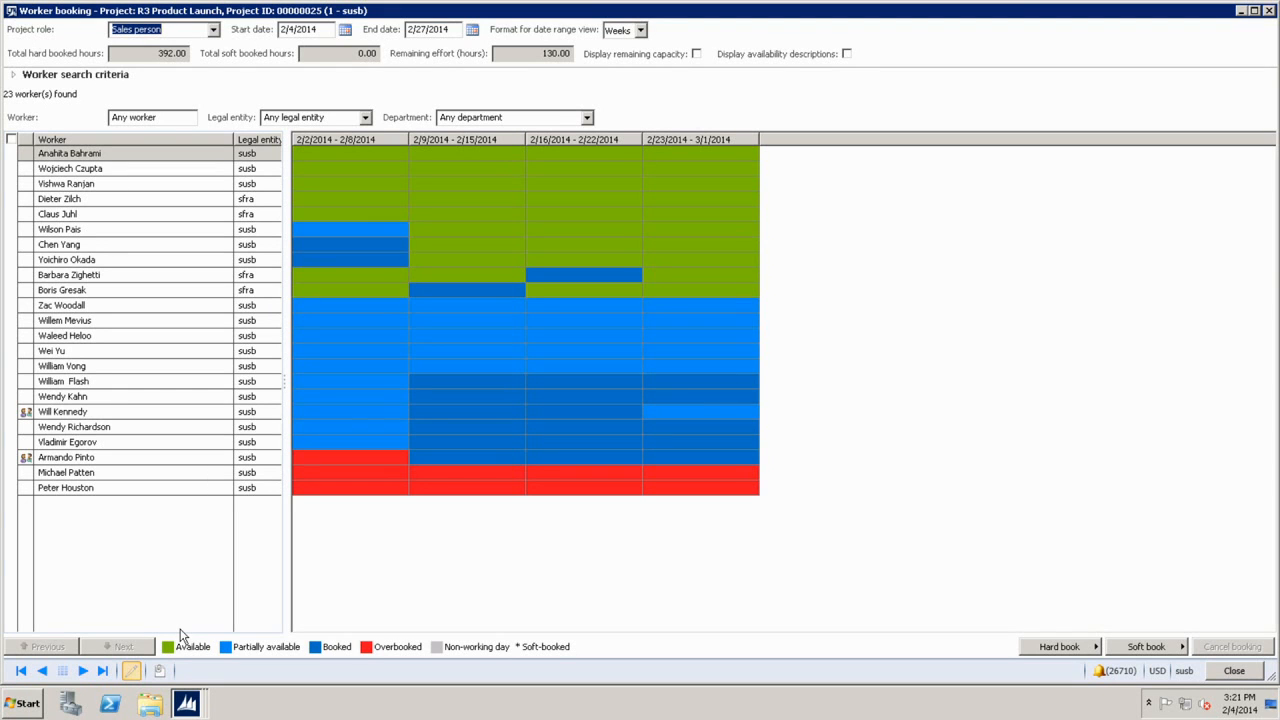
# Hard book the second and third listed workers as Sales person at a capacity percentage of 75.00, and close Worker booking.
pyautogui.click(11, 168)
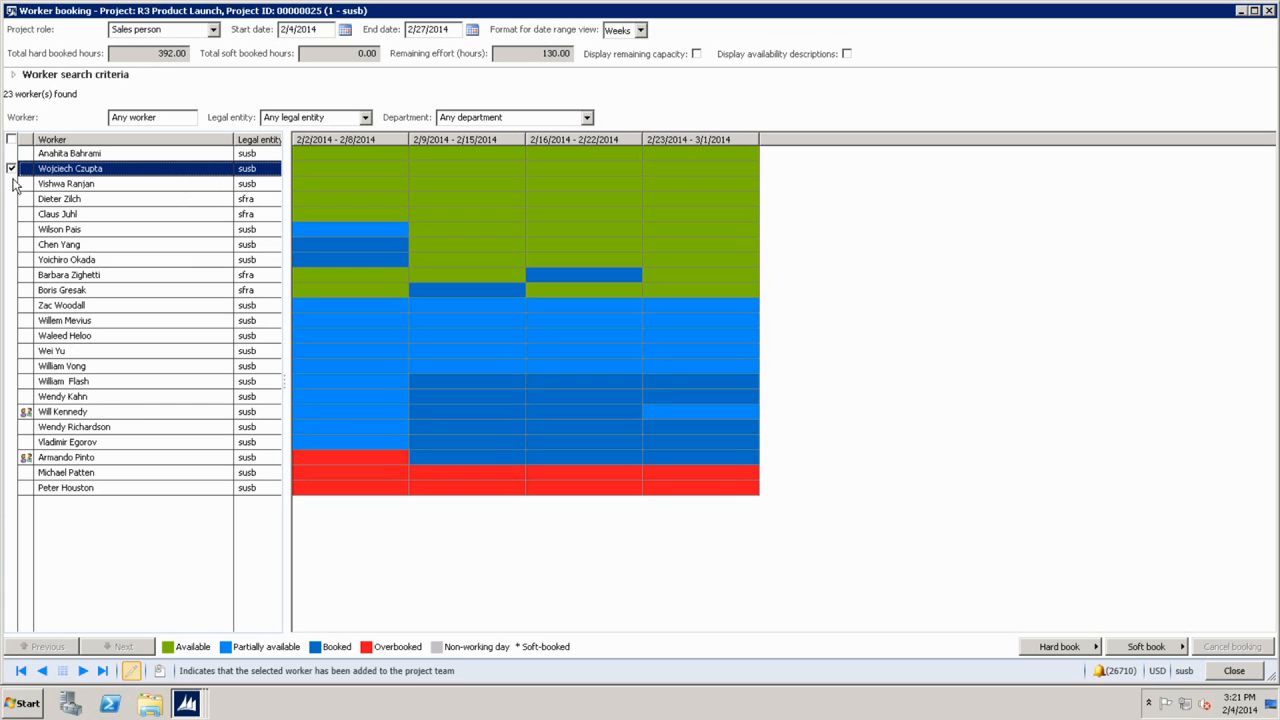
pyautogui.click(12, 184)
pyautogui.click(1100, 646)
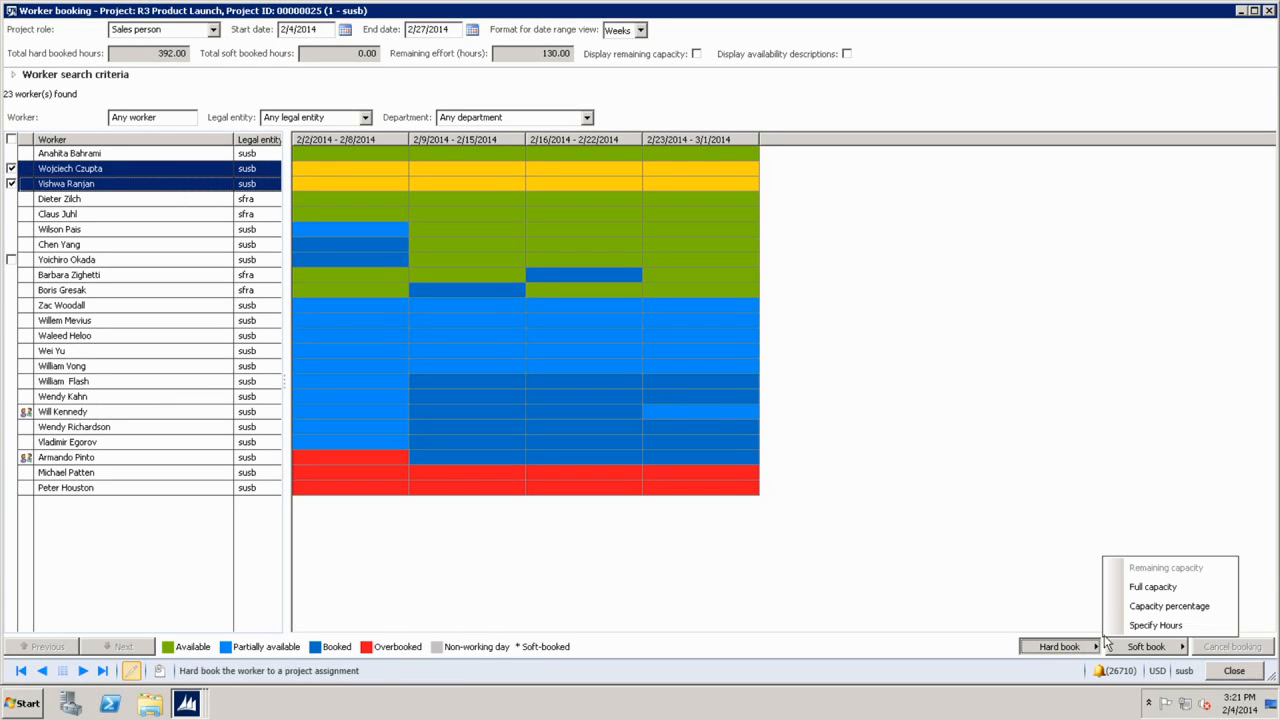
pyautogui.click(1158, 606)
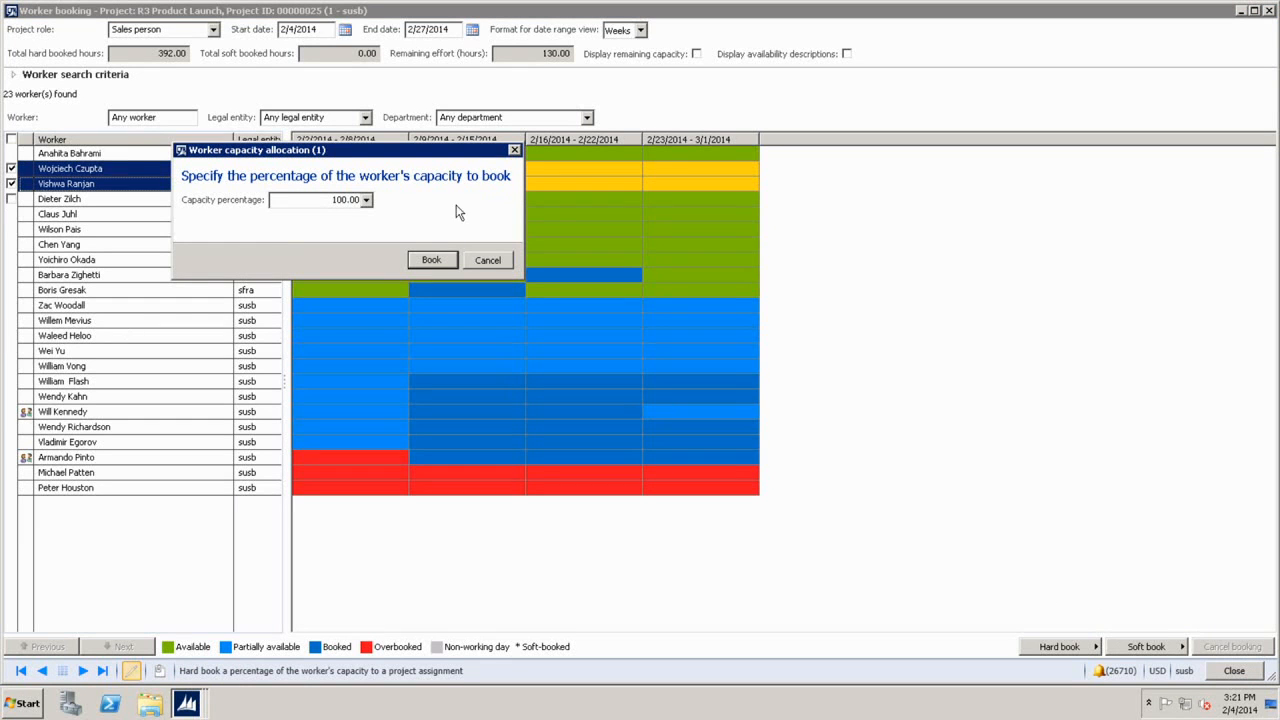
pyautogui.click(366, 200)
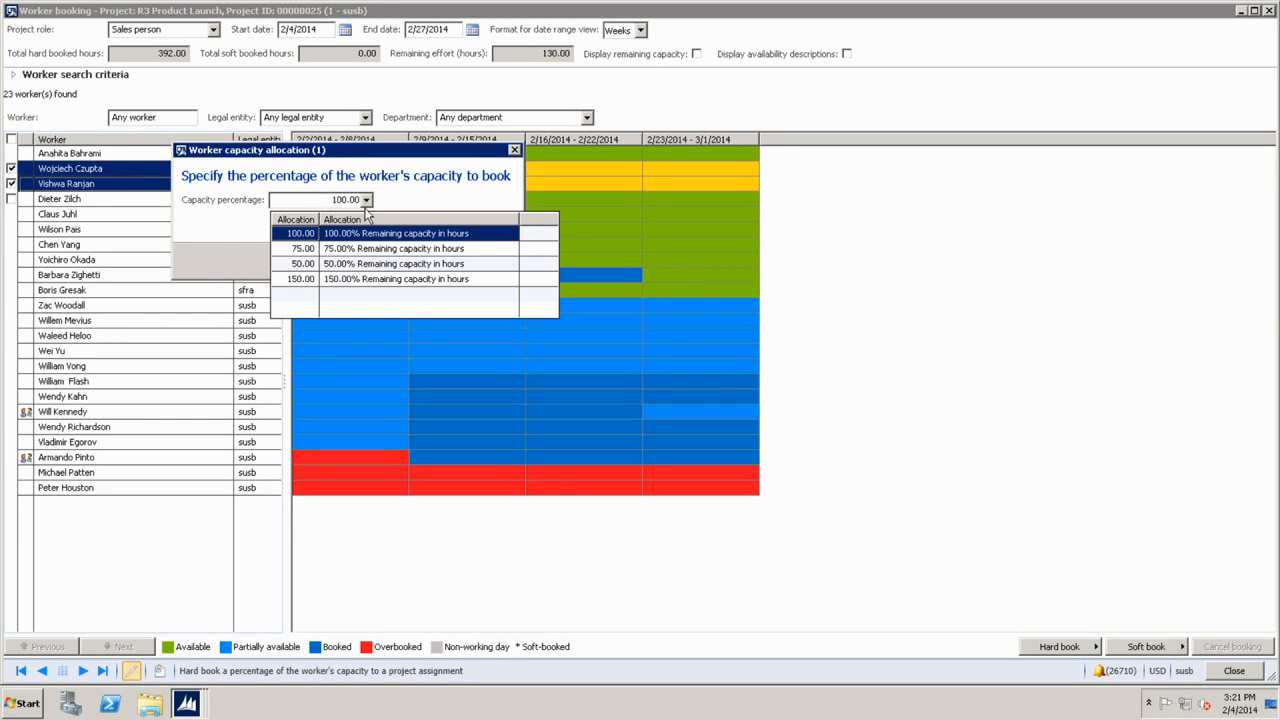
pyautogui.click(365, 250)
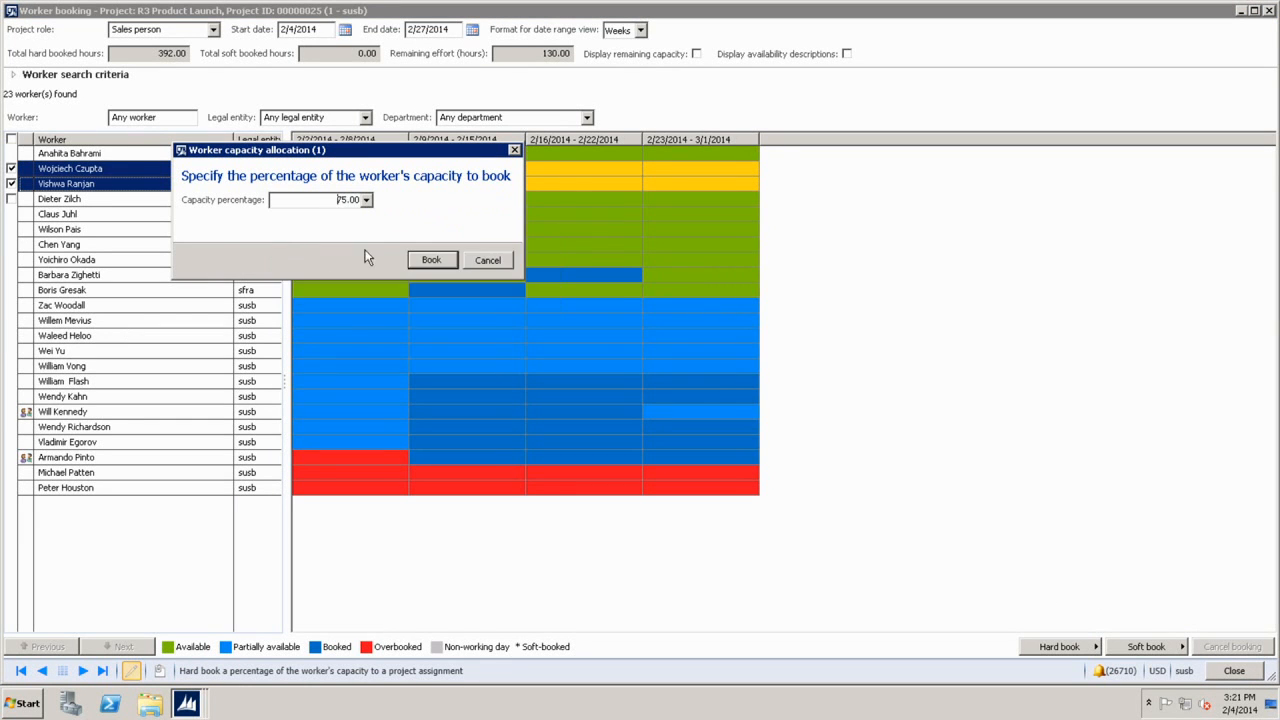
pyautogui.click(452, 265)
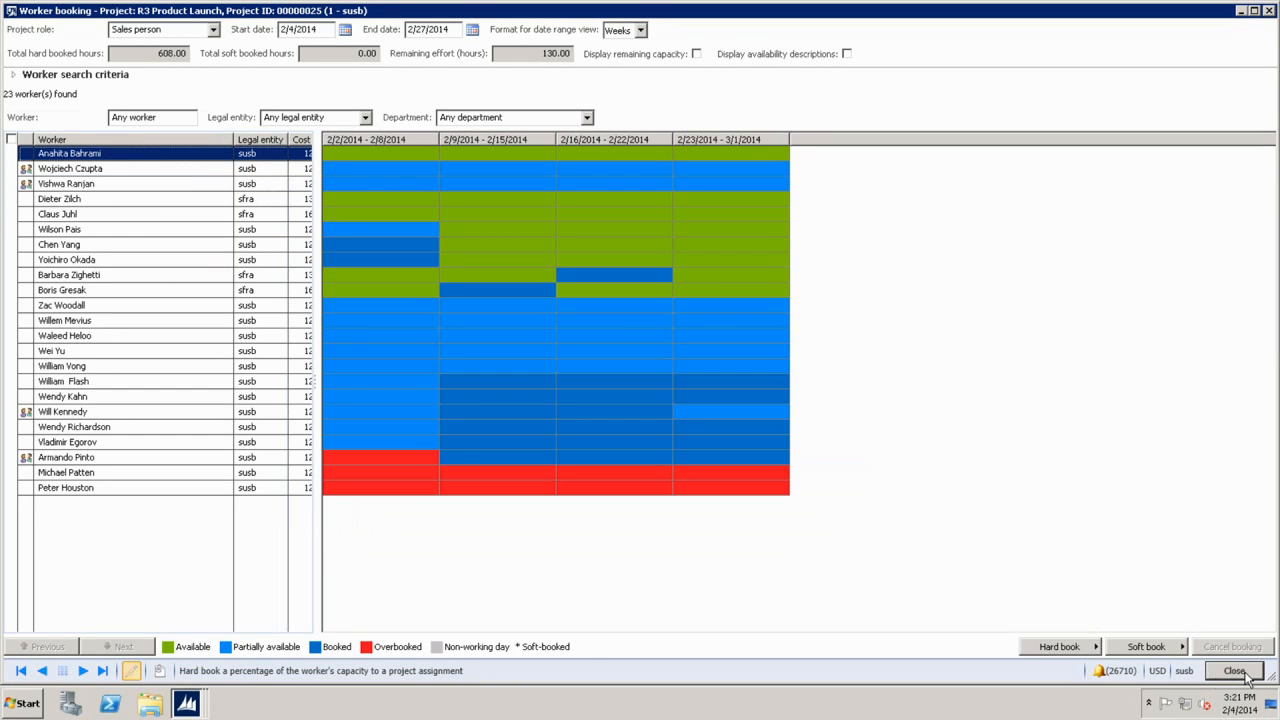
pyautogui.click(1235, 671)
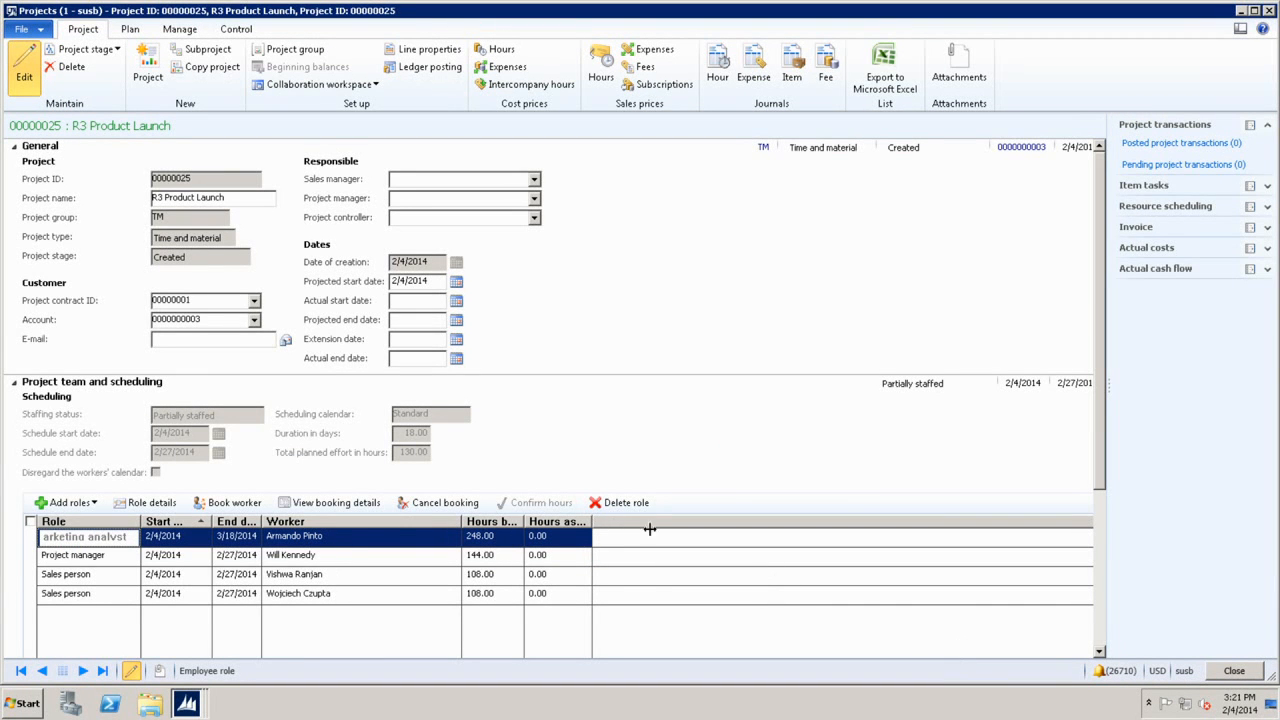
# Widen the Start date, End date, Hours booked and Hours assigned columns of the project team grid to show their full headings.
pyautogui.moveTo(650, 529); pyautogui.dragTo(685, 529)
pyautogui.moveTo(525, 525); pyautogui.dragTo(590, 531)
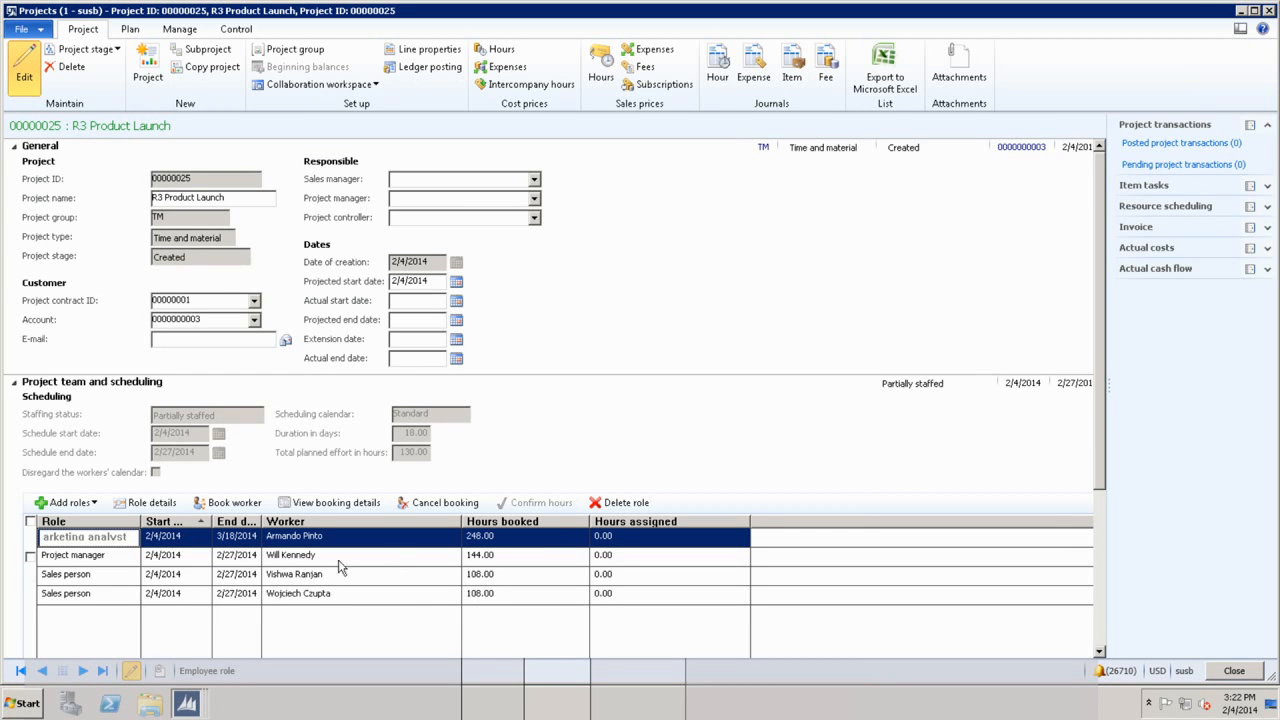
pyautogui.moveTo(259, 523); pyautogui.dragTo(337, 523)
pyautogui.moveTo(212, 523); pyautogui.dragTo(292, 523)
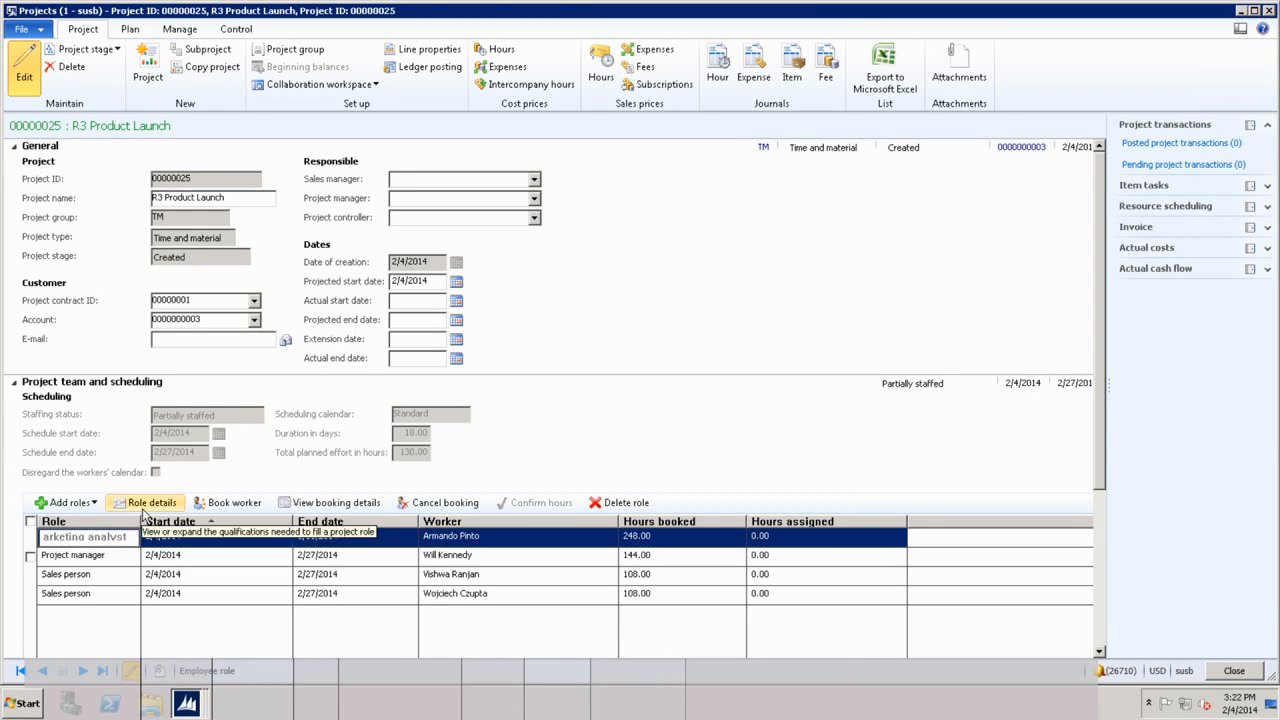
# Examine the weekly booking details of the Marketing analyst in a maximized view, and close them.
pyautogui.click(383, 505)
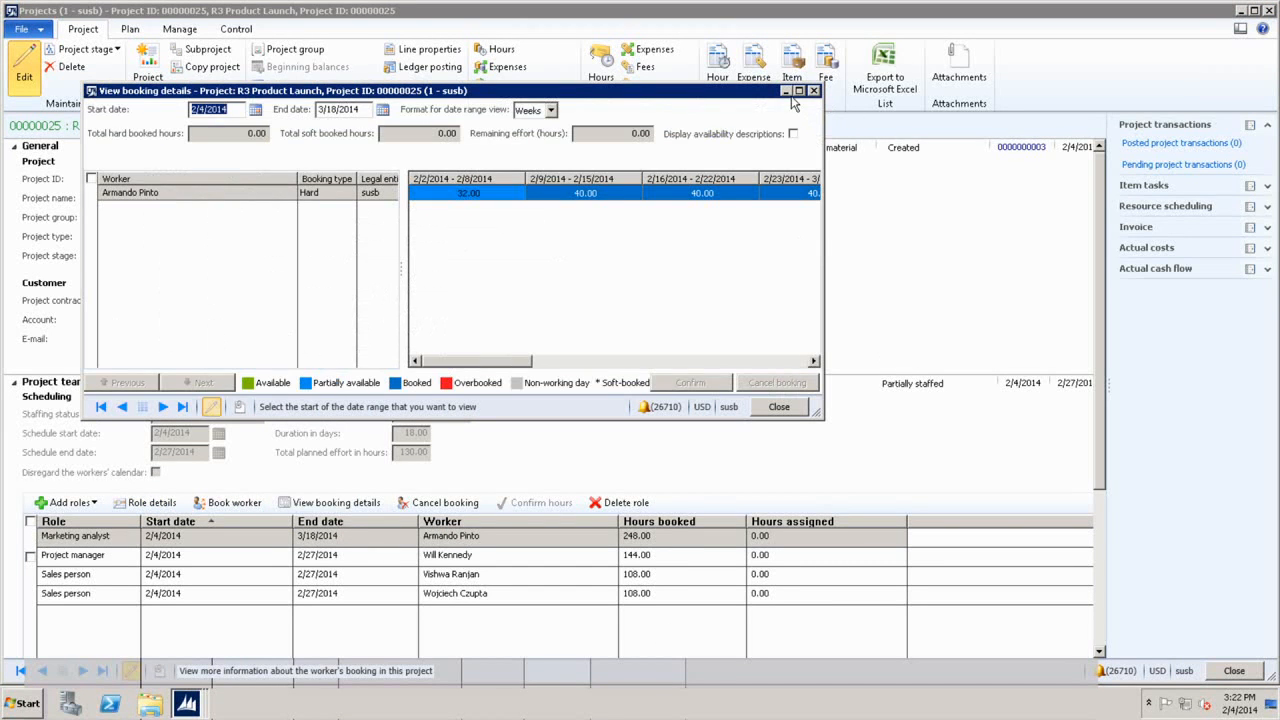
pyautogui.click(799, 91)
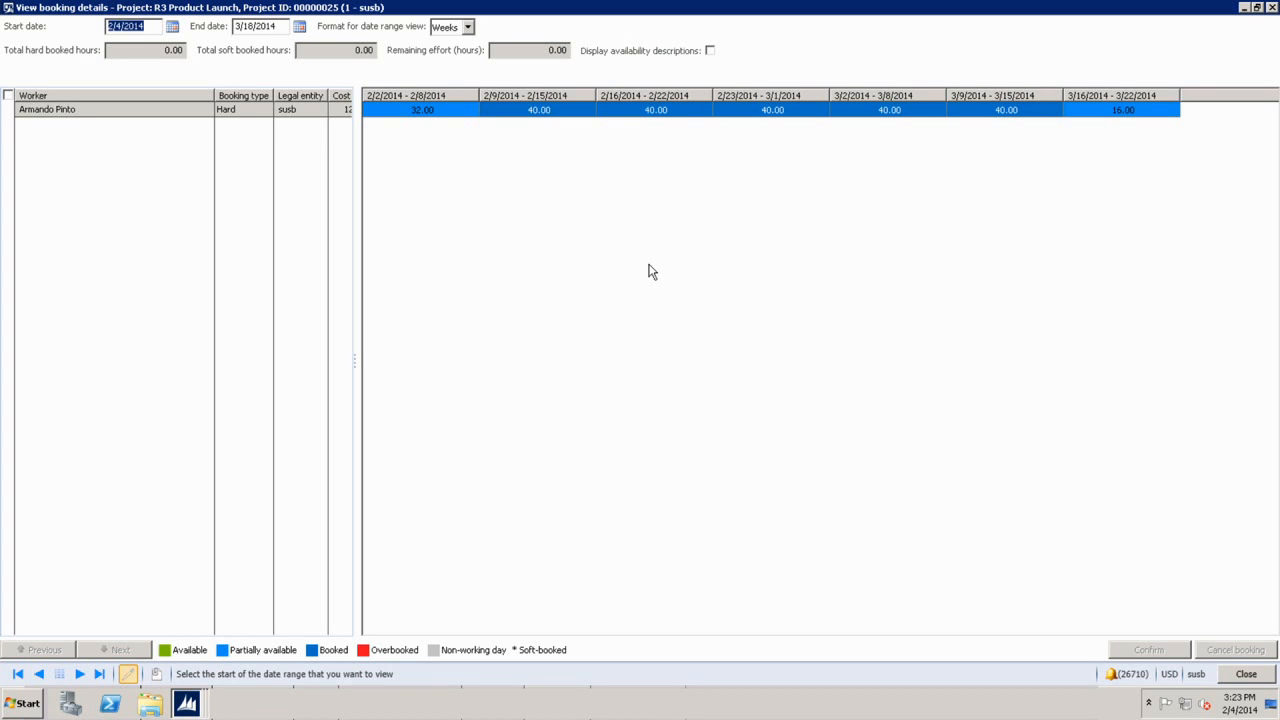
pyautogui.click(1261, 677)
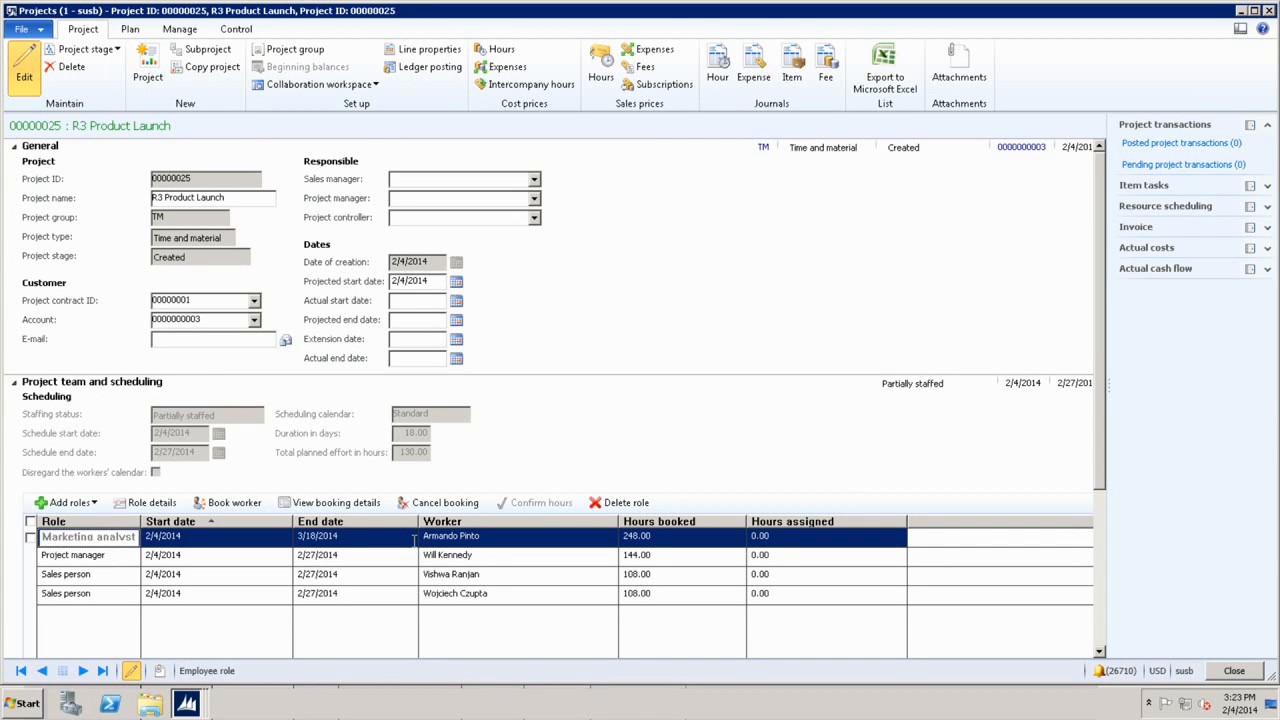
# Open the work breakdown structure of project 00000025, R3 Product Launch, and maximize its window.
pyautogui.click(129, 31)
pyautogui.click(47, 65)
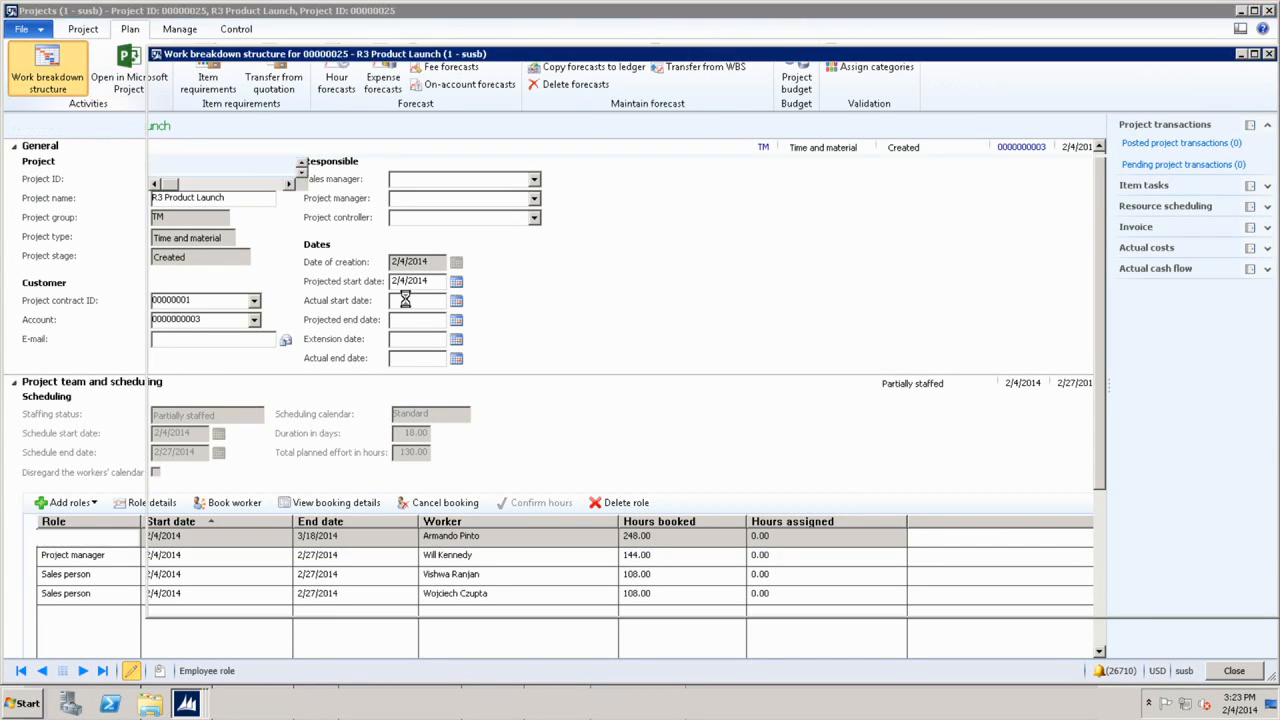
pyautogui.click(1254, 55)
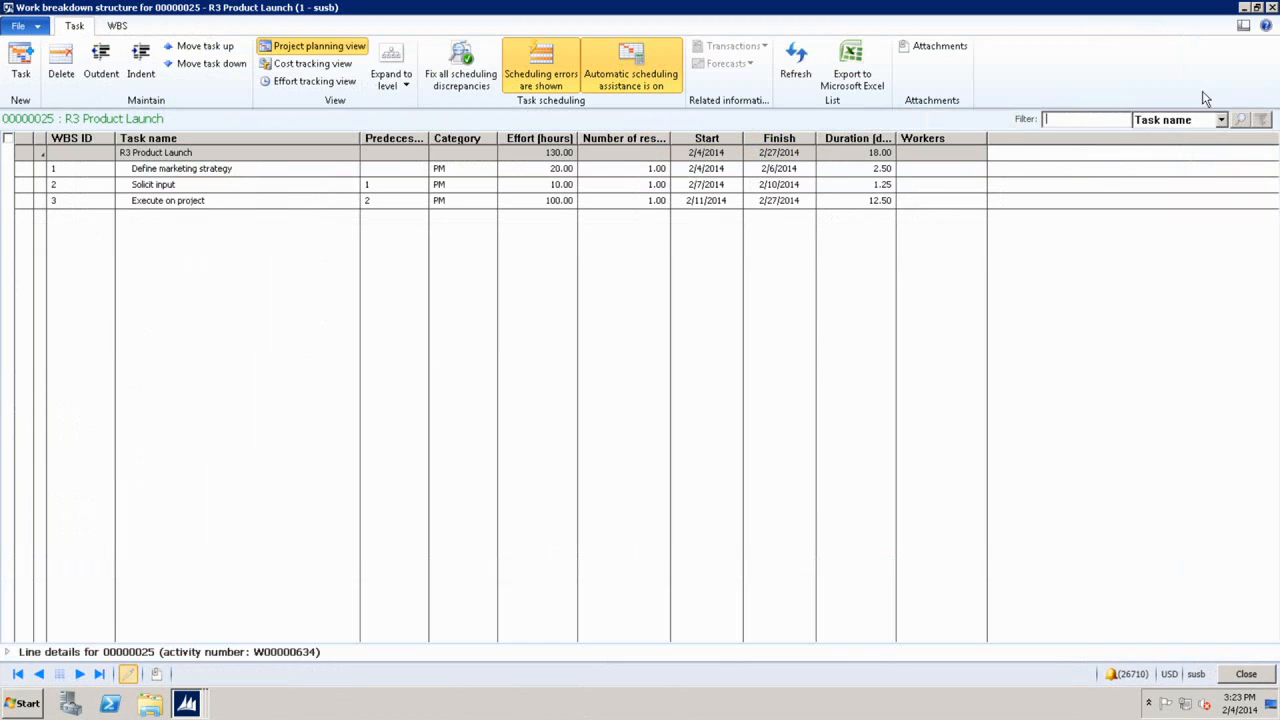
# Assign the Marketing analyst to task 1, Define marketing strategy, from the project team workers.
pyautogui.click(93, 170)
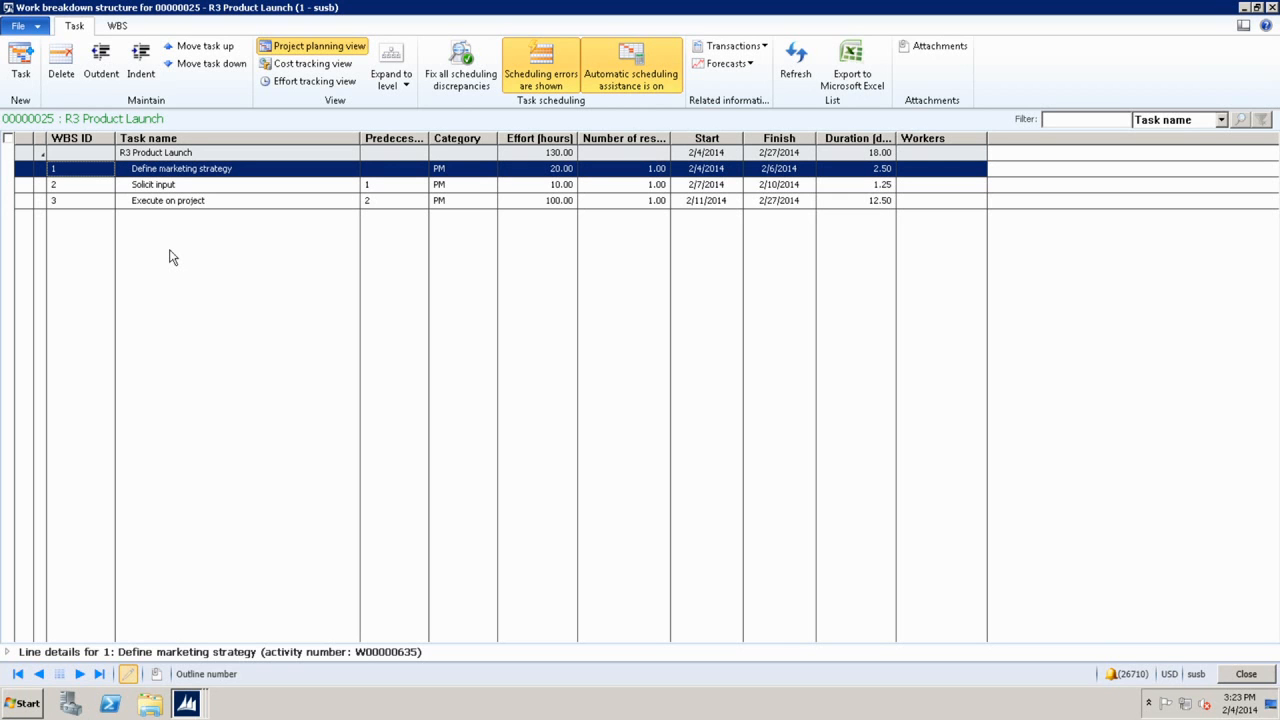
pyautogui.click(978, 174)
pyautogui.click(978, 170)
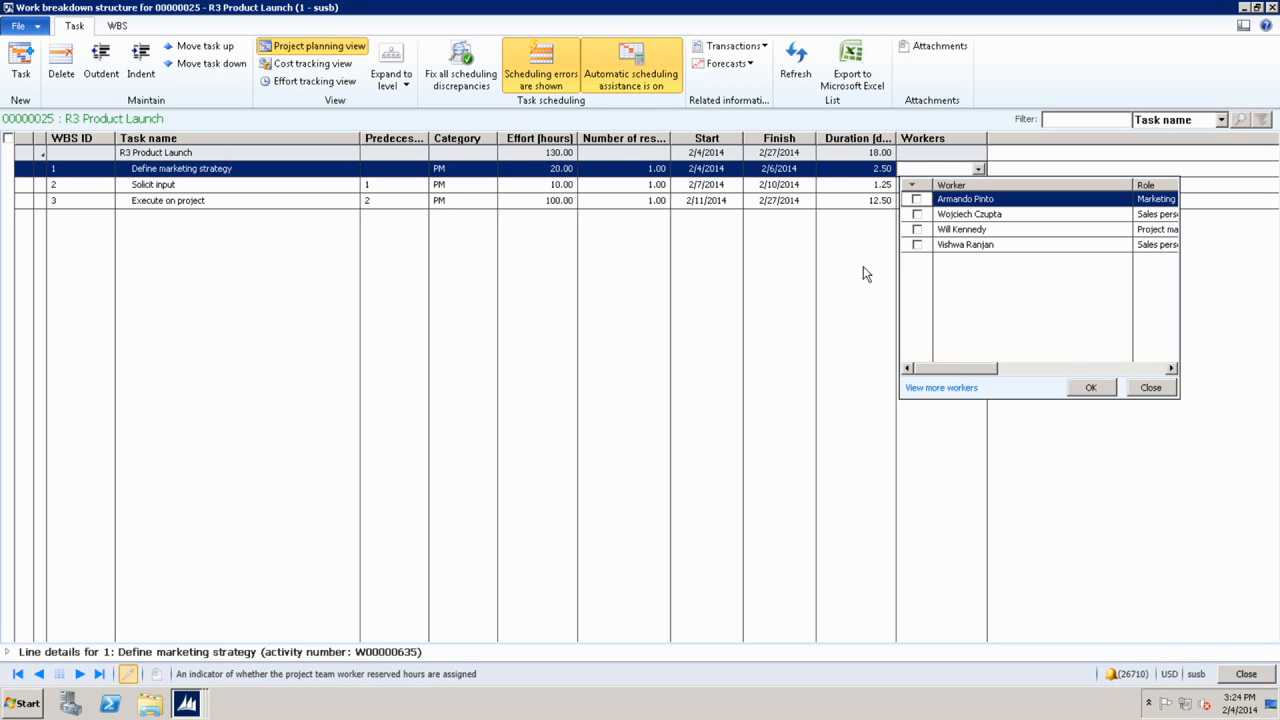
pyautogui.click(916, 201)
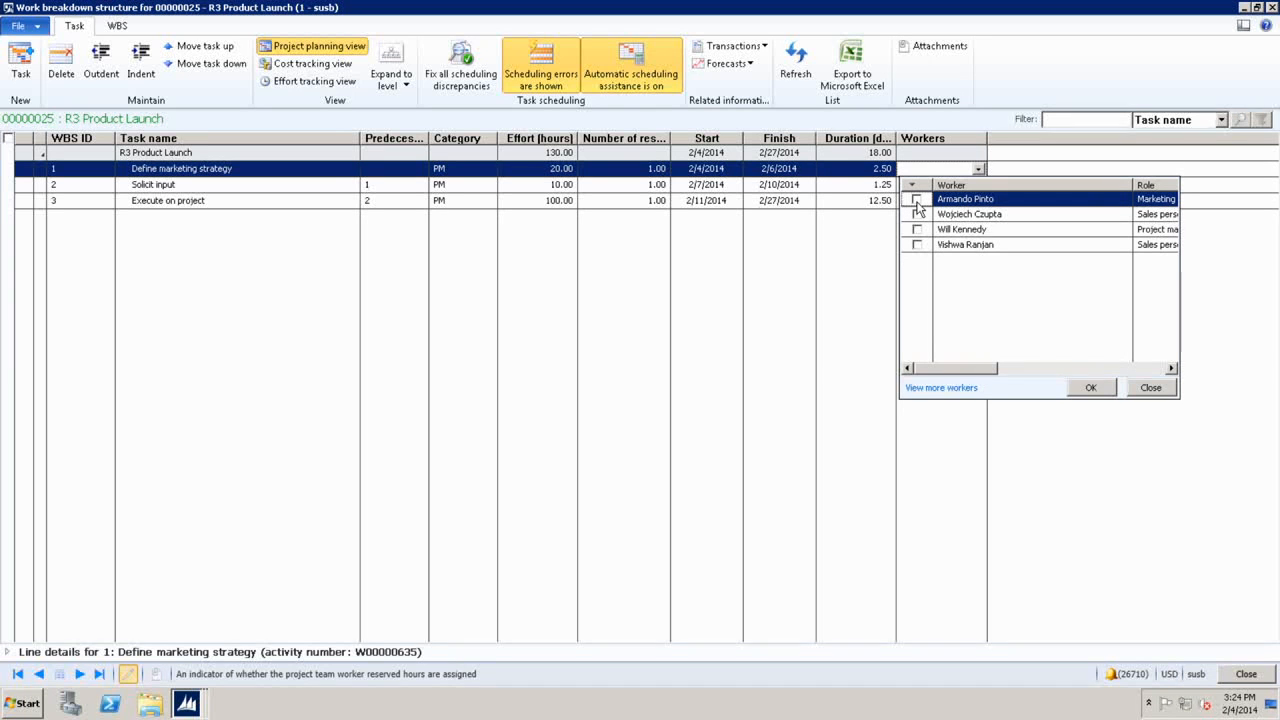
pyautogui.click(1090, 387)
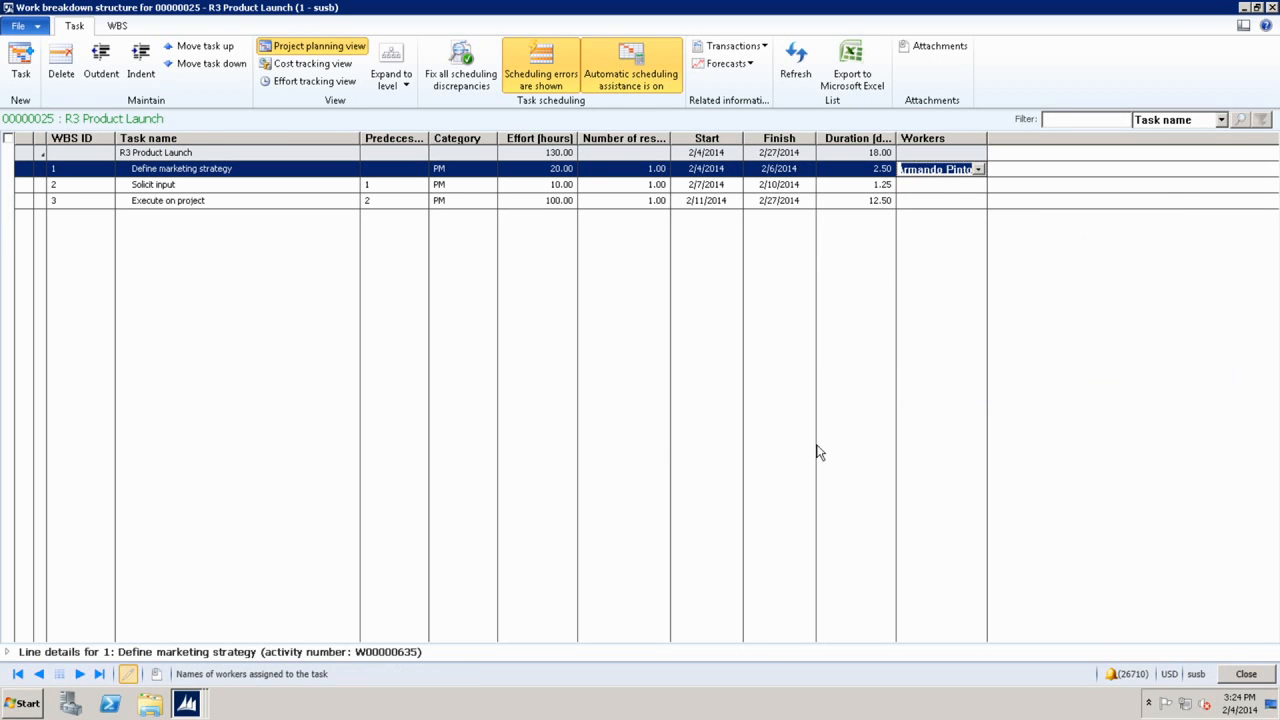
# Examine the general line details and worker assignments of Define marketing strategy, and close the work breakdown structure.
pyautogui.click(6, 652)
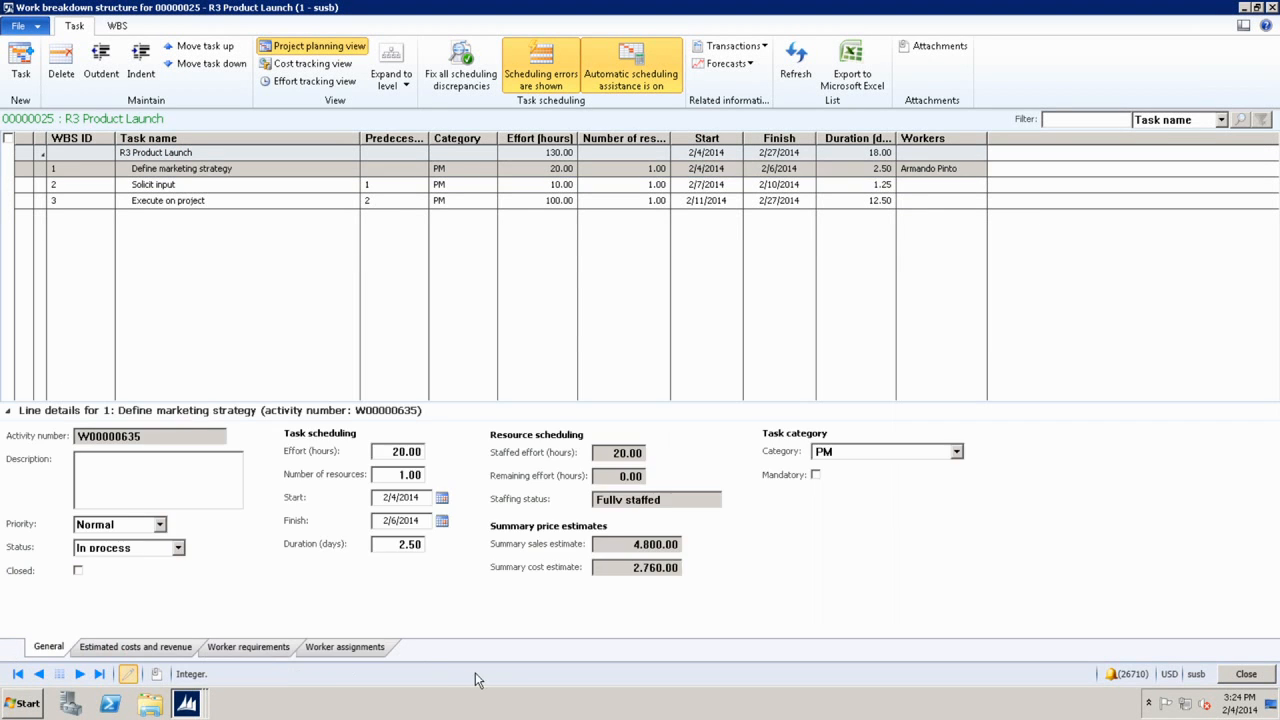
pyautogui.click(368, 644)
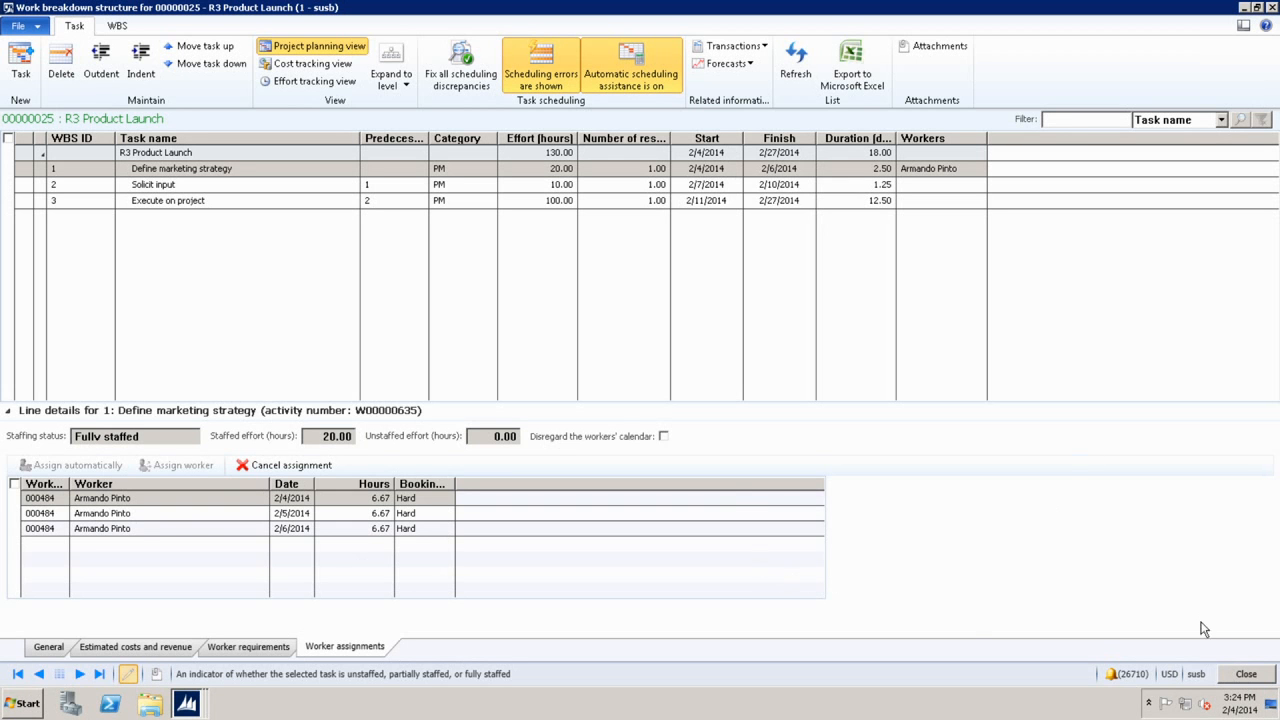
pyautogui.click(1246, 673)
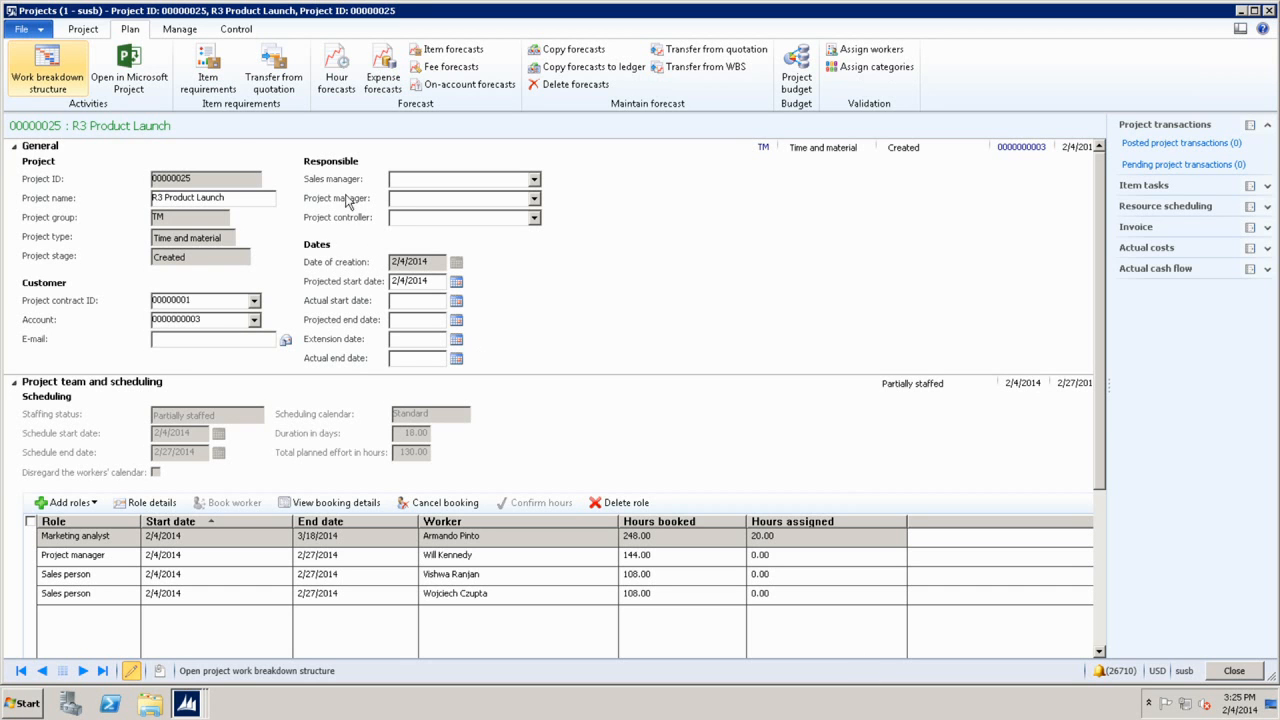
# Reopen the work breakdown structure and automatically assign a worker to task 2, Solicit input, with the notice set to Do not tell me again.
pyautogui.click(71, 83)
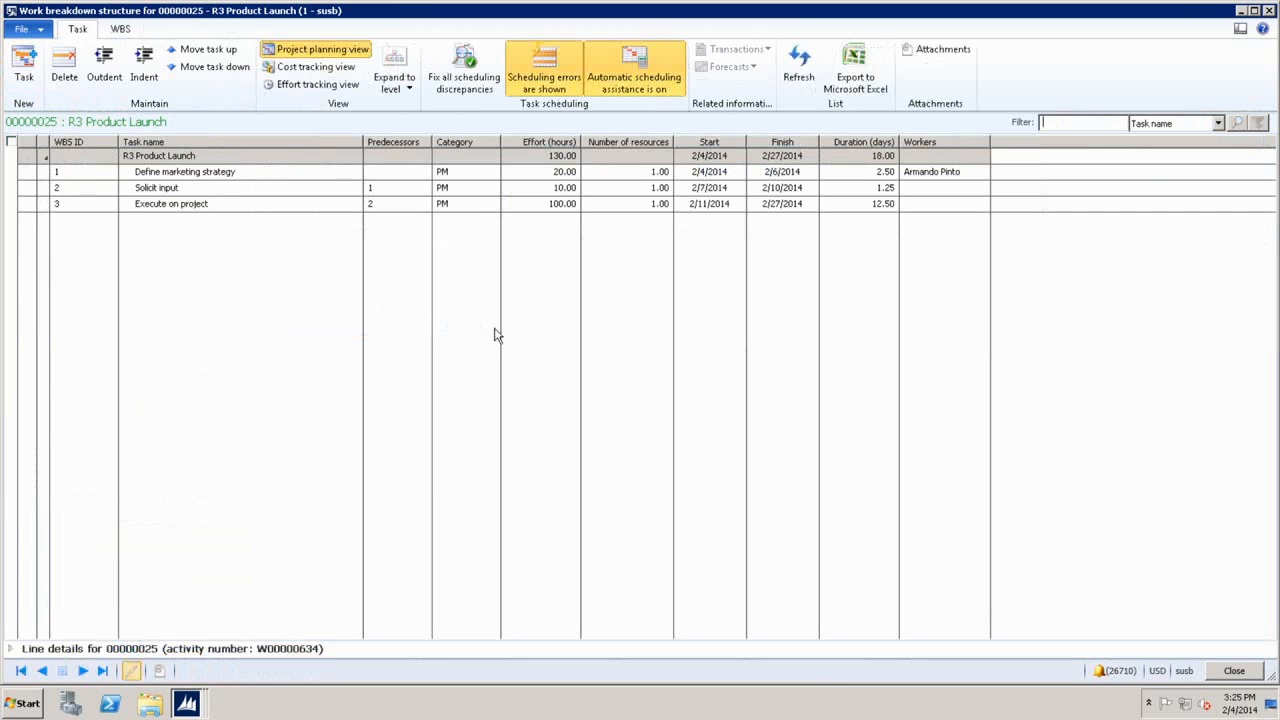
pyautogui.click(167, 193)
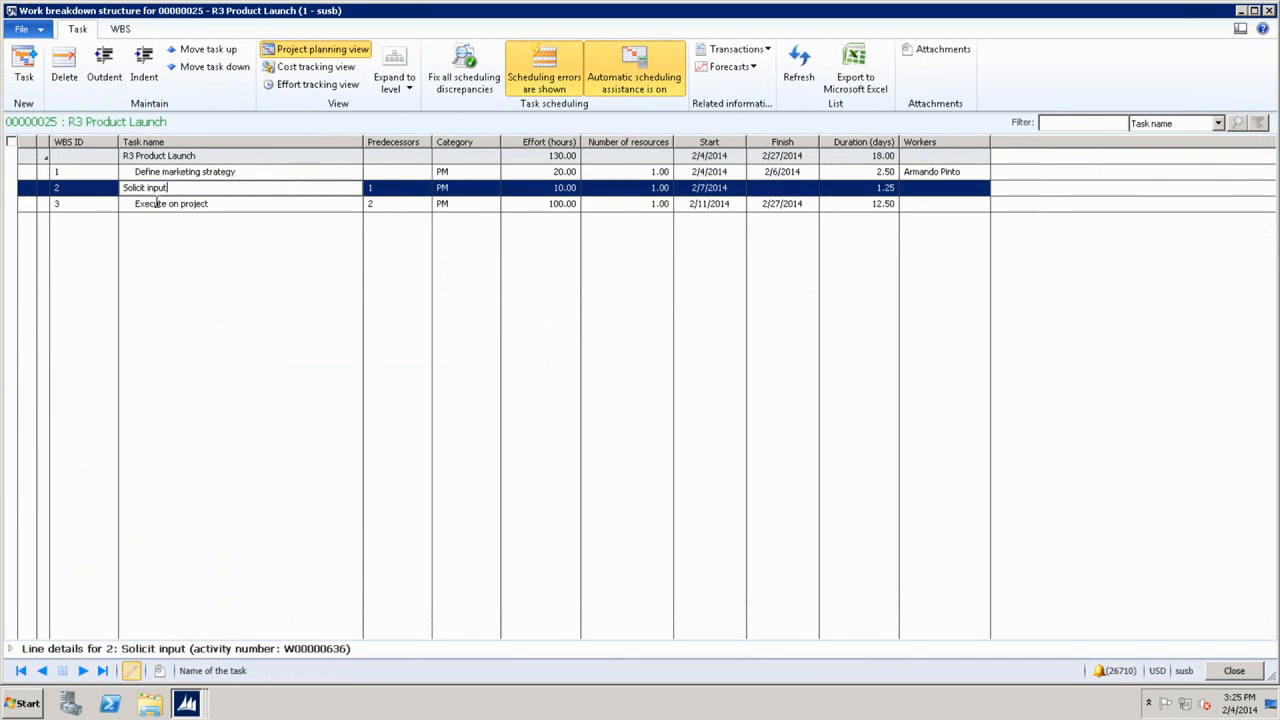
pyautogui.click(14, 649)
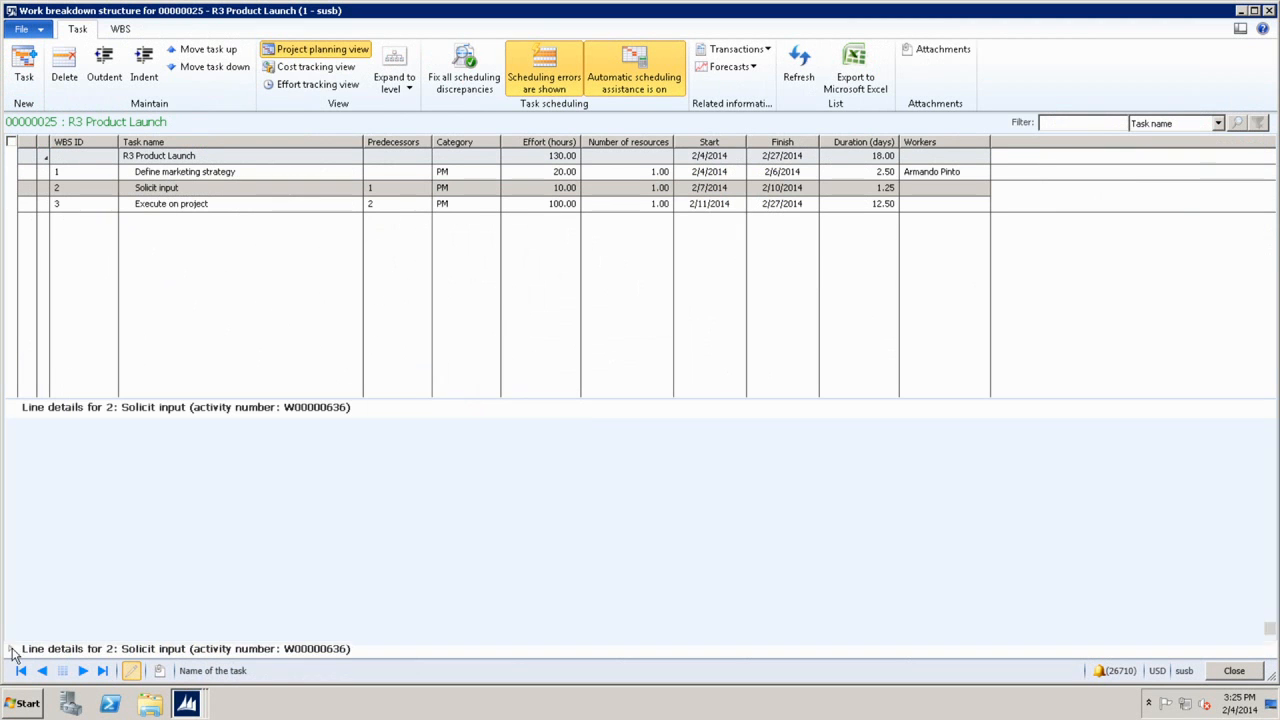
pyautogui.click(377, 648)
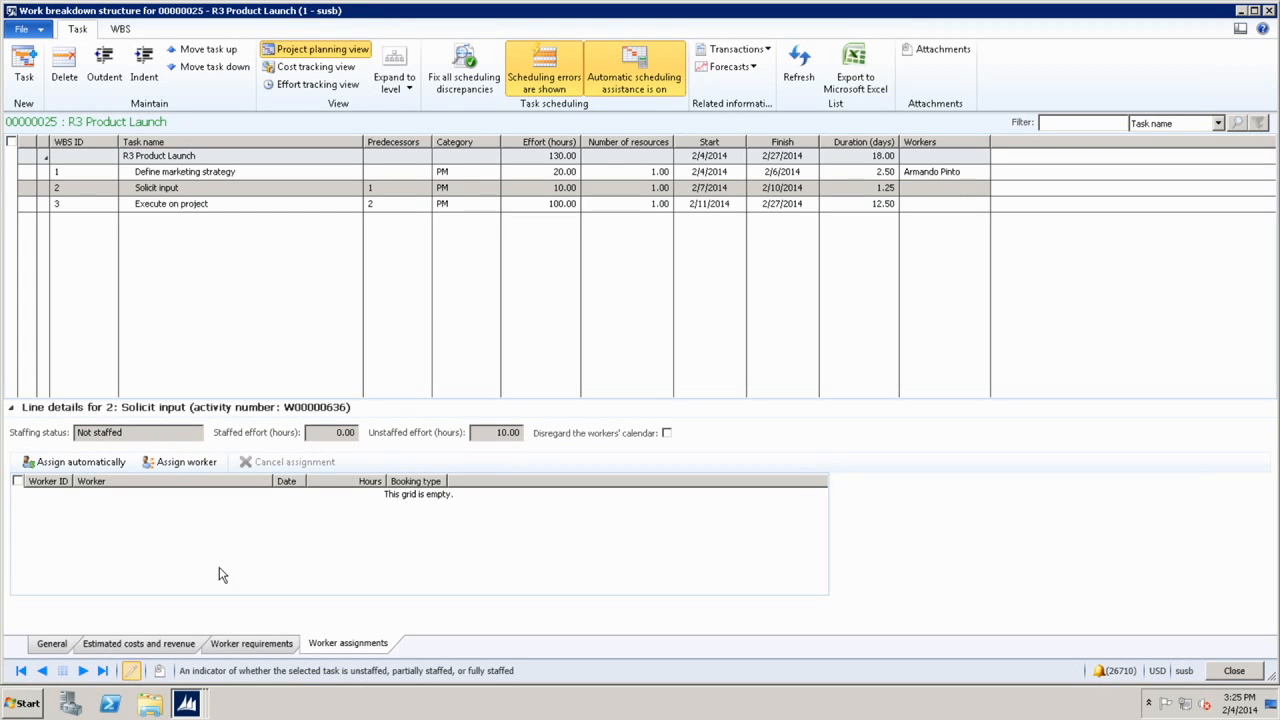
pyautogui.click(103, 462)
pyautogui.click(271, 242)
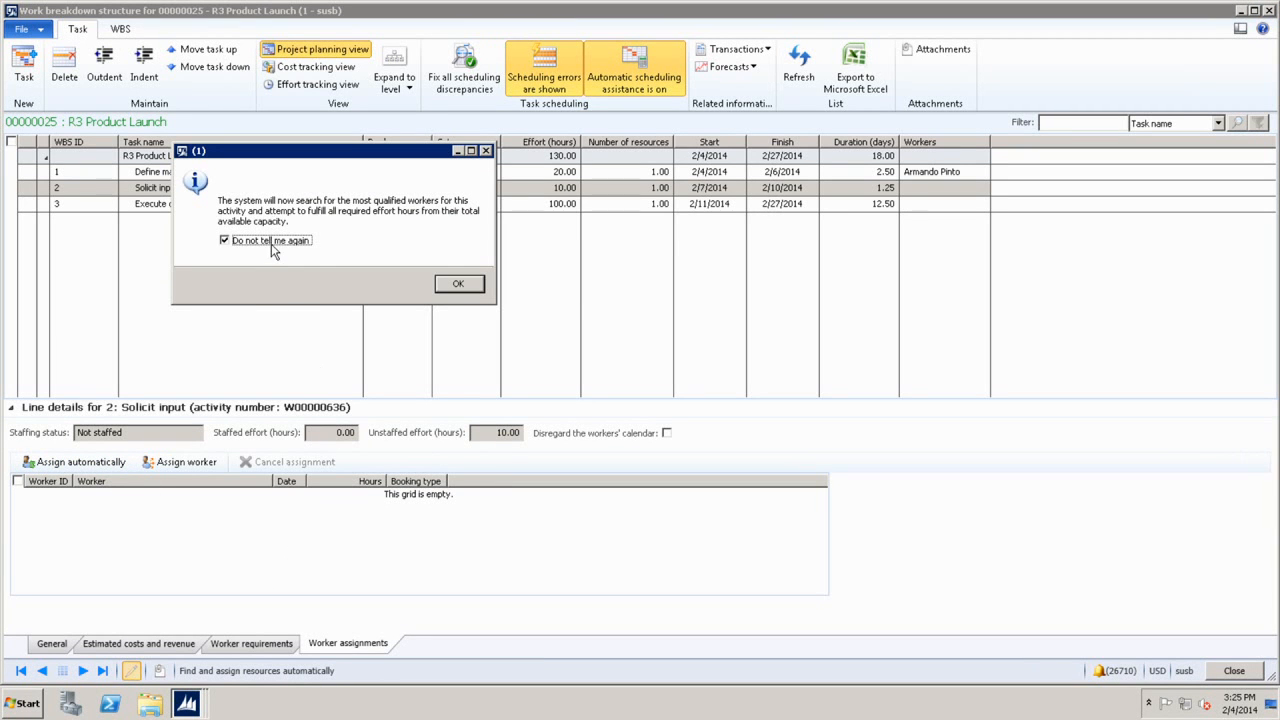
pyautogui.click(456, 287)
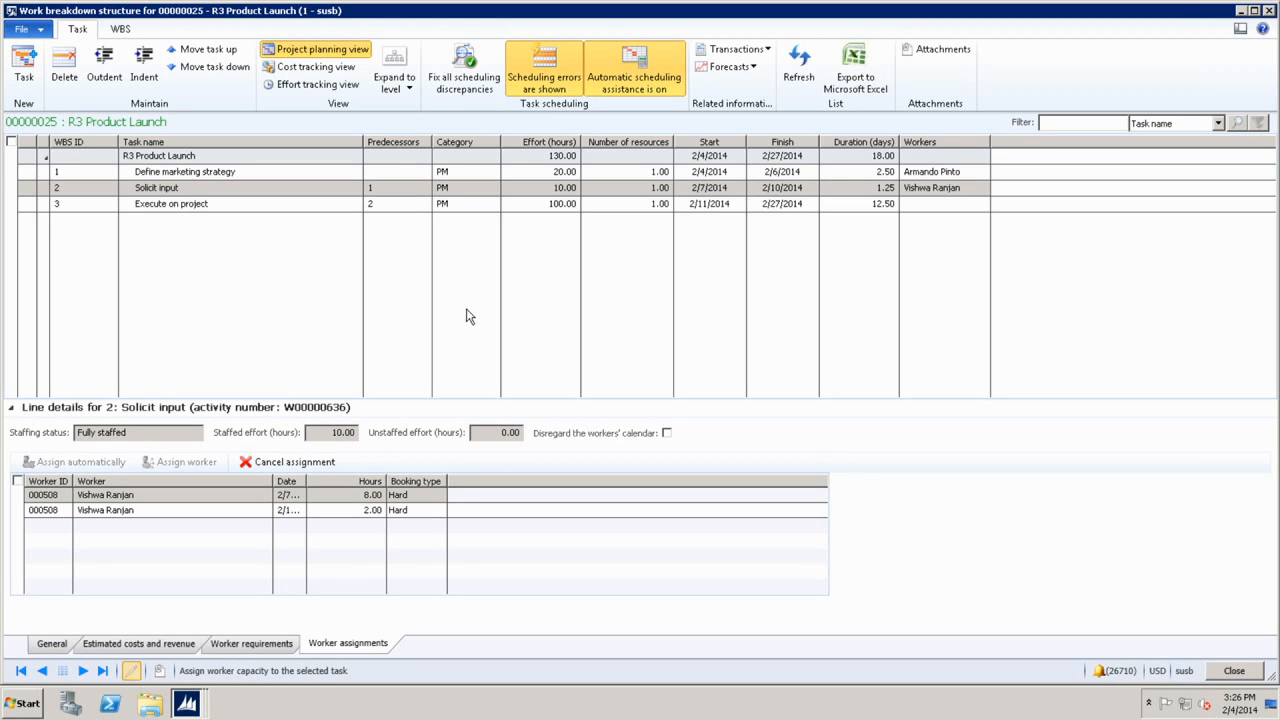
# Open the Worker assignment window for task 3, Execute on project, to view more workers than the project team.
pyautogui.click(250, 198)
pyautogui.click(984, 205)
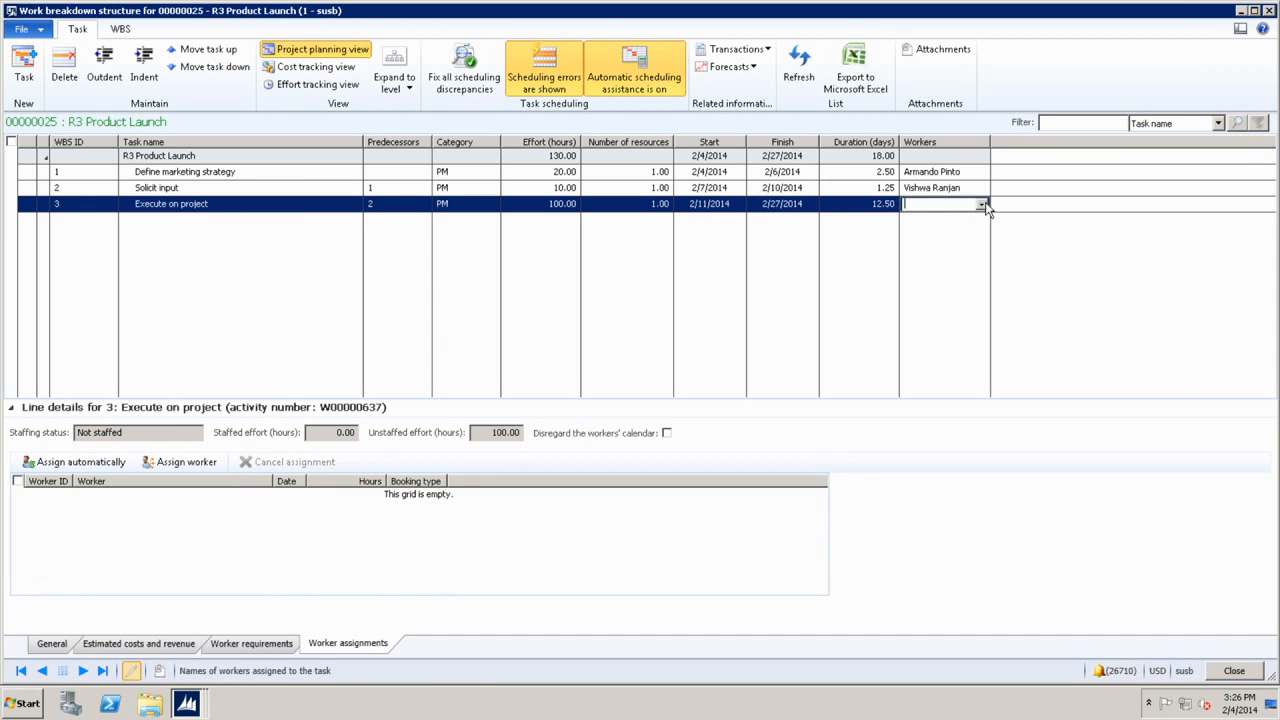
pyautogui.click(983, 205)
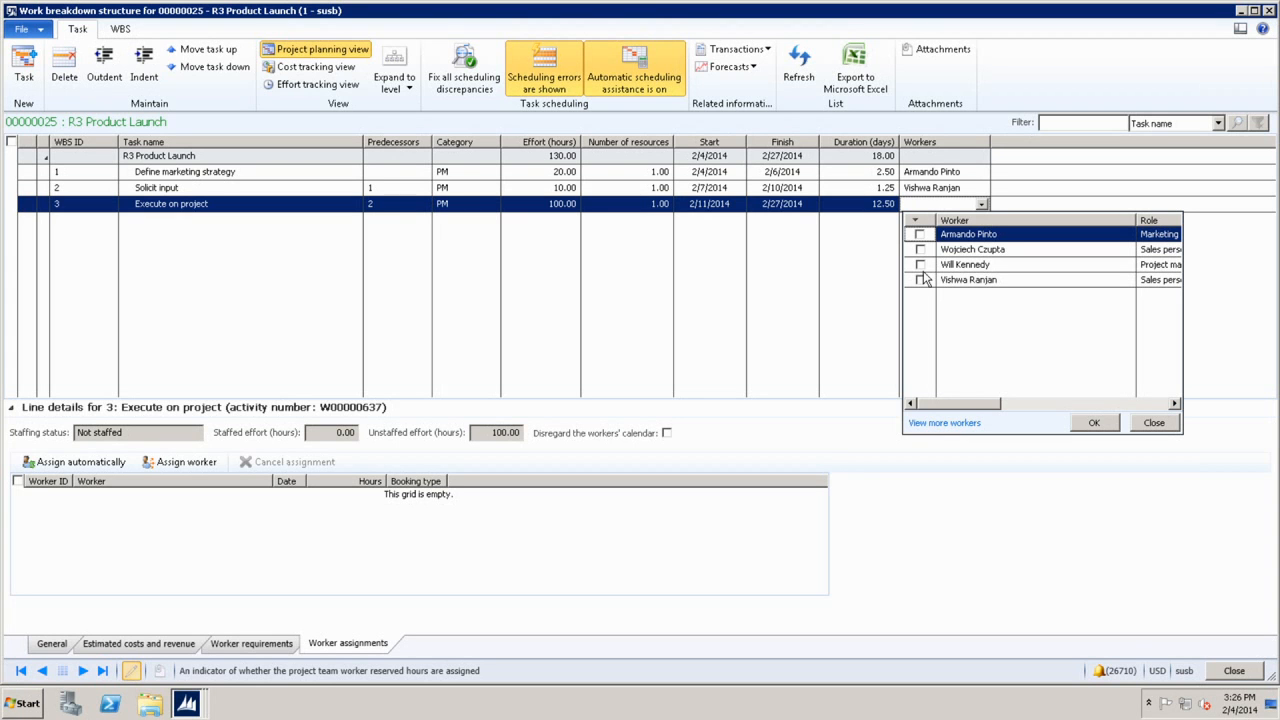
pyautogui.click(952, 424)
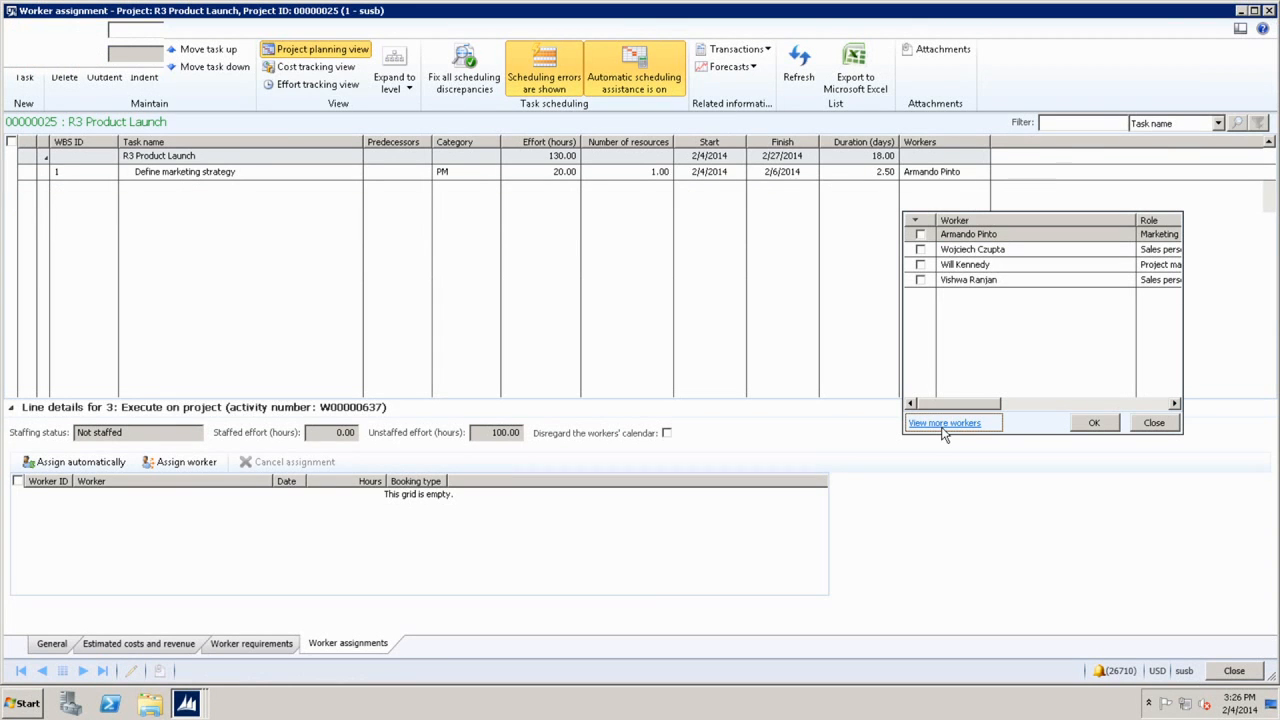
pyautogui.click(943, 423)
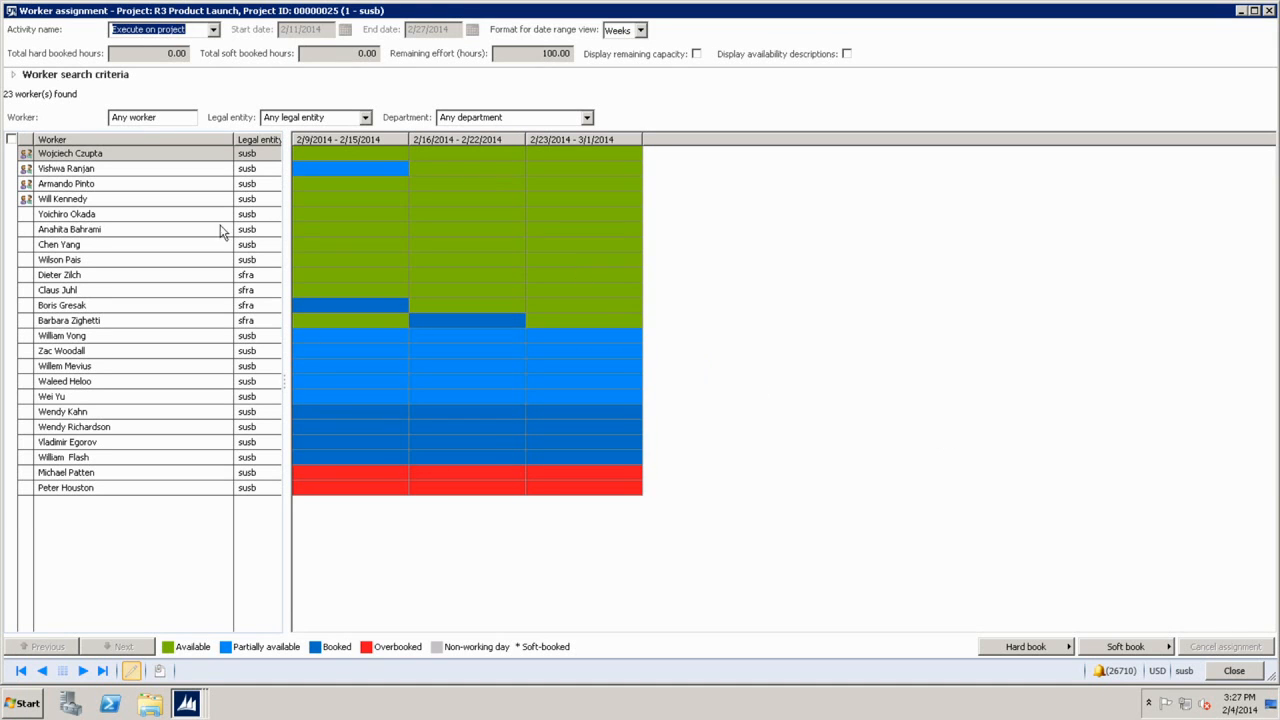
# Hard book the fifth and sixth listed workers at full capacity for Execute on project, and close Worker assignment.
pyautogui.click(11, 214)
pyautogui.click(11, 229)
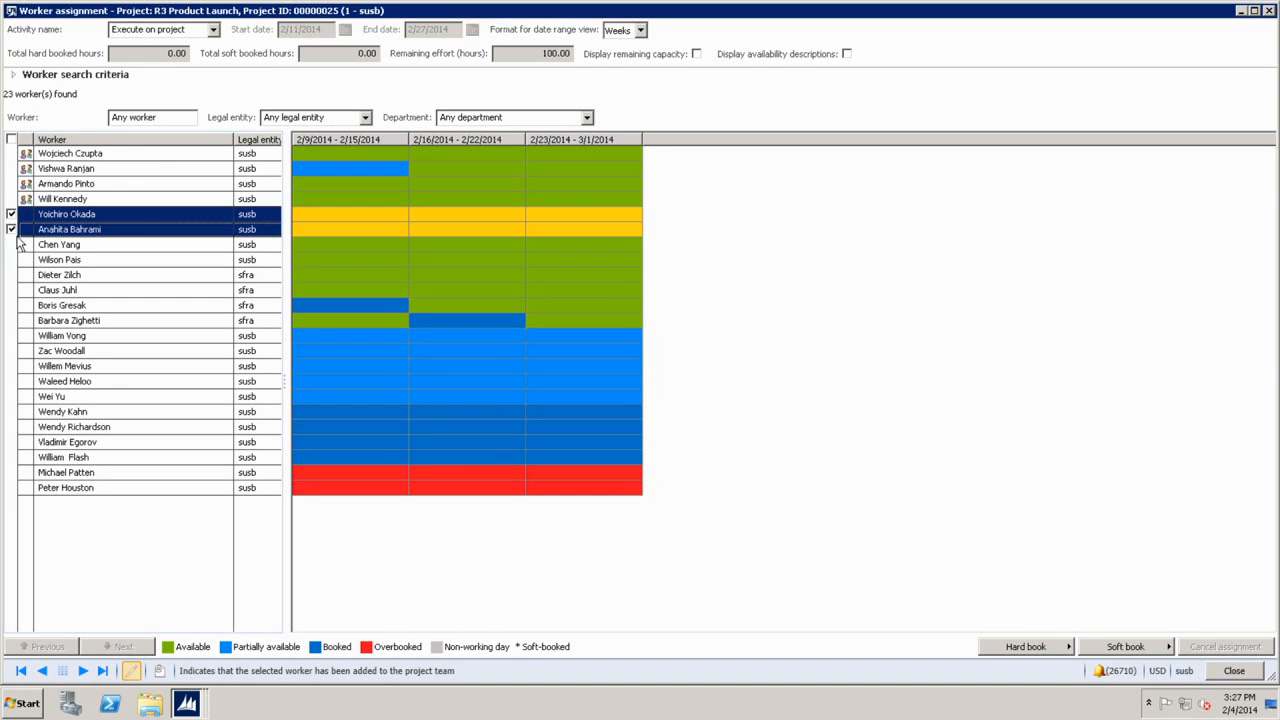
pyautogui.click(1058, 647)
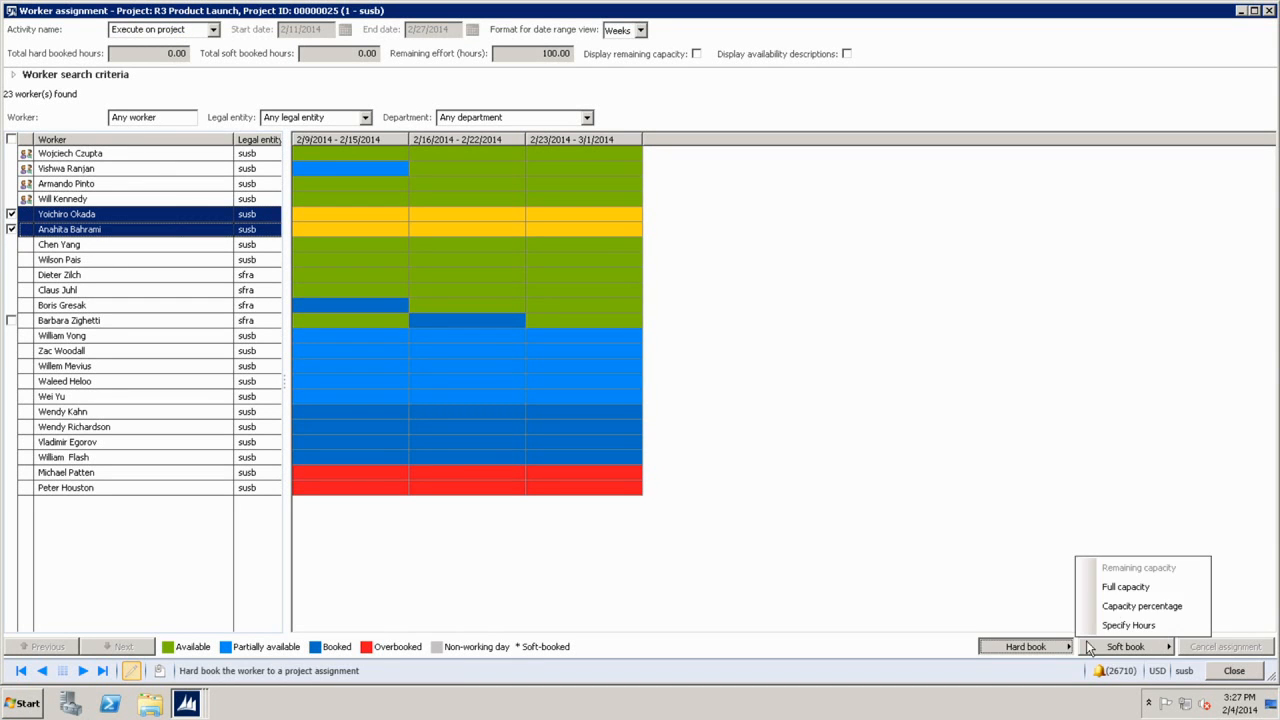
pyautogui.click(1152, 592)
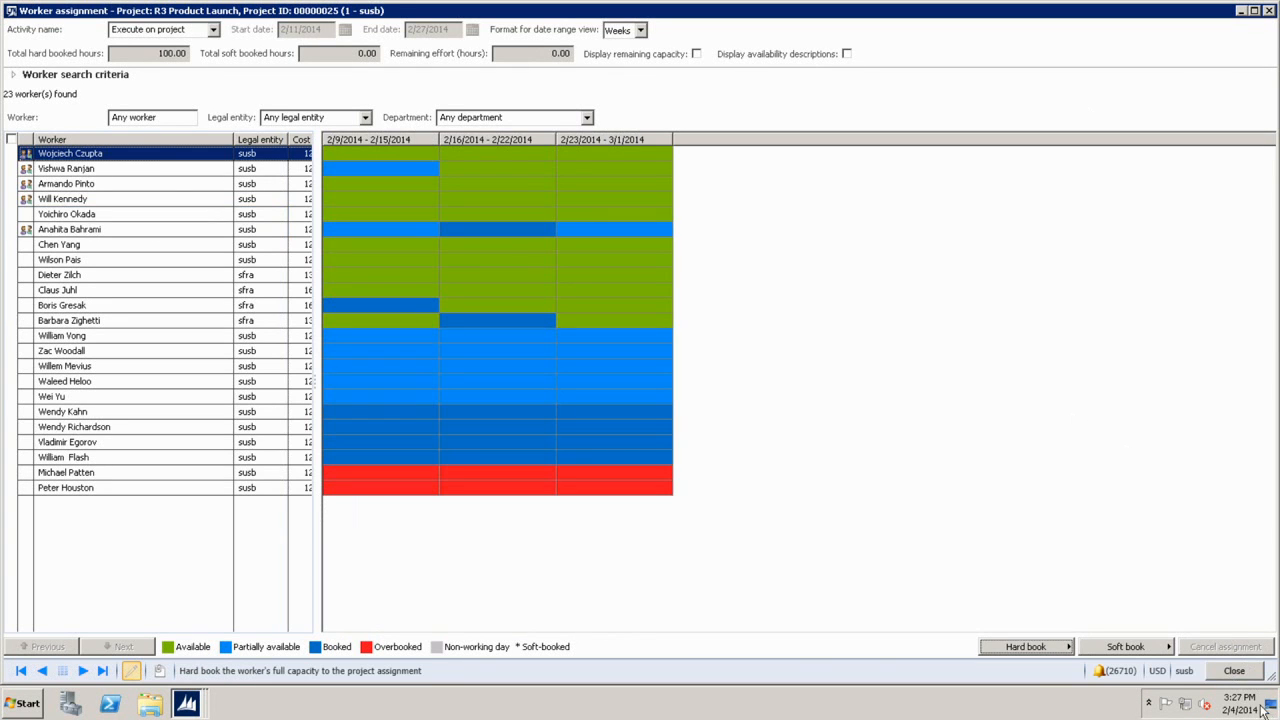
pyautogui.click(1239, 671)
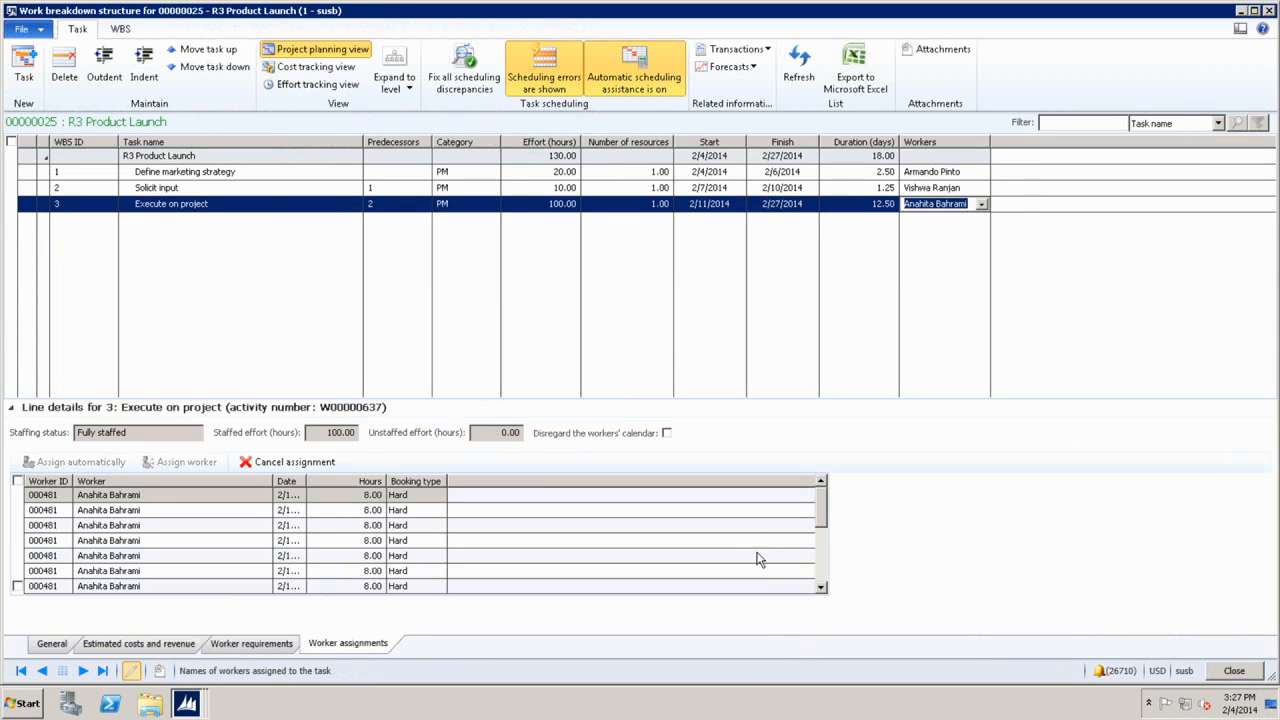
# Review the worker requirements and worker assignments of Execute on project, and close the work breakdown structure.
pyautogui.click(266, 643)
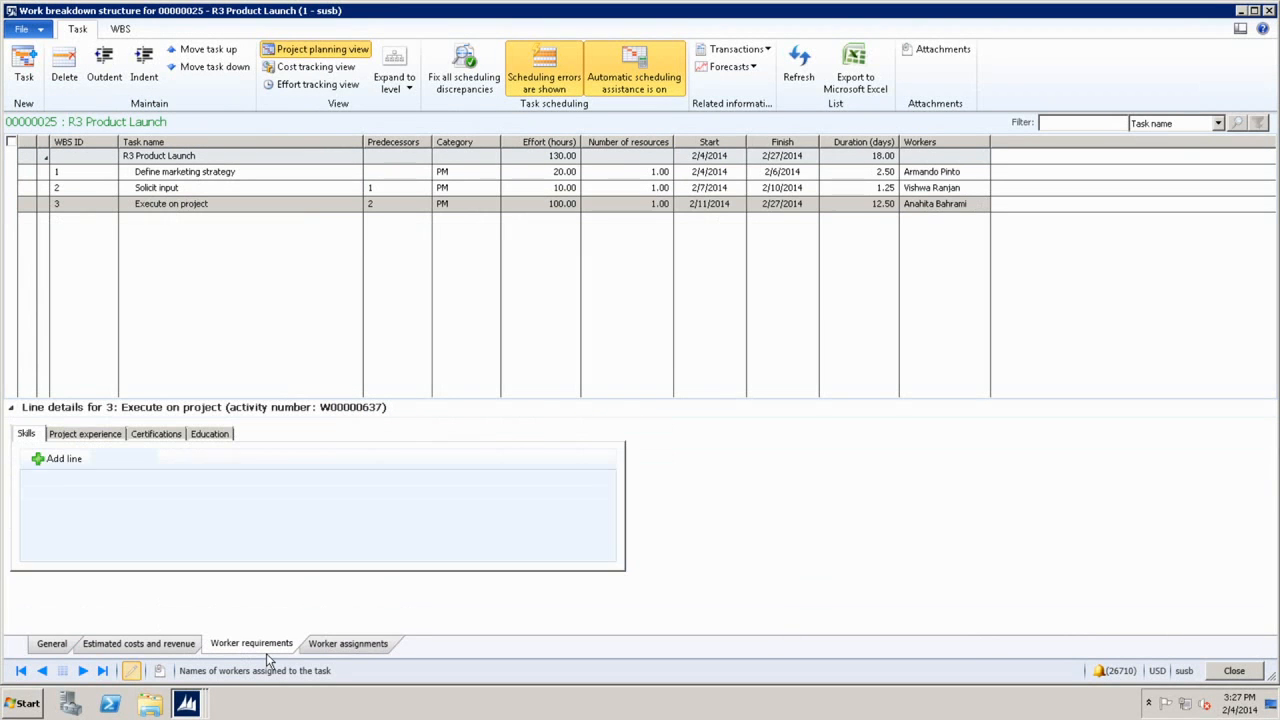
pyautogui.click(363, 646)
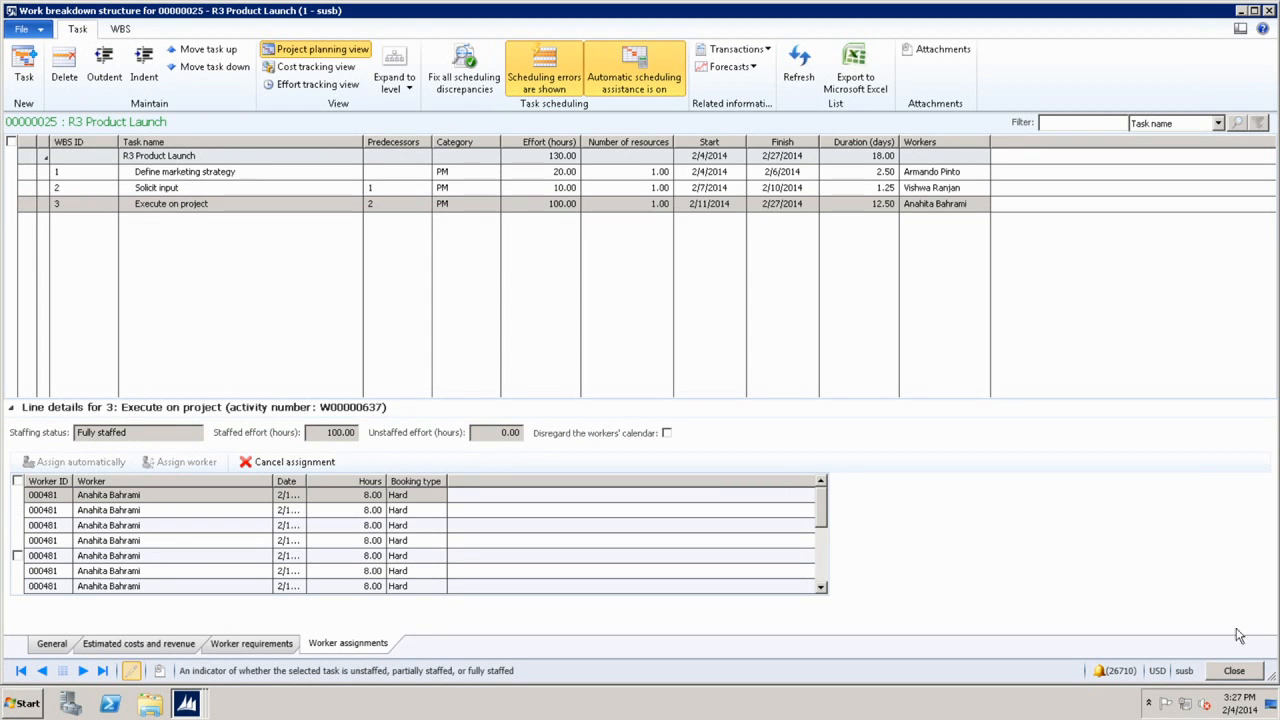
pyautogui.click(1232, 671)
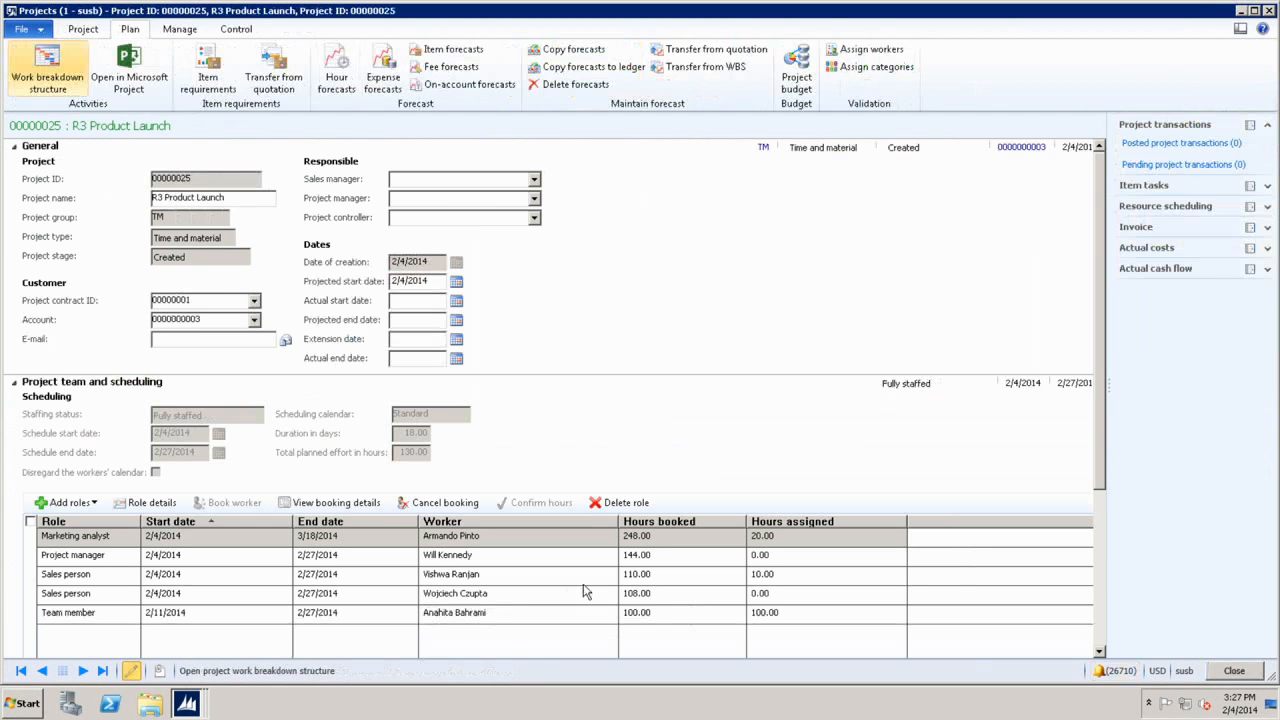
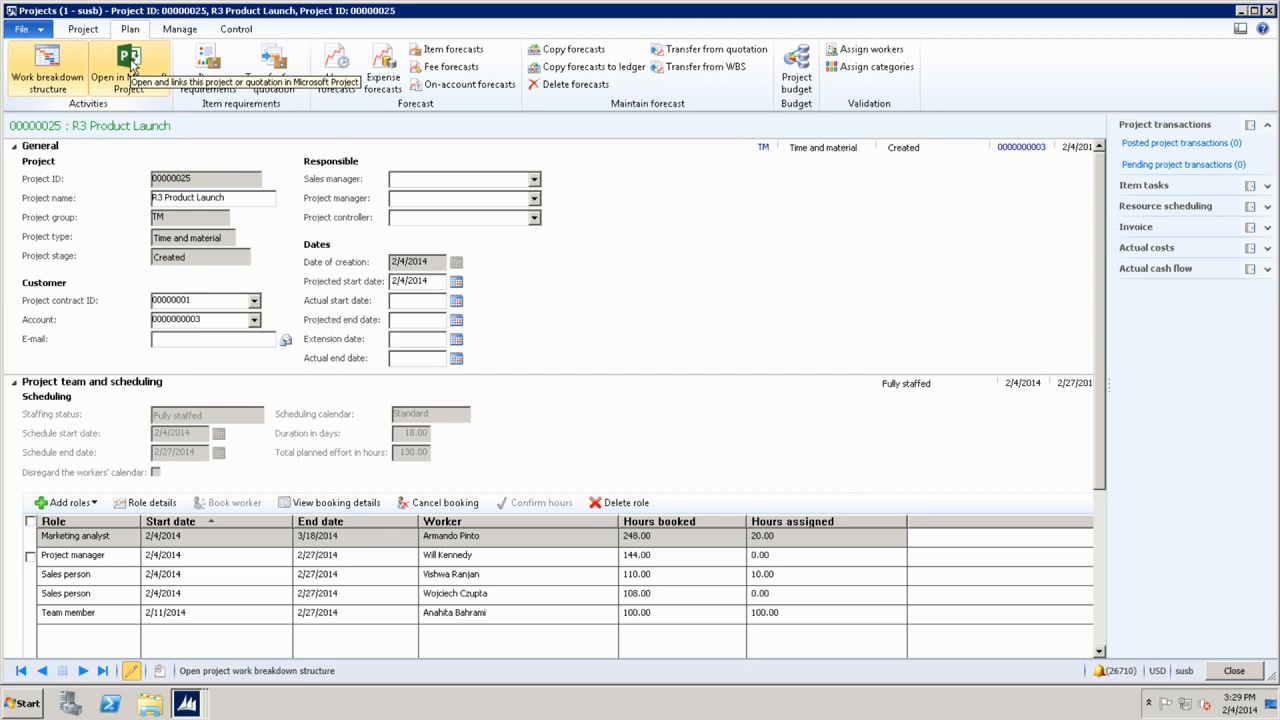
# Open the R3 Product Launch project in Microsoft Project and widen the task table to show all its columns.
pyautogui.click(130, 68)
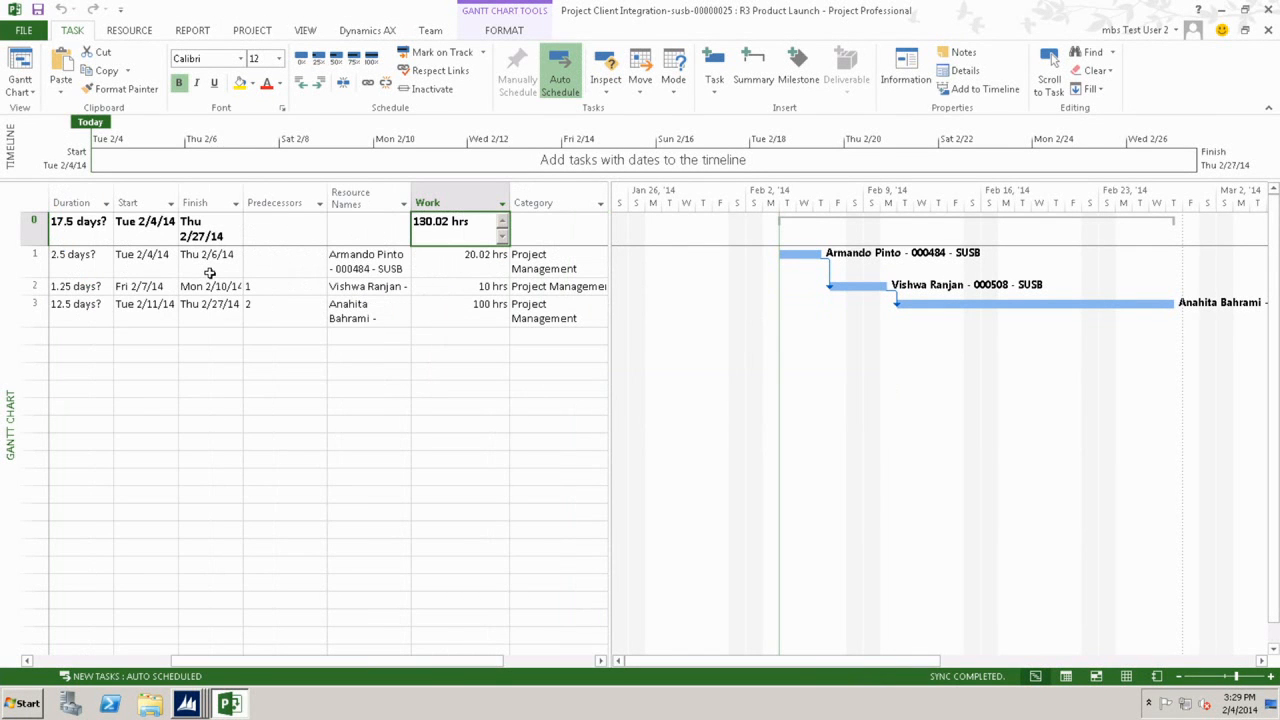
pyautogui.press('F5')
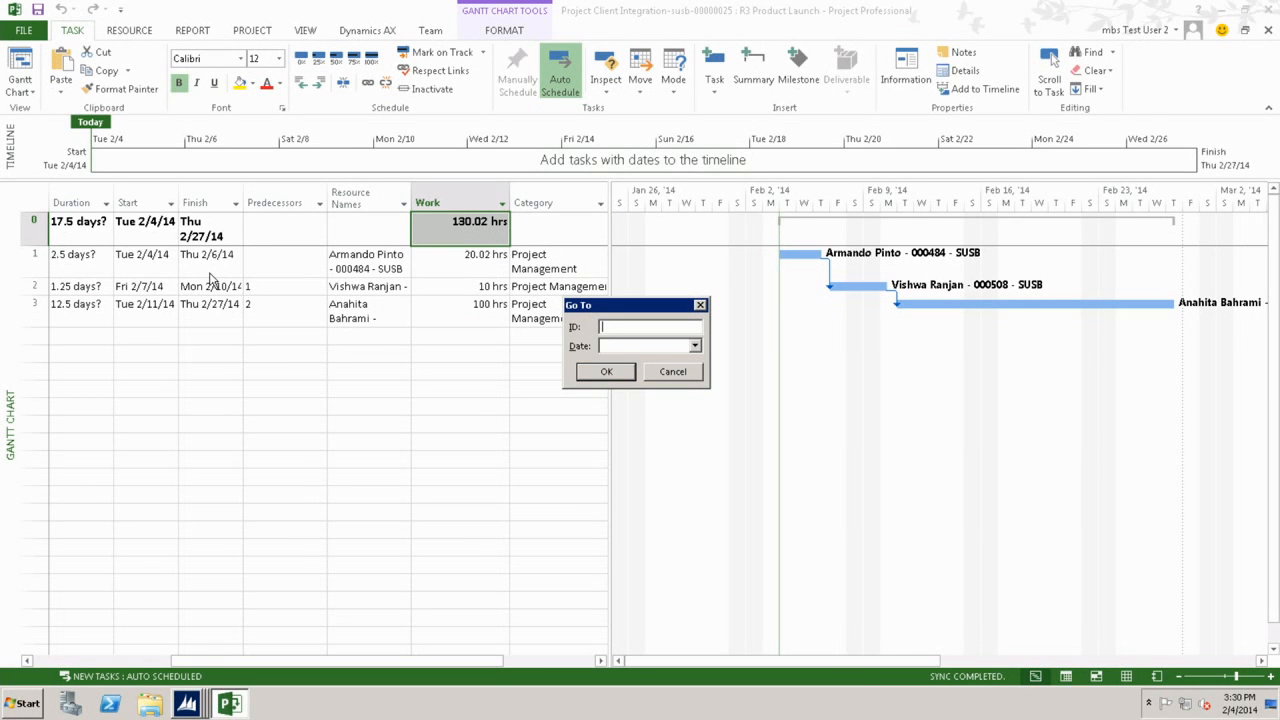
pyautogui.click(680, 376)
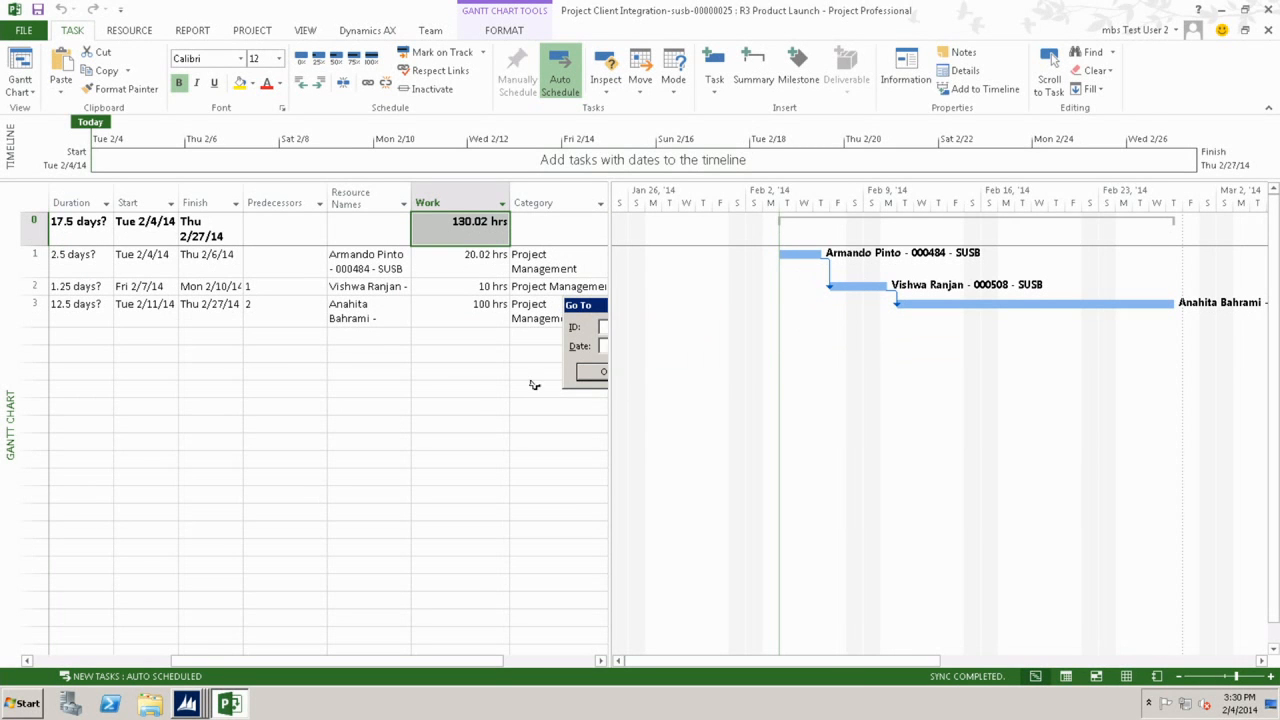
pyautogui.click(436, 366)
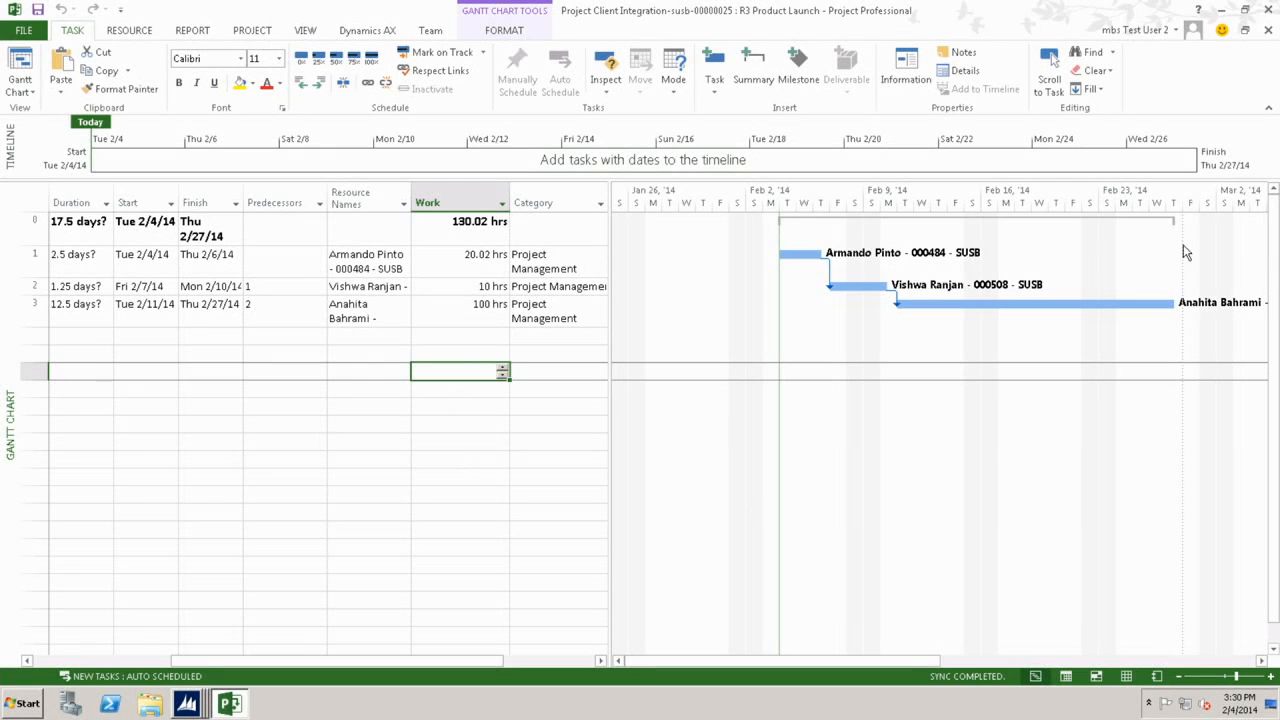
pyautogui.click(603, 264)
pyautogui.moveTo(610, 268); pyautogui.dragTo(1112, 275)
# Remove the assigned resources from the Define marketing strategy and Execute on project tasks.
pyautogui.click(588, 310)
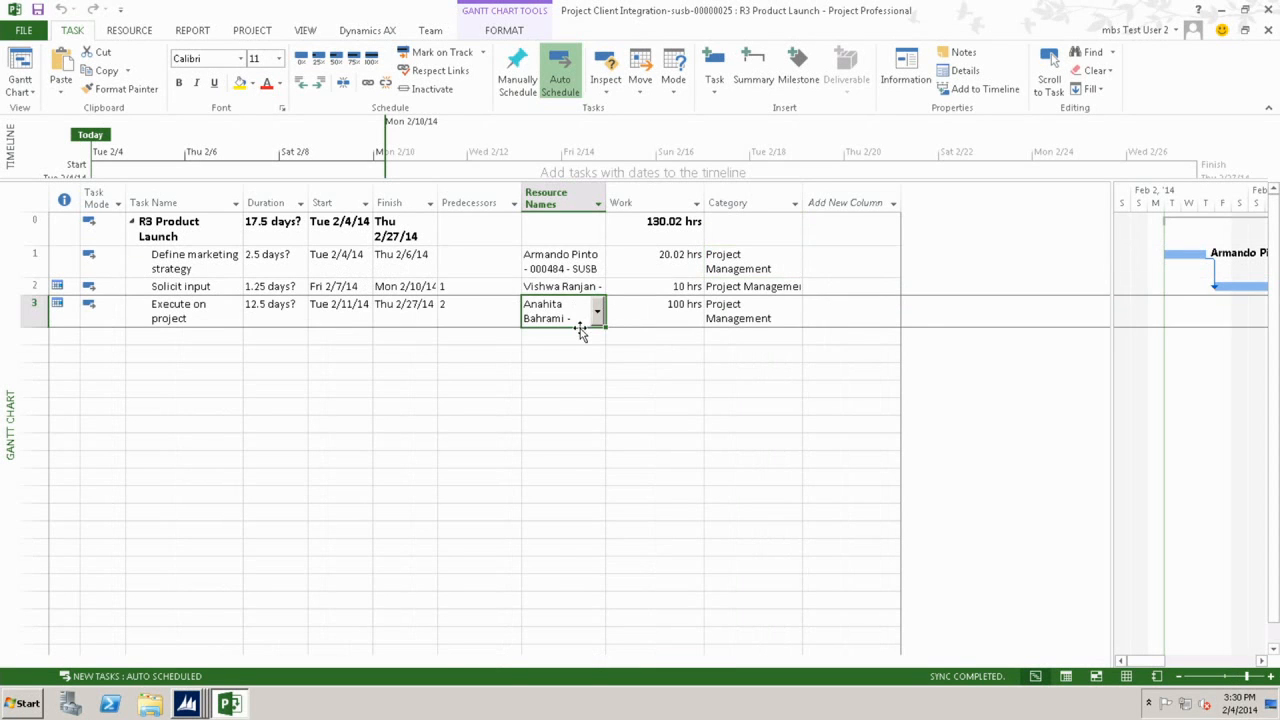
pyautogui.click(596, 264)
pyautogui.click(598, 262)
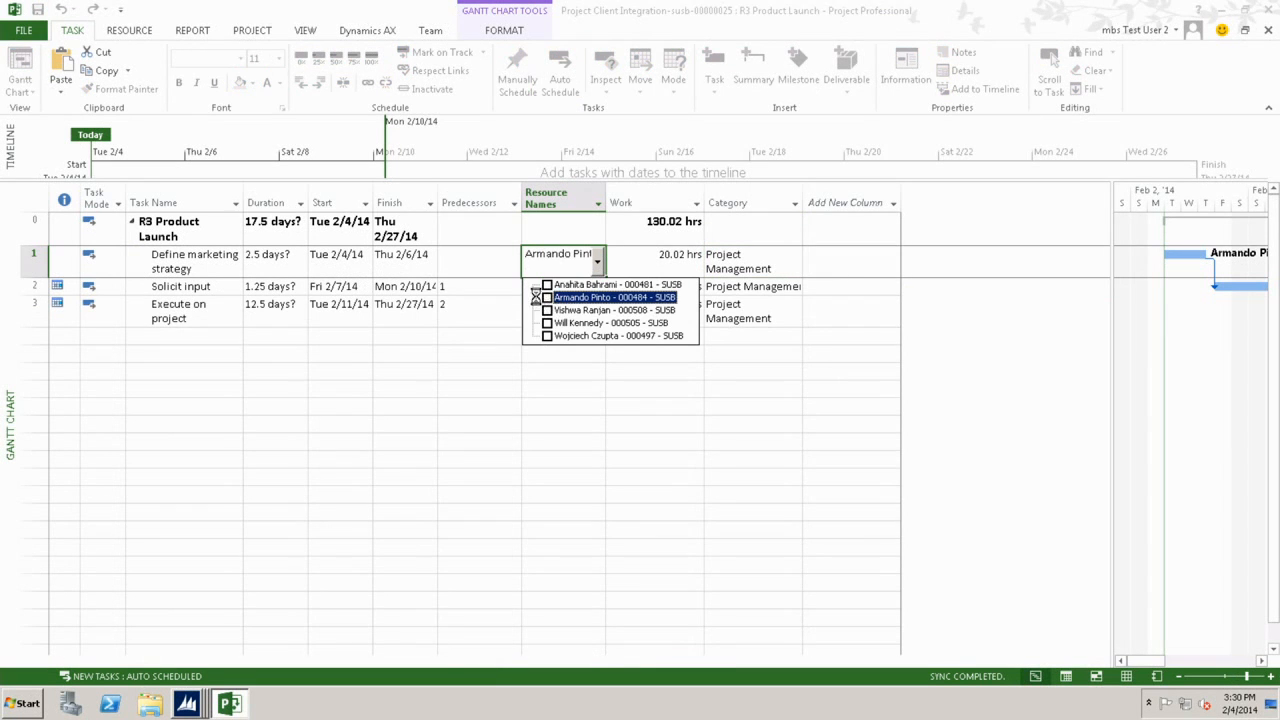
pyautogui.press('Return')
pyautogui.click(568, 311)
pyautogui.click(597, 311)
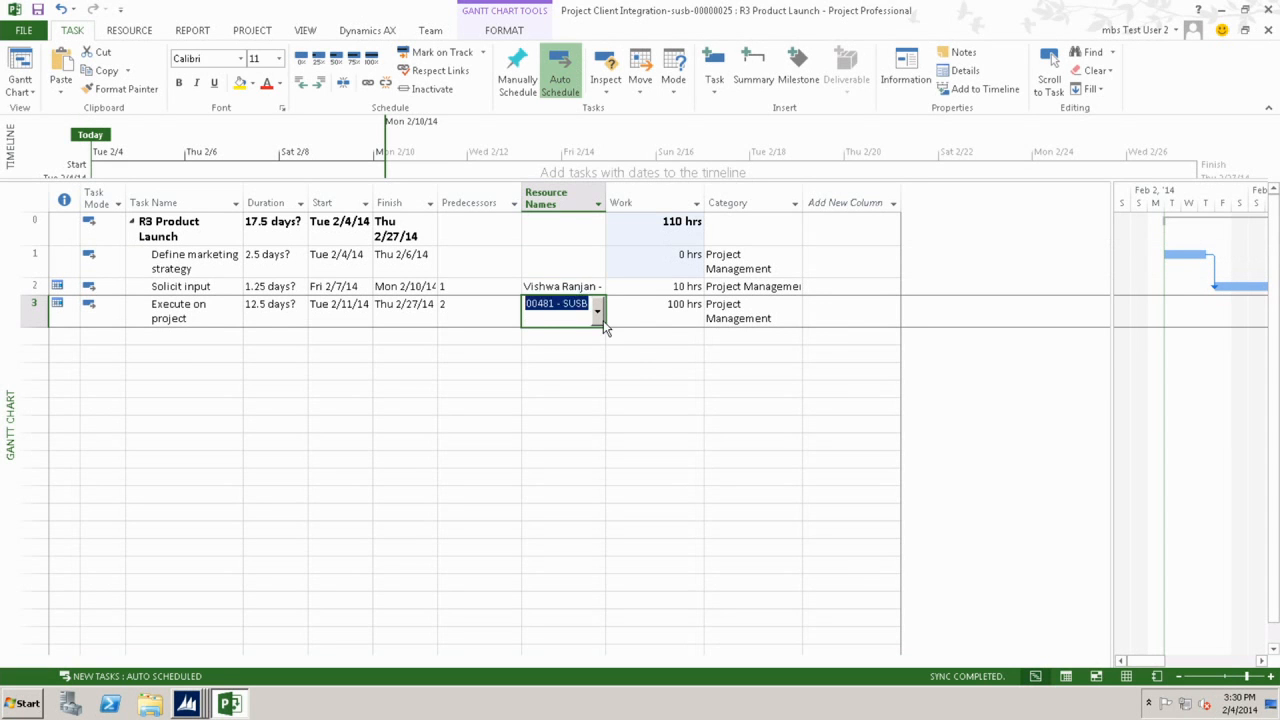
pyautogui.click(548, 336)
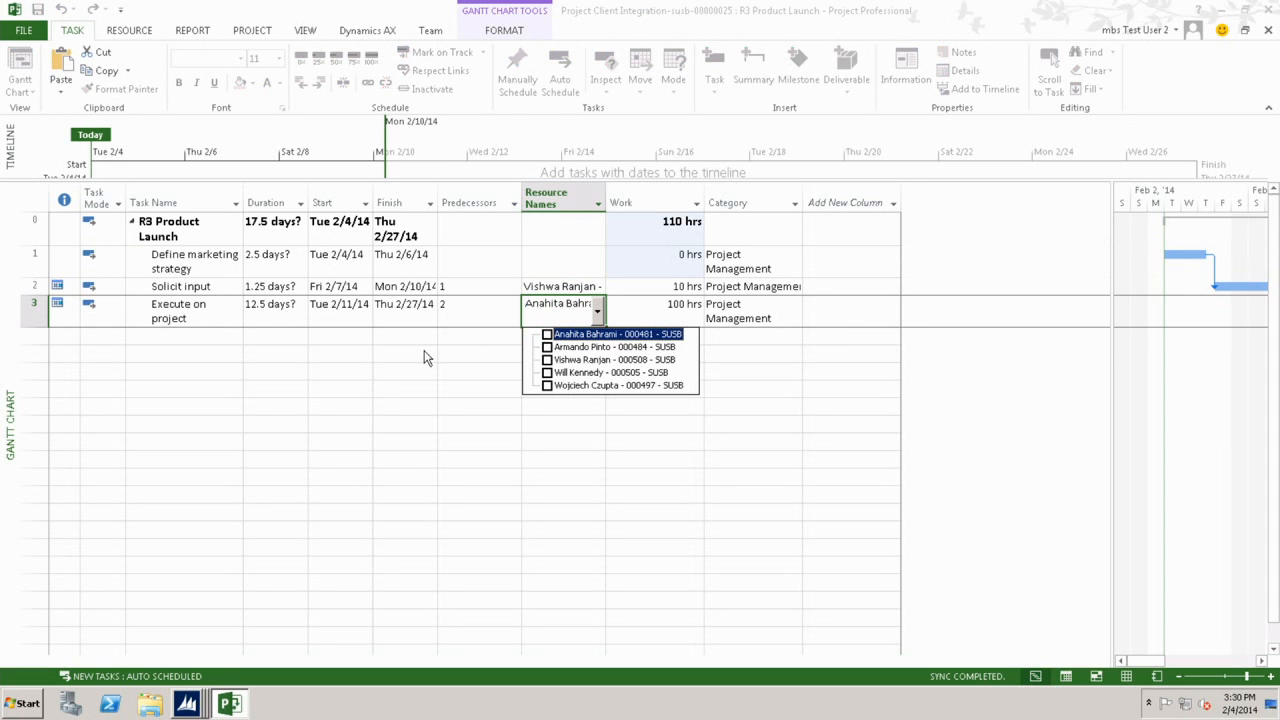
pyautogui.click(449, 406)
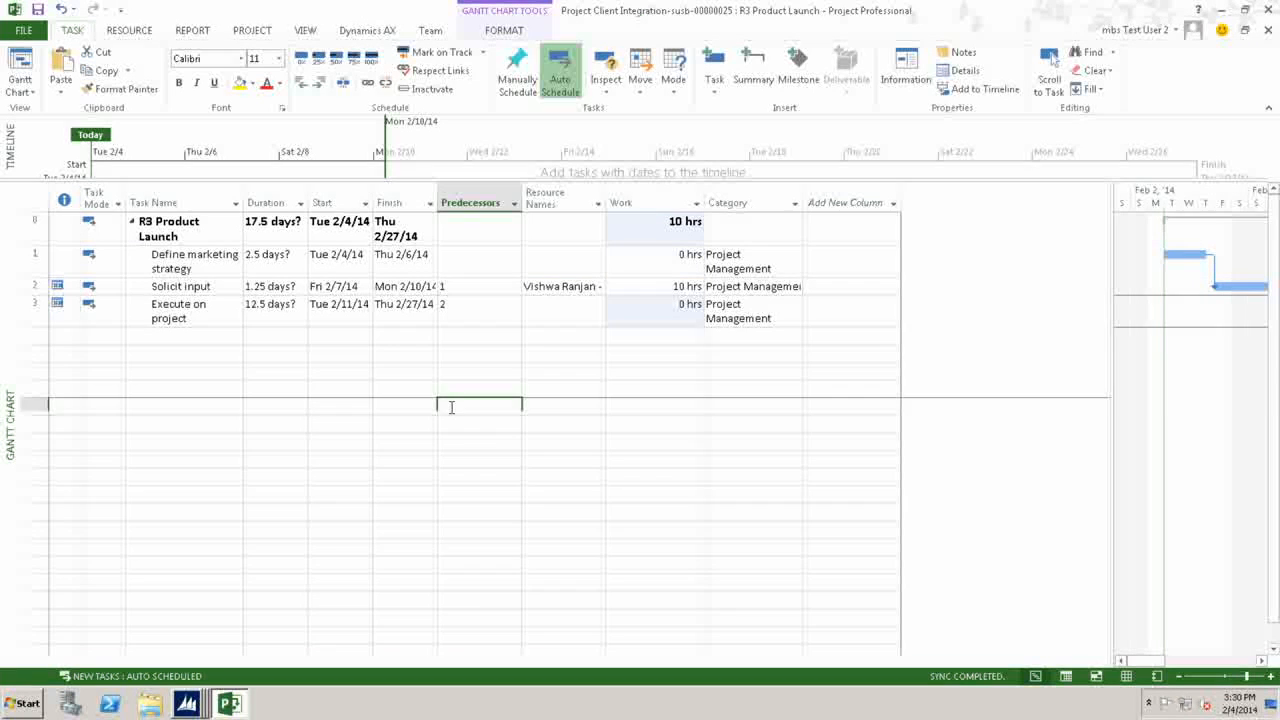
# Publish the changed R3 Product Launch plan back to Dynamics AX and close the project file.
pyautogui.click(340, 31)
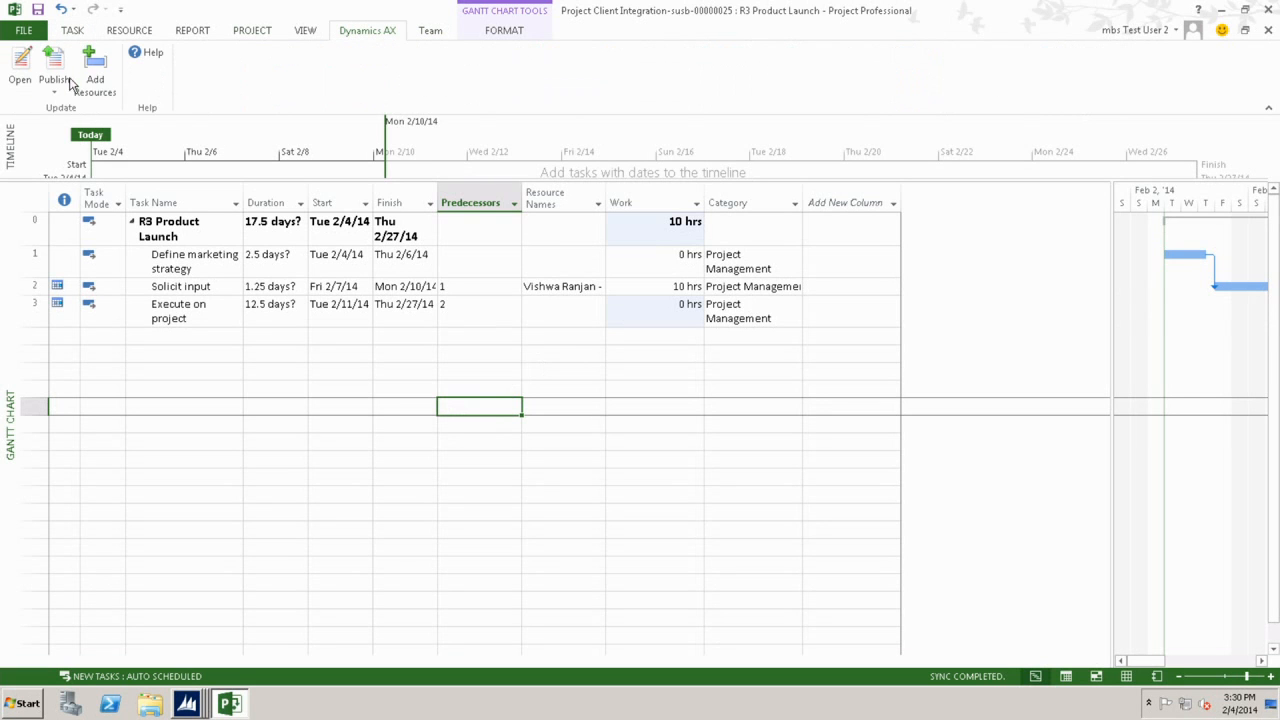
pyautogui.click(54, 68)
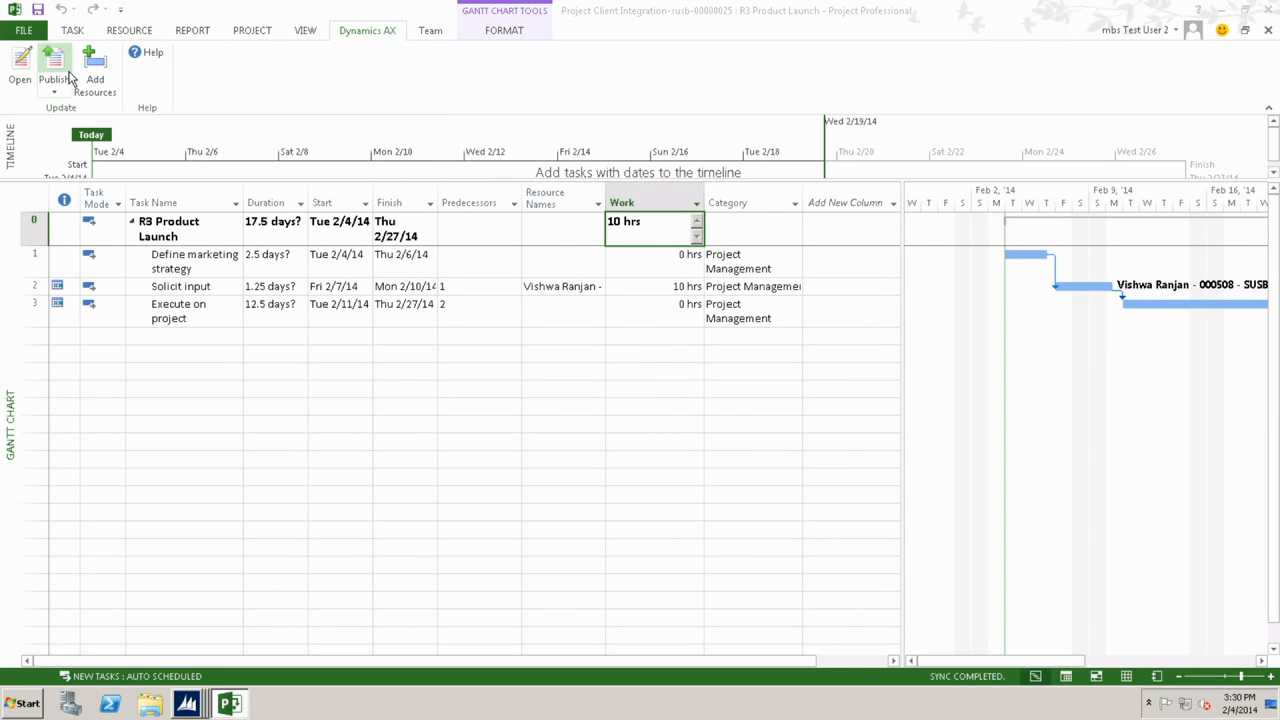
pyautogui.click(1268, 31)
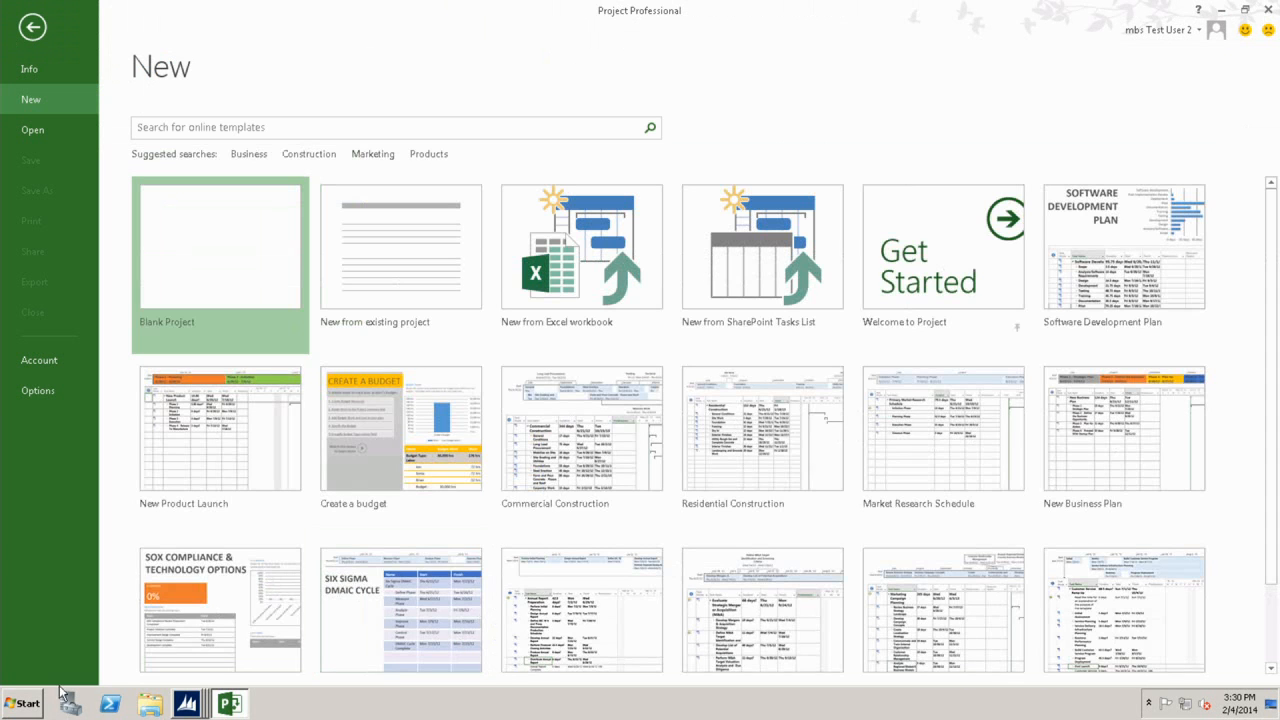
# Switch to Dynamics AX, open the R3 Product Launch project, and check the workers on each task in its work breakdown structure.
pyautogui.click(190, 704)
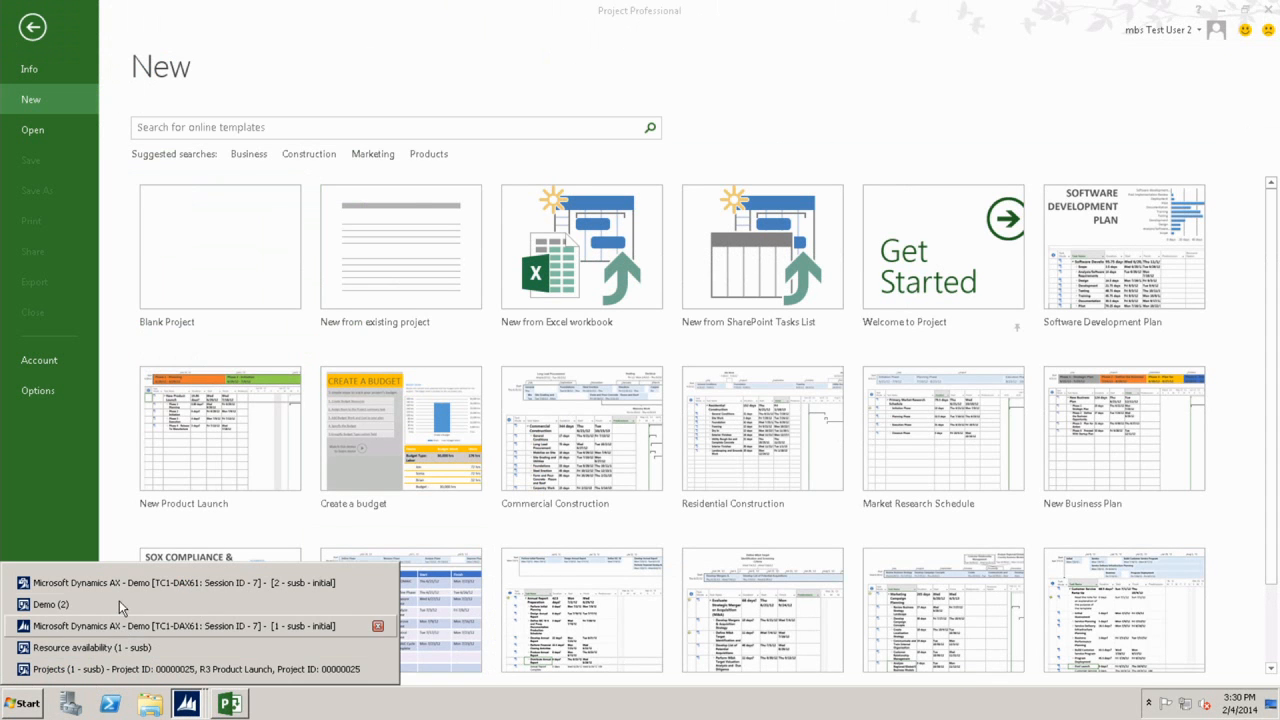
pyautogui.click(123, 625)
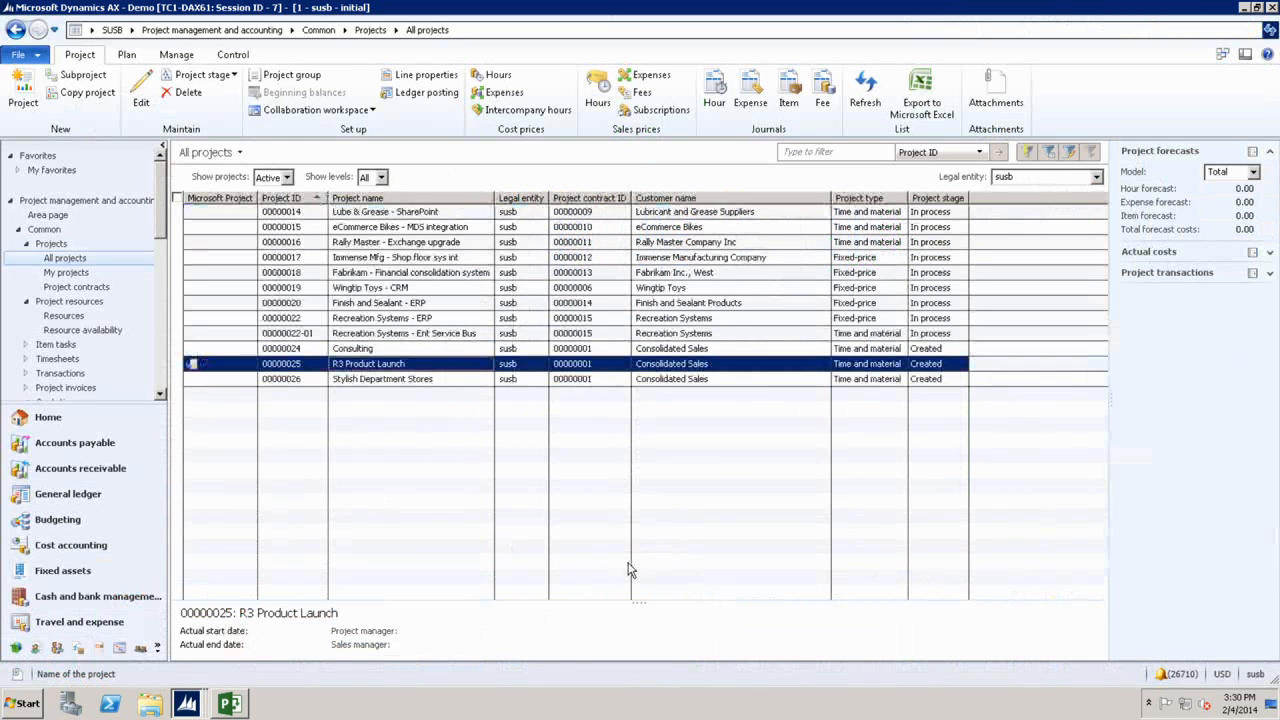
pyautogui.doubleClick(357, 366)
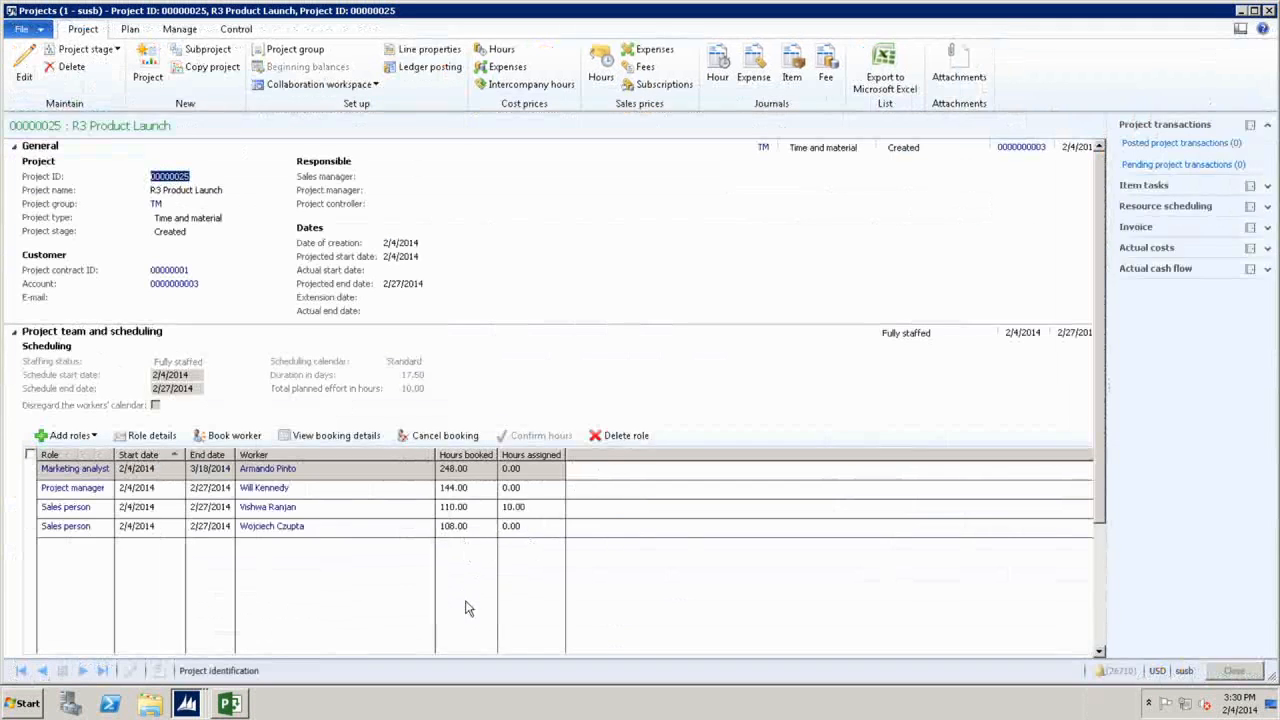
pyautogui.click(130, 29)
pyautogui.click(43, 66)
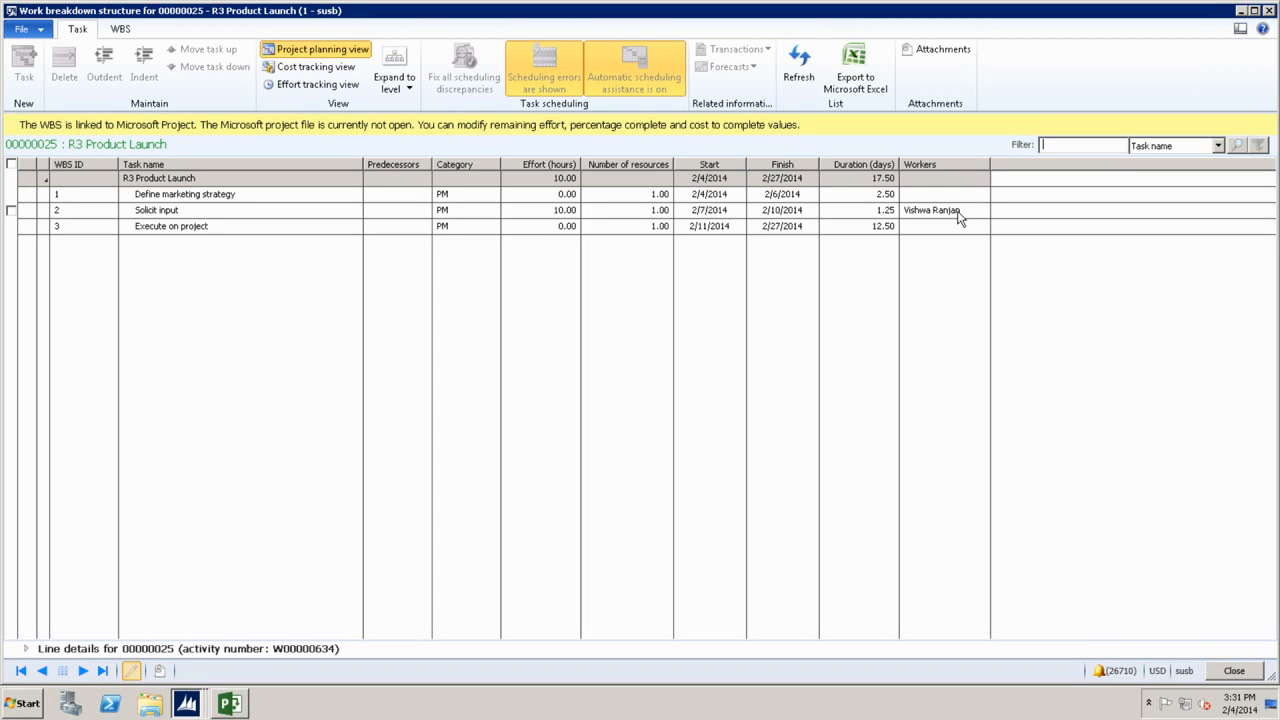
pyautogui.click(1234, 670)
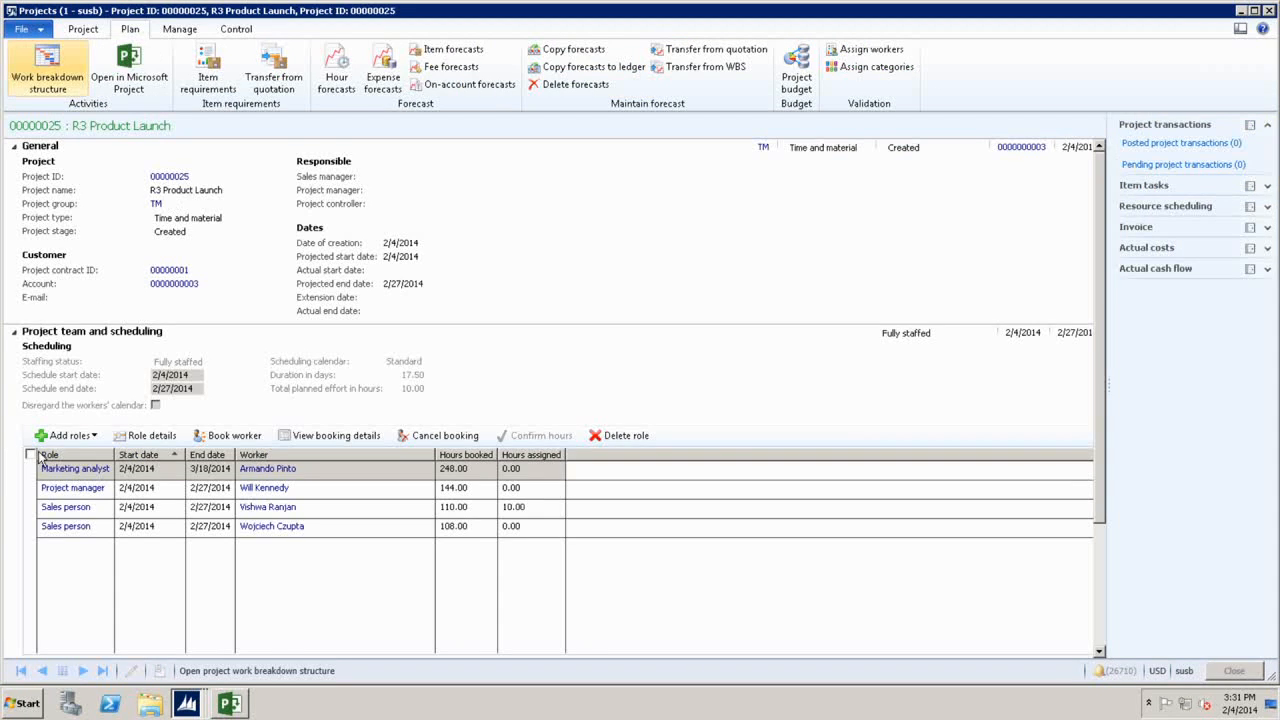
pyautogui.click(31, 489)
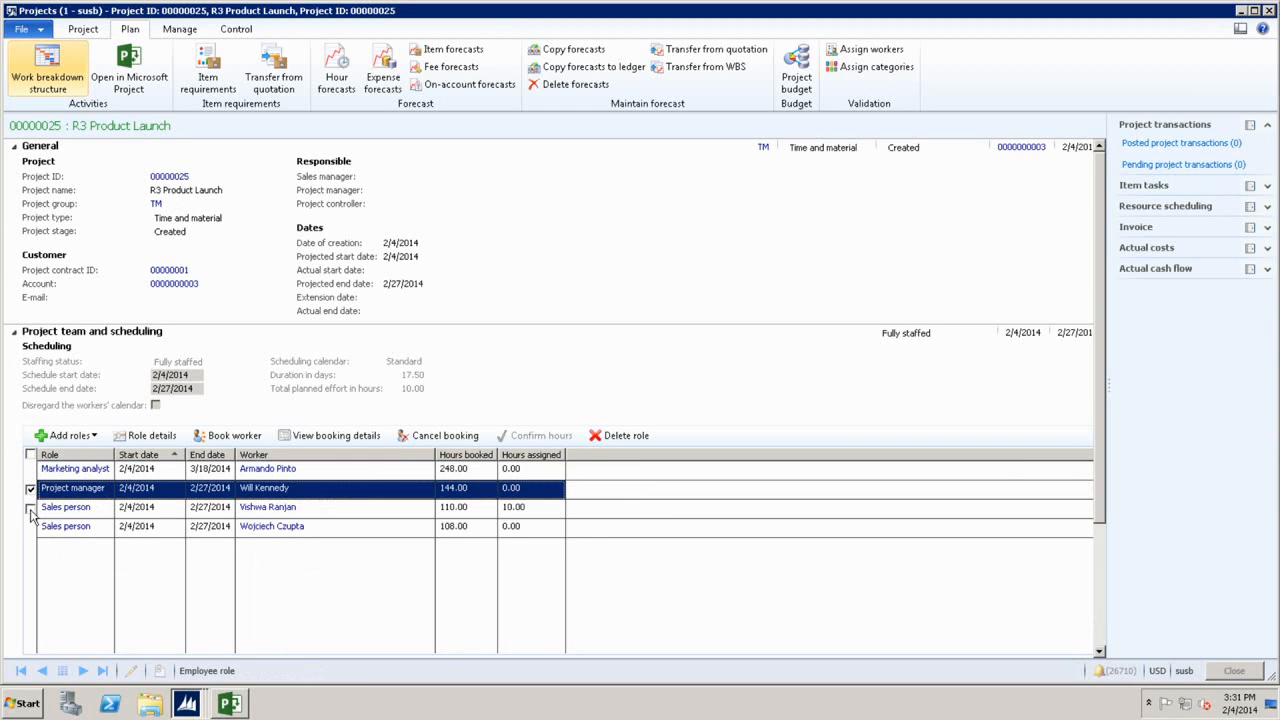
pyautogui.click(31, 508)
pyautogui.click(31, 489)
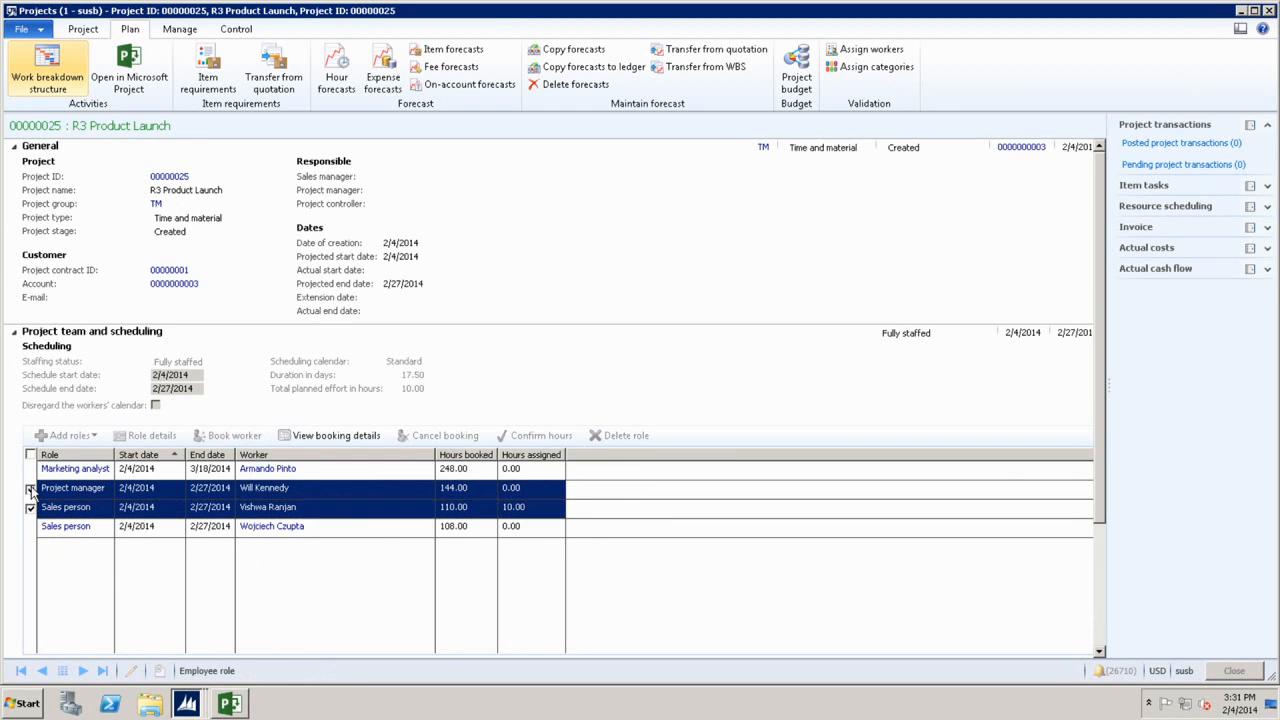
pyautogui.click(31, 508)
# Unlink the R3 Product Launch work breakdown structure from Microsoft Project, dismiss the Infolog, and close the work breakdown structure.
pyautogui.click(49, 68)
pyautogui.click(120, 28)
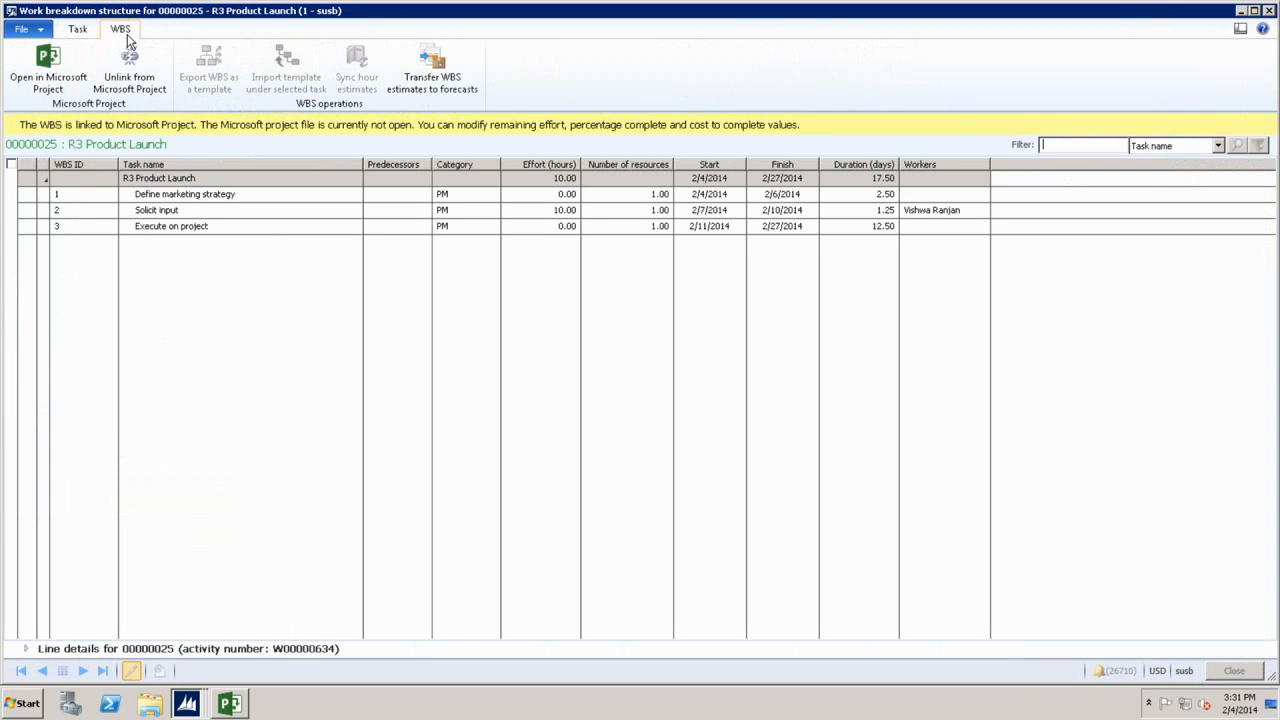
pyautogui.click(130, 72)
pyautogui.click(702, 404)
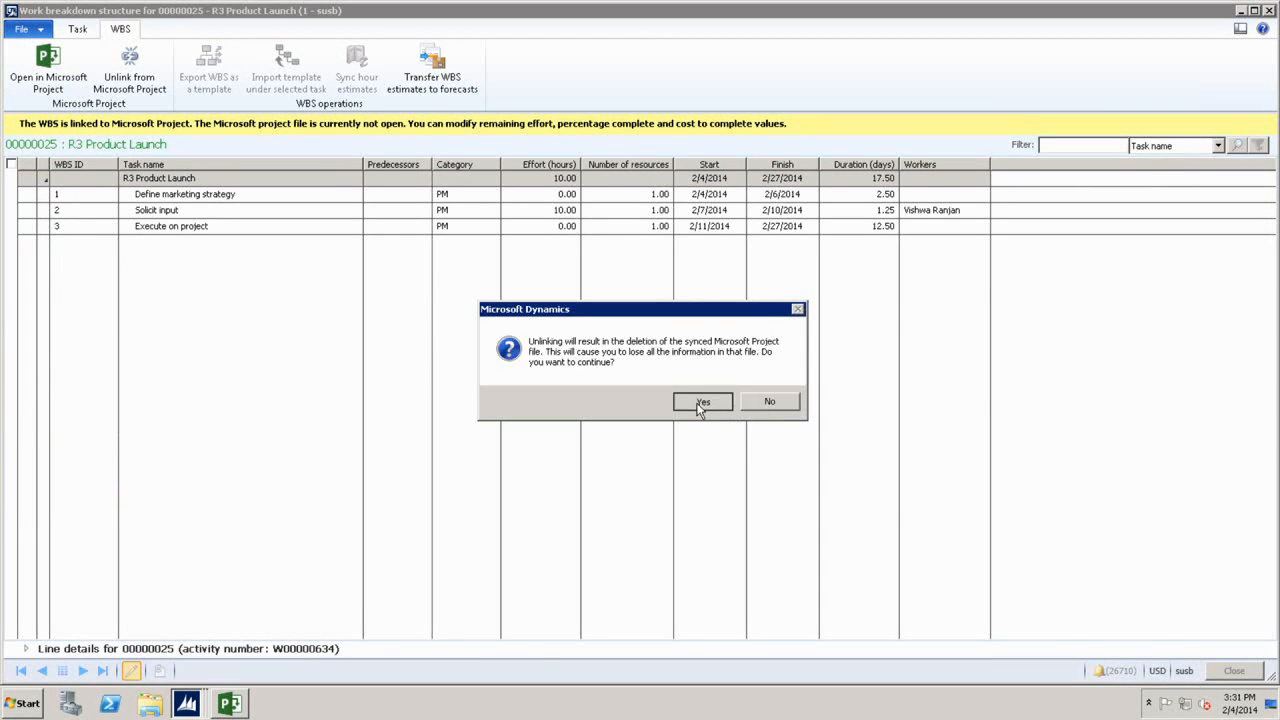
pyautogui.click(1237, 672)
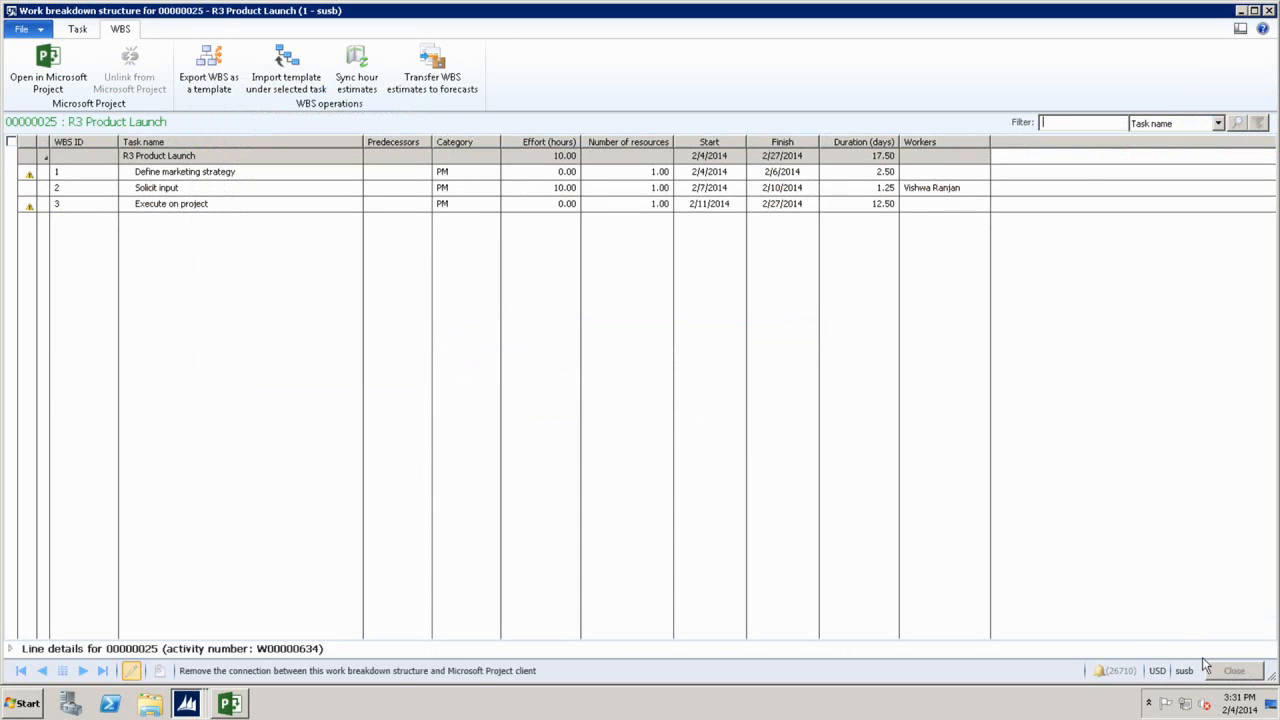
pyautogui.click(199, 708)
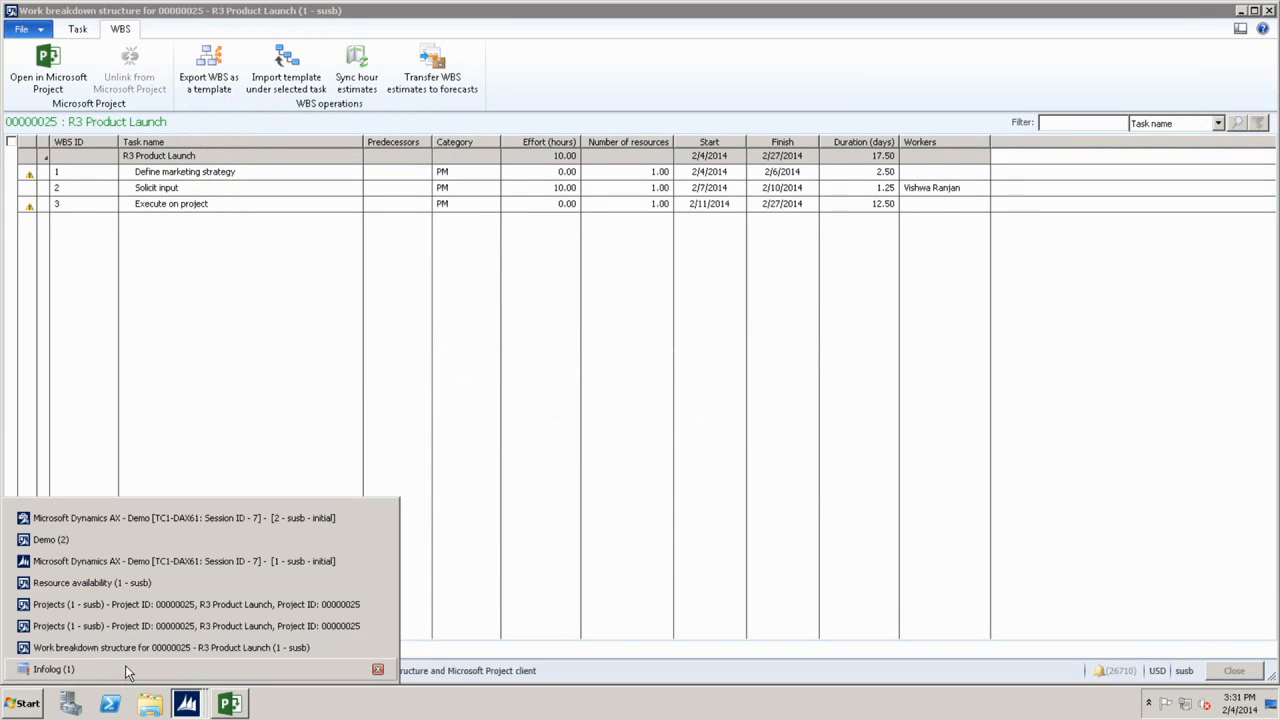
pyautogui.click(125, 674)
pyautogui.click(428, 390)
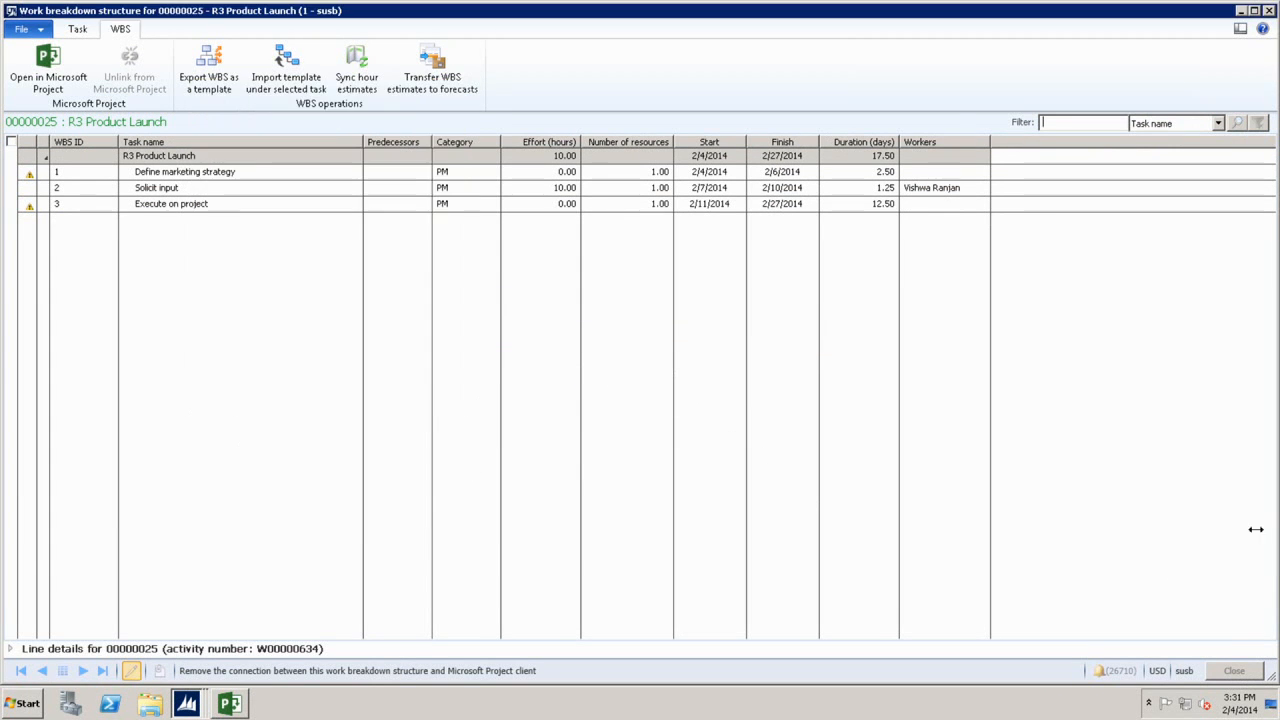
pyautogui.click(1272, 12)
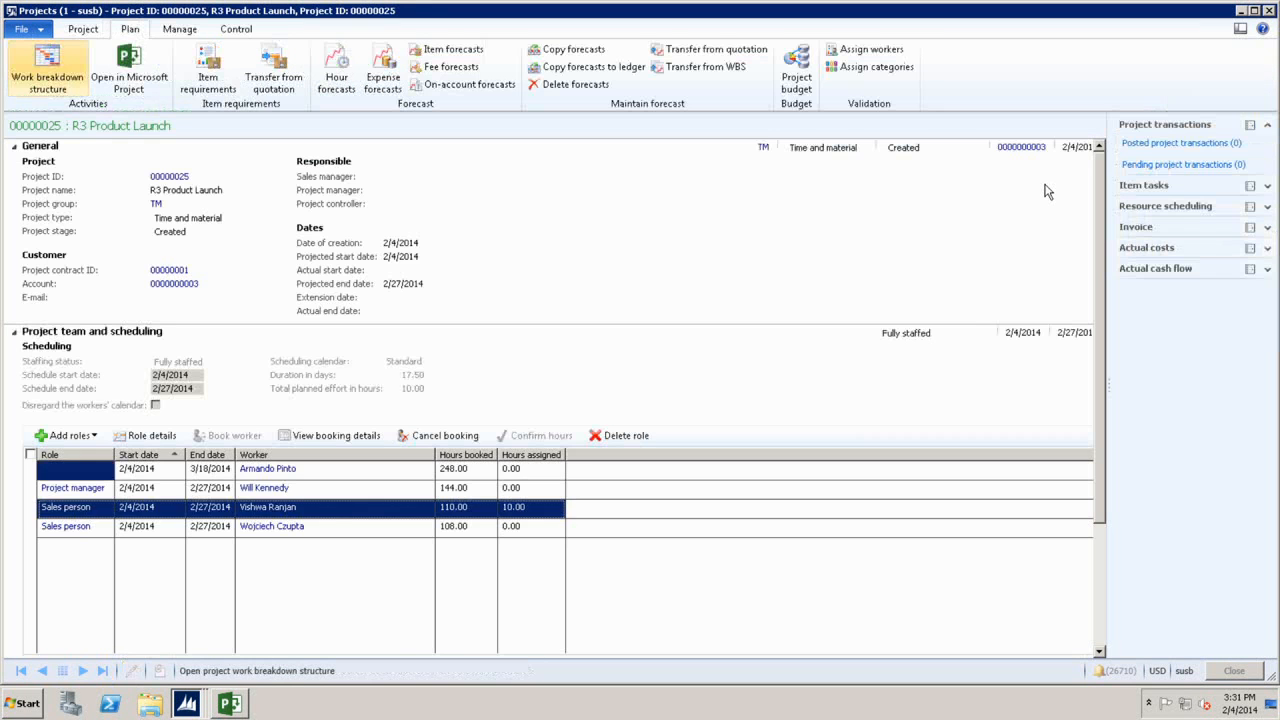
# Cancel the entire booking of the worker in the first Sales person role on the project team.
pyautogui.click(30, 509)
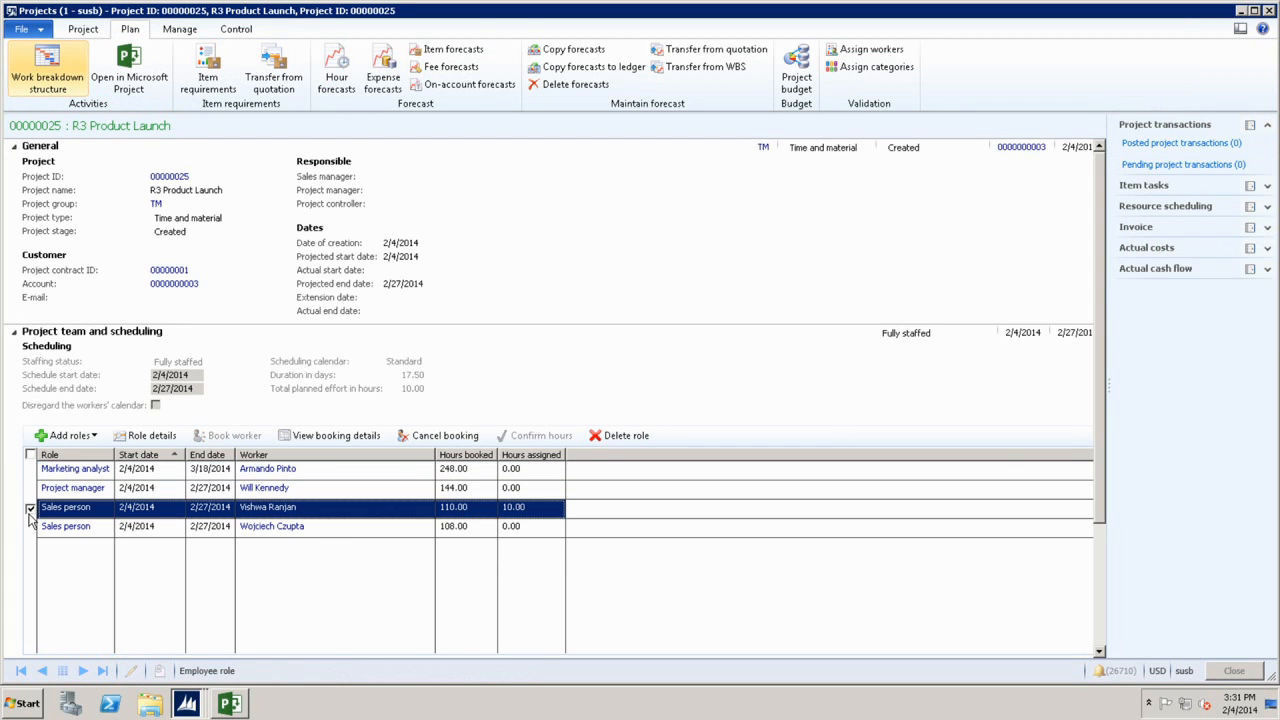
pyautogui.click(430, 437)
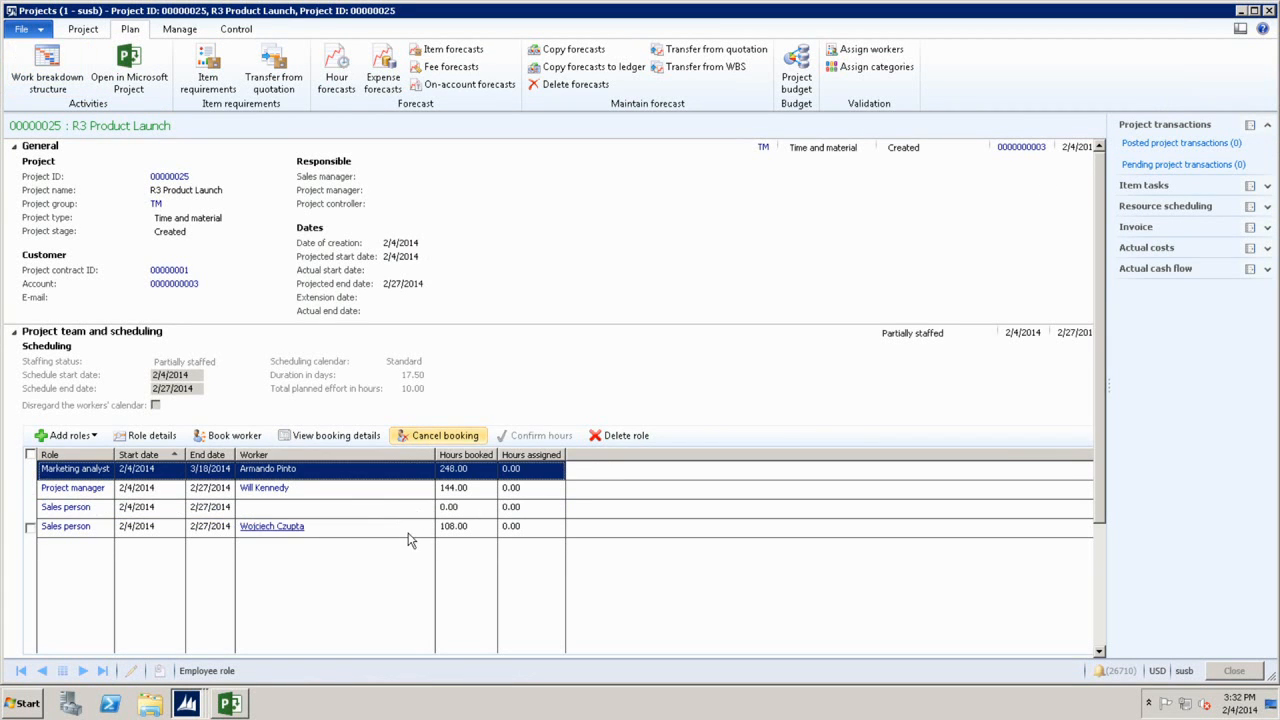
# Cancel the remaining sales person's bookings for the weeks 2/9/2014 - 2/15/2014 and 2/16/2014 - 2/22/2014 in the booking details.
pyautogui.moveTo(409, 538)
pyautogui.click(473, 535)
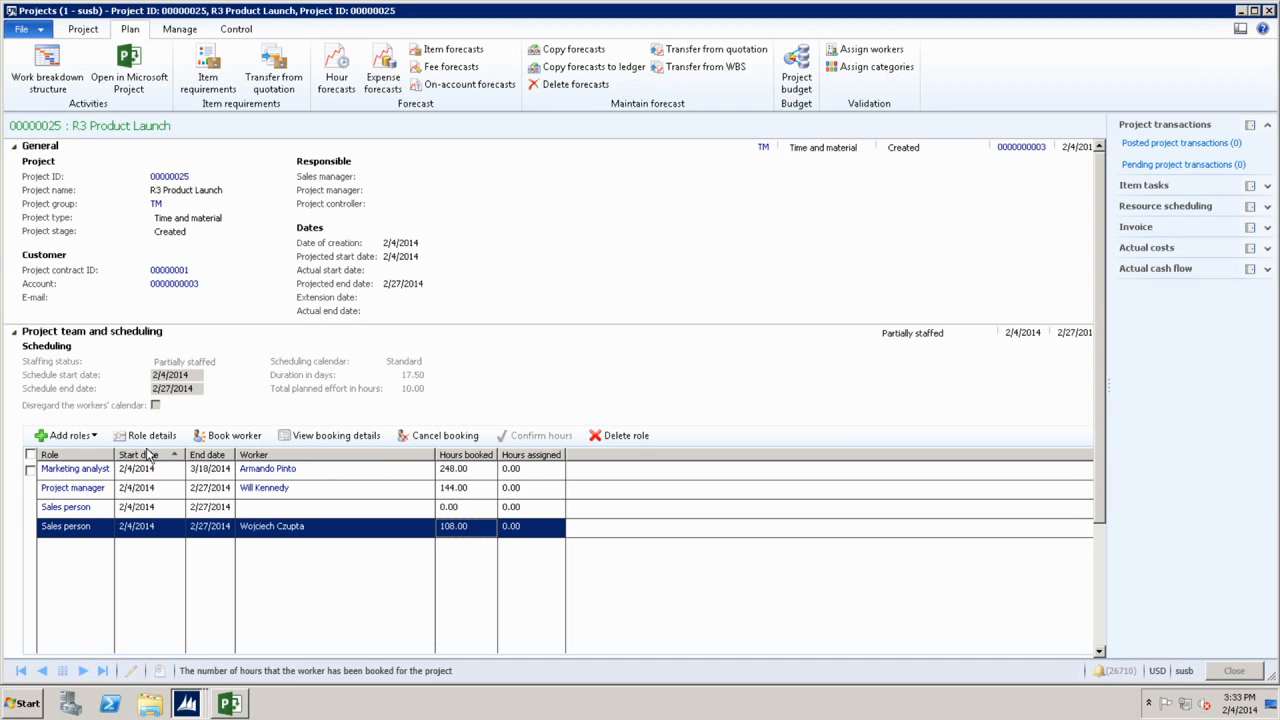
pyautogui.click(341, 444)
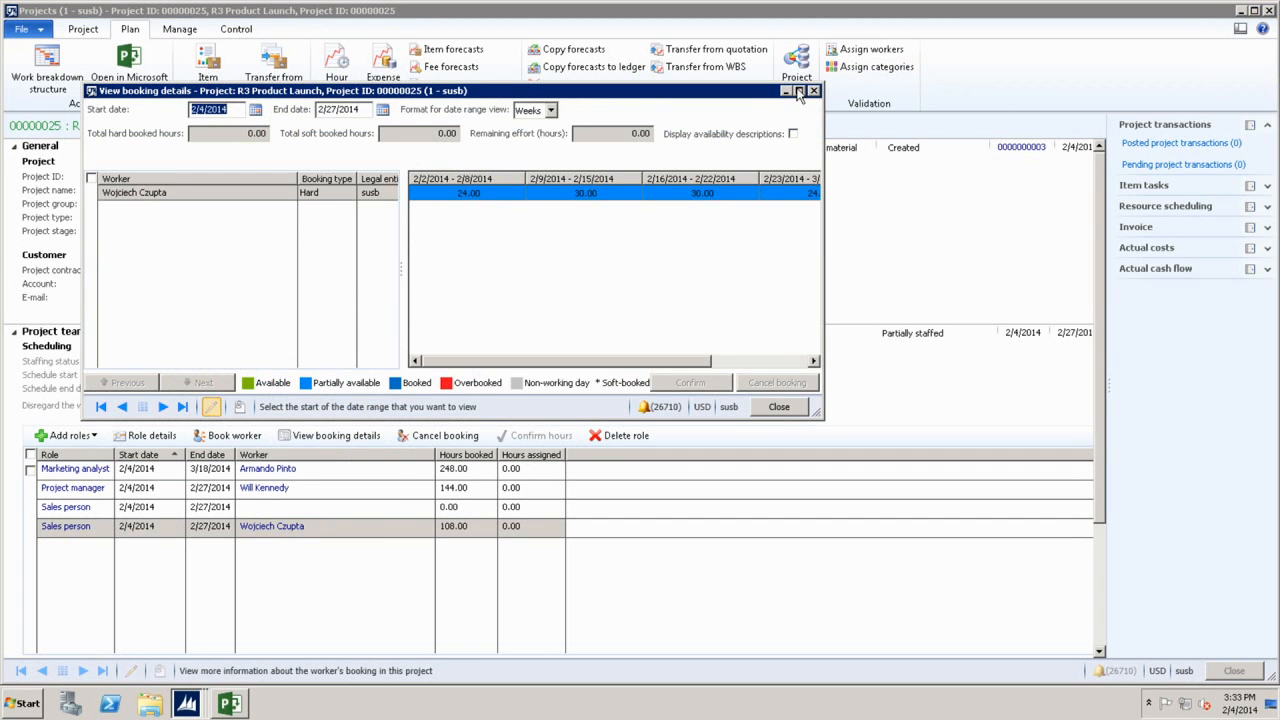
pyautogui.click(799, 91)
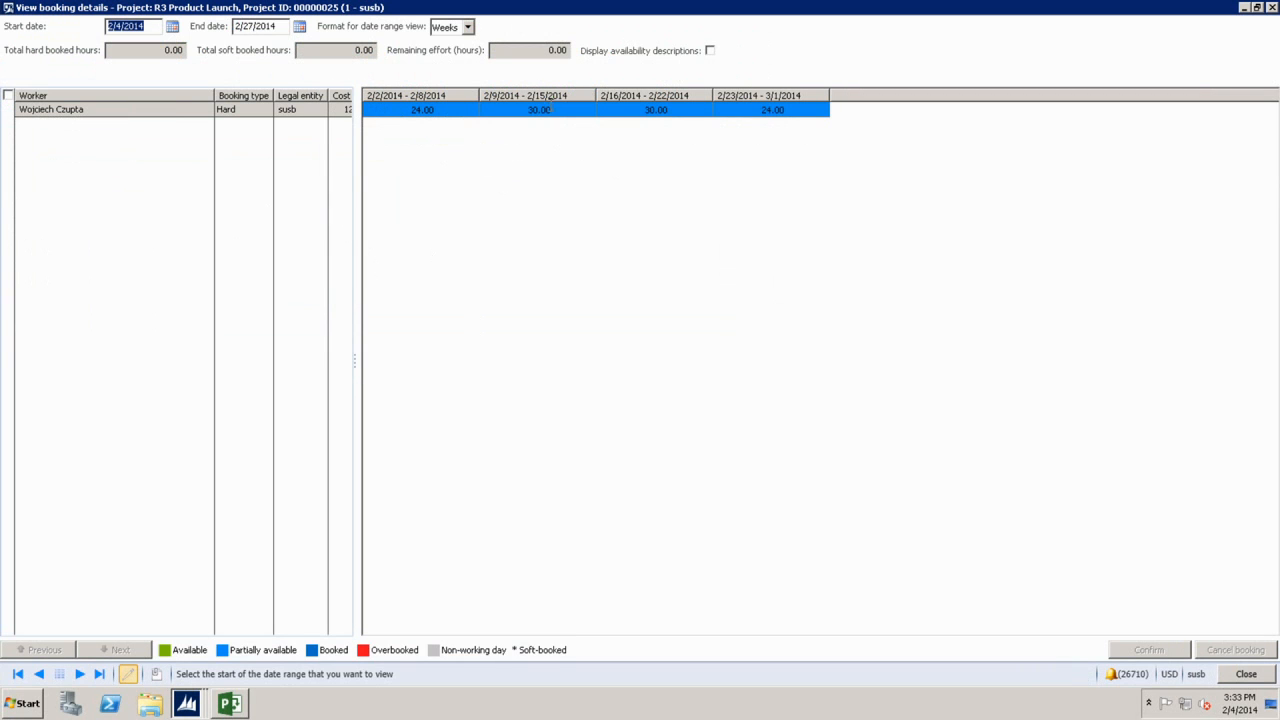
pyautogui.click(551, 109)
pyautogui.click(654, 111)
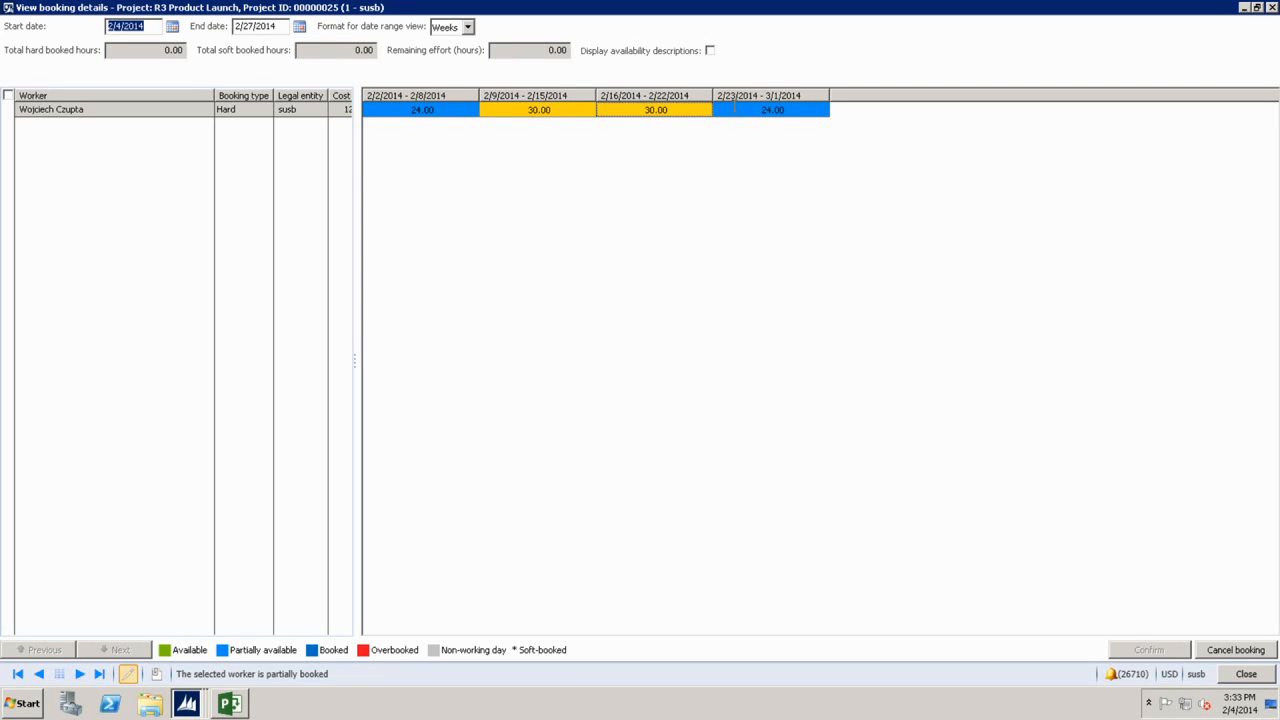
pyautogui.click(1256, 654)
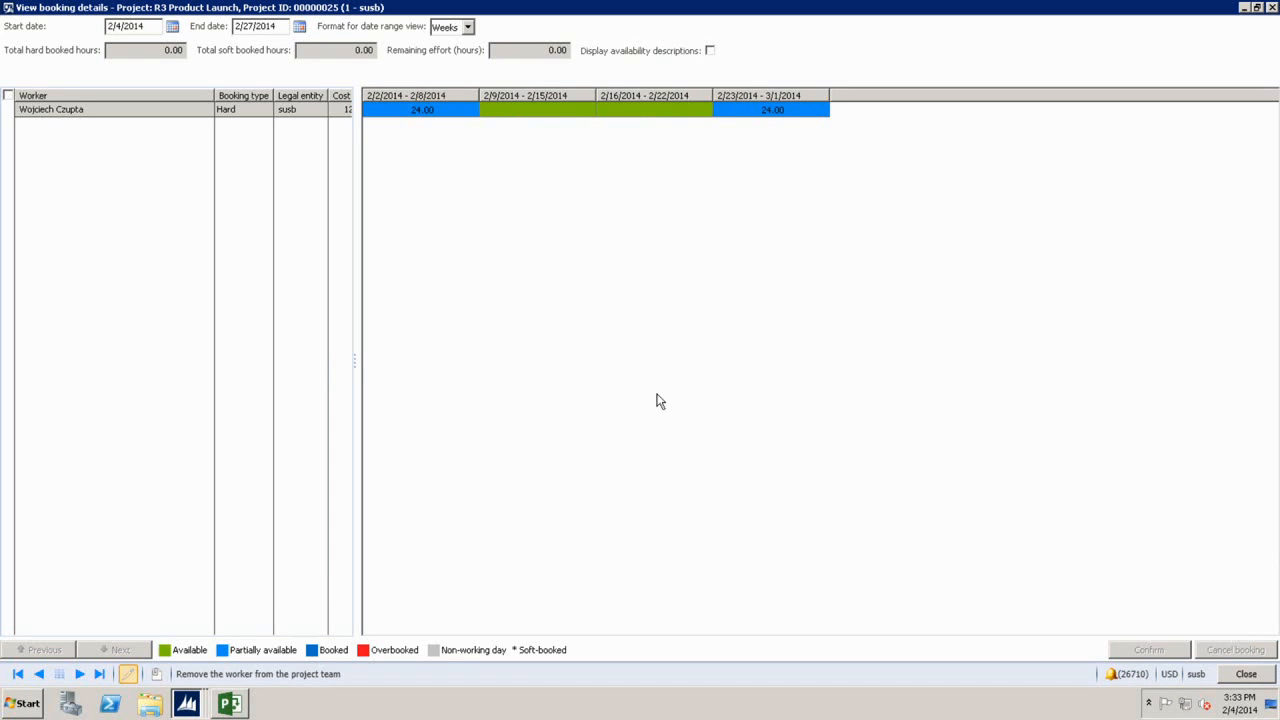
pyautogui.click(1240, 675)
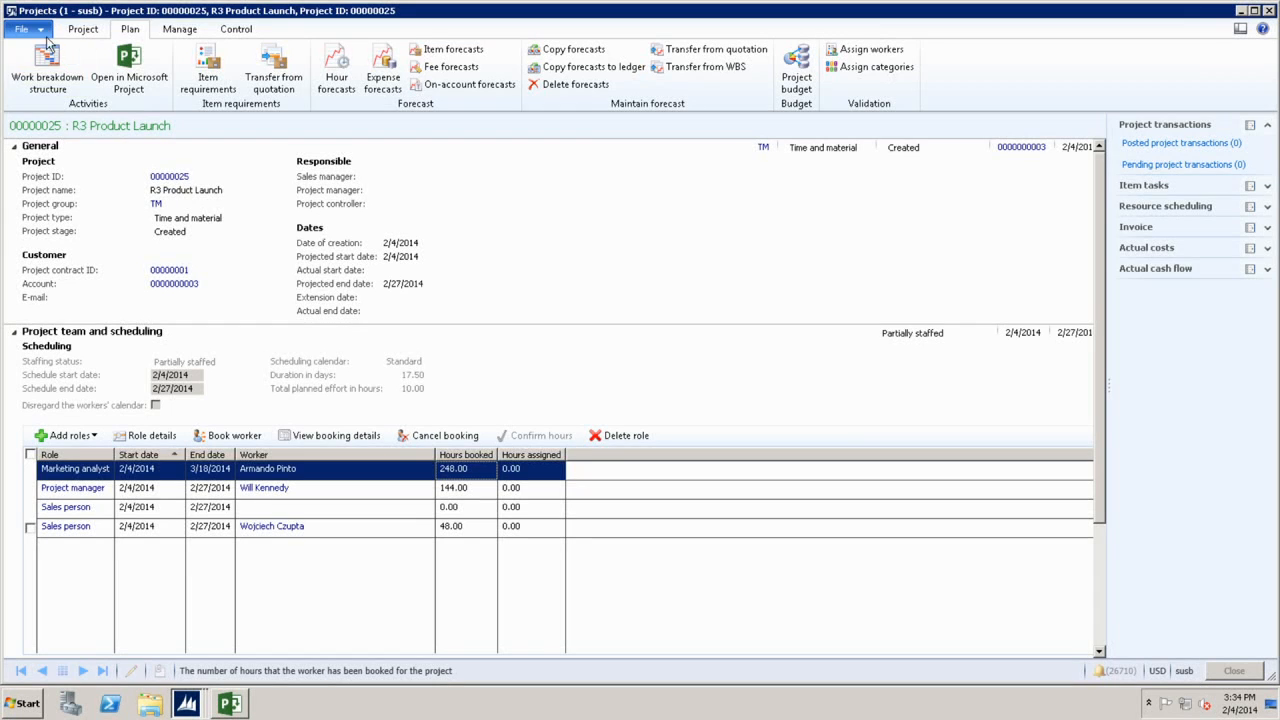
# Reopen the work breakdown structure and examine the worker assignments of Define marketing strategy and Solicit input in the line details.
pyautogui.click(50, 92)
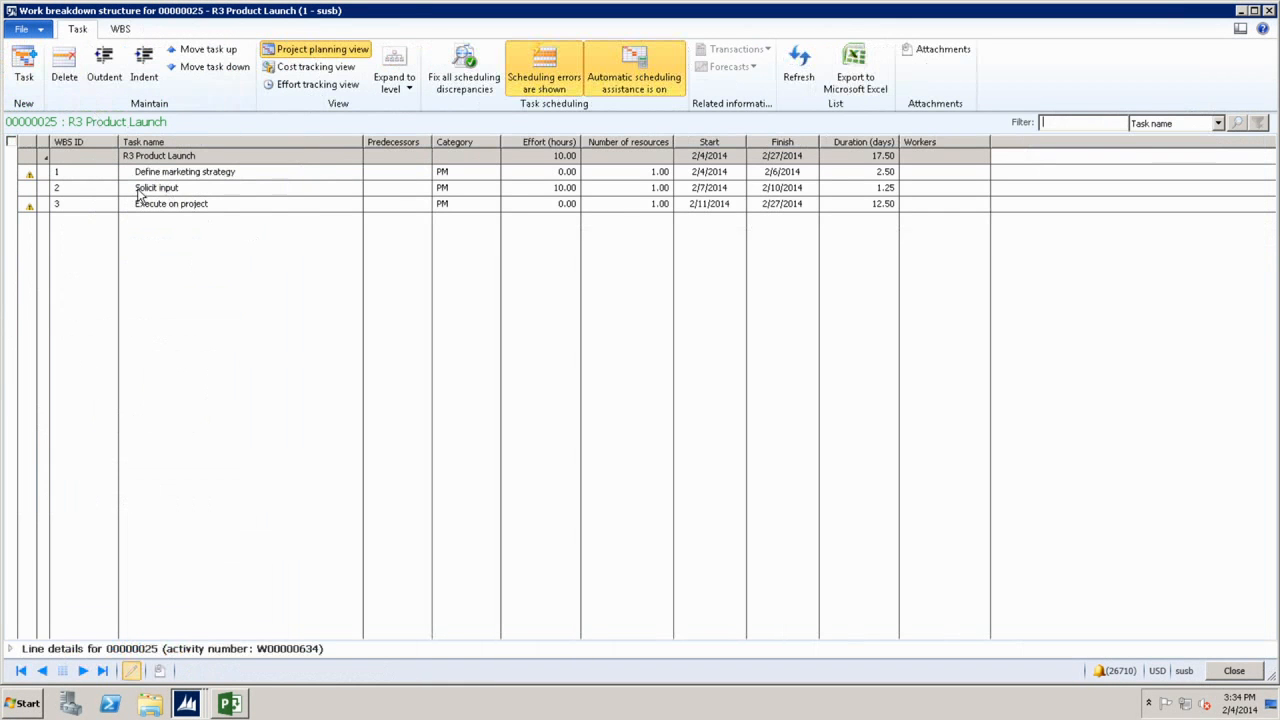
pyautogui.click(249, 173)
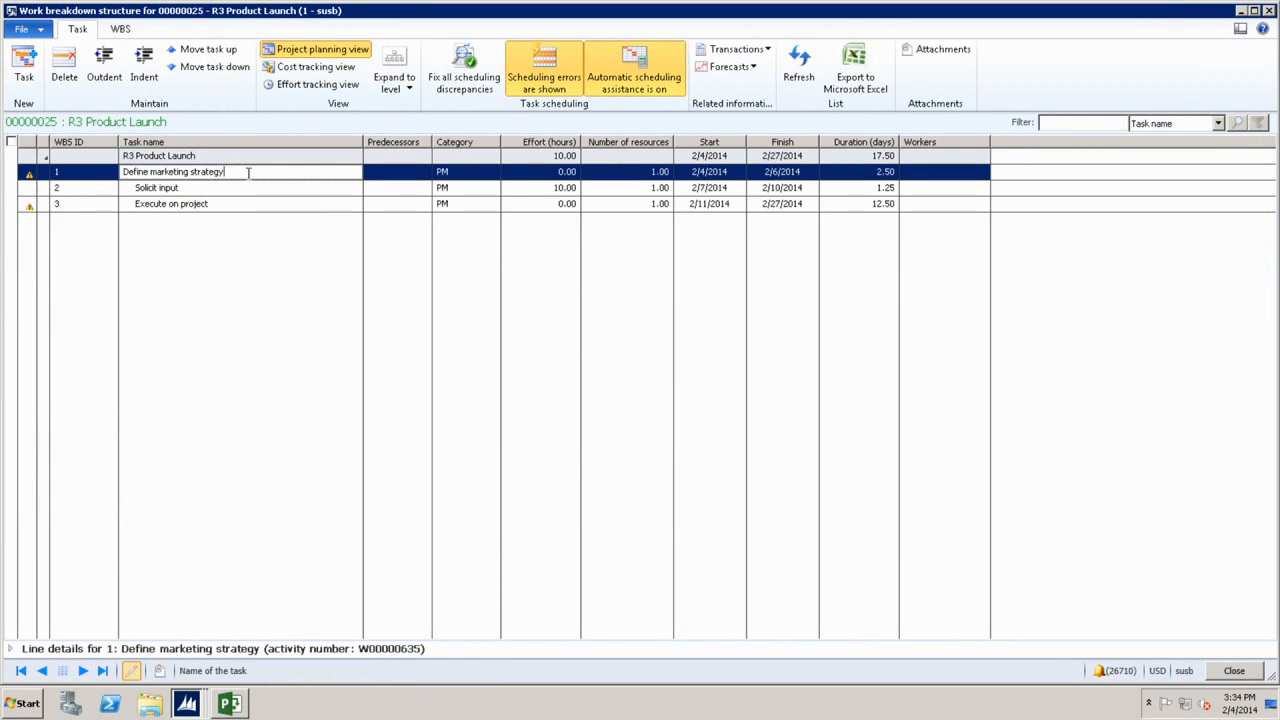
pyautogui.click(10, 648)
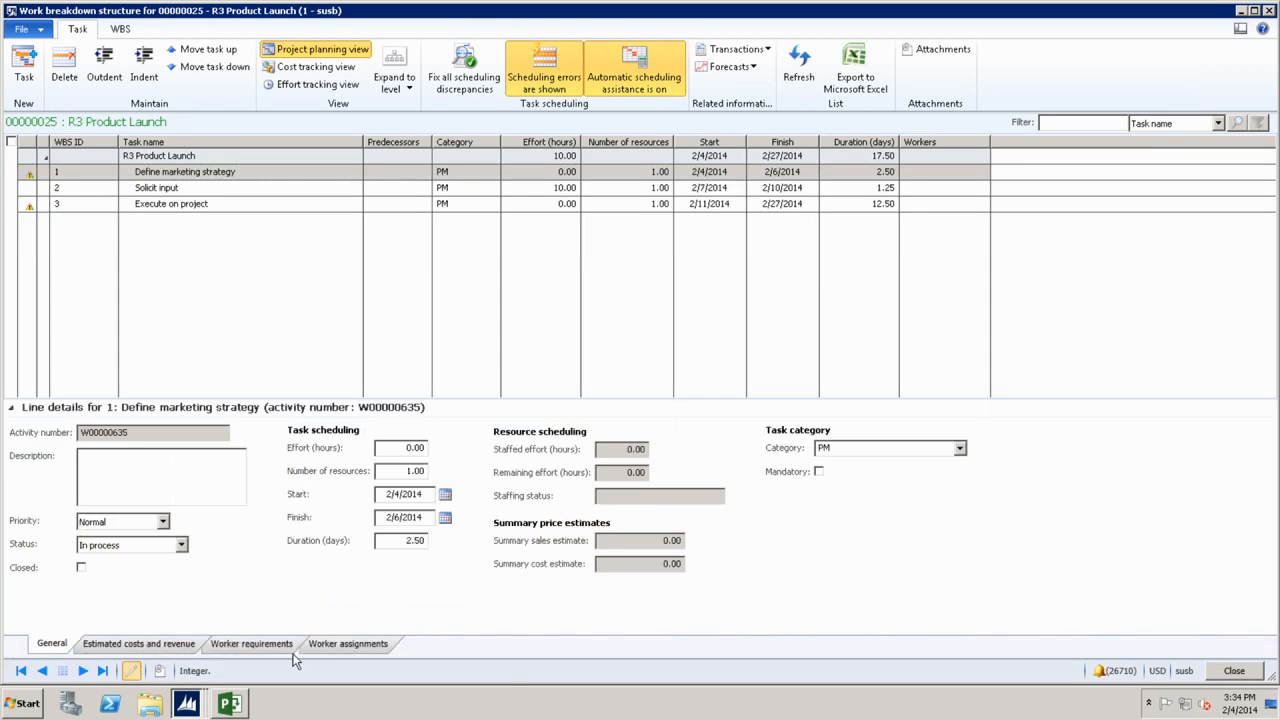
pyautogui.click(358, 646)
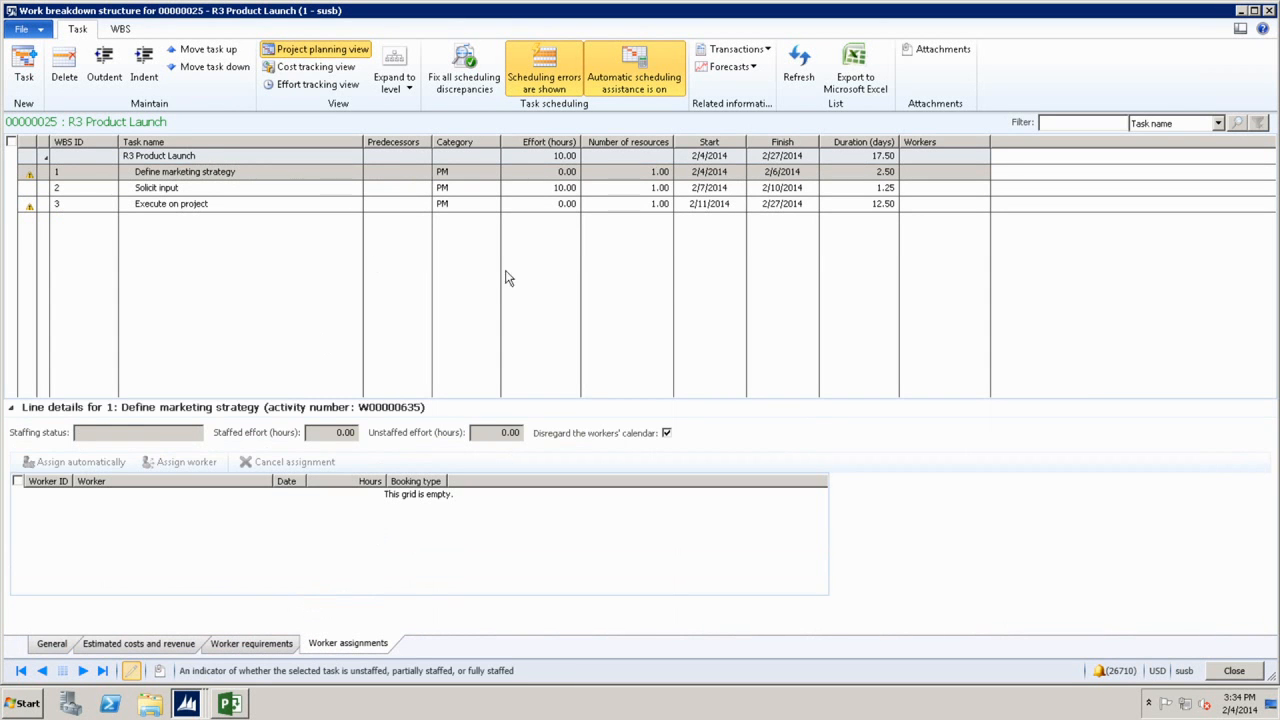
pyautogui.click(873, 190)
pyautogui.click(972, 184)
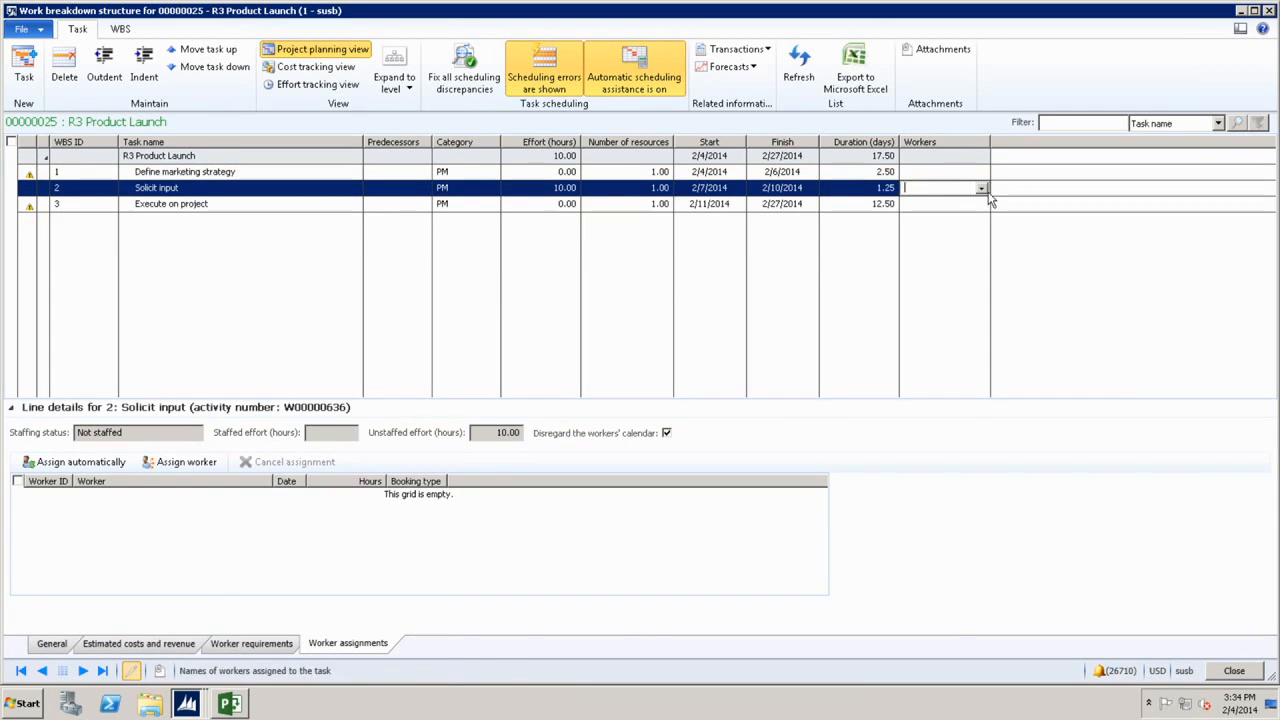
pyautogui.click(973, 172)
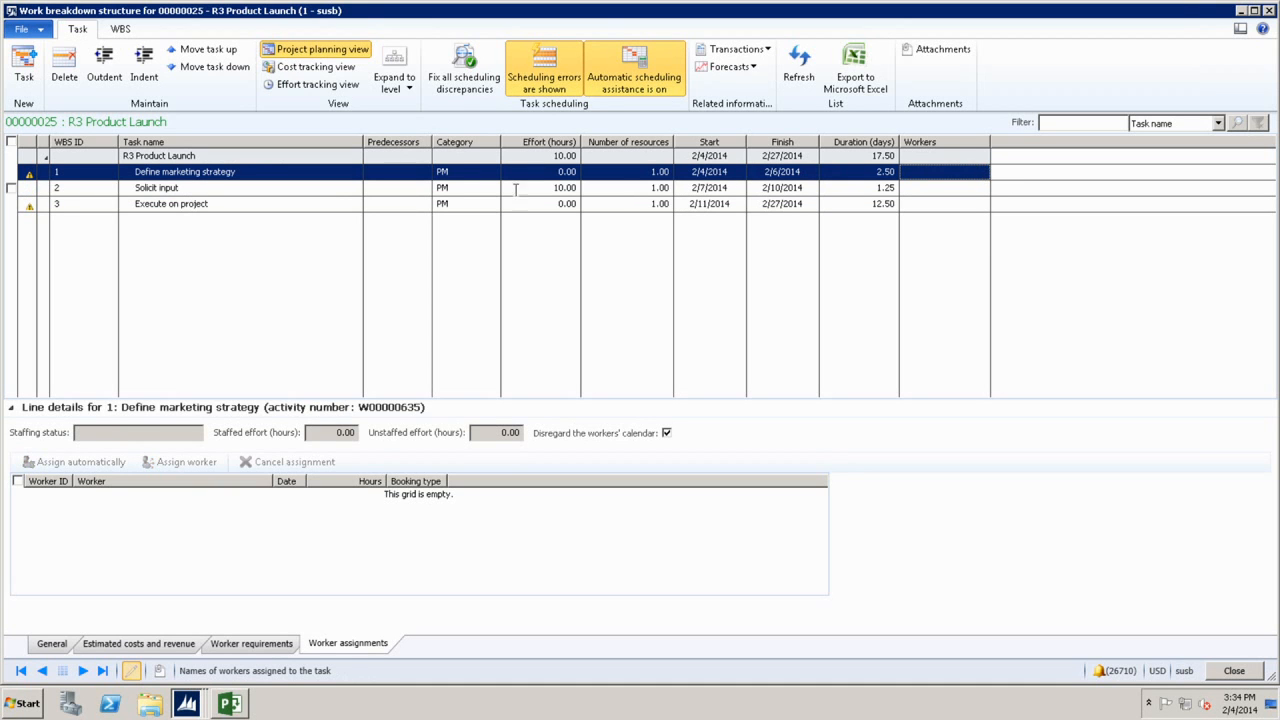
# Set the effort of the Define marketing strategy task to 30 hours.
pyautogui.click(552, 179)
pyautogui.write('30')
pyautogui.press('Tab')
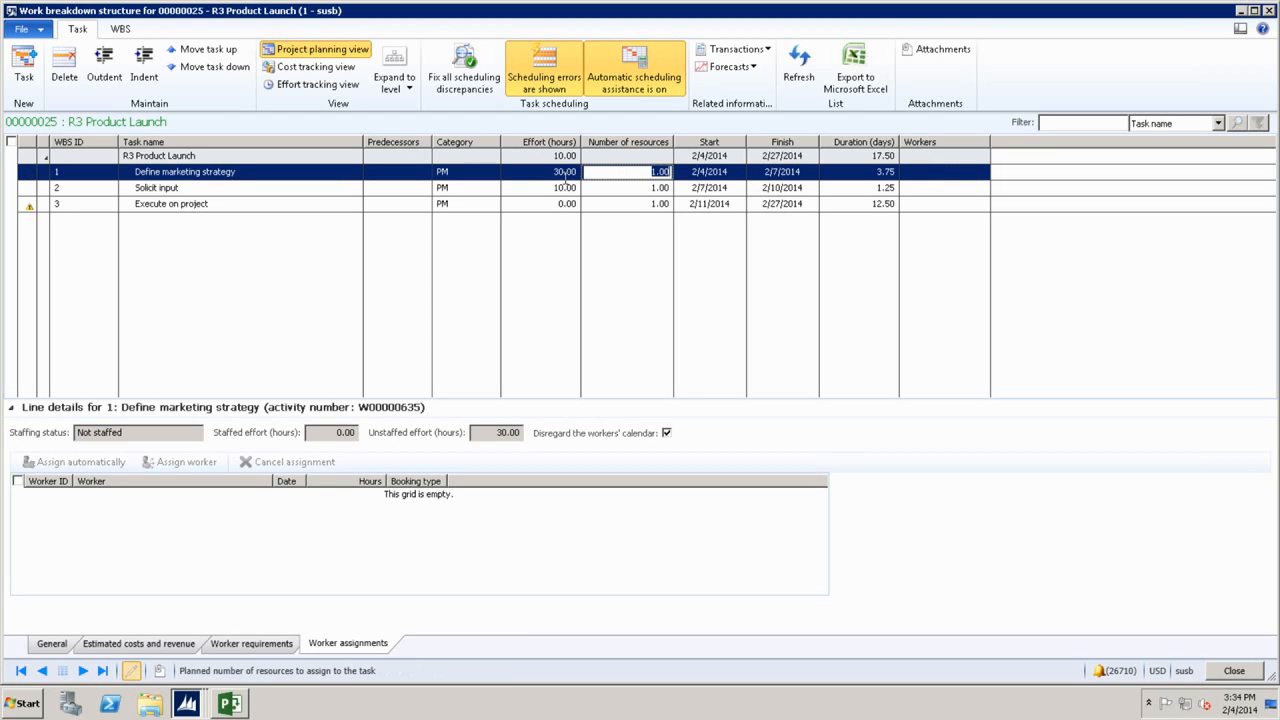
# Assign all three available project team workers to the Define marketing strategy task.
pyautogui.click(985, 173)
pyautogui.click(981, 172)
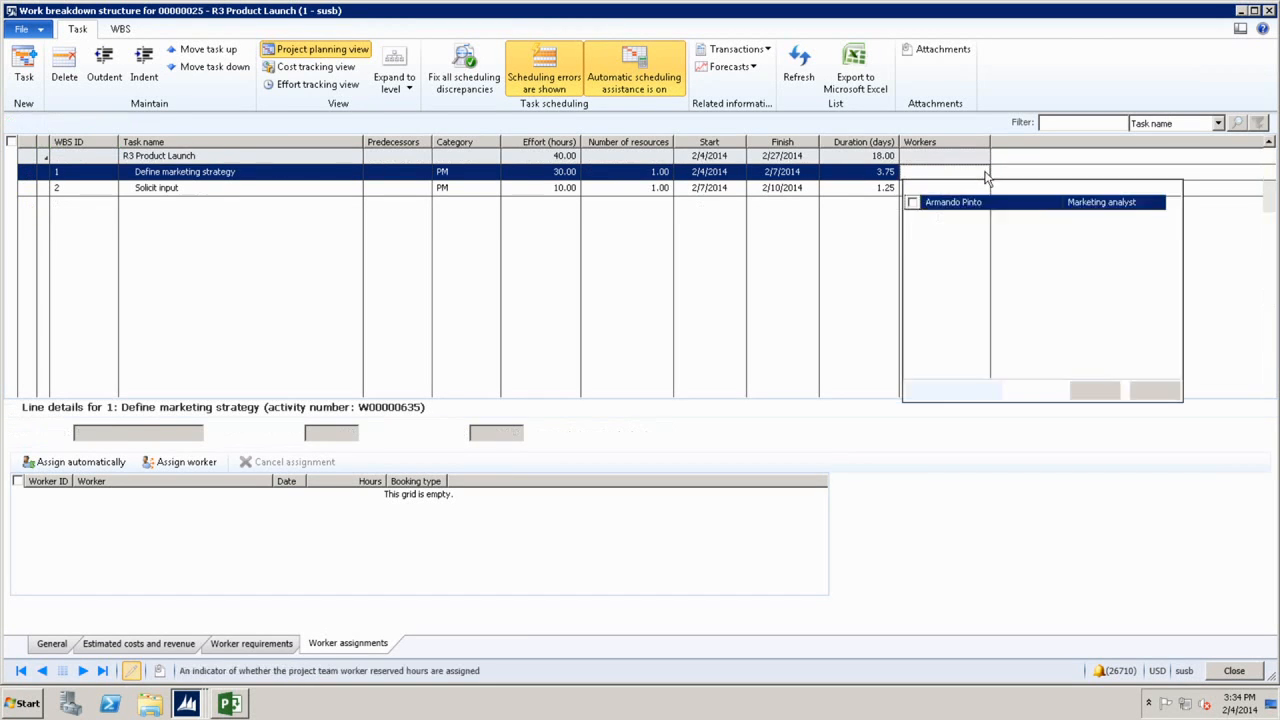
pyautogui.click(920, 202)
pyautogui.click(920, 217)
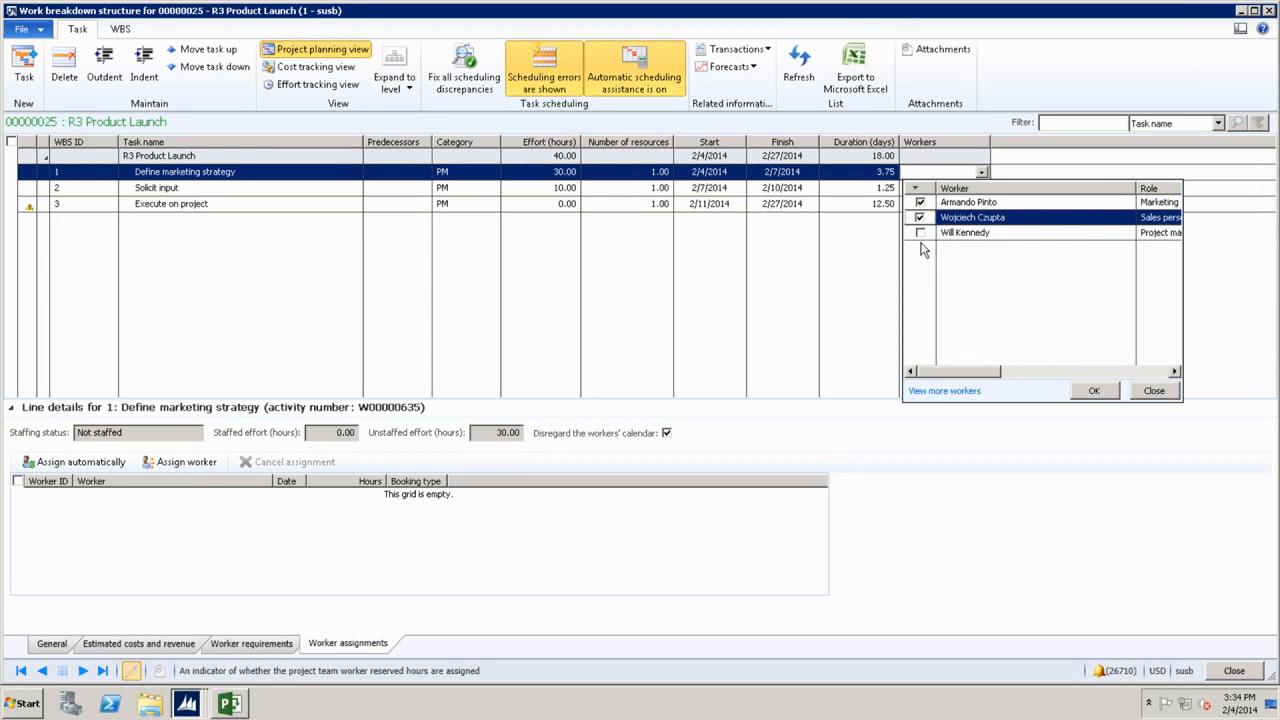
pyautogui.click(921, 232)
pyautogui.click(1094, 390)
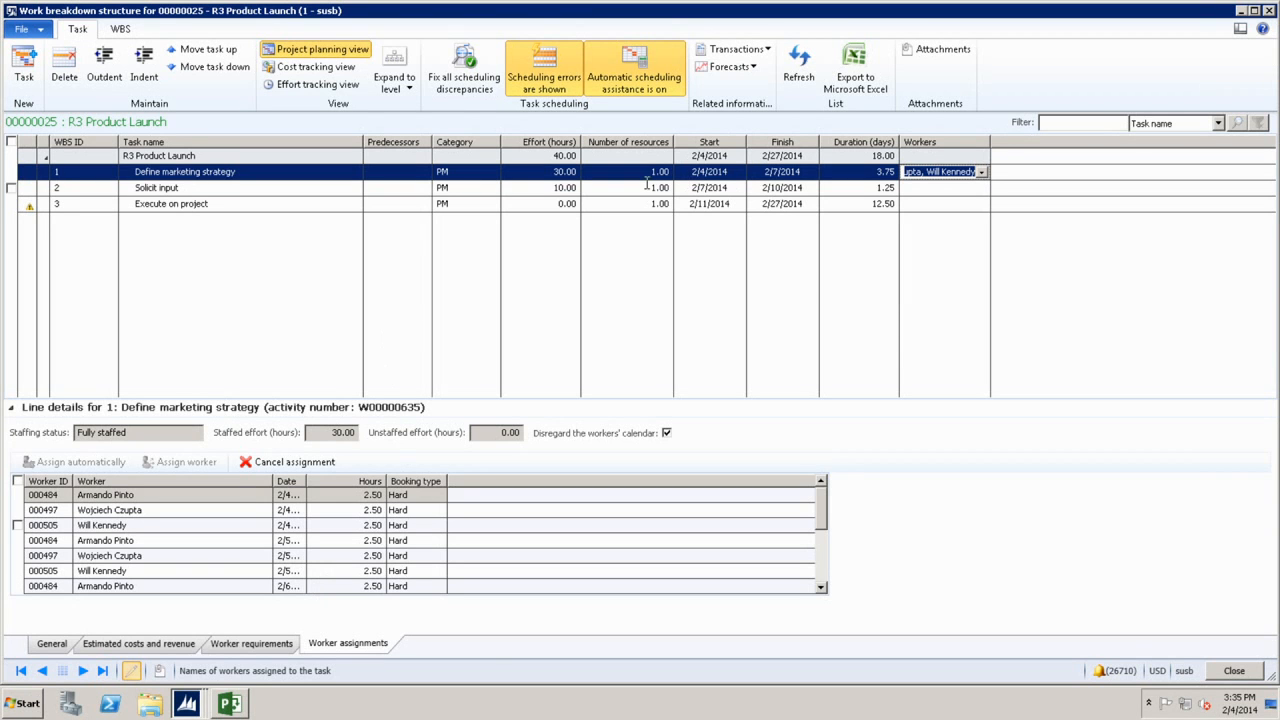
# Set the effort of the Define marketing strategy task to 10 hours and return to the project.
pyautogui.click(566, 173)
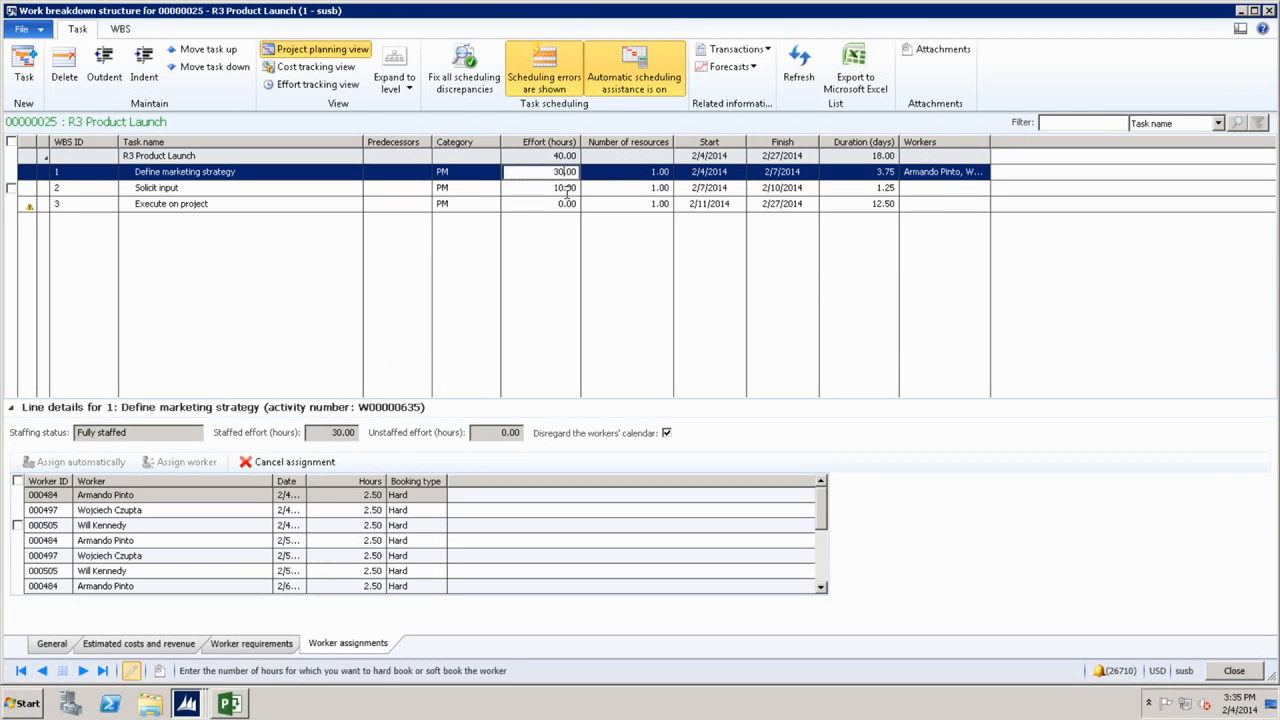
pyautogui.hotkey('shift', 'Left')
pyautogui.hotkey('shift', 'Left')
pyautogui.write('10')
pyautogui.press('Tab')
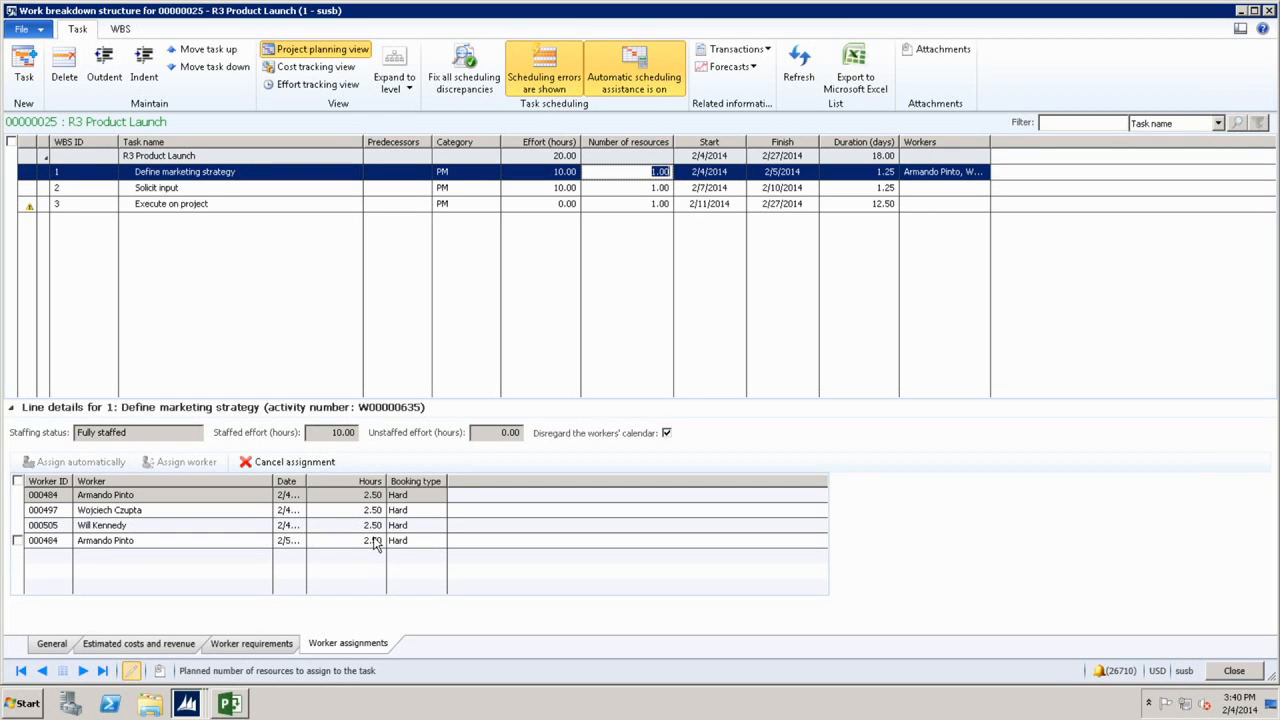
pyautogui.click(1233, 671)
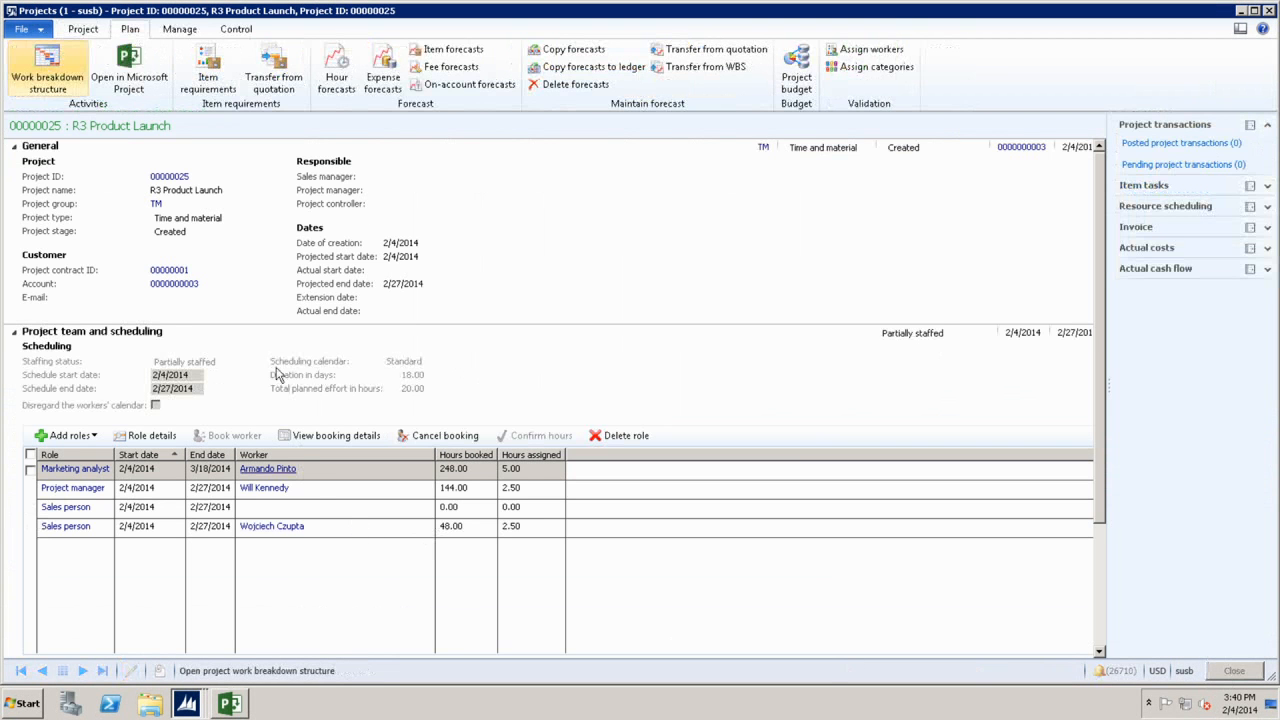
# Reopen the work breakdown structure and set the effort of the Execute on project task to 10 hours.
pyautogui.click(45, 65)
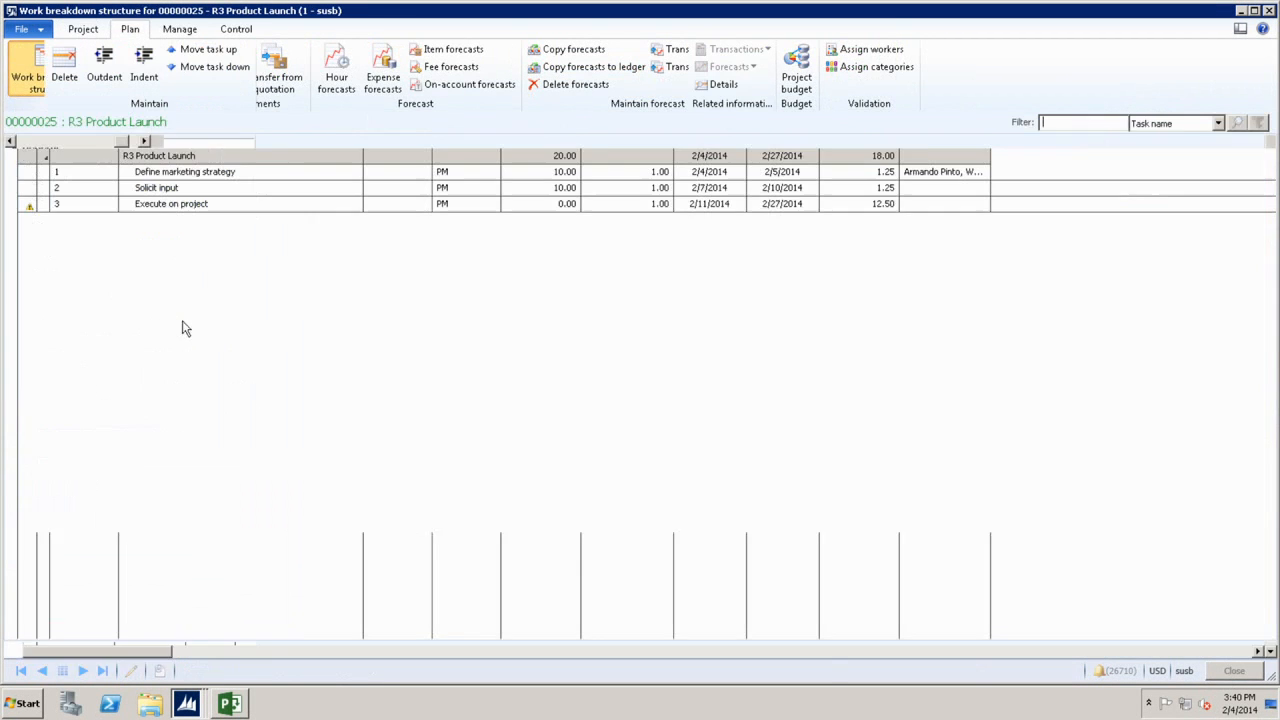
pyautogui.click(782, 206)
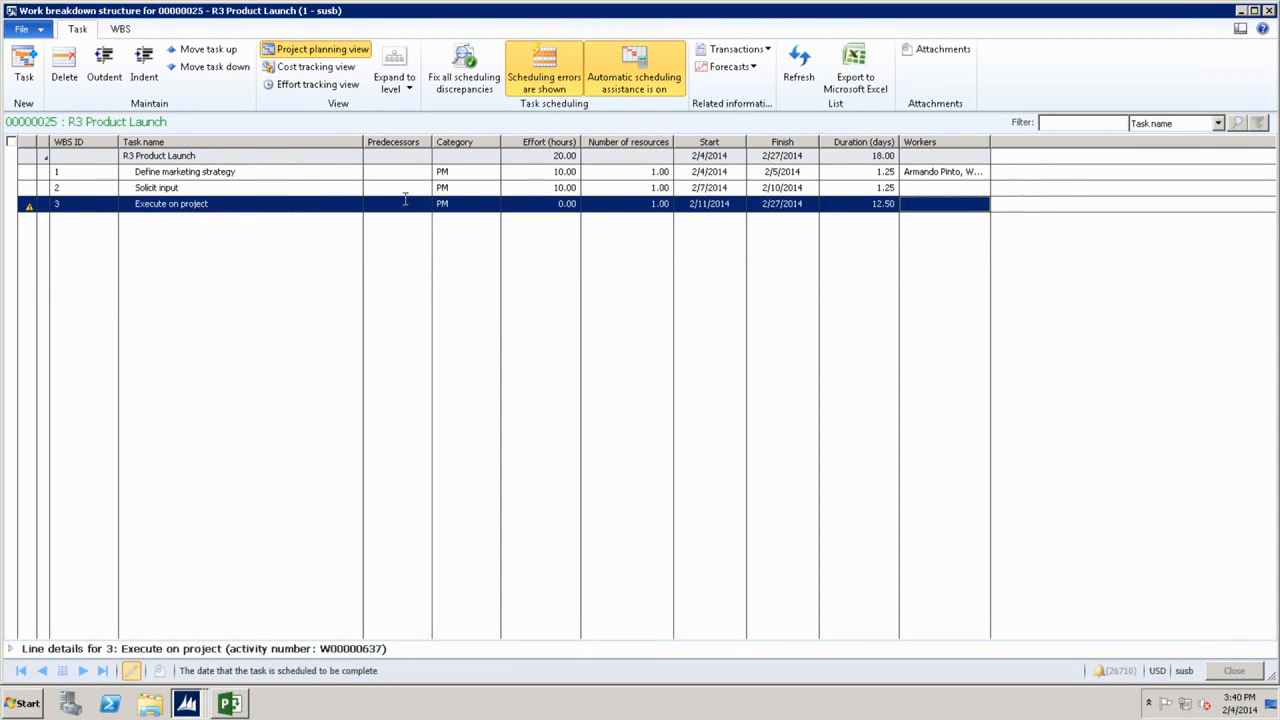
pyautogui.click(544, 189)
pyautogui.press('Down')
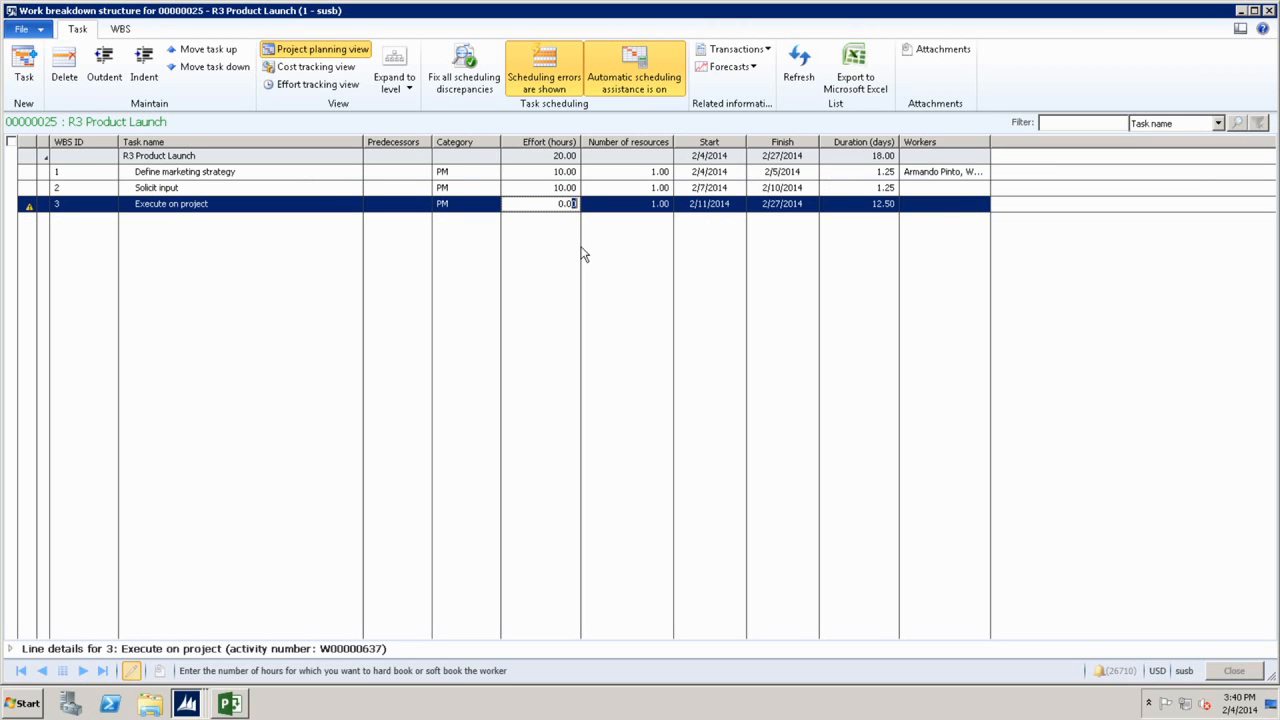
pyautogui.press('Home')
pyautogui.write('10')
pyautogui.press('Tab')
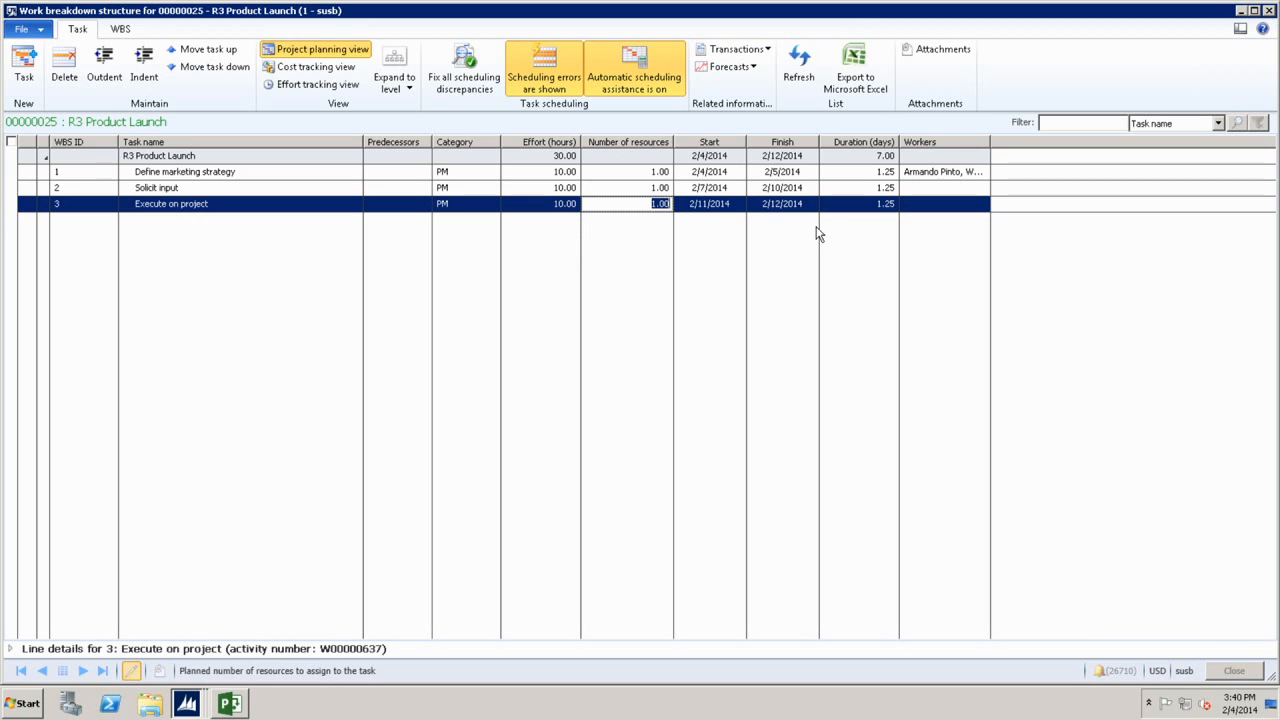
# Hard book the available non-team worker in the sixth row to Execute on project for 10 hours, using first available hours, and return to the project.
pyautogui.click(958, 205)
pyautogui.click(982, 204)
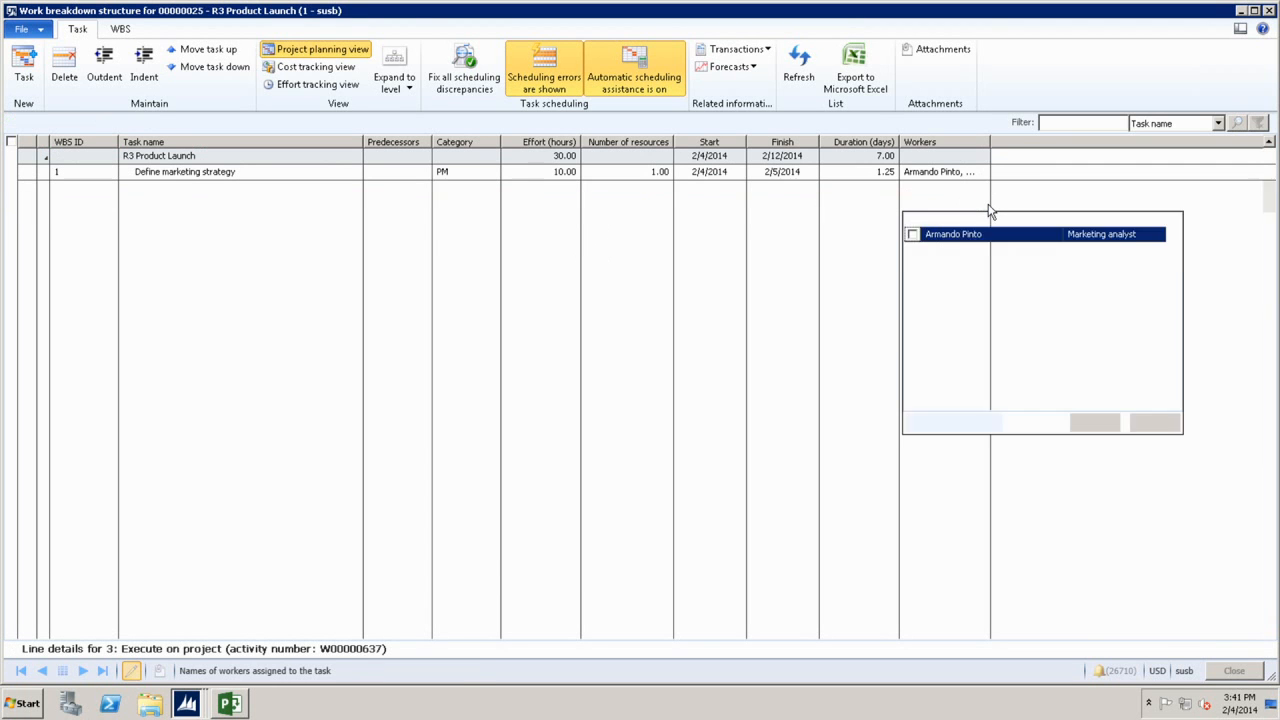
pyautogui.click(932, 428)
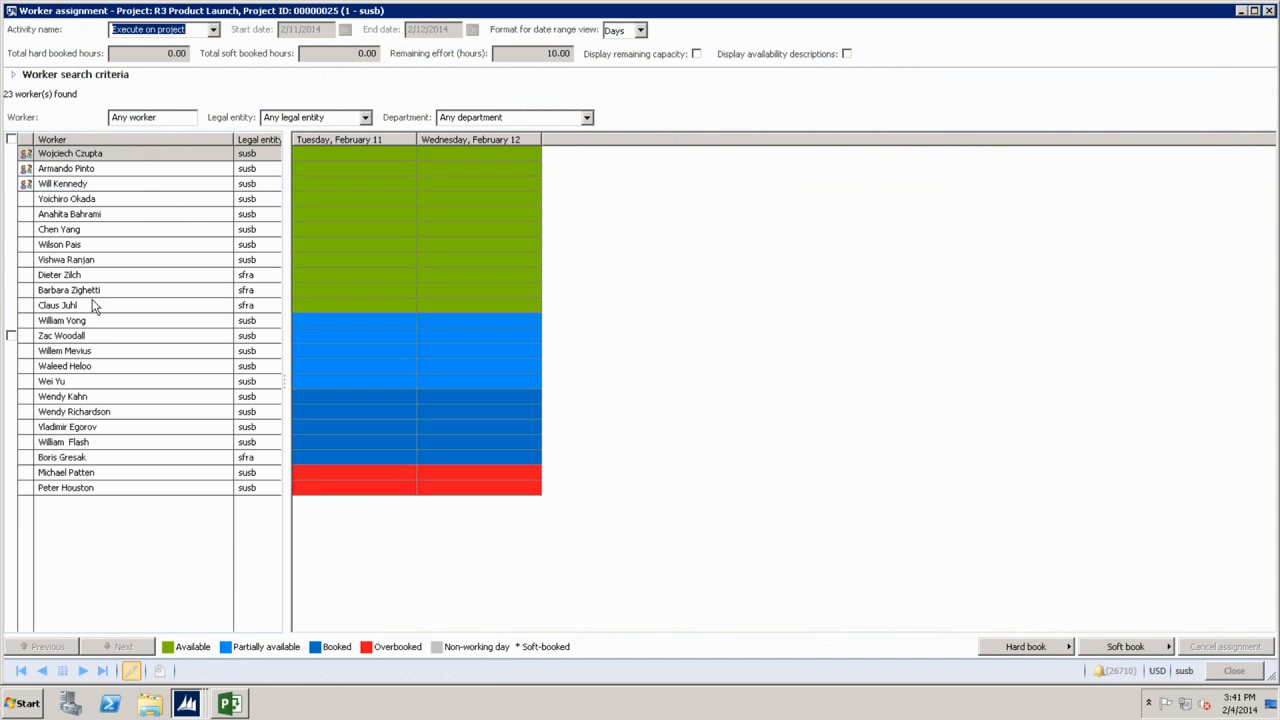
pyautogui.click(12, 230)
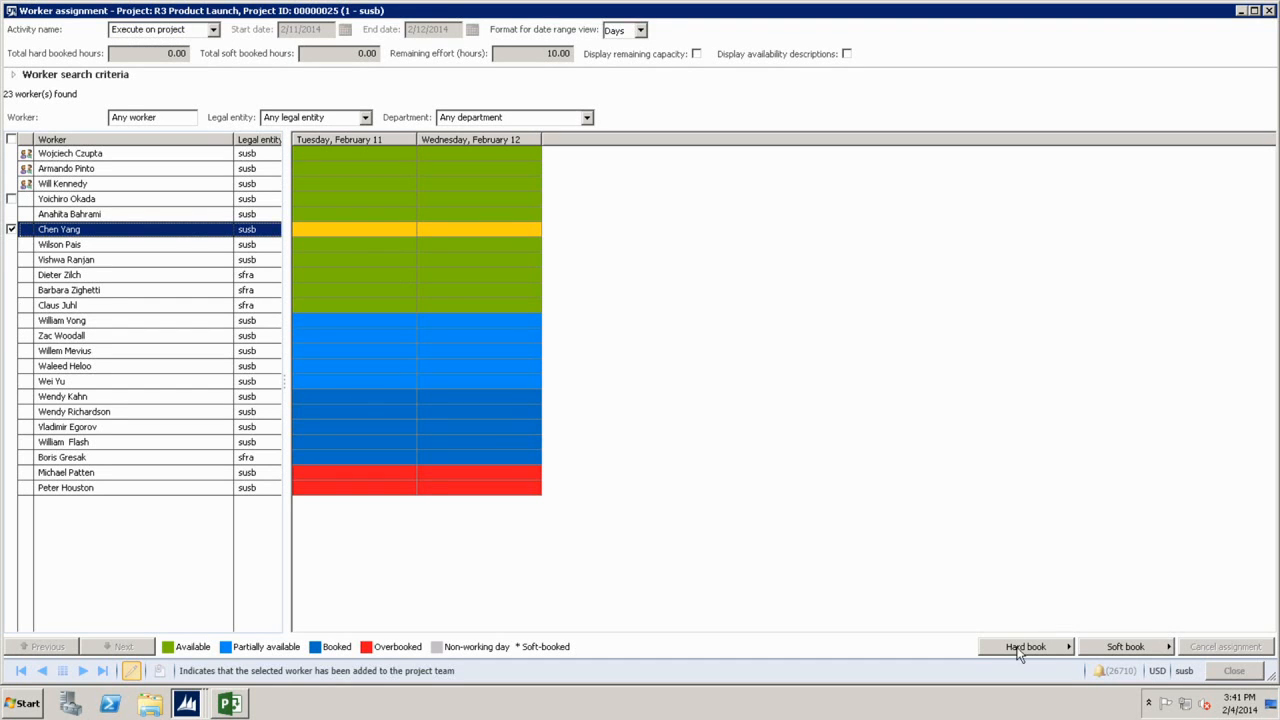
pyautogui.click(1062, 647)
pyautogui.click(1130, 625)
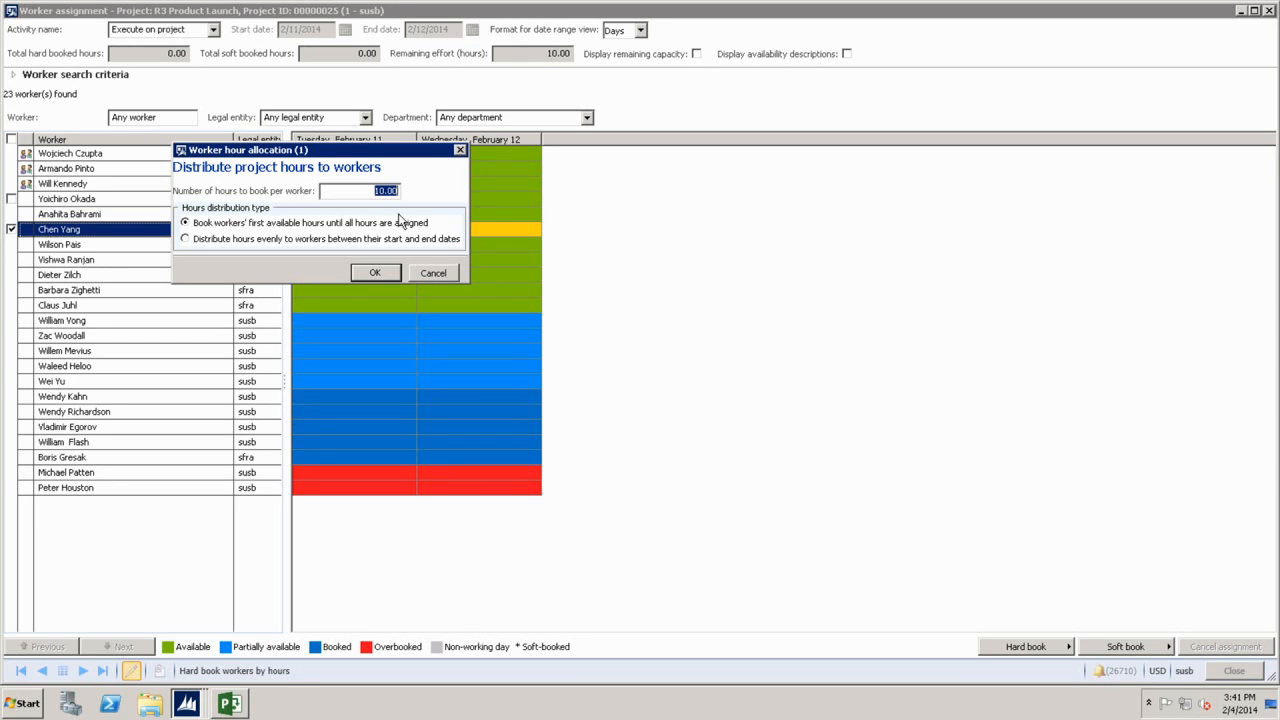
pyautogui.click(390, 273)
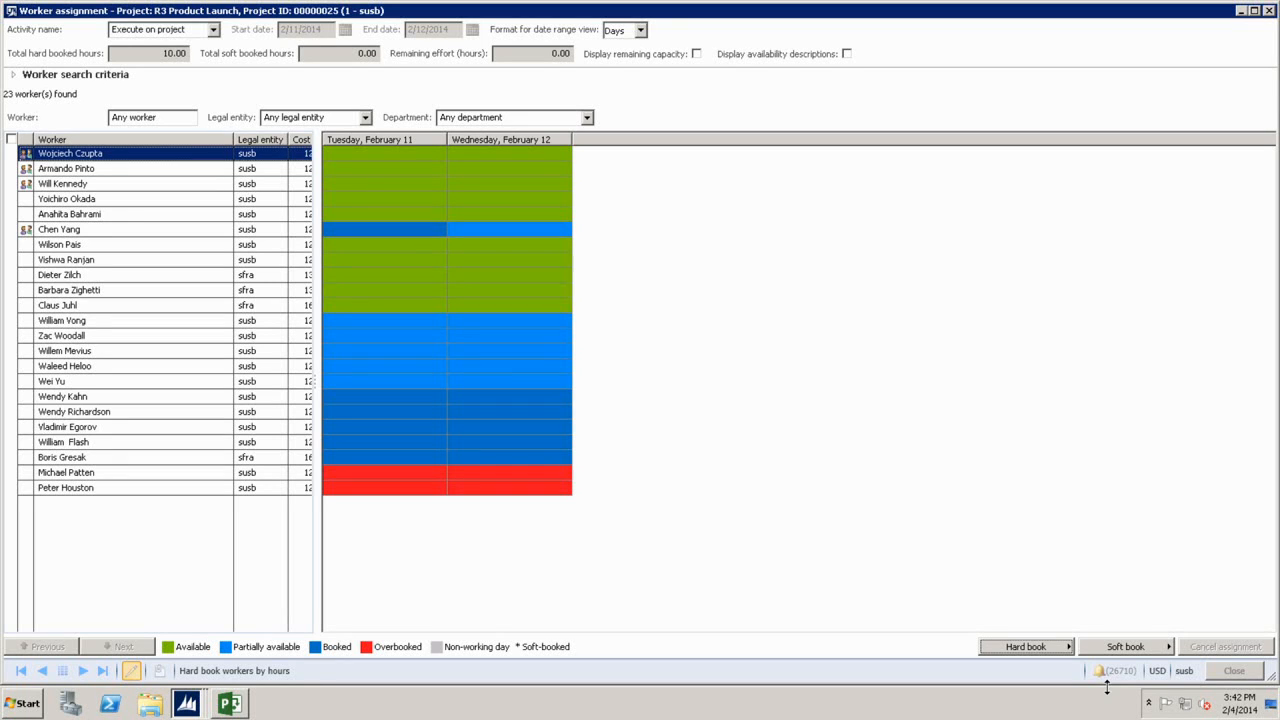
pyautogui.click(1268, 11)
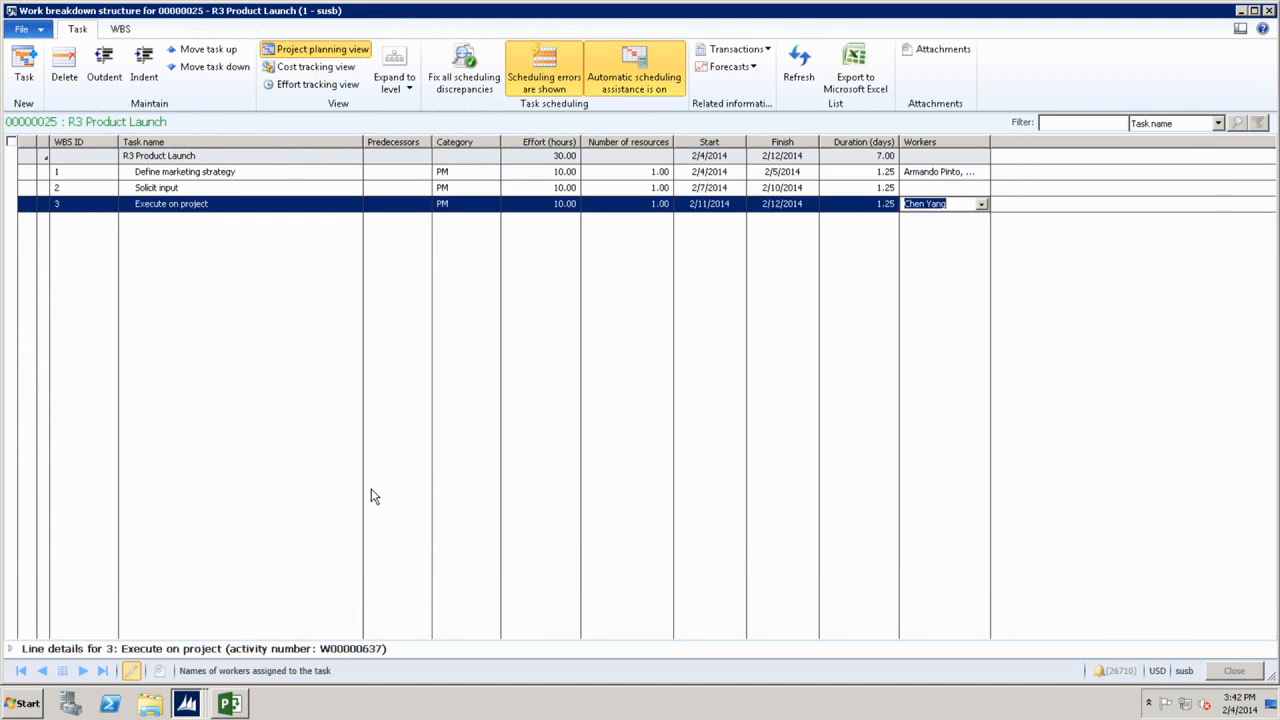
pyautogui.click(1268, 10)
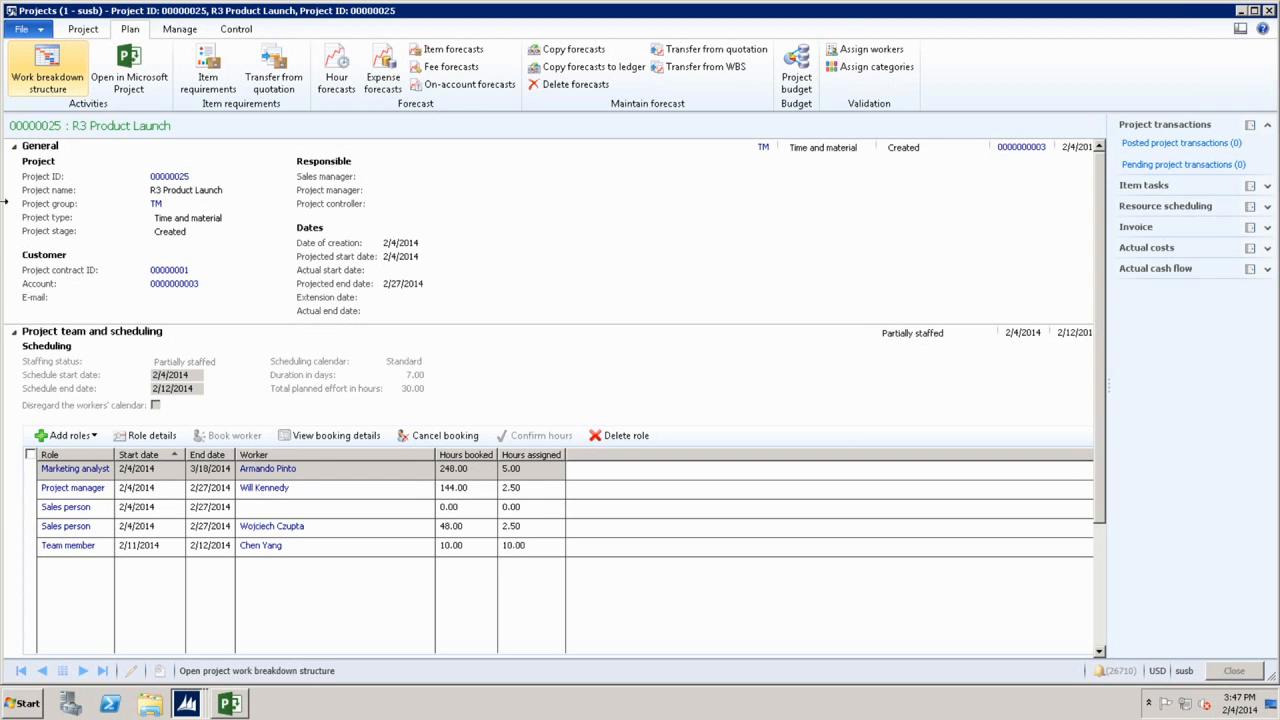
# Reopen the work breakdown structure and examine the estimated costs and revenue of Define marketing strategy in the line details.
pyautogui.click(33, 63)
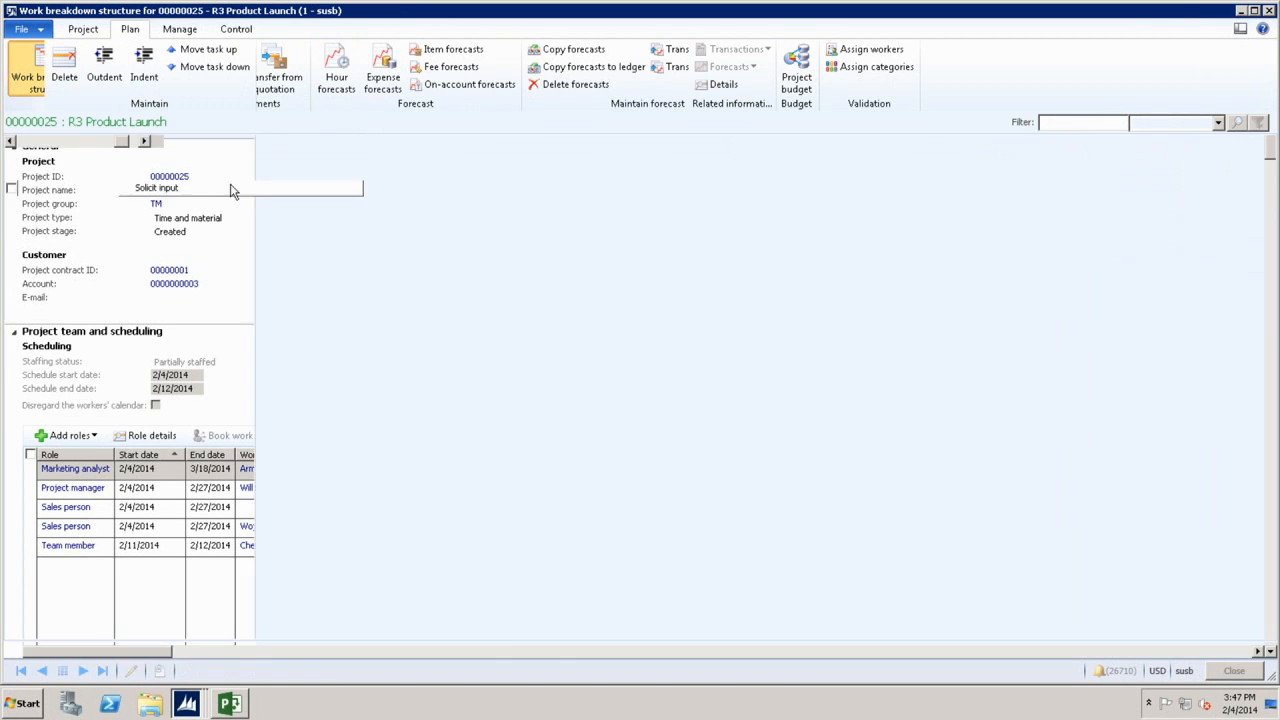
pyautogui.click(140, 188)
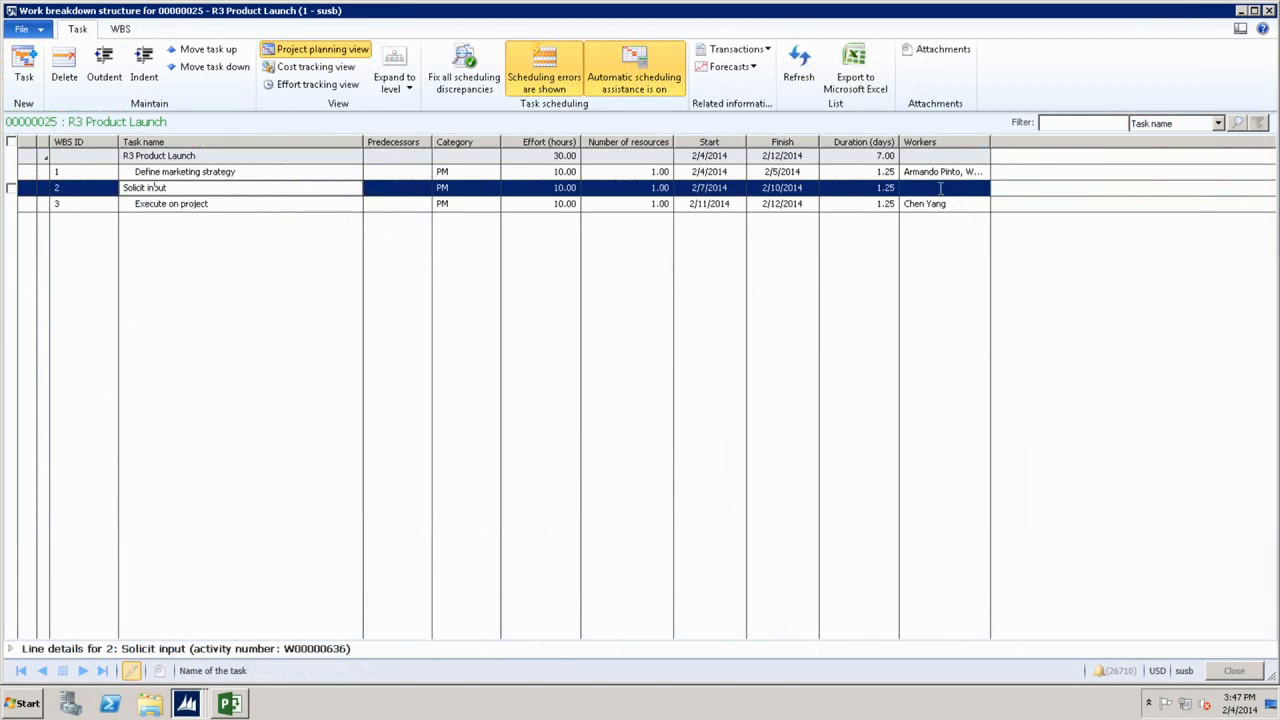
pyautogui.click(948, 172)
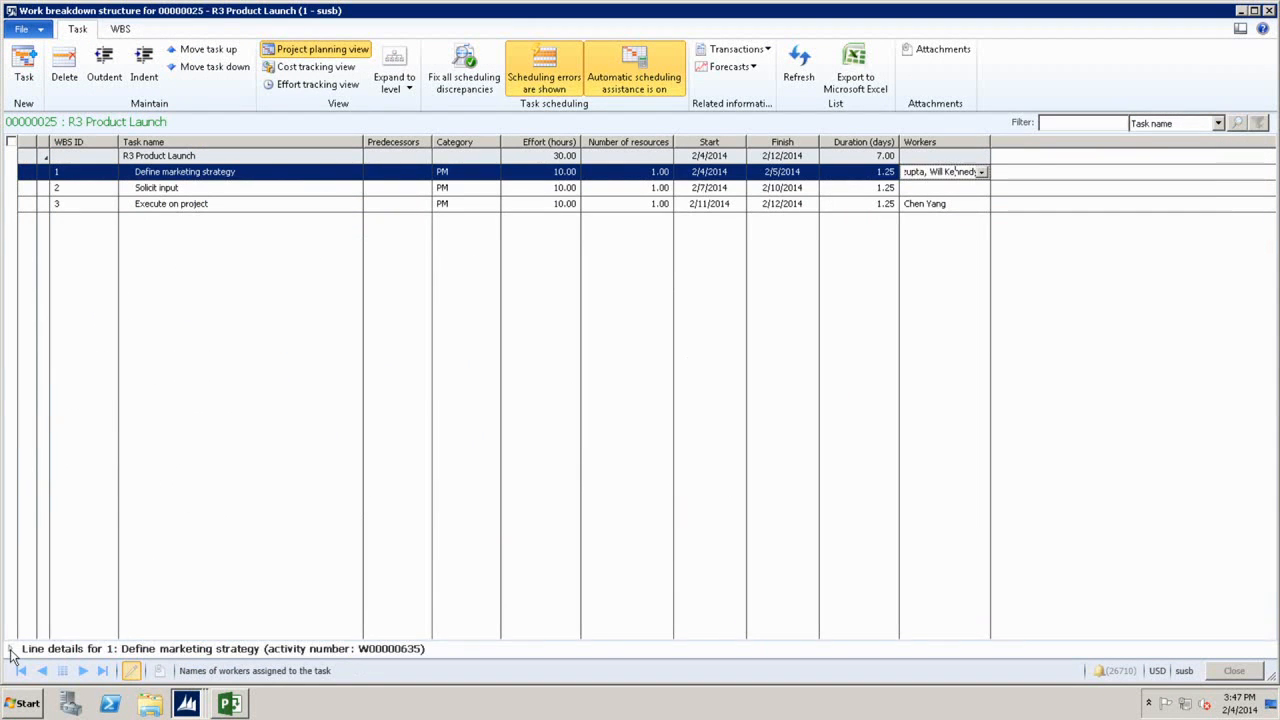
pyautogui.click(10, 649)
pyautogui.click(141, 646)
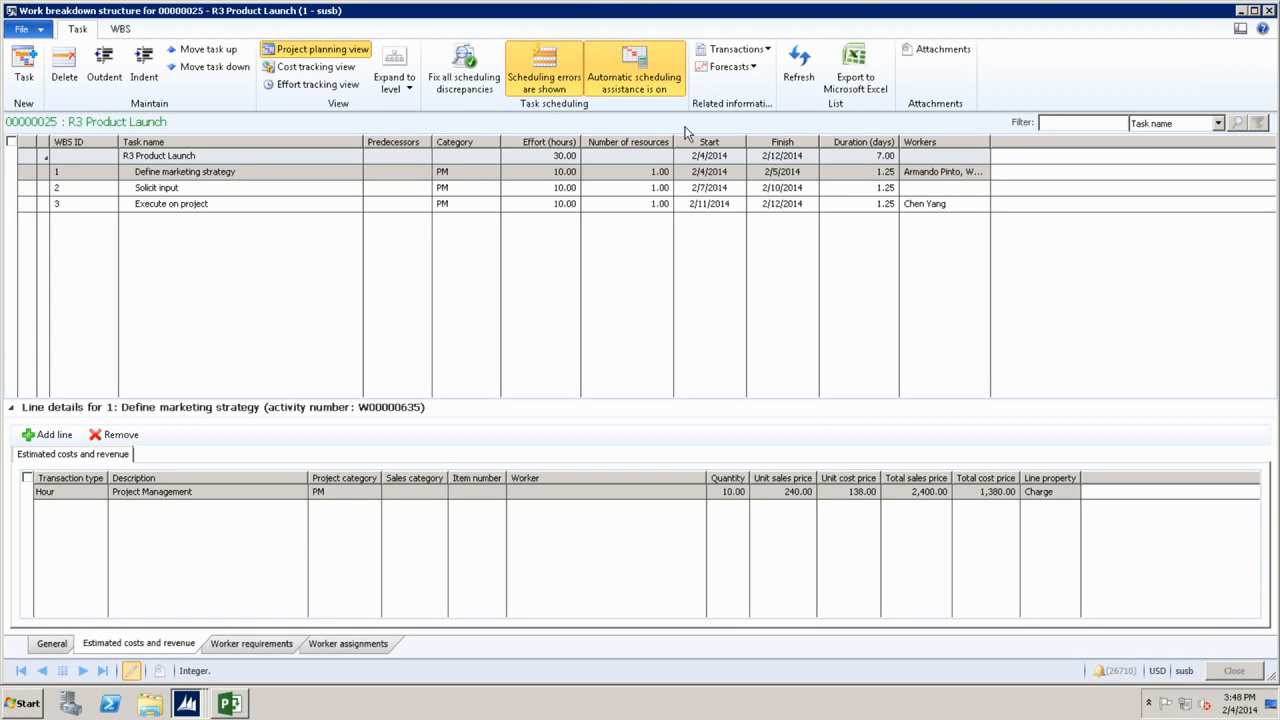
pyautogui.click(1267, 10)
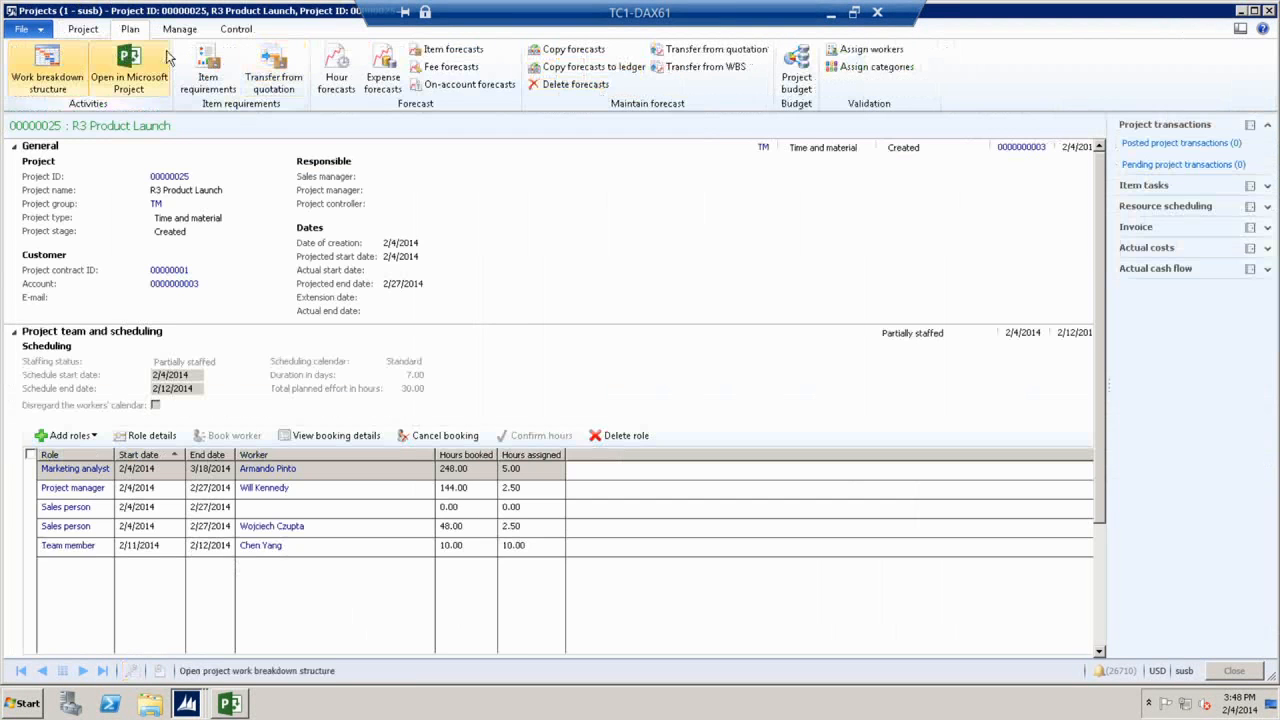
# Show the work breakdown structure in cost tracking view, with the % Cost consumed and Actual cost columns widened, and examine the task costs.
pyautogui.click(60, 62)
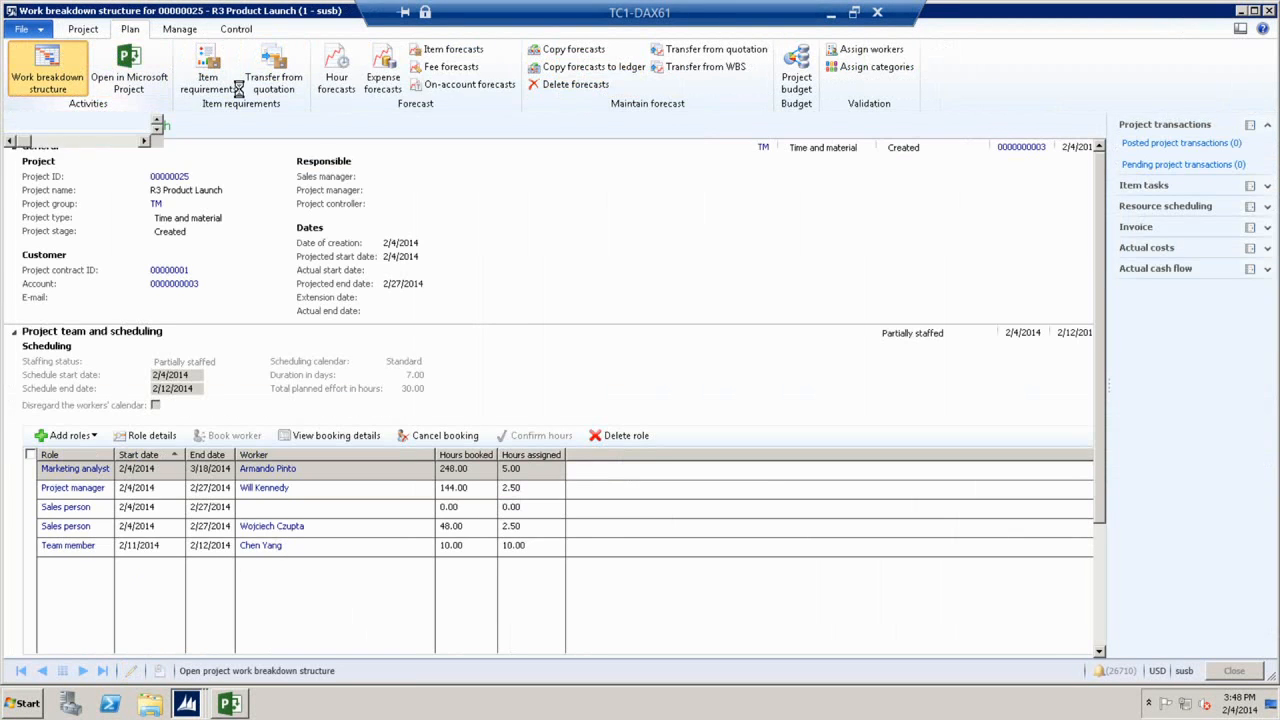
pyautogui.click(121, 30)
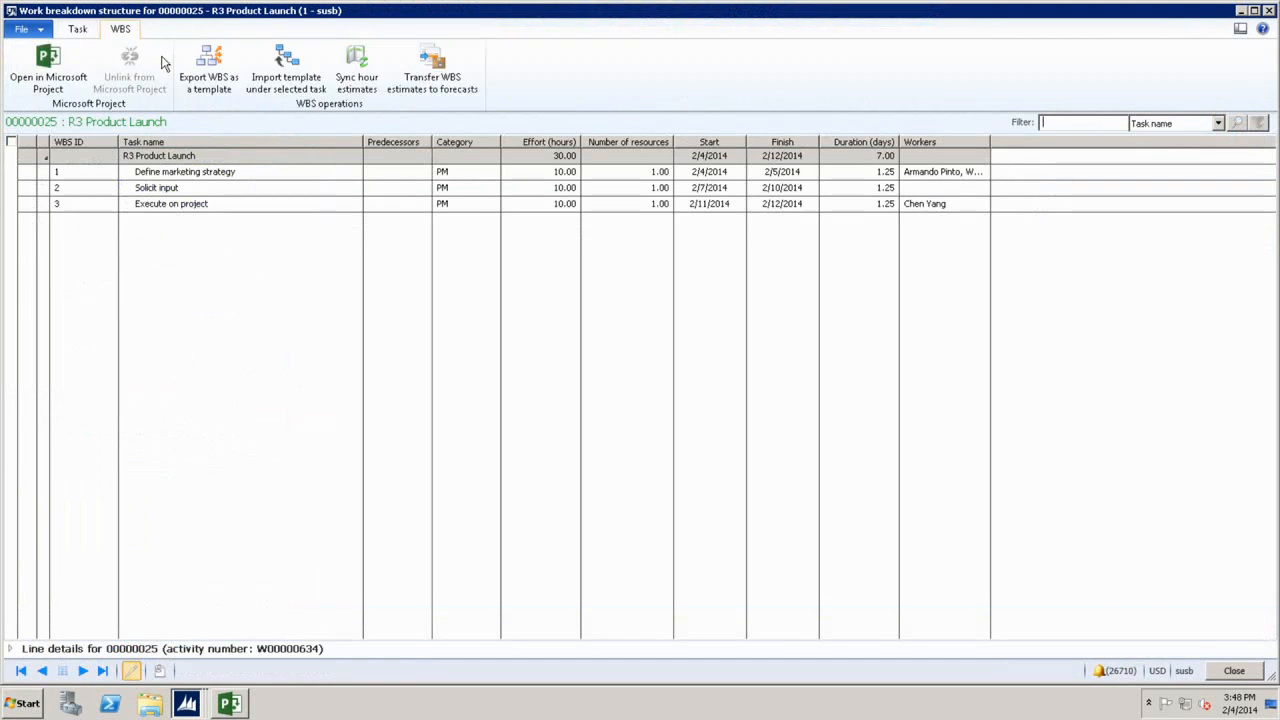
pyautogui.click(78, 29)
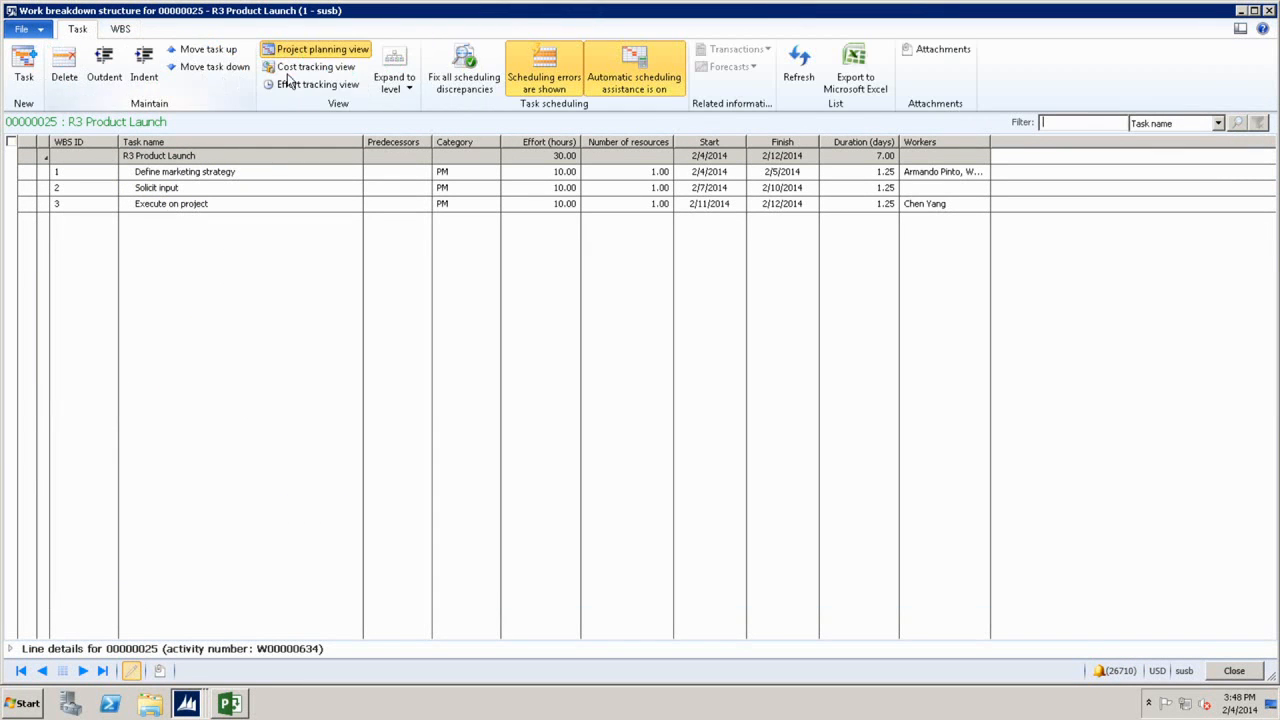
pyautogui.click(316, 67)
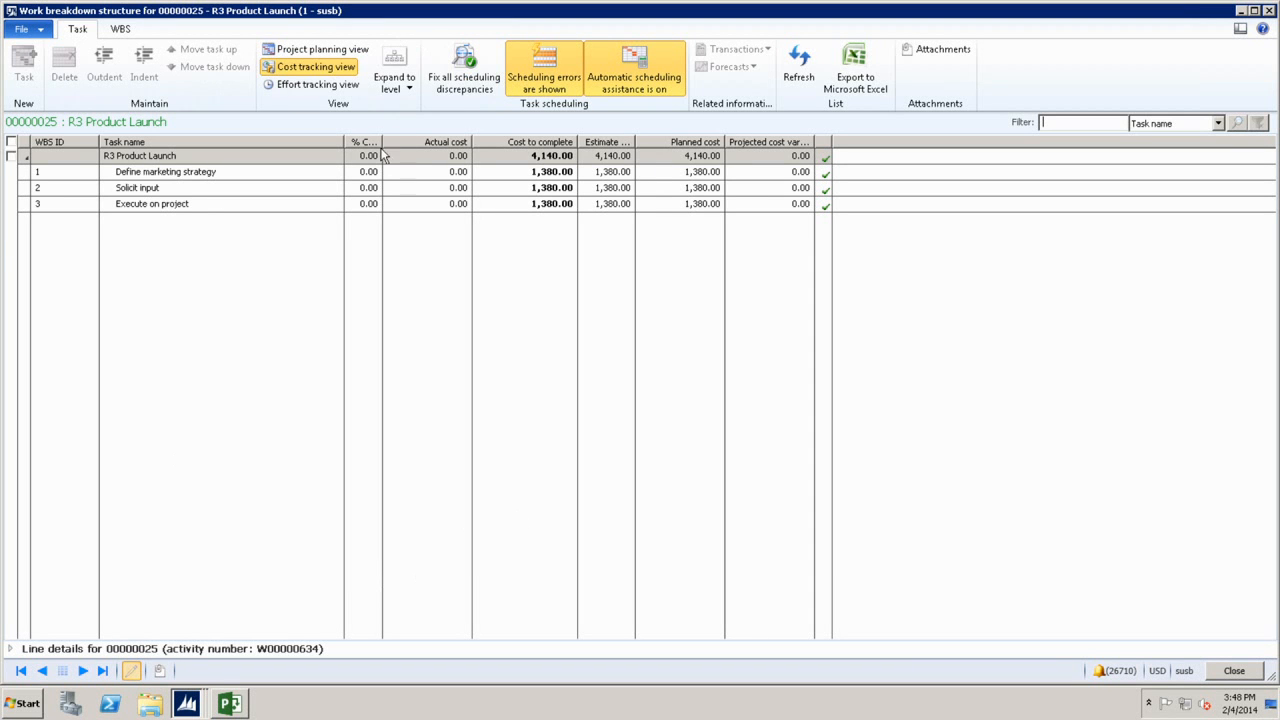
pyautogui.moveTo(382, 143); pyautogui.dragTo(431, 143)
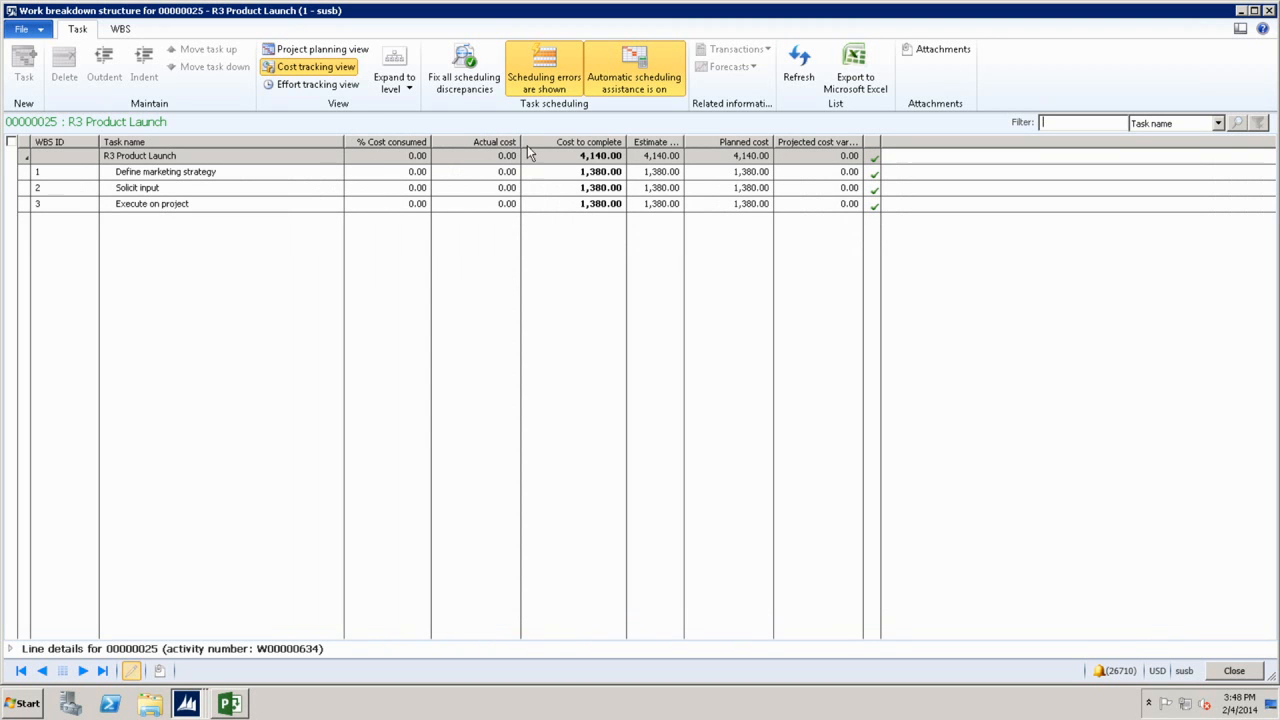
pyautogui.moveTo(521, 143); pyautogui.dragTo(546, 143)
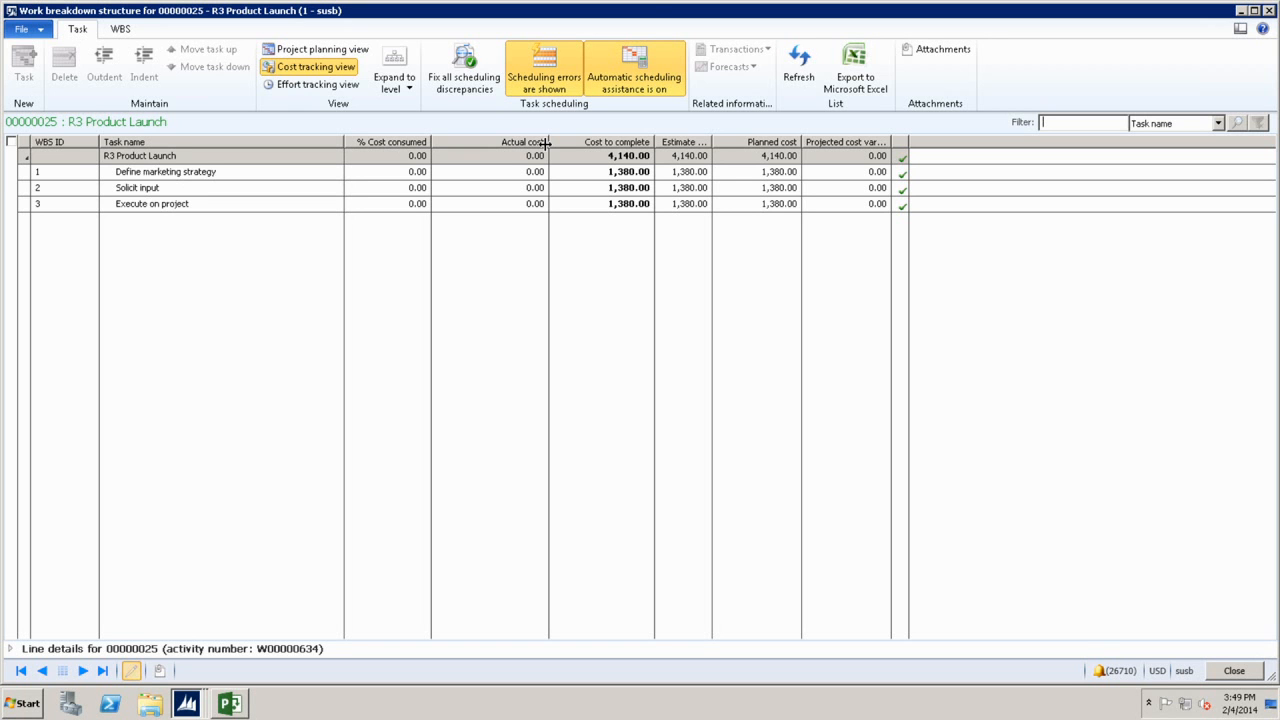
pyautogui.click(1234, 670)
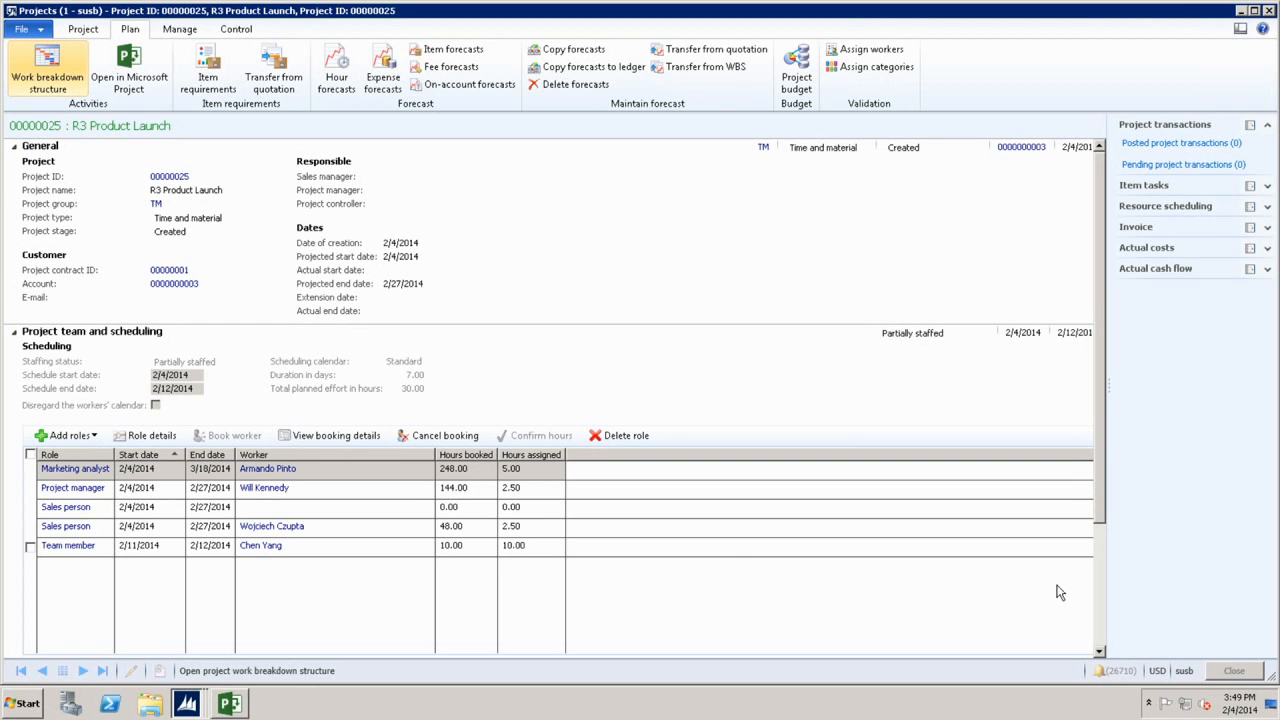
# Open the Resource assignments inquiry from the Project management and accounting area page and list all assignments for 2/4/2014.
pyautogui.click(1266, 10)
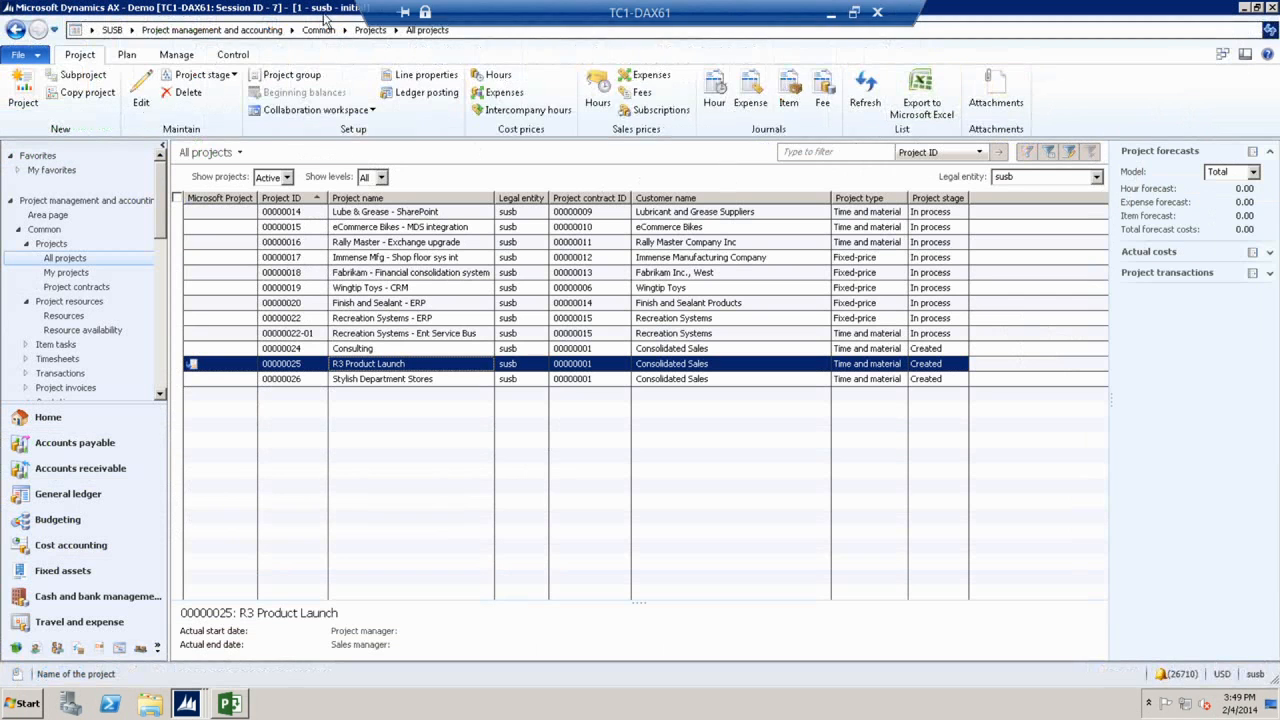
pyautogui.click(293, 31)
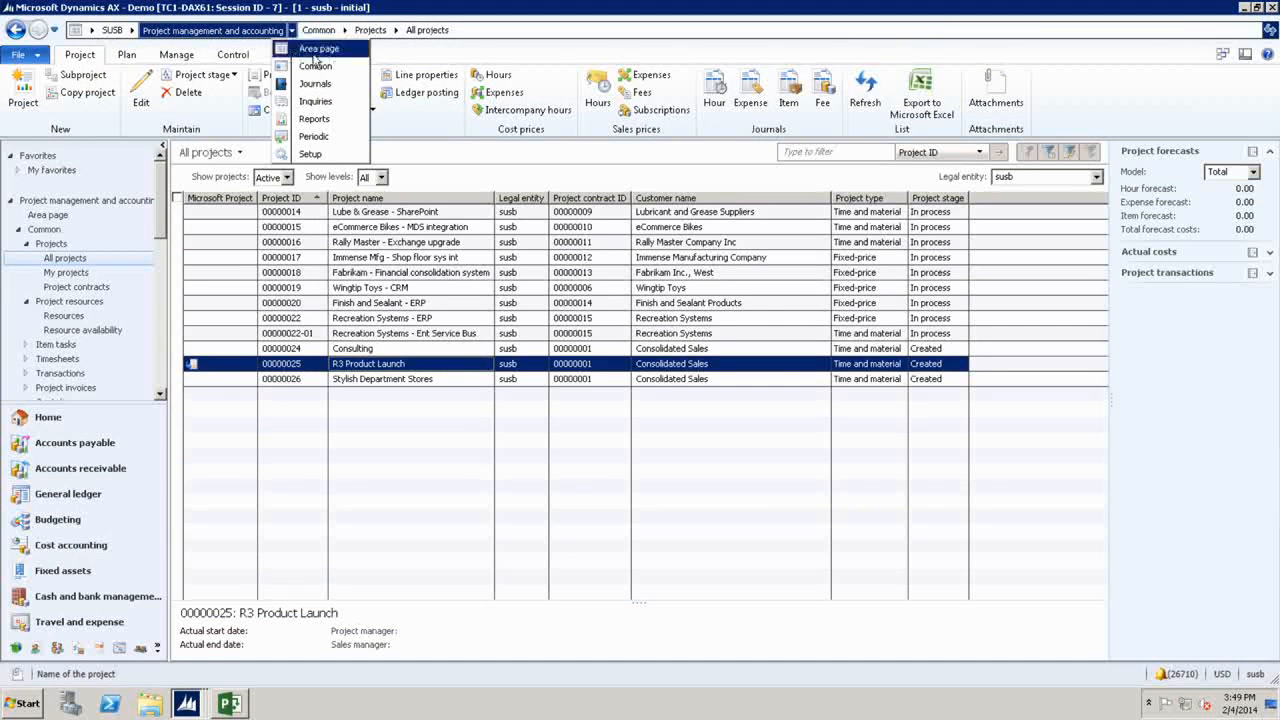
pyautogui.click(318, 48)
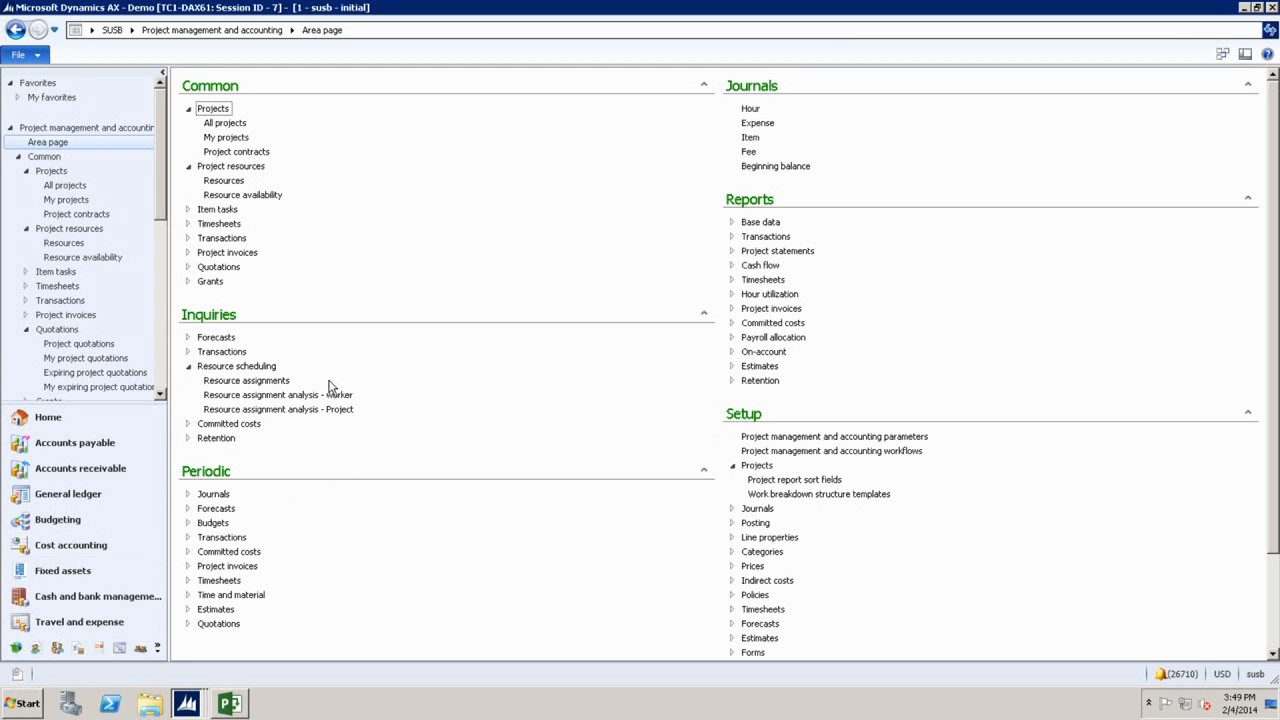
pyautogui.click(265, 380)
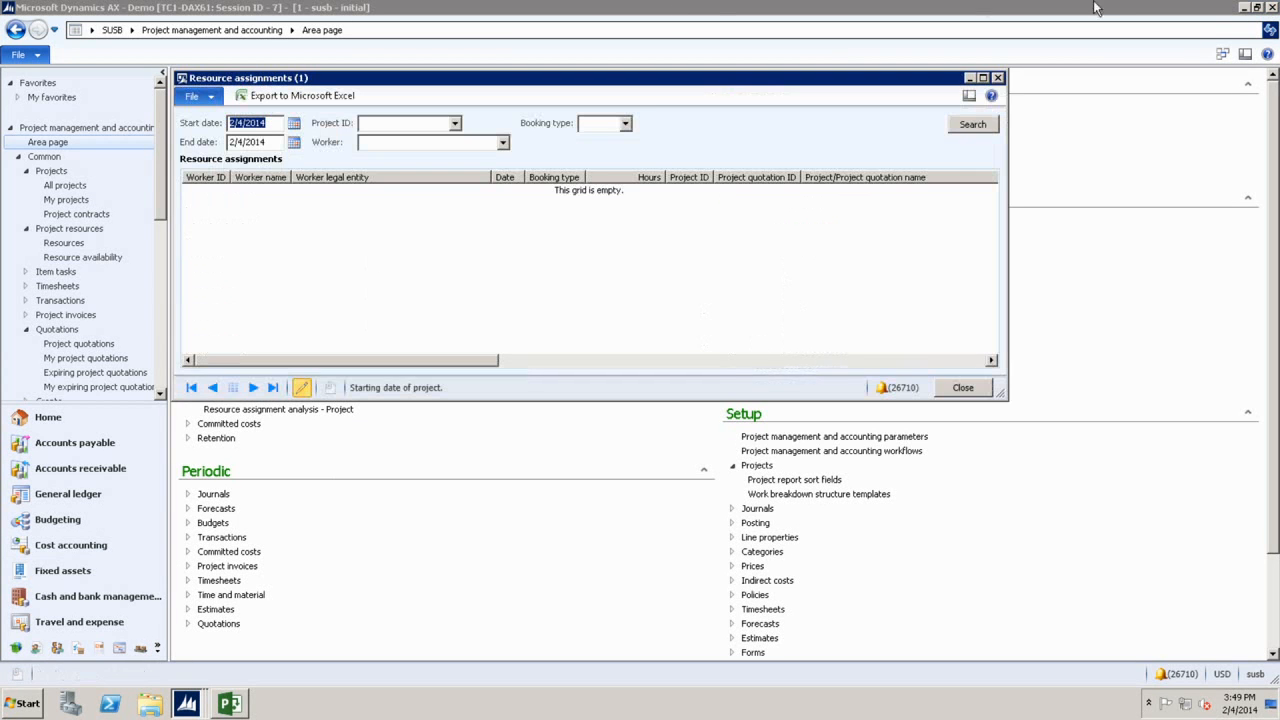
pyautogui.click(983, 78)
pyautogui.click(1247, 54)
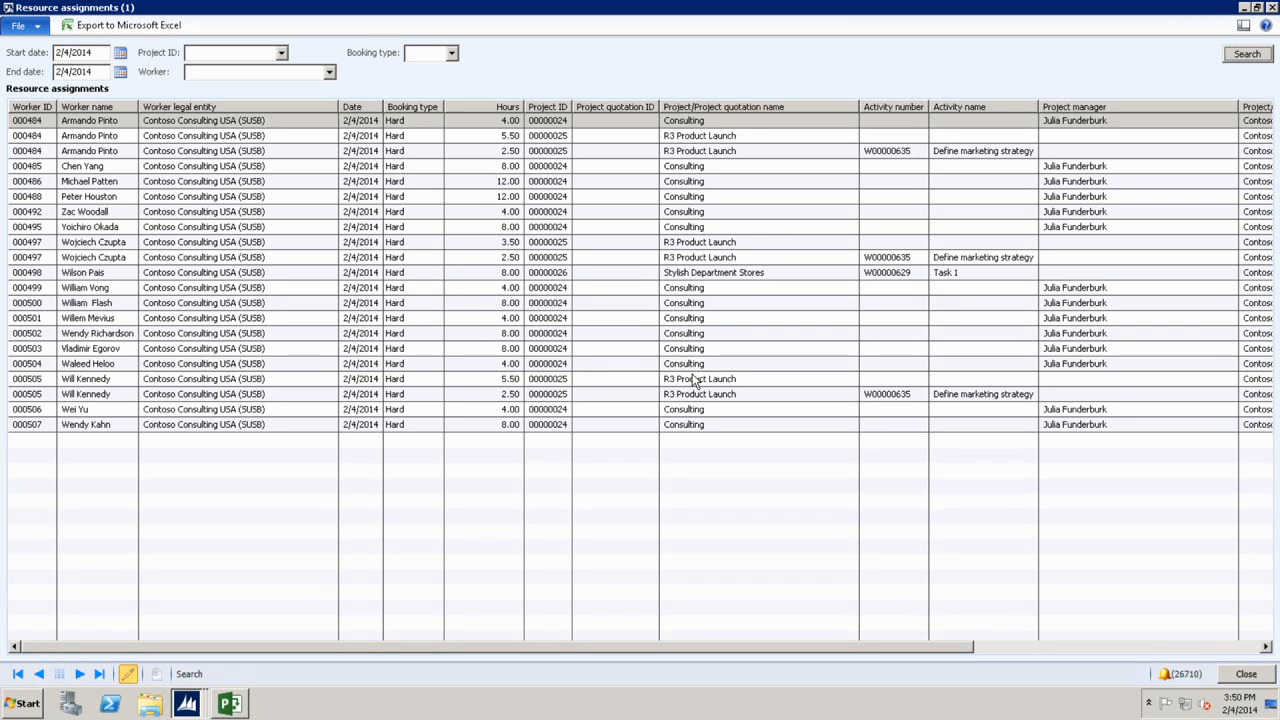
pyautogui.click(1226, 681)
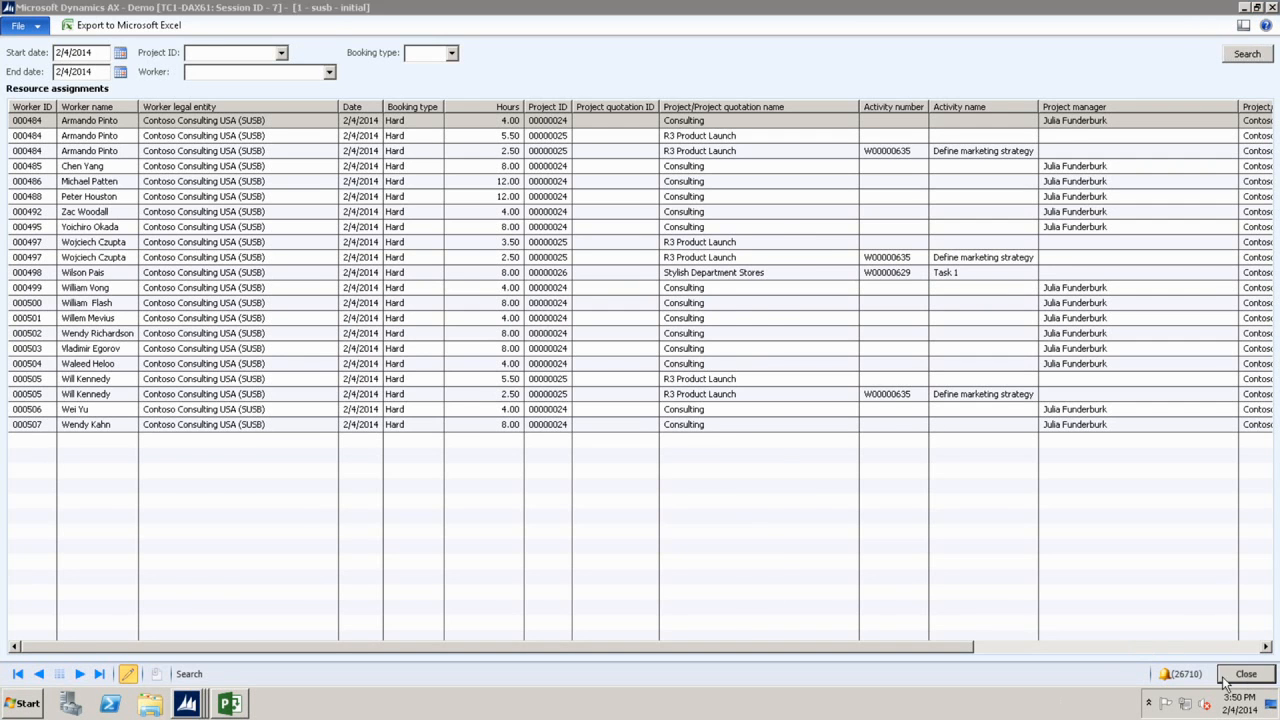
# Run the Resource assignment analysis by worker for 2/4/2014 and examine the workers' booked hours and utilization.
pyautogui.click(303, 395)
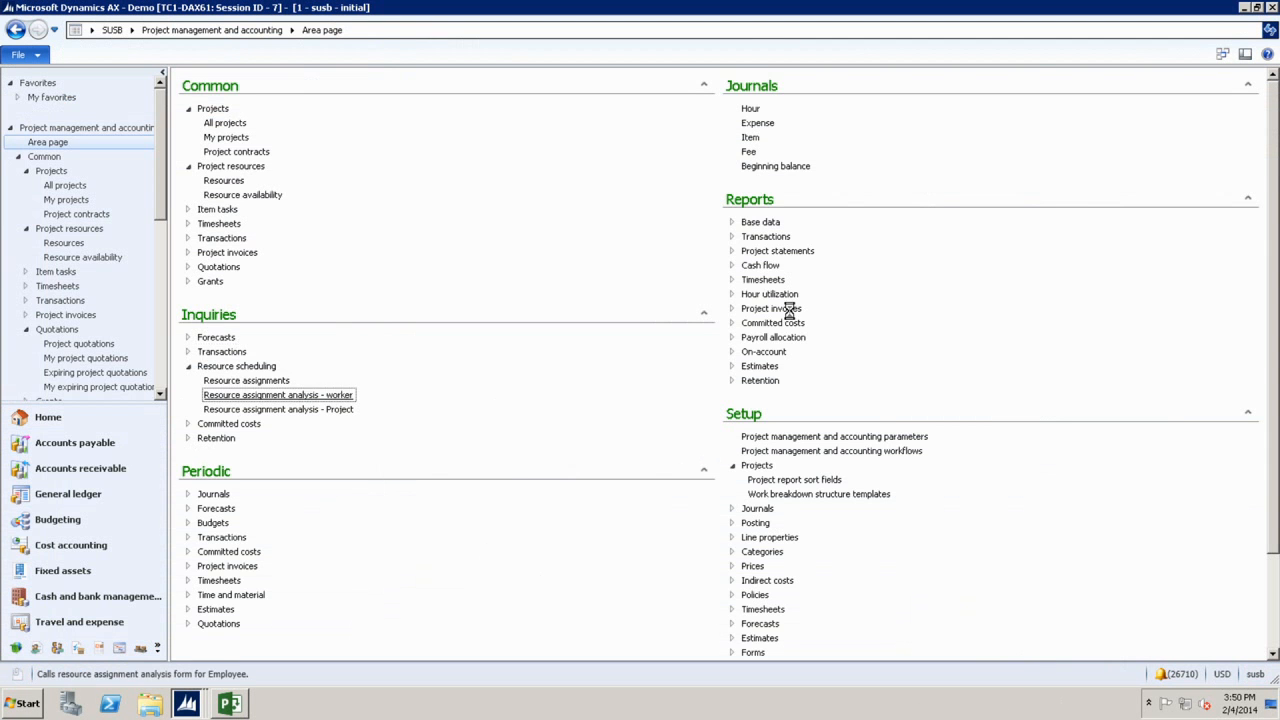
pyautogui.click(1017, 125)
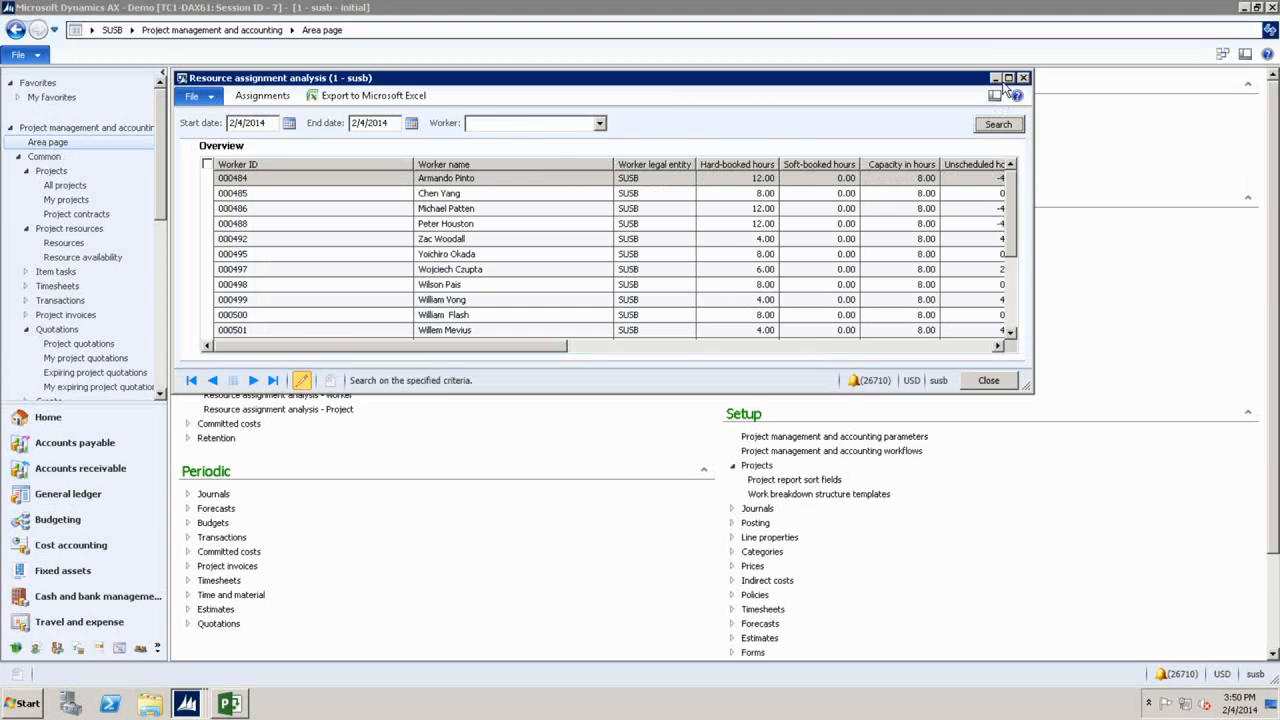
pyautogui.click(1008, 78)
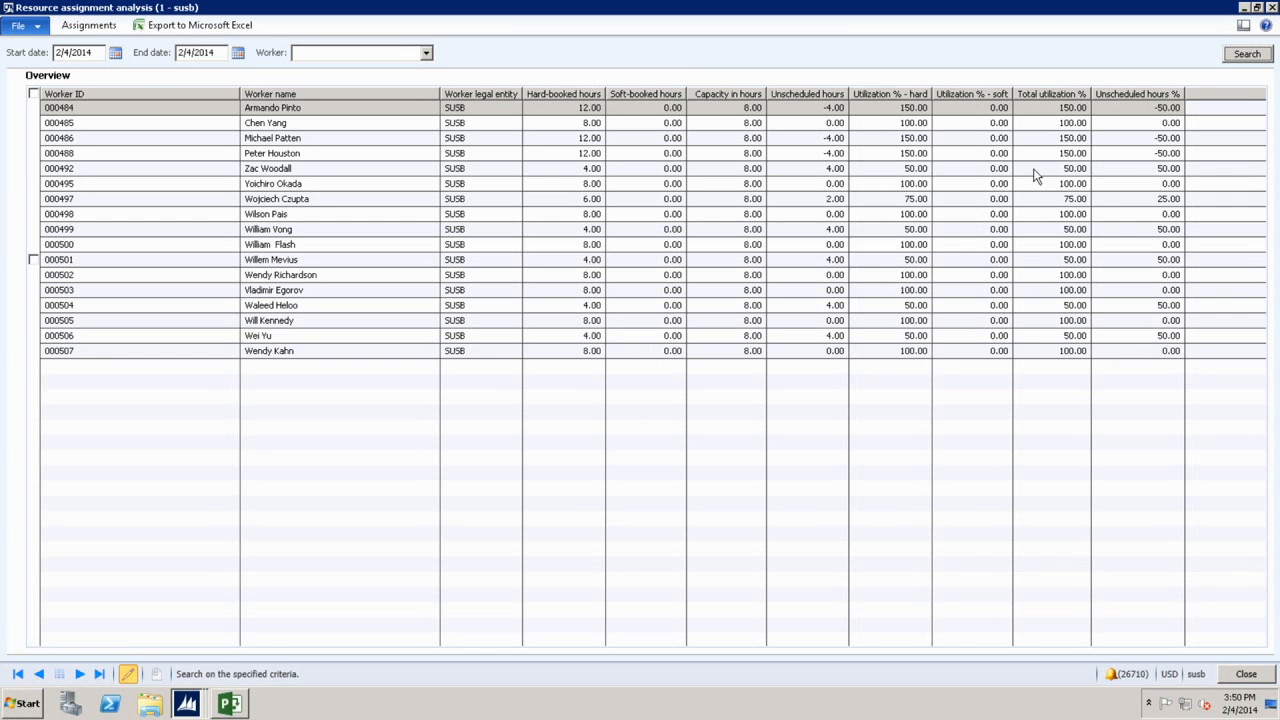
# Run the Resource assignment analysis by project for 2/4/2014, and again with the end date set to 2/21/2014, to examine project hours.
pyautogui.click(1246, 674)
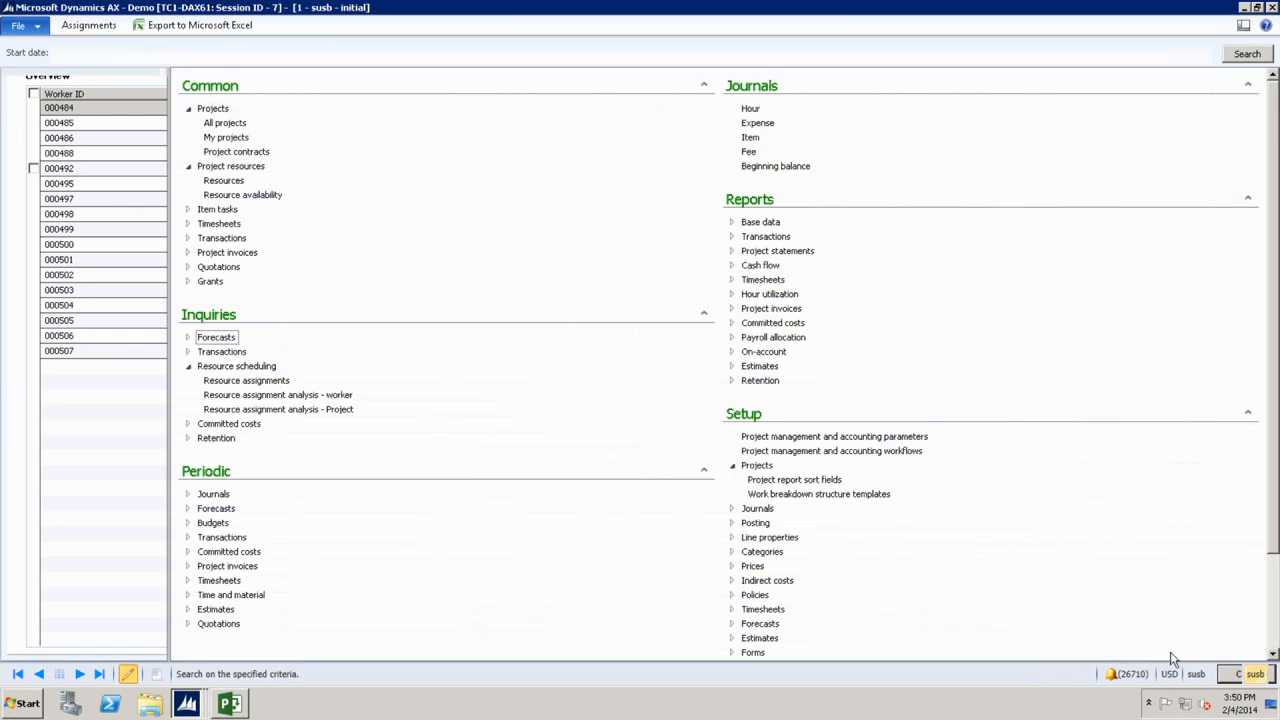
pyautogui.click(340, 411)
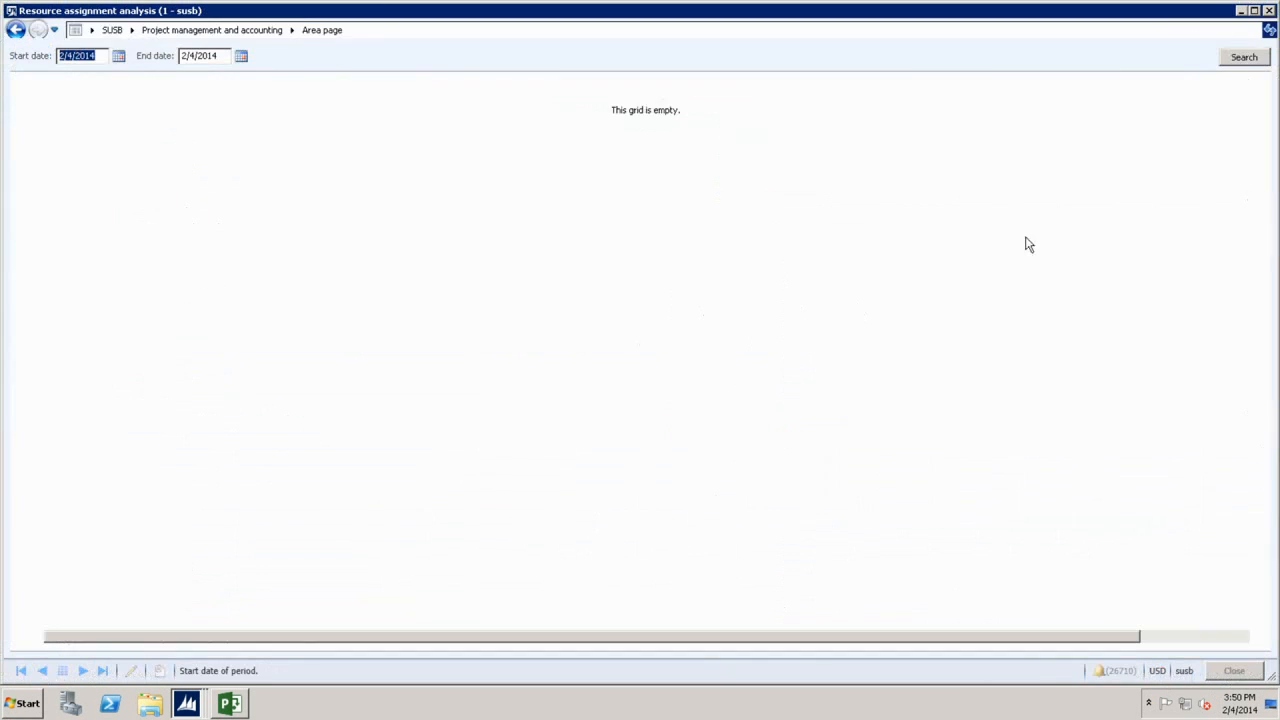
pyautogui.click(1243, 57)
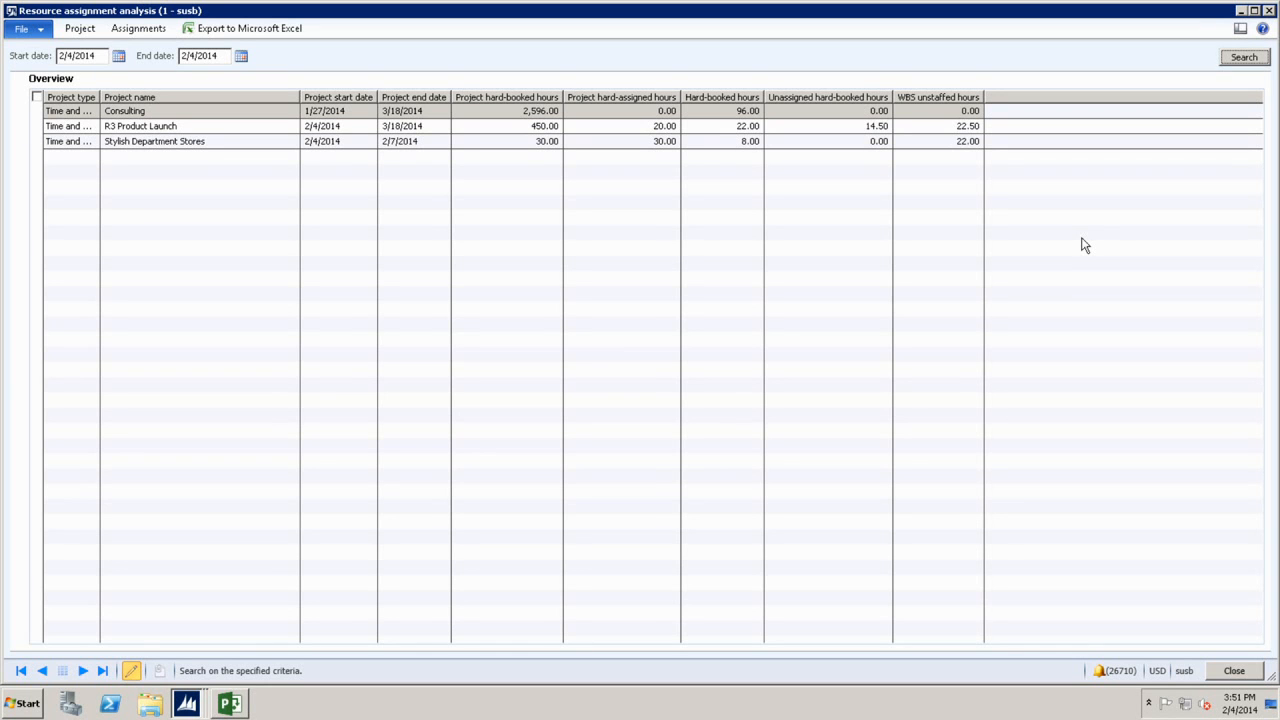
pyautogui.click(241, 56)
pyautogui.click(350, 161)
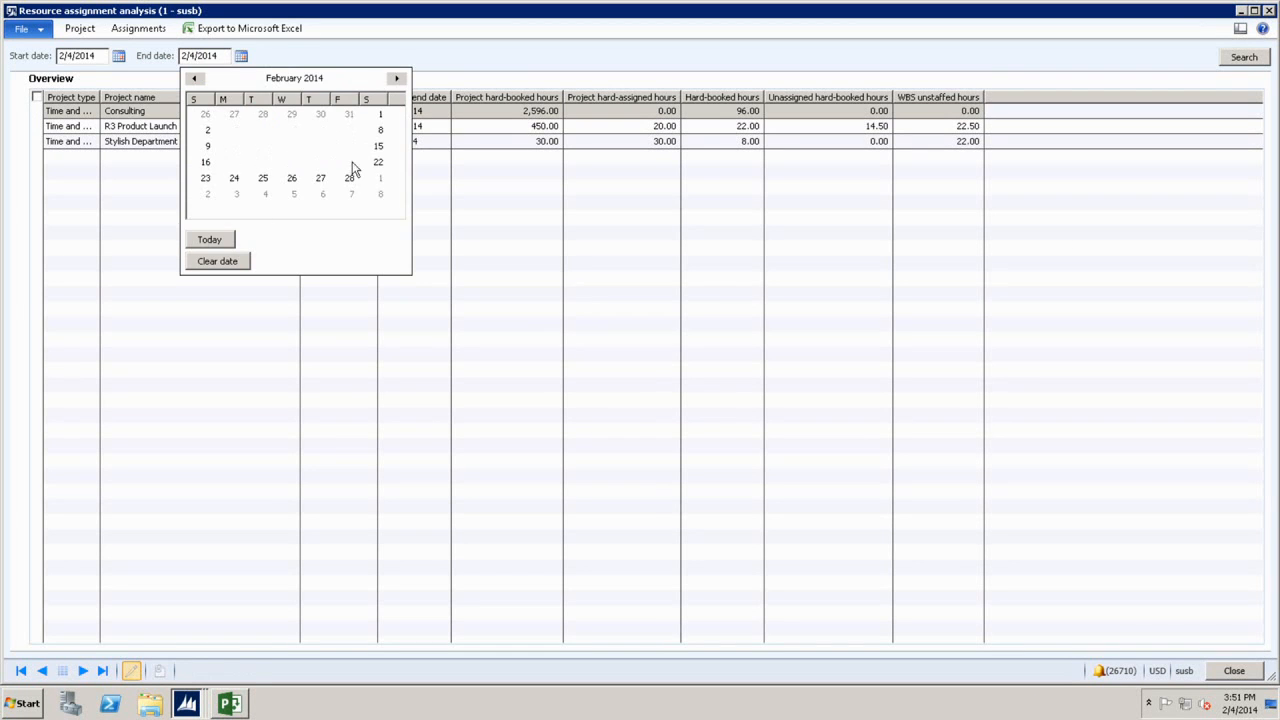
pyautogui.click(1240, 58)
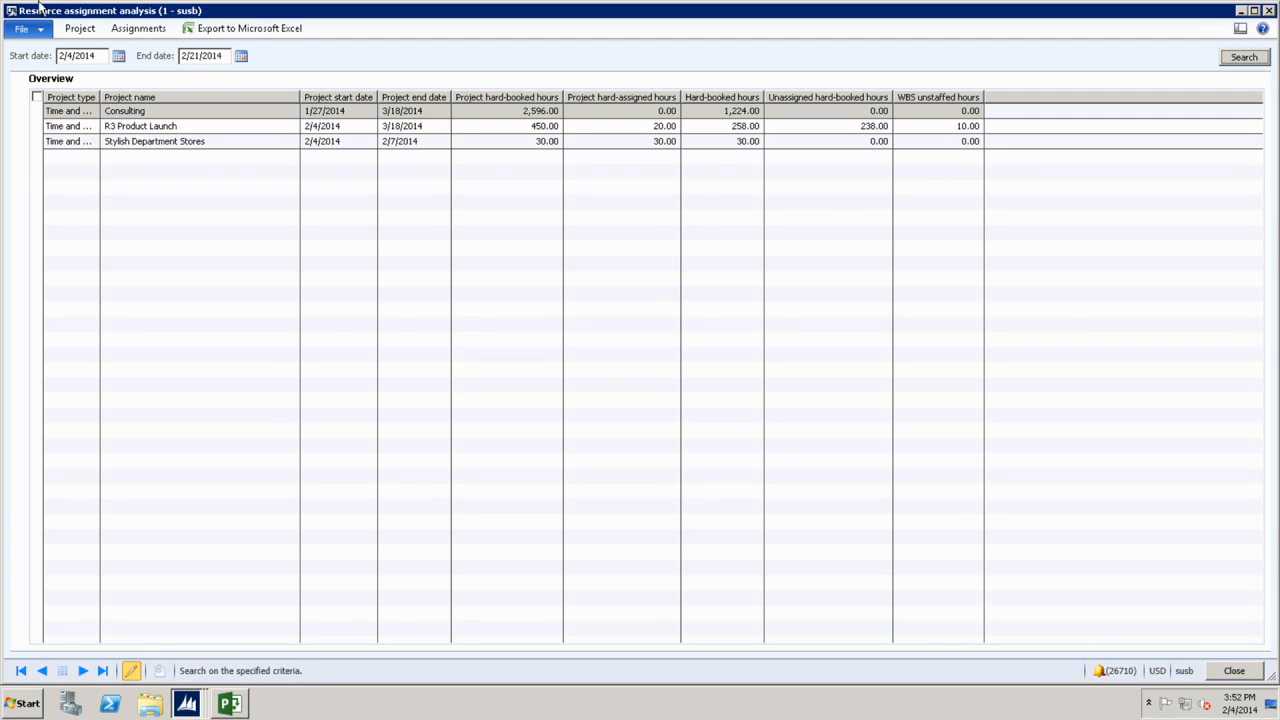
# Export the project analysis to Microsoft Excel, declining the add-in installation, and return to the main Dynamics AX window.
pyautogui.click(240, 30)
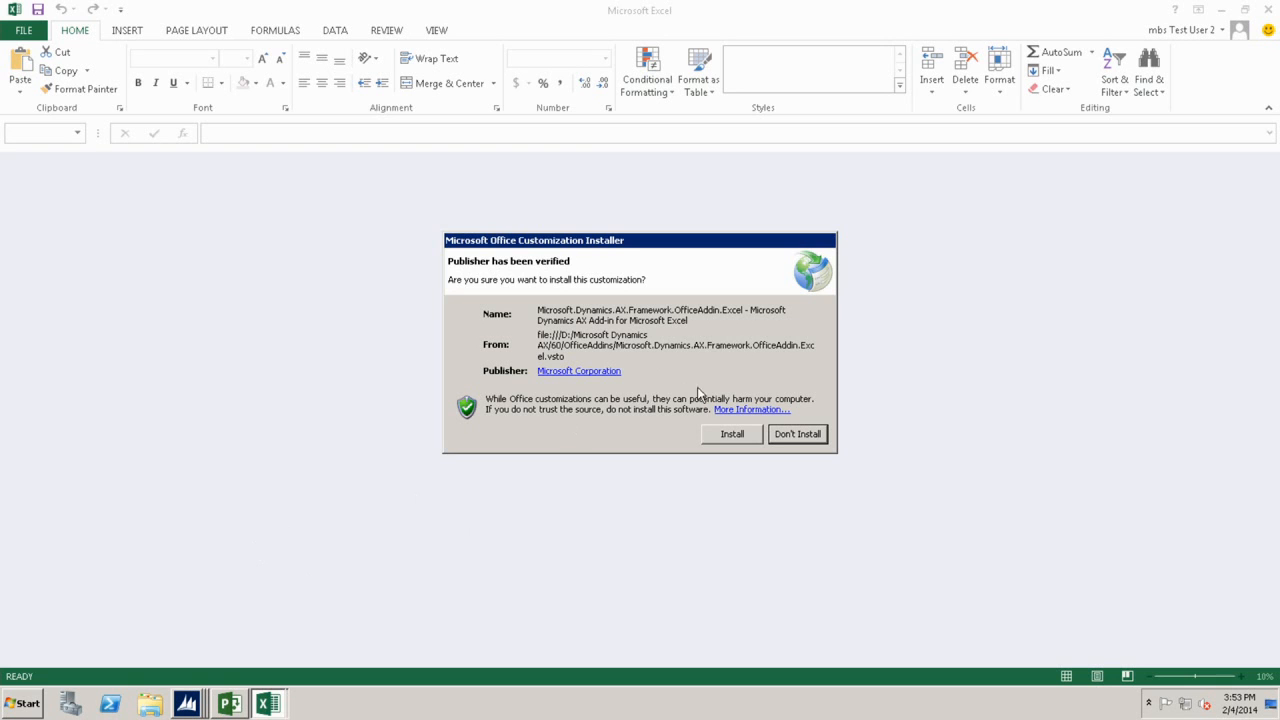
pyautogui.click(788, 435)
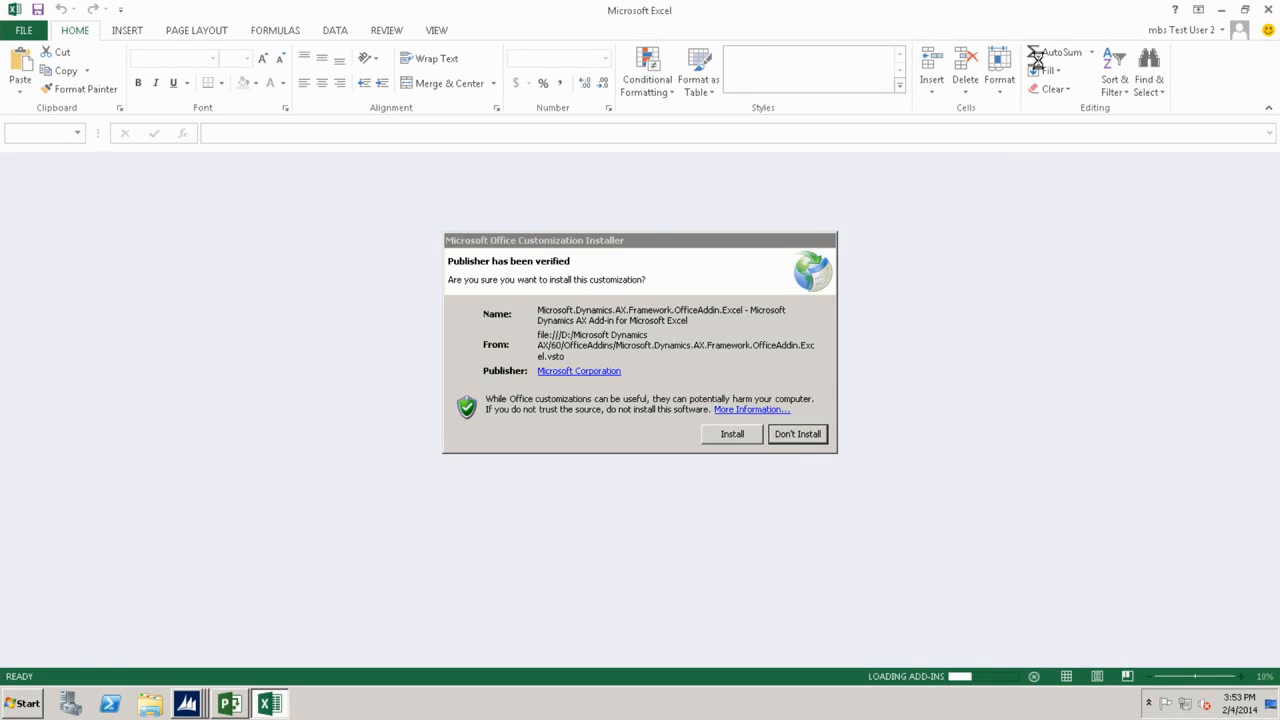
pyautogui.click(186, 703)
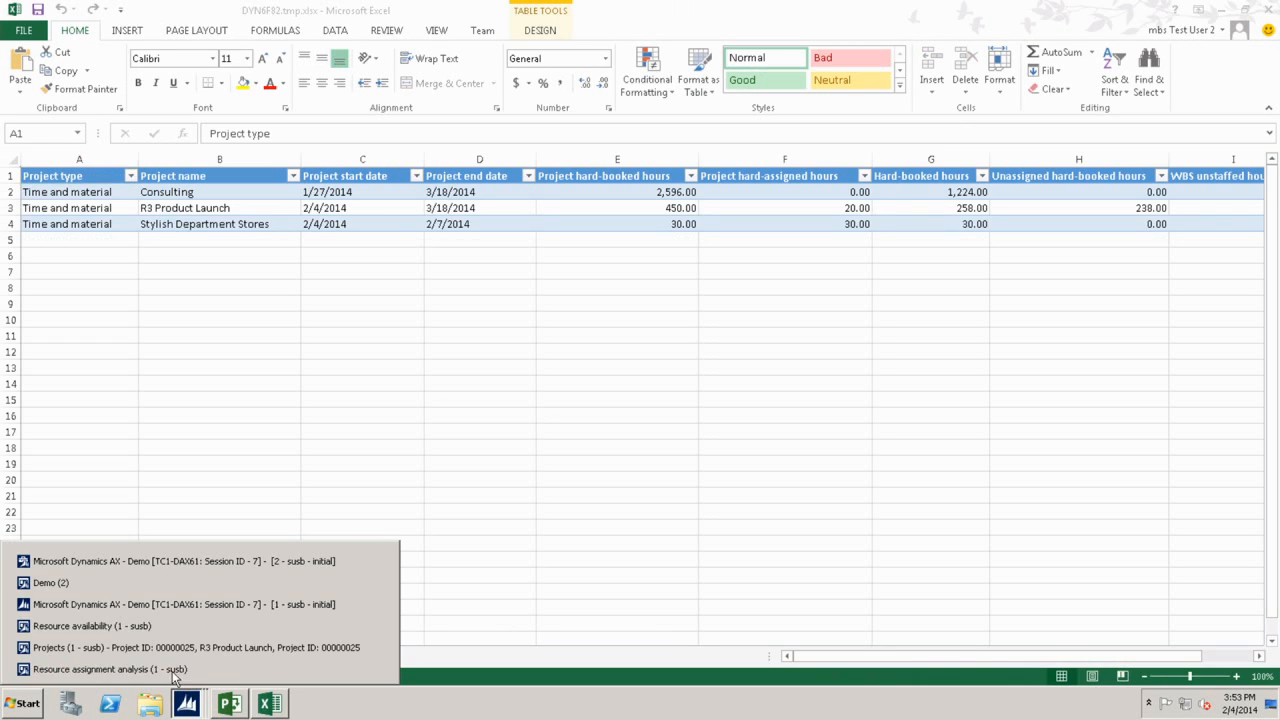
pyautogui.click(118, 563)
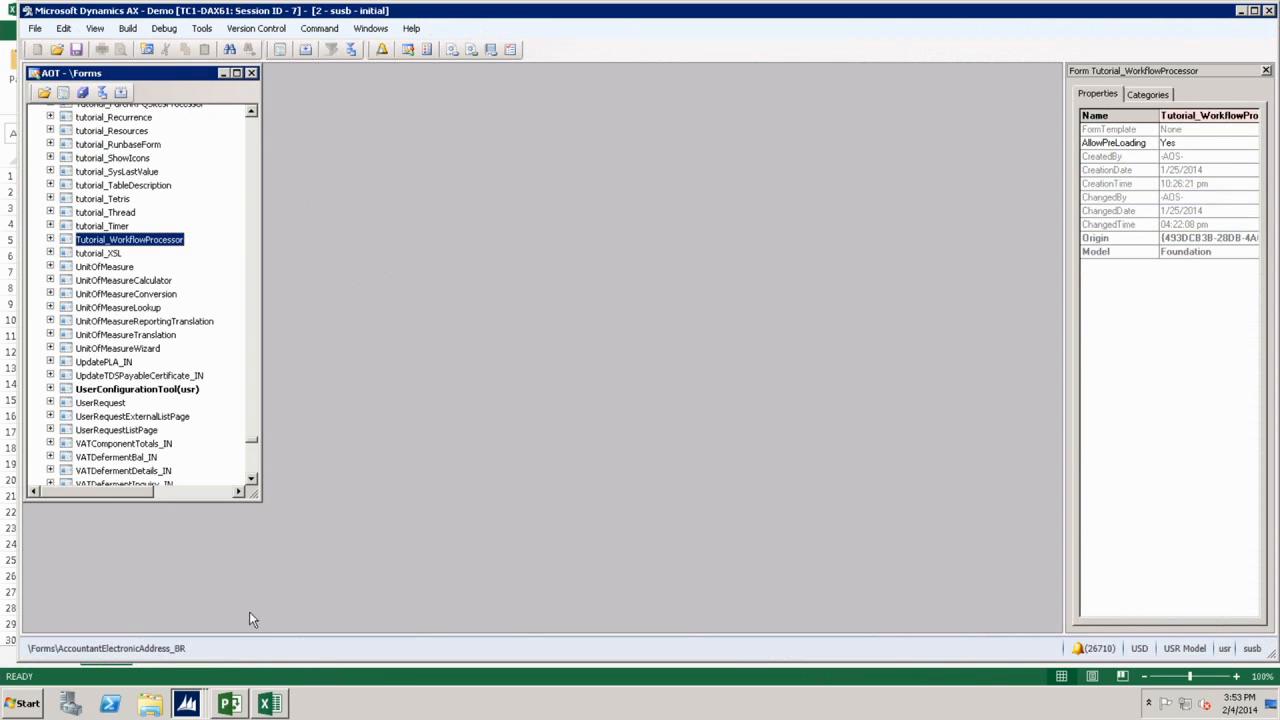
pyautogui.click(190, 705)
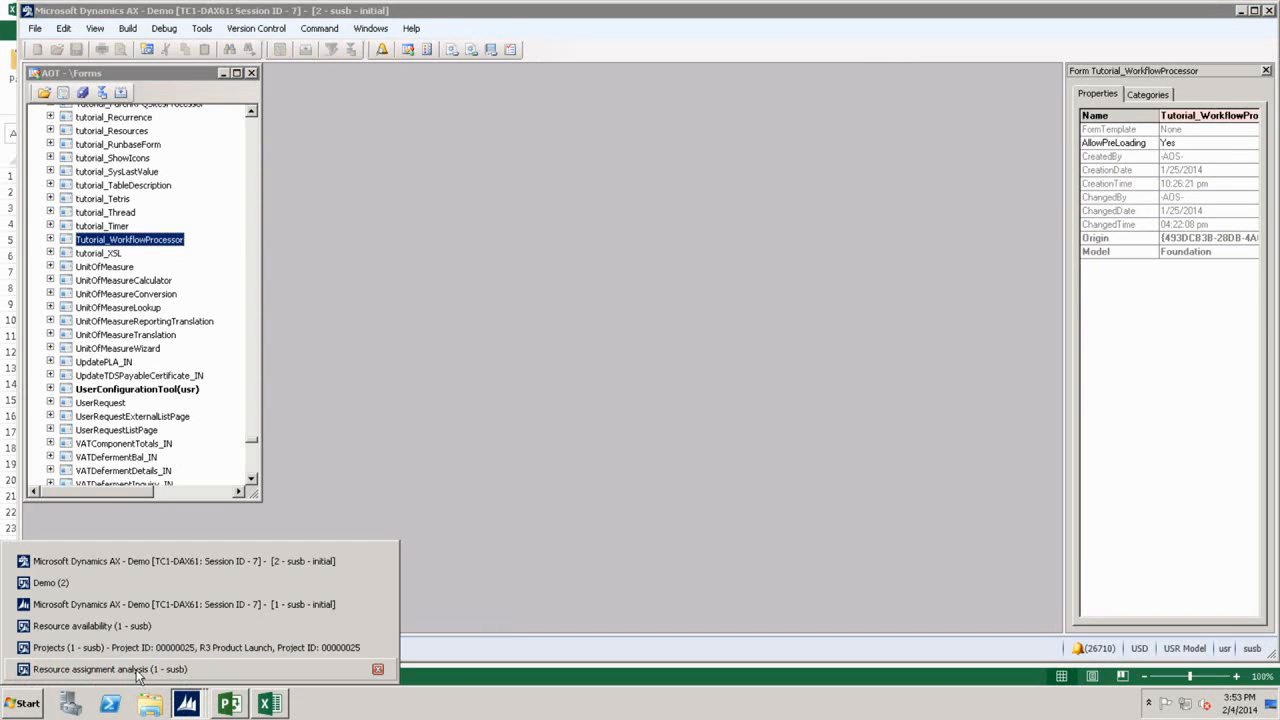
pyautogui.click(155, 600)
# List all Resource assignments for 2/4/2014, examine the columns through to the last one, and close the inquiry.
pyautogui.click(255, 381)
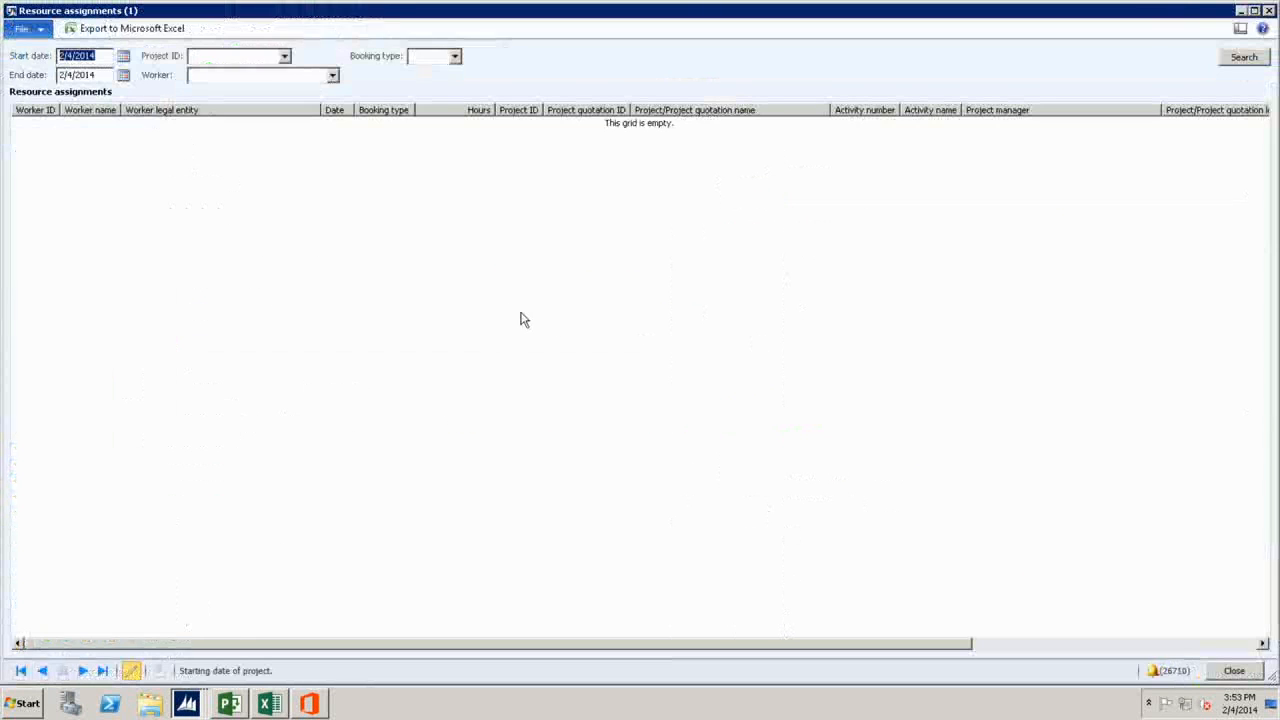
pyautogui.click(1240, 60)
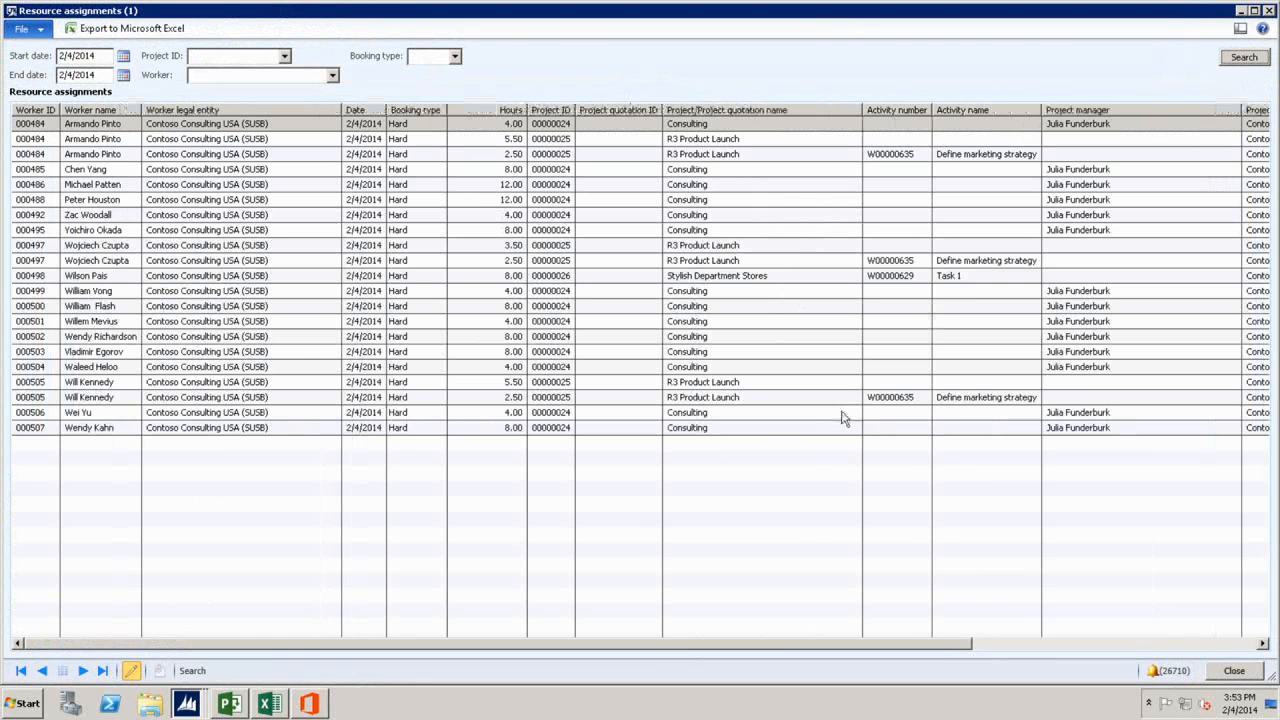
pyautogui.click(1182, 648)
pyautogui.moveTo(1182, 648); pyautogui.dragTo(697, 660)
pyautogui.click(1238, 676)
# Rerun the Resource assignment analysis by worker for 2/4/2014, review worker utilization, and close the form.
pyautogui.click(340, 396)
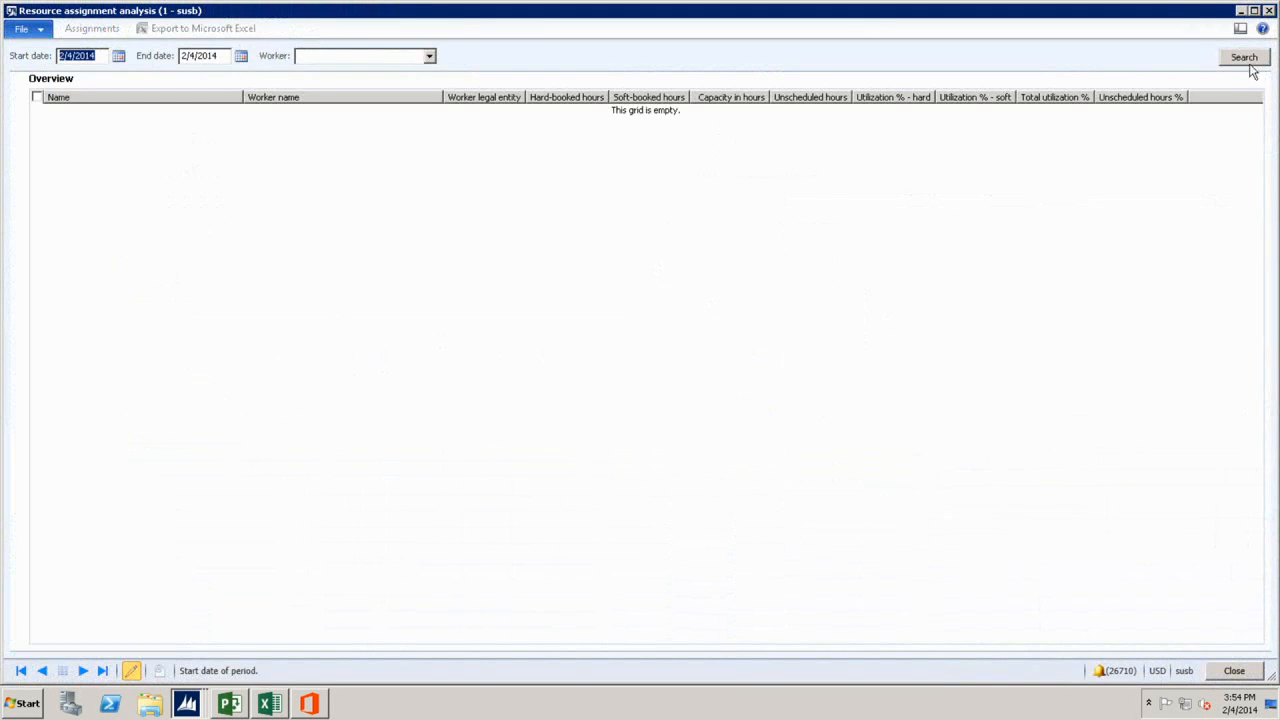
pyautogui.click(1244, 57)
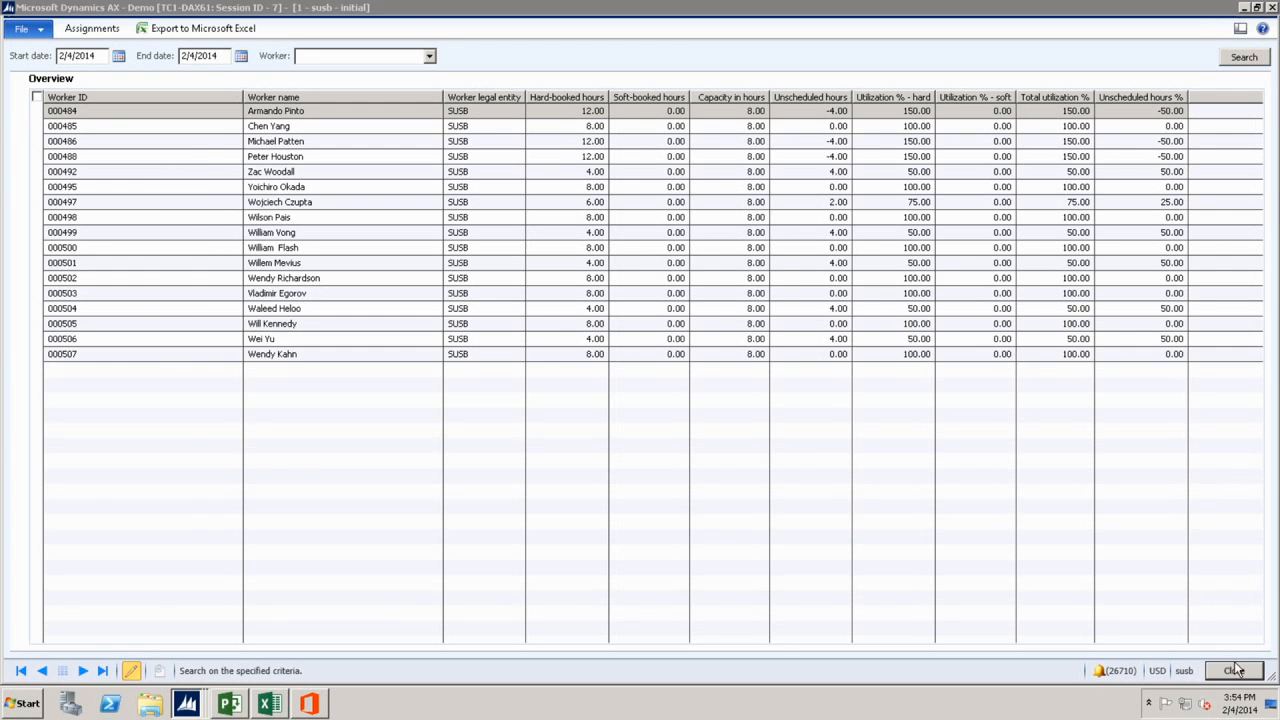
pyautogui.click(1236, 670)
# Open Resource availability in a maximized window, examine the workers' weekly availability from 2/4/2014 to 3/18/2014, and close it.
pyautogui.click(266, 197)
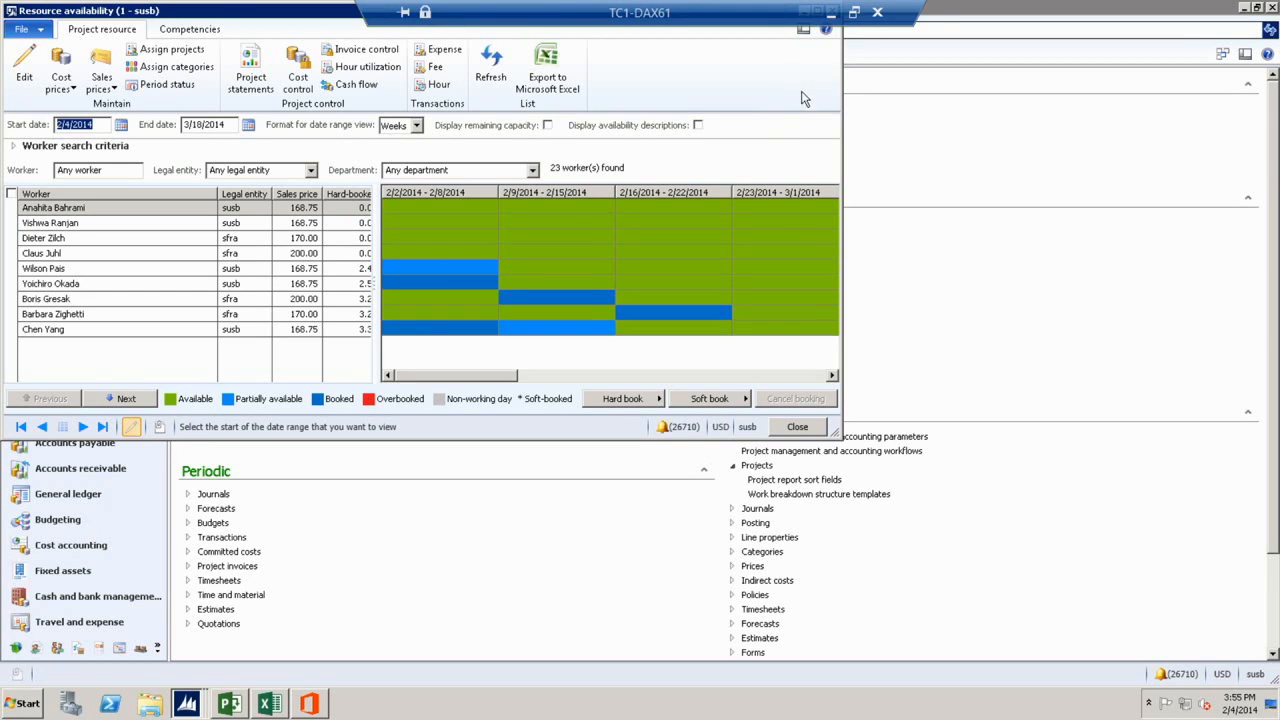
pyautogui.doubleClick(235, 12)
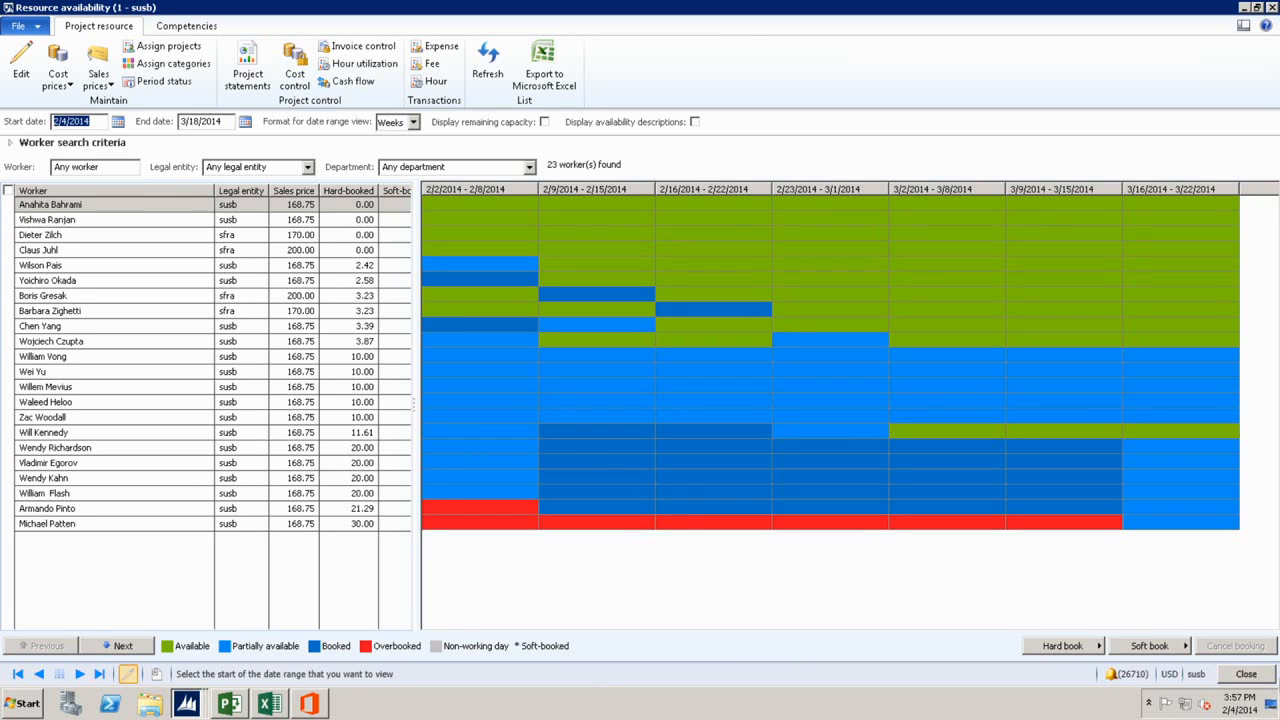
pyautogui.click(1246, 673)
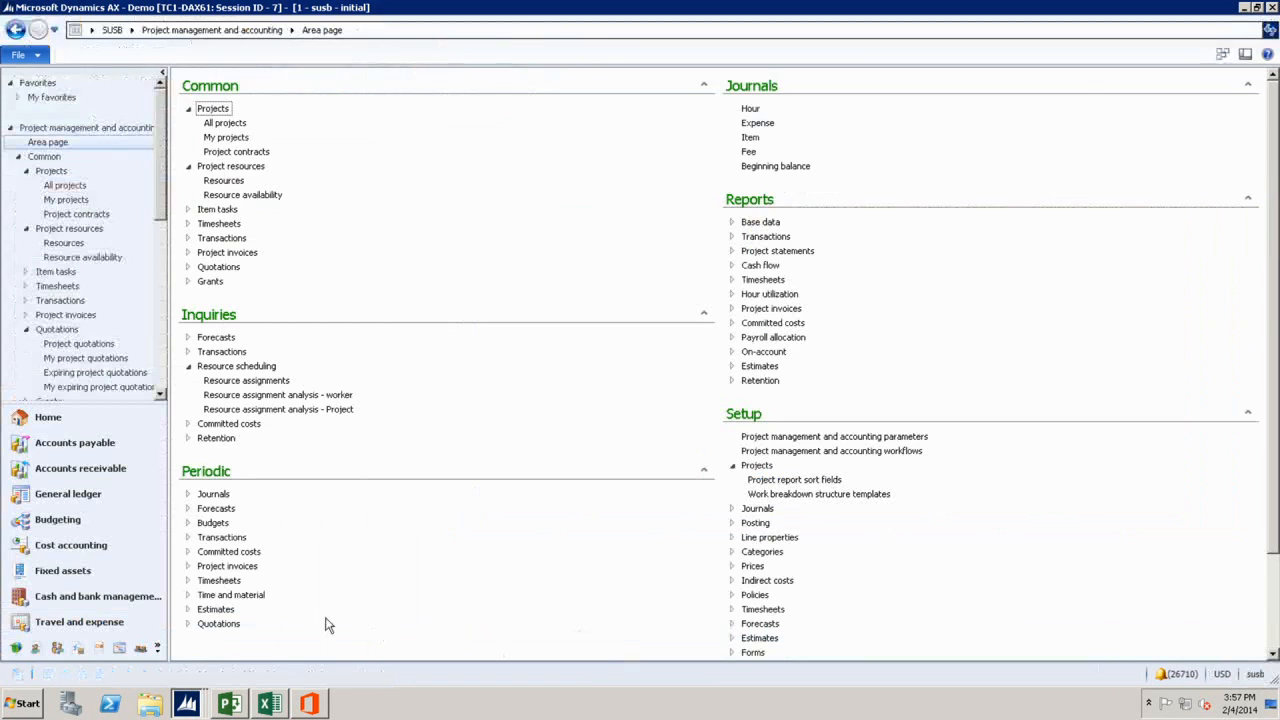
# Open the R3 Product Launch project from all projects and add one Project manager role without booking workers immediately.
pyautogui.click(243, 124)
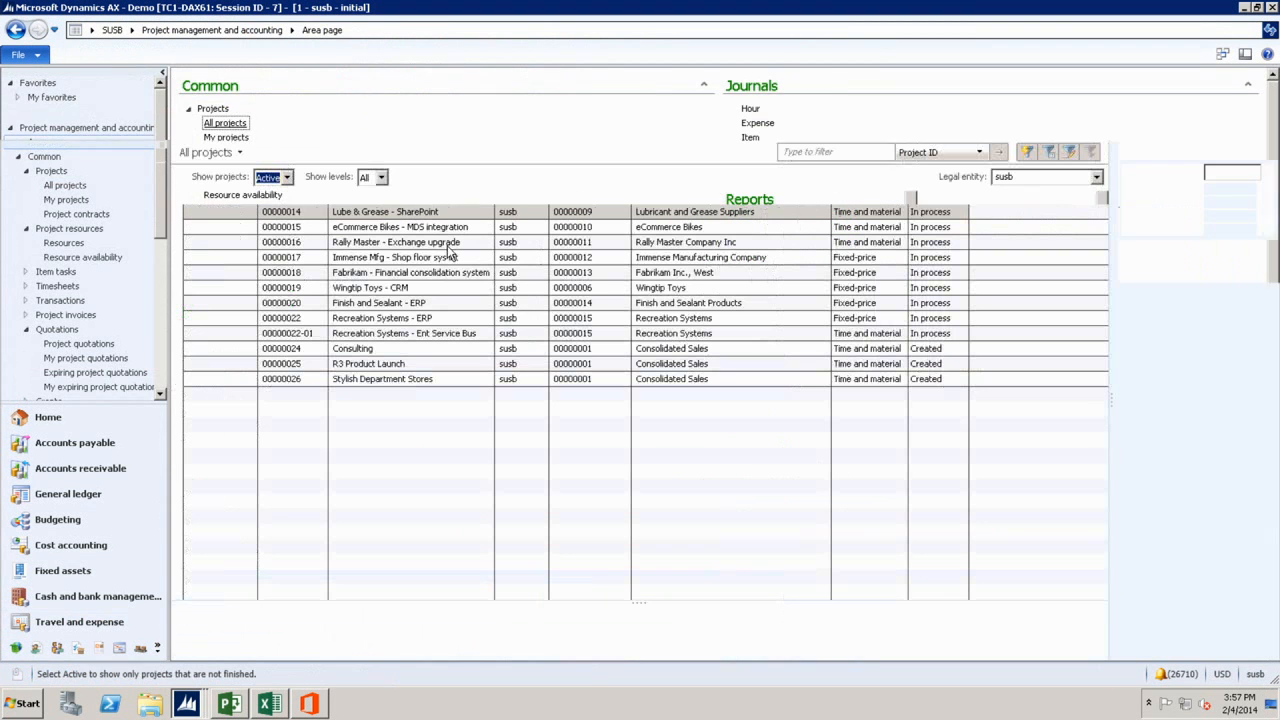
pyautogui.doubleClick(413, 366)
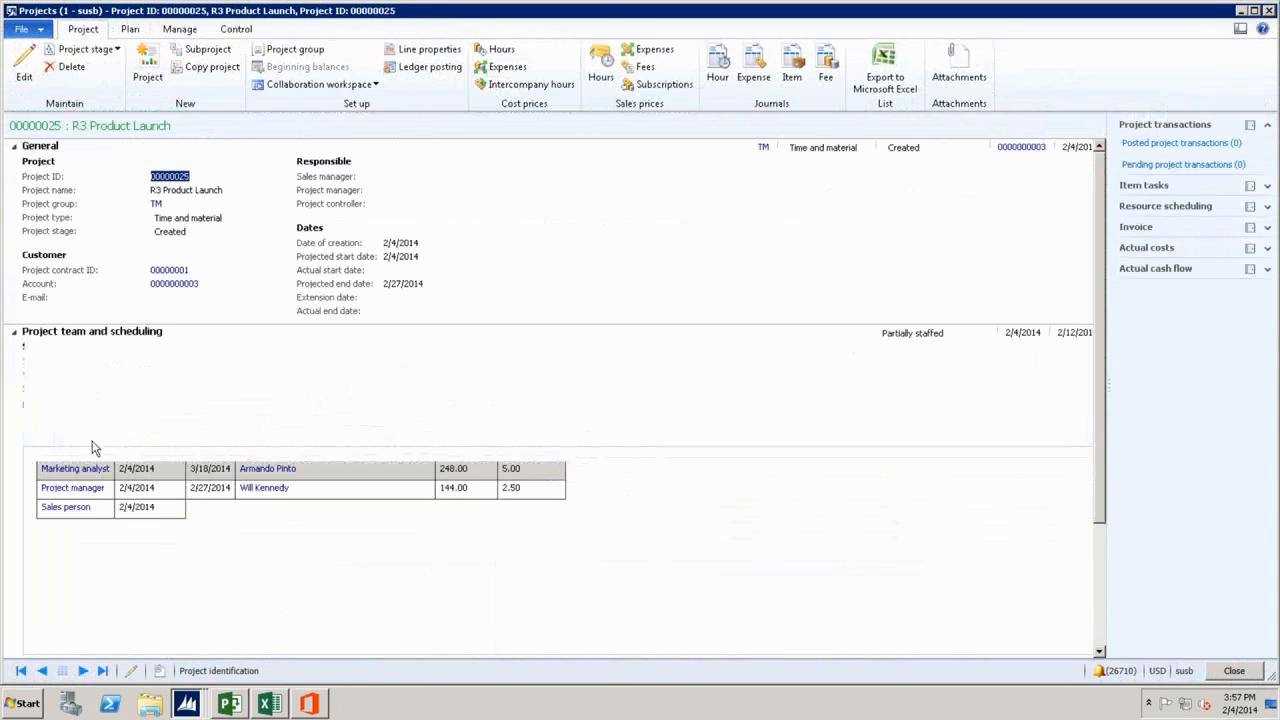
pyautogui.click(66, 435)
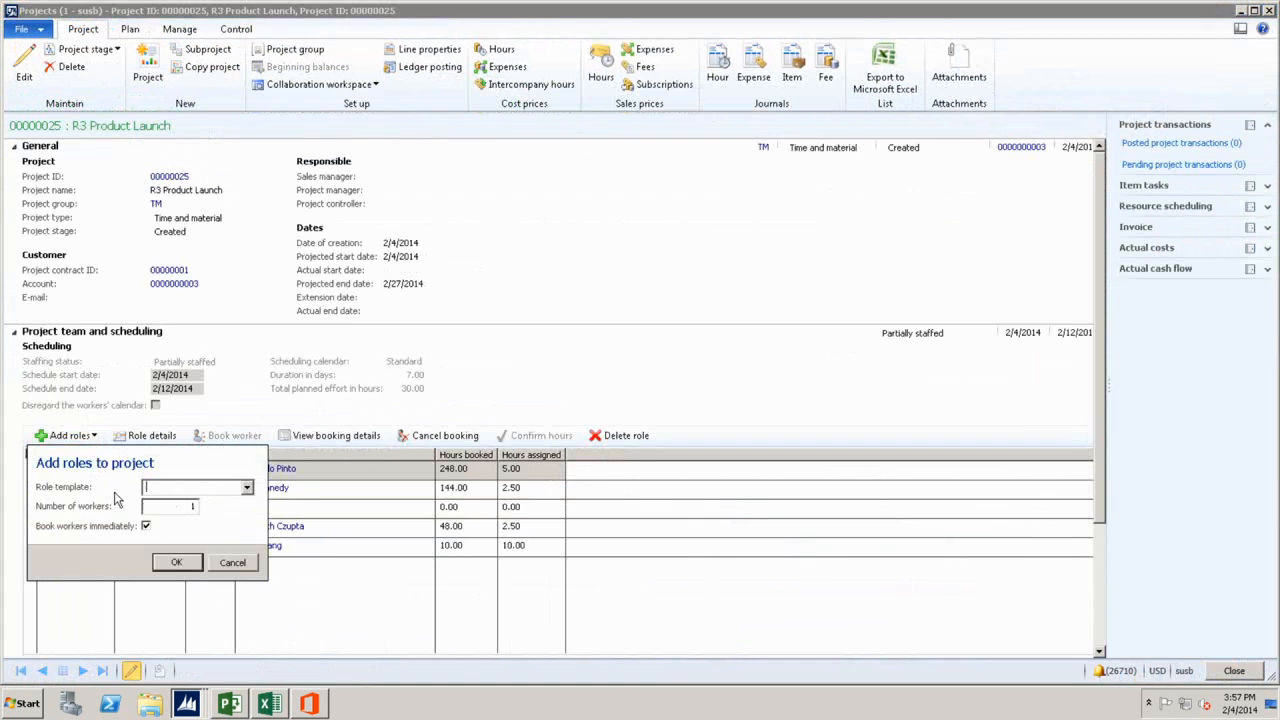
pyautogui.click(247, 487)
pyautogui.click(190, 318)
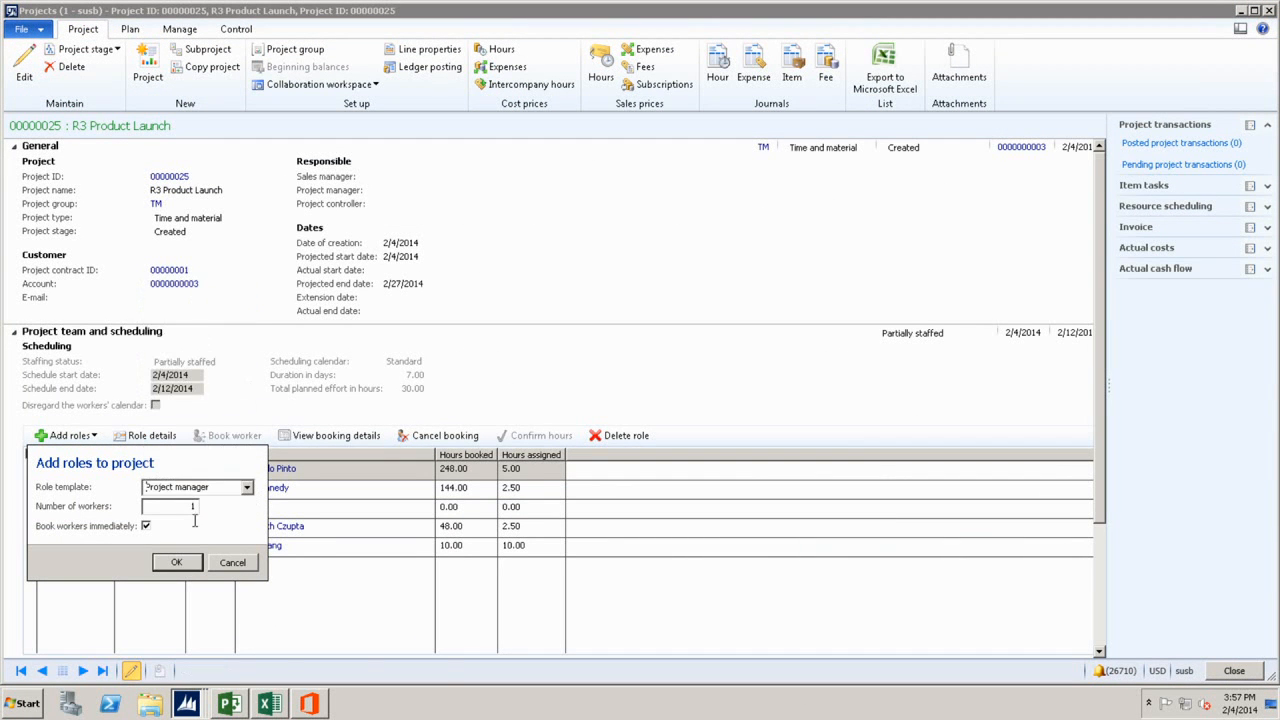
pyautogui.click(146, 525)
pyautogui.click(190, 568)
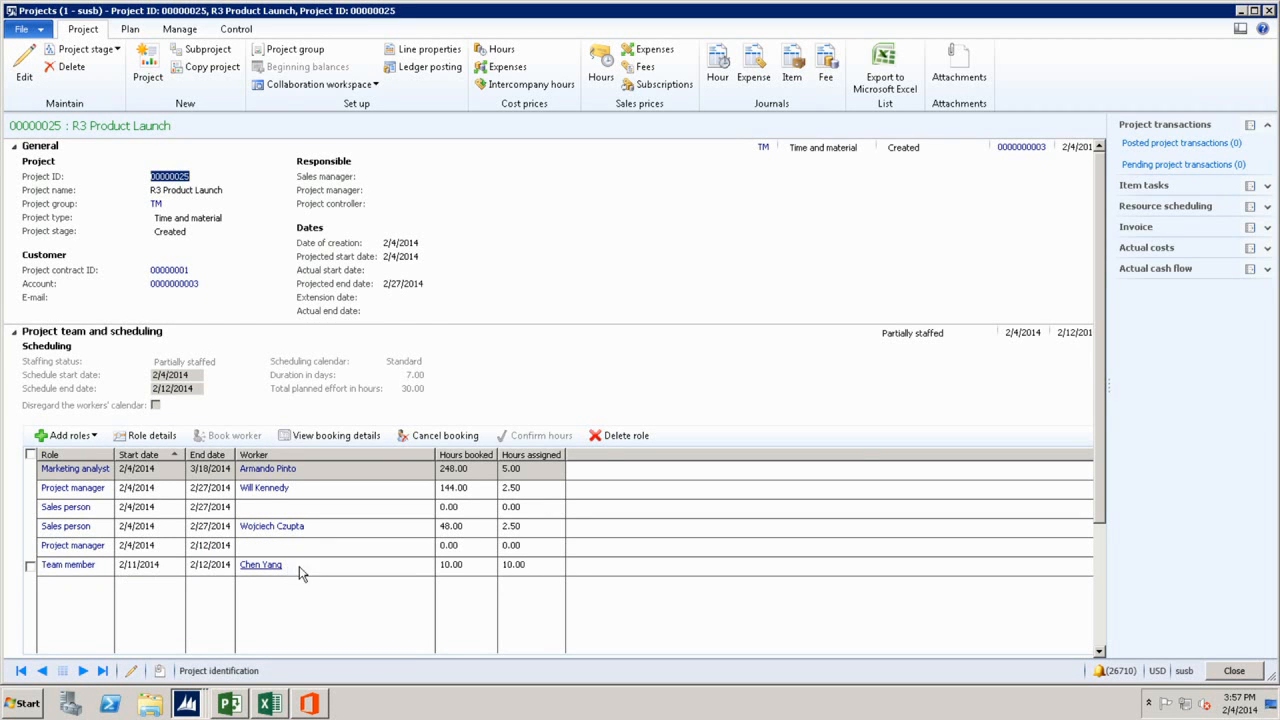
# Open the role details of the unstaffed Project manager role, widen the Skill column to examine the skill requirements, and close the details.
pyautogui.click(226, 549)
pyautogui.click(147, 435)
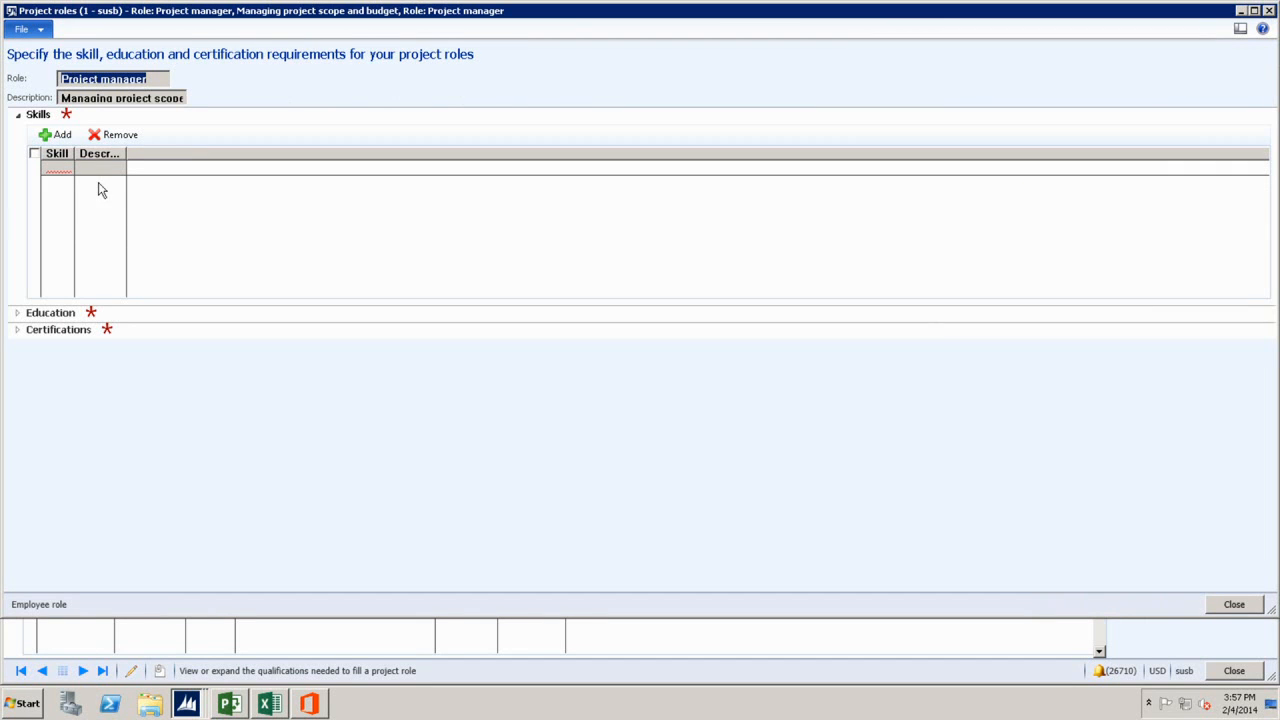
pyautogui.moveTo(74, 153); pyautogui.dragTo(139, 152)
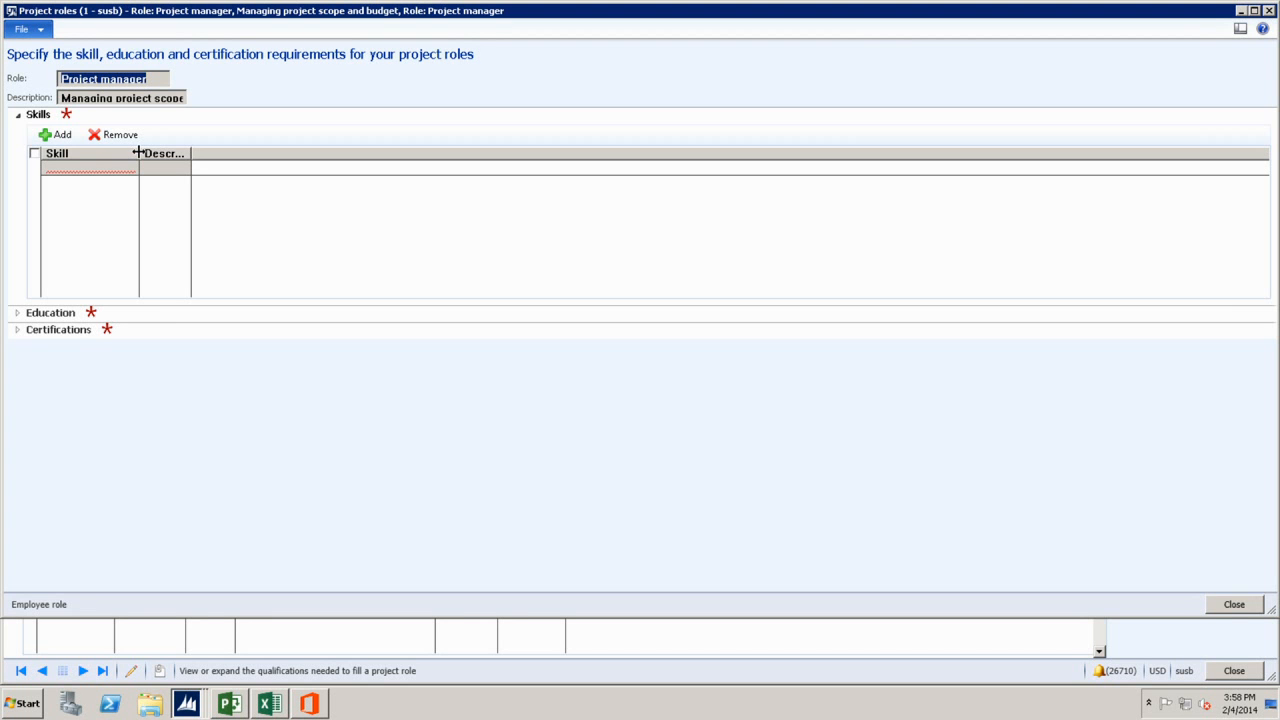
pyautogui.click(1228, 605)
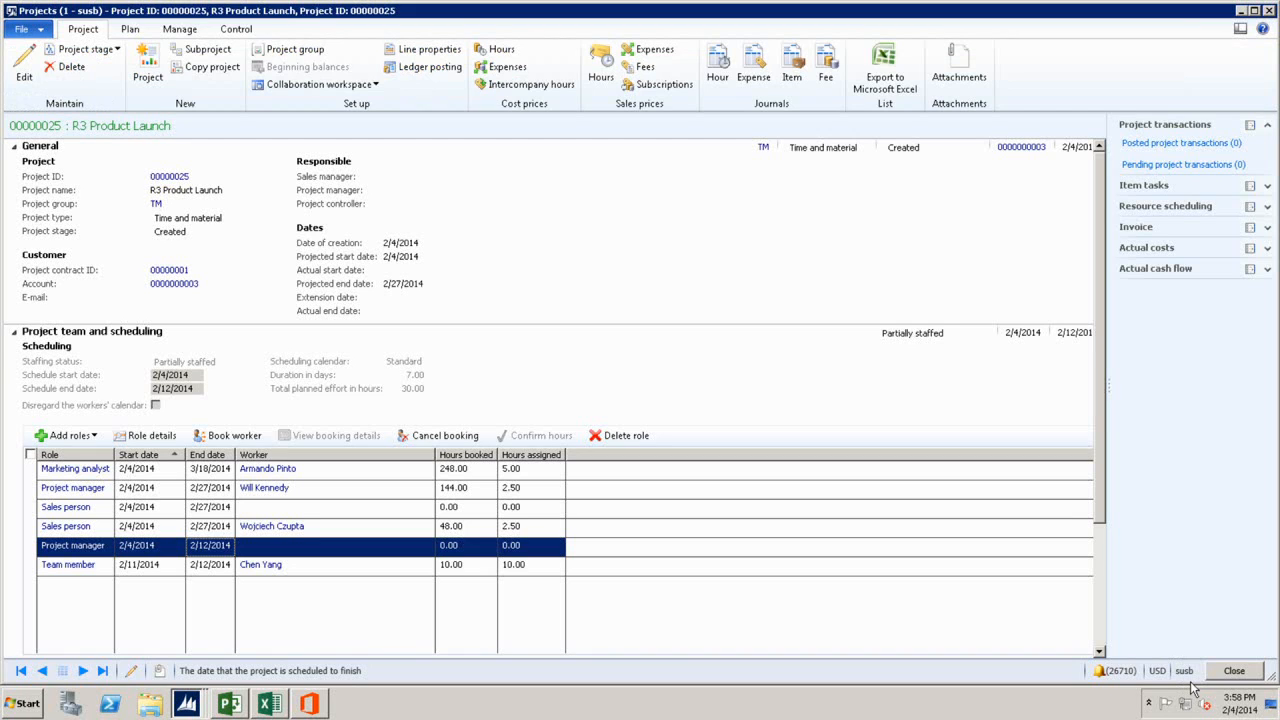